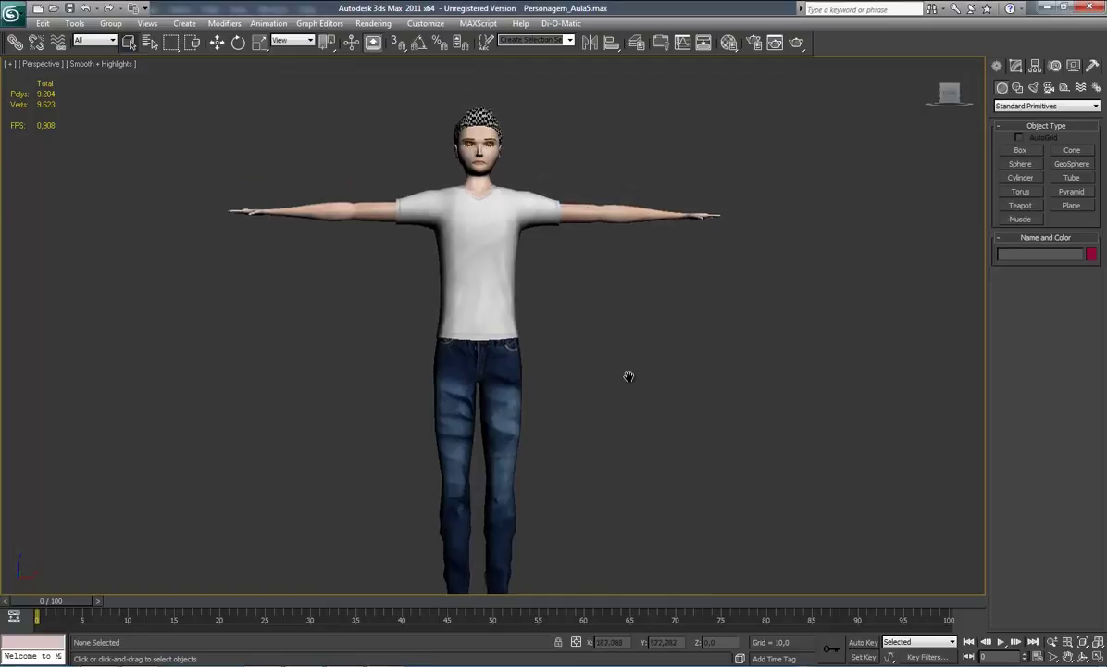
# Orbit the 3D view around the character to inspect the jeans from the front and side
pyautogui.hotkey('ctrl', 'r')
pyautogui.moveTo(631, 369)
pyautogui.mouseDown()
pyautogui.moveTo(517, 365)
pyautogui.moveTo(584, 360)
pyautogui.mouseUp()
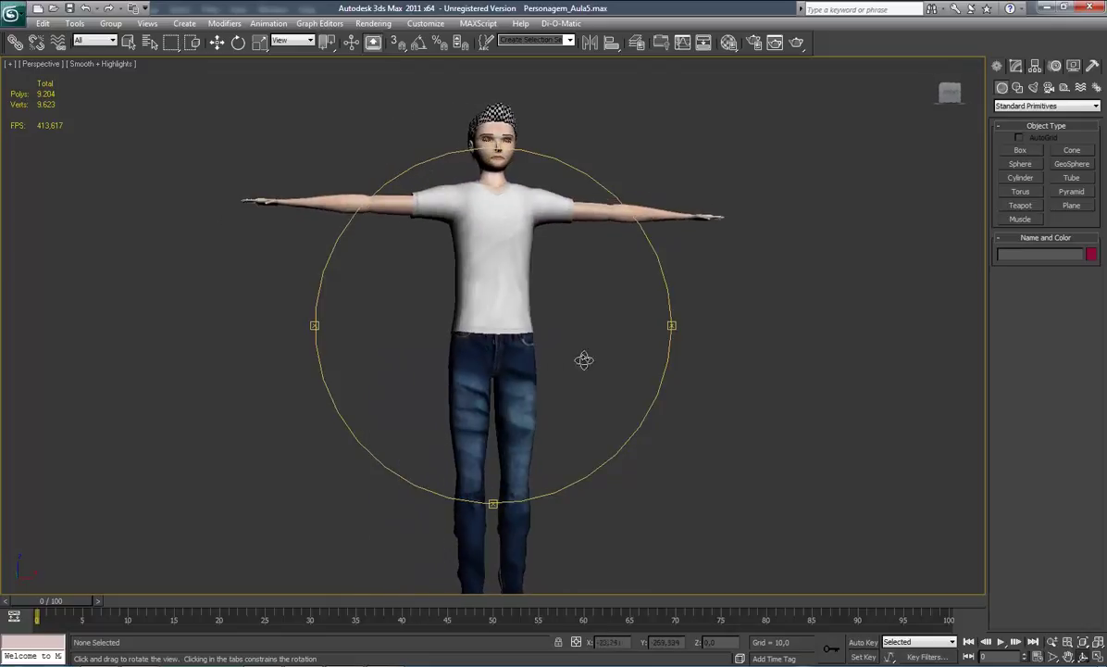
pyautogui.scroll(3, 499, 307)
pyautogui.rightClick(499, 306)
pyautogui.click(491, 313)
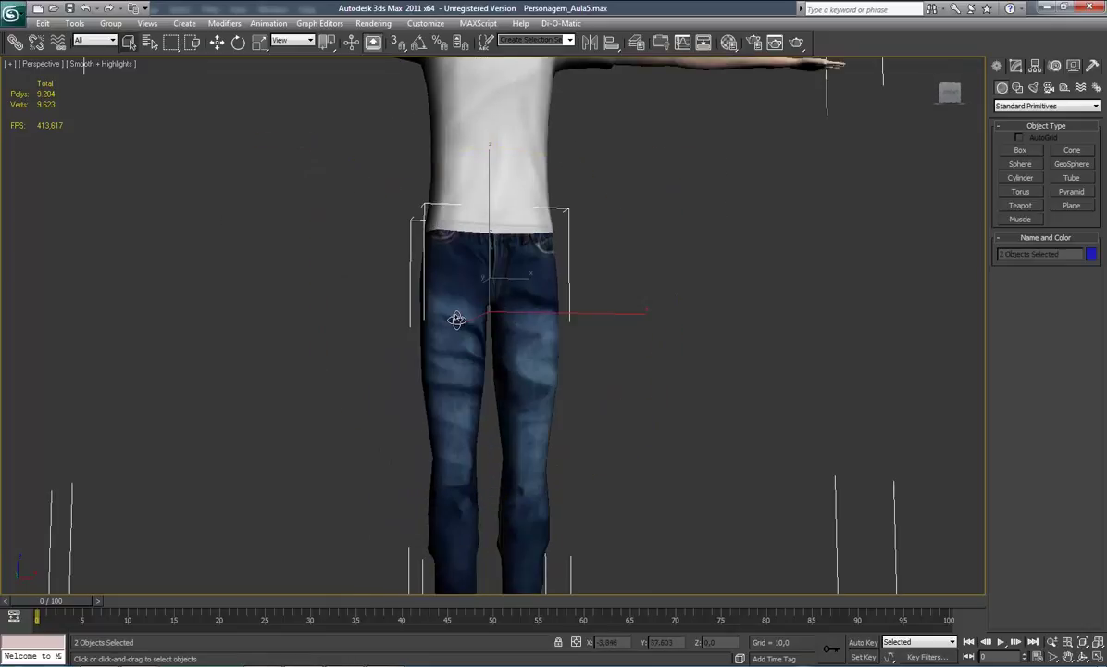
pyautogui.hotkey('ctrl', 'r')
pyautogui.scroll(-2, 482, 315)
pyautogui.moveTo(506, 309)
pyautogui.mouseDown()
pyautogui.moveTo(556, 314)
pyautogui.moveTo(425, 309)
pyautogui.moveTo(494, 326)
pyautogui.moveTo(435, 324)
pyautogui.moveTo(504, 359)
pyautogui.moveTo(400, 365)
pyautogui.moveTo(588, 259)
pyautogui.mouseUp()
pyautogui.scroll(3, 504, 359)
pyautogui.scroll(-2, 528, 400)
pyautogui.moveTo(529, 400); pyautogui.dragTo(455, 327)
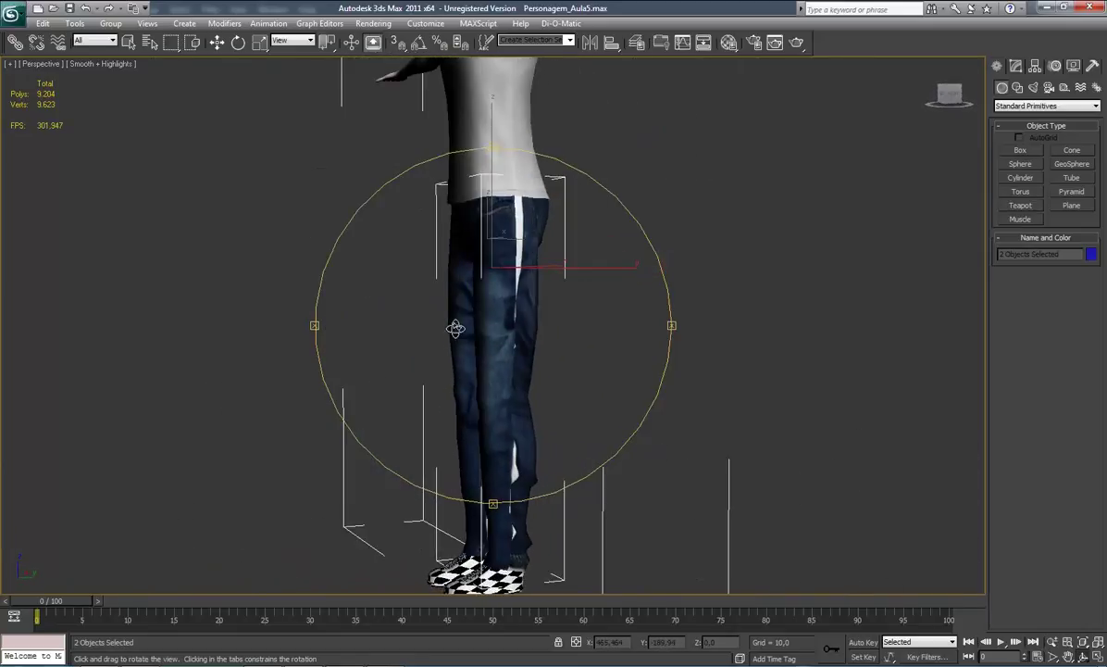
# Orbit the view from the side back to the front of the jeans
pyautogui.scroll(1, 455, 328)
pyautogui.scroll(2, 487, 340)
pyautogui.scroll(1, 507, 383)
pyautogui.rightClick(512, 387)
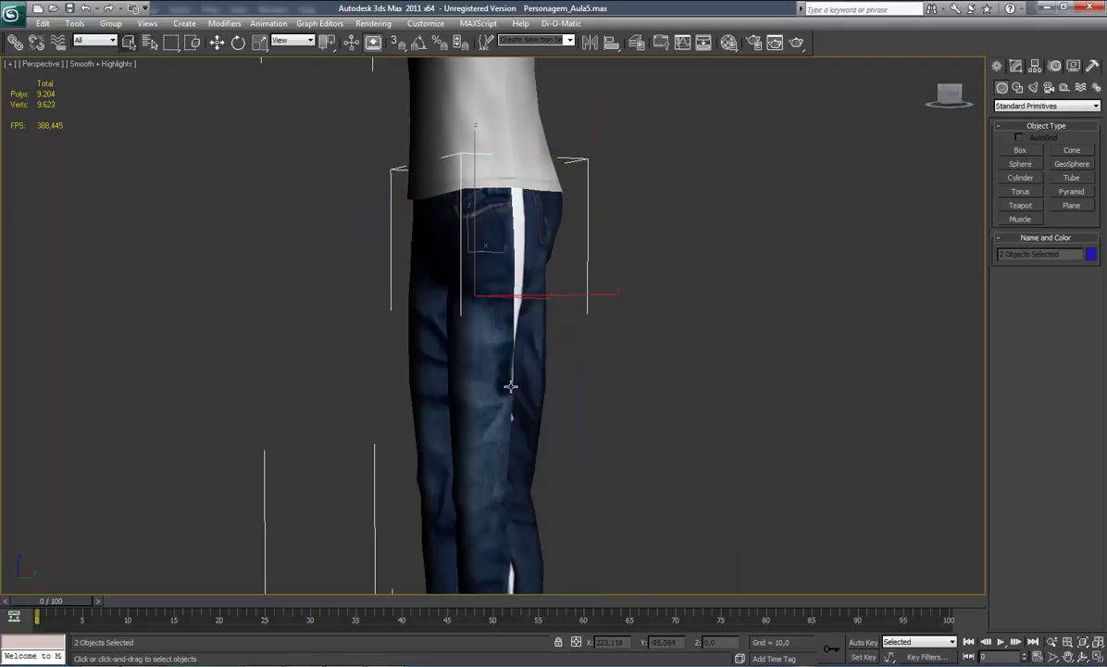
pyautogui.hotkey('ctrl', 'r')
pyautogui.moveTo(477, 383)
pyautogui.mouseDown()
pyautogui.moveTo(601, 371)
pyautogui.moveTo(543, 378)
pyautogui.mouseUp()
pyautogui.scroll(-2, 539, 384)
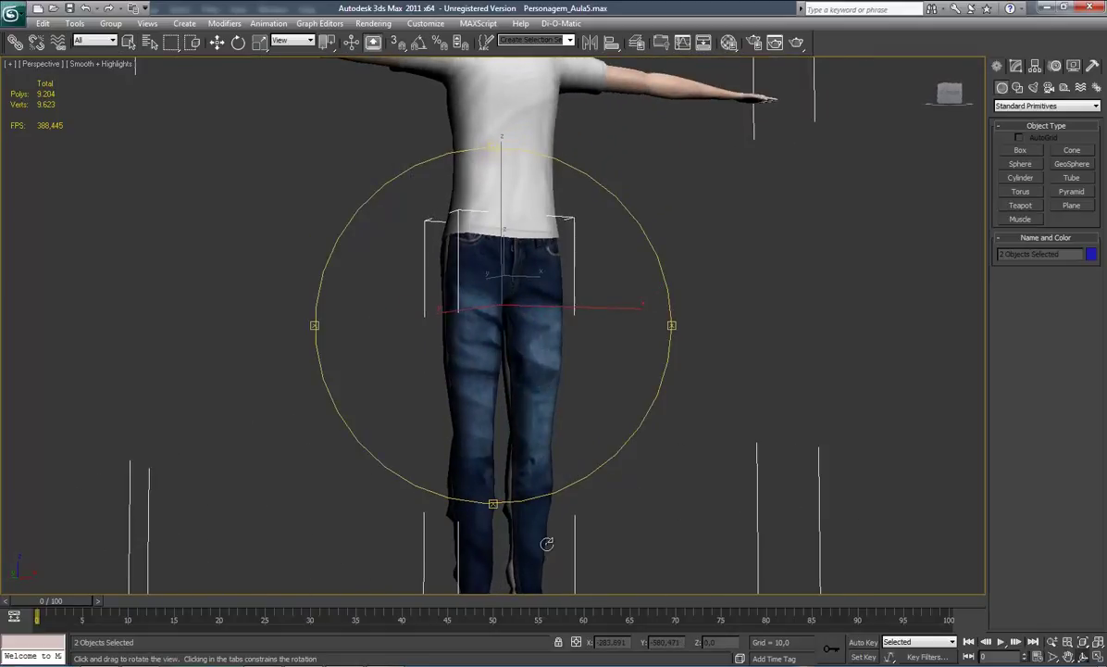
pyautogui.moveTo(467, 352); pyautogui.dragTo(463, 348)
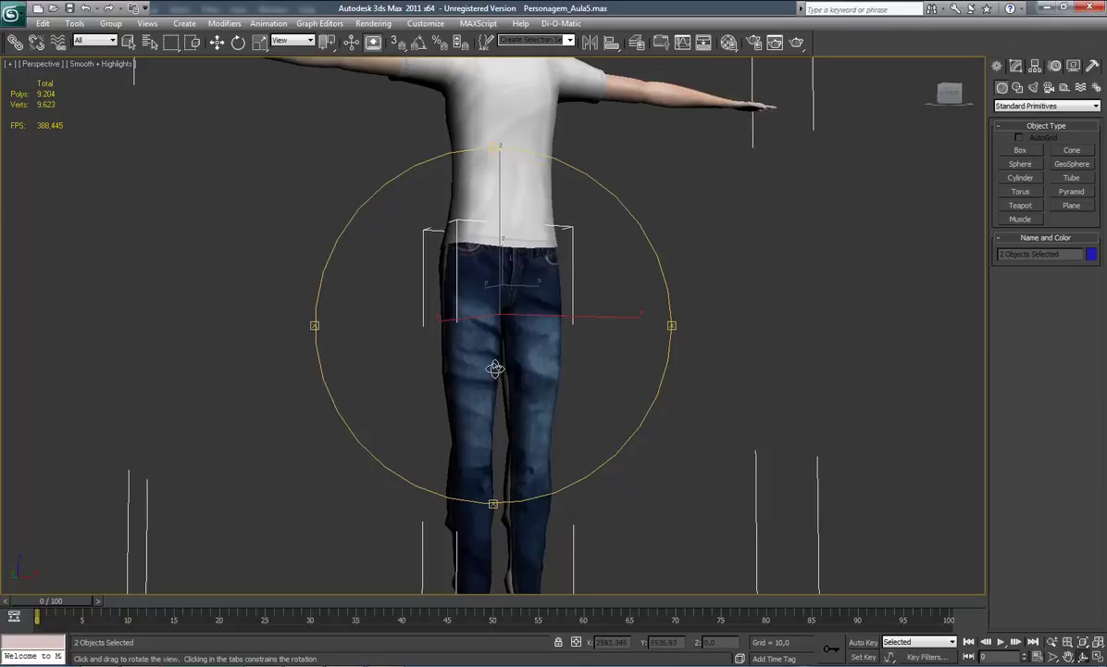
pyautogui.rightClick(463, 348)
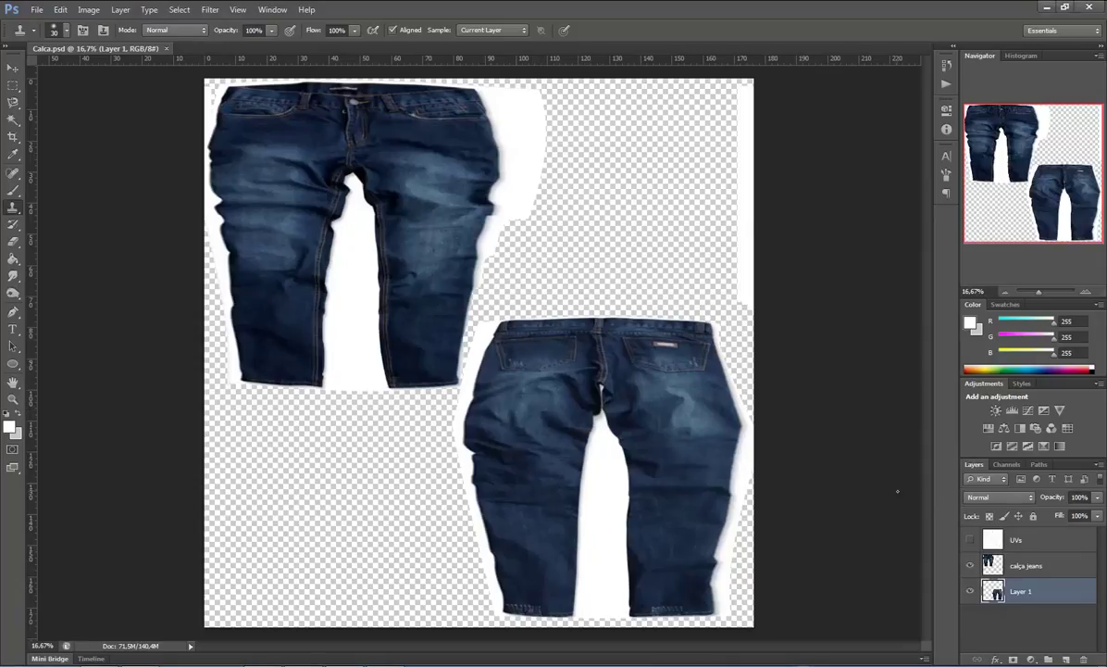
# Show the UVs layer, zoom onto the front jeans texture, and enter Quick Mask mode
pyautogui.click(970, 540)
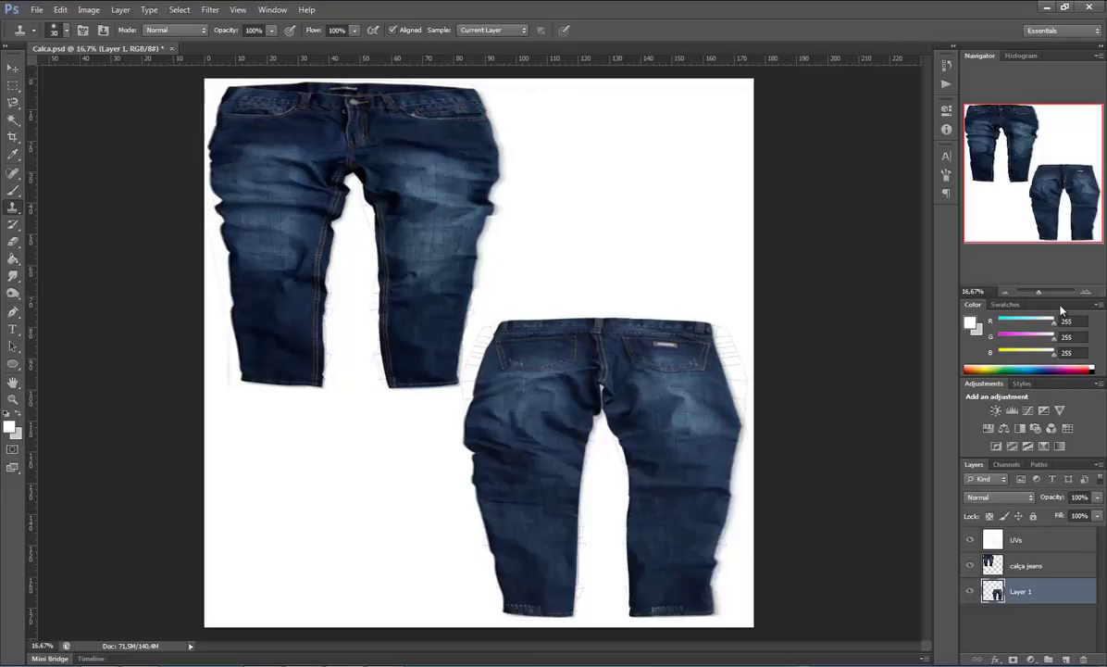
pyautogui.moveTo(1037, 295); pyautogui.dragTo(1042, 296)
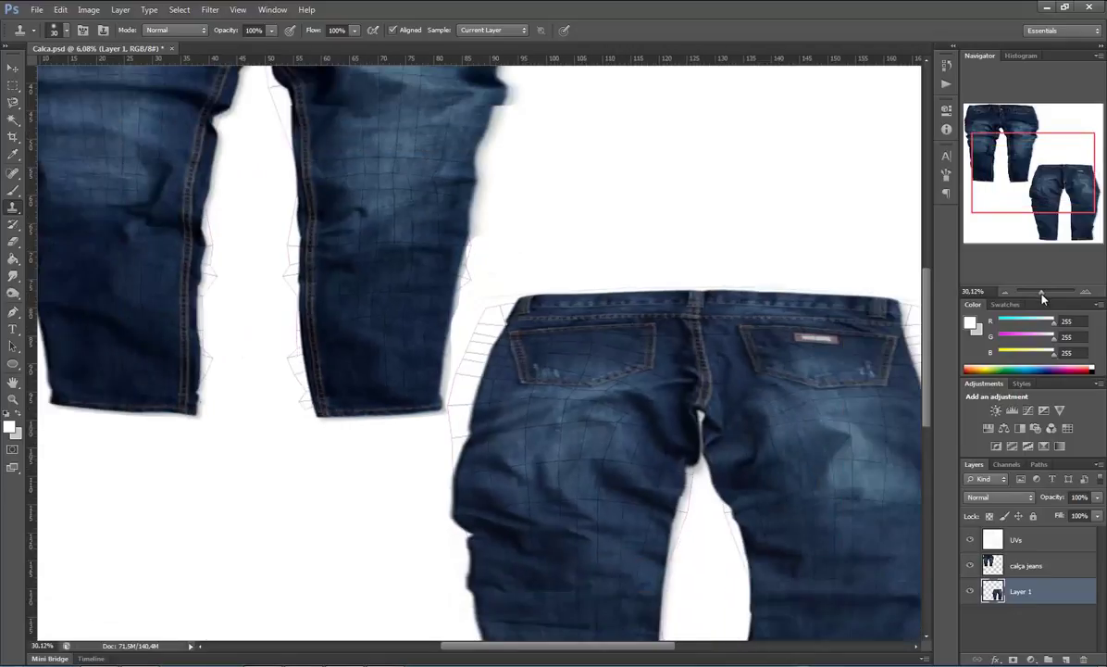
pyautogui.moveTo(1016, 183); pyautogui.dragTo(988, 120)
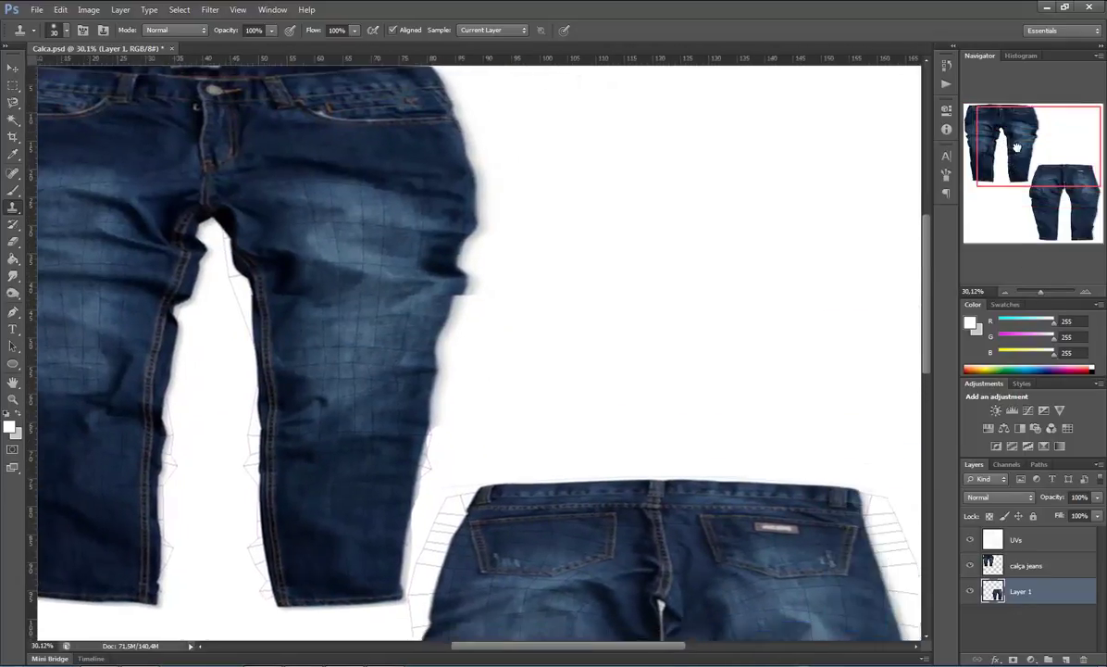
pyautogui.moveTo(1003, 144); pyautogui.dragTo(1010, 152)
pyautogui.press('q')
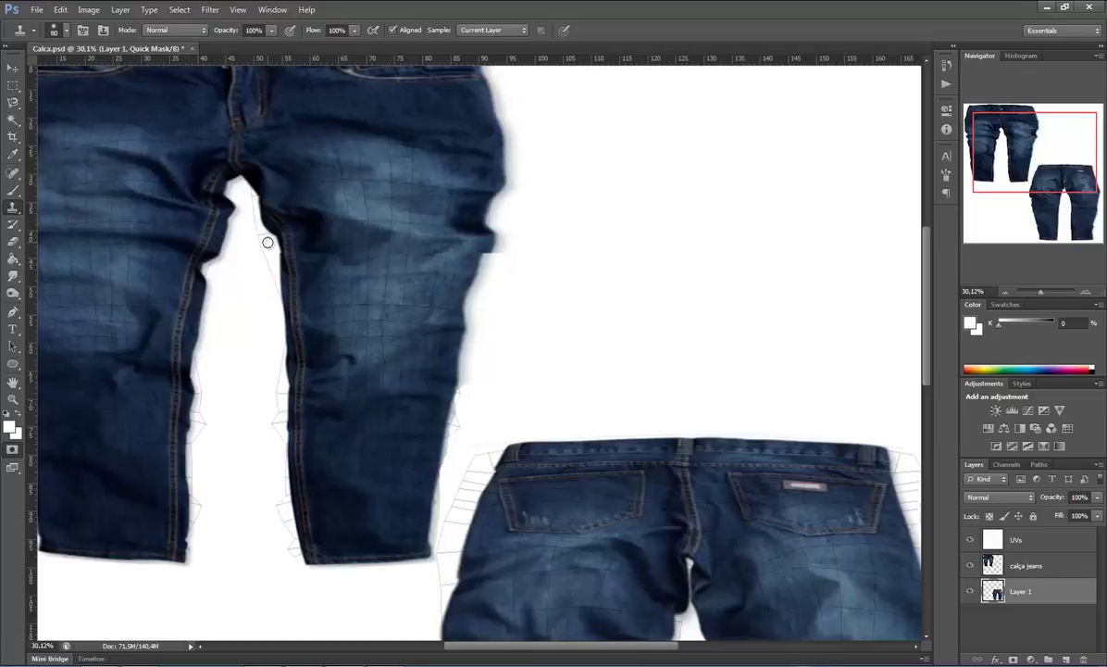
# Enlarge the brush to 175 and zoom to 52.2% on the crotch area
pyautogui.press(']')
pyautogui.moveTo(1042, 293); pyautogui.dragTo(1044, 293)
pyautogui.moveTo(1035, 152)
pyautogui.mouseDown()
pyautogui.moveTo(1035, 188)
pyautogui.moveTo(1008, 169)
pyautogui.mouseUp()
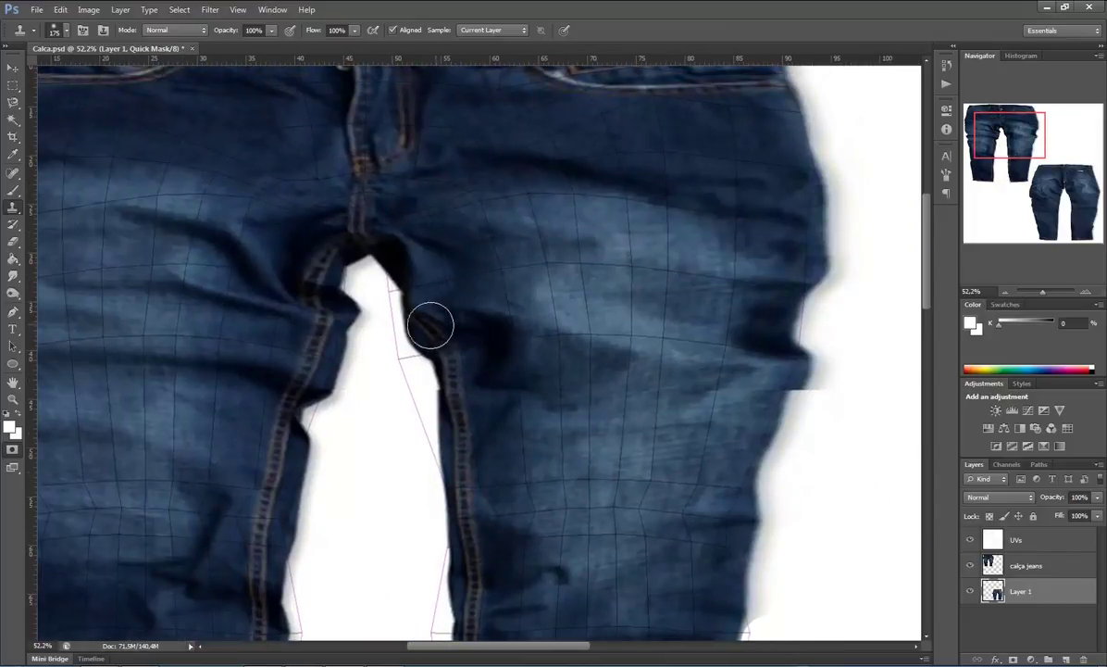
pyautogui.keyDown('alt'); pyautogui.click(417, 342); pyautogui.keyUp('alt')
# Shrink the brush to 100, paint a small crotch-seam stroke, and select the calça jeans layer
pyautogui.press('[')
pyautogui.press('[')
pyautogui.press('[')
pyautogui.moveTo(413, 350); pyautogui.dragTo(411, 363)
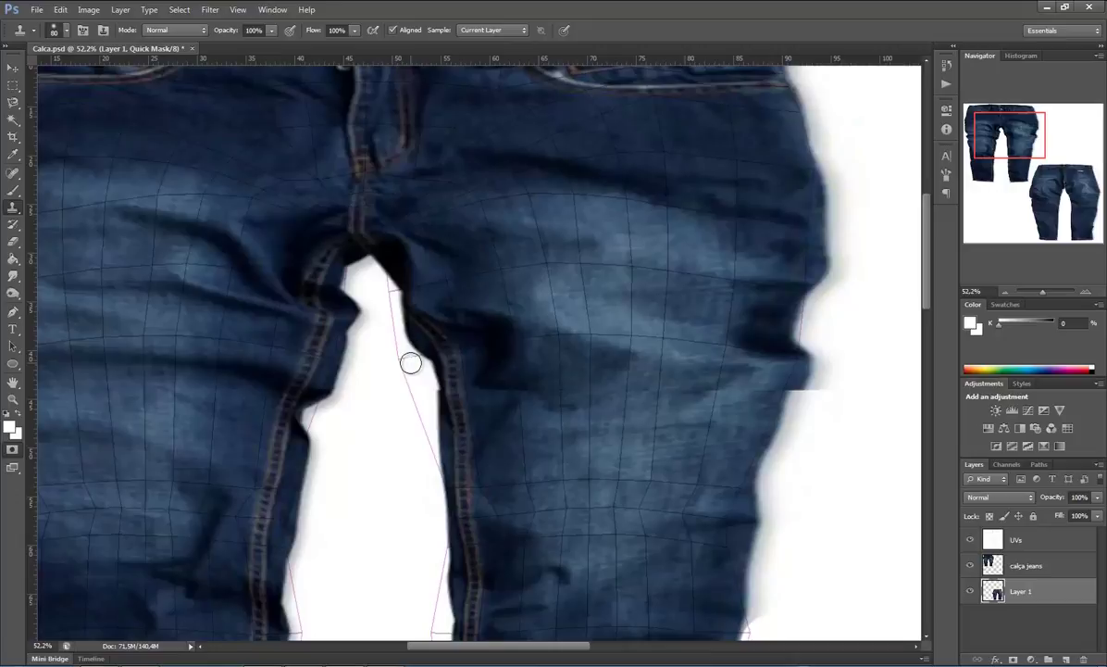
pyautogui.click(1019, 567)
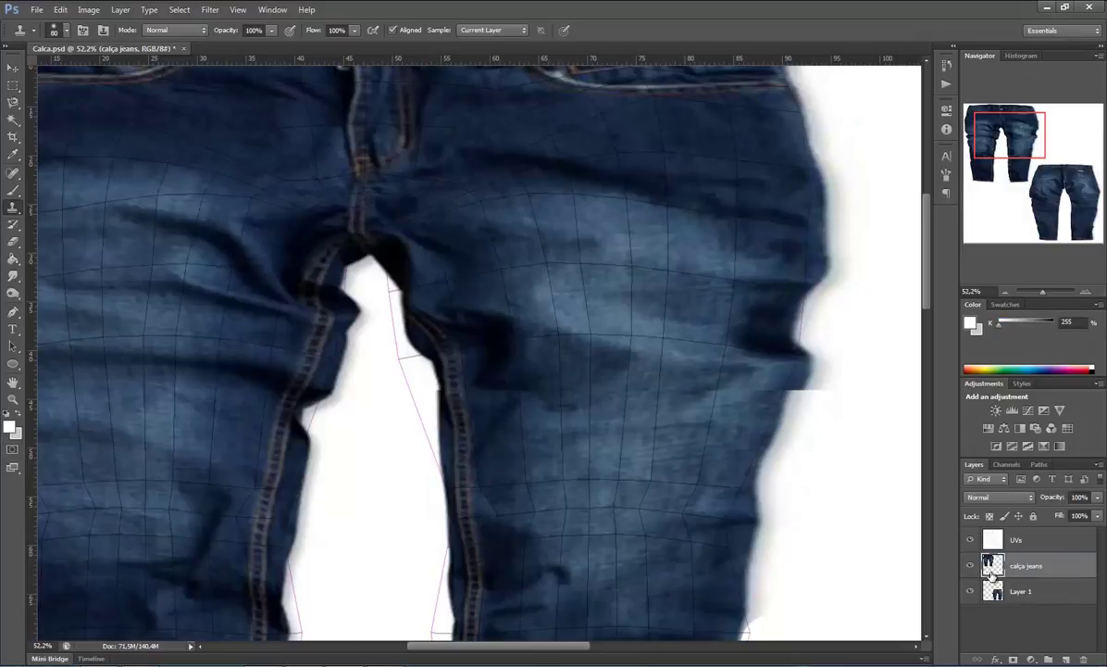
# Leave Quick Mask, sample crotch denim, and undo the failed clone strokes over the gap
pyautogui.press('q')
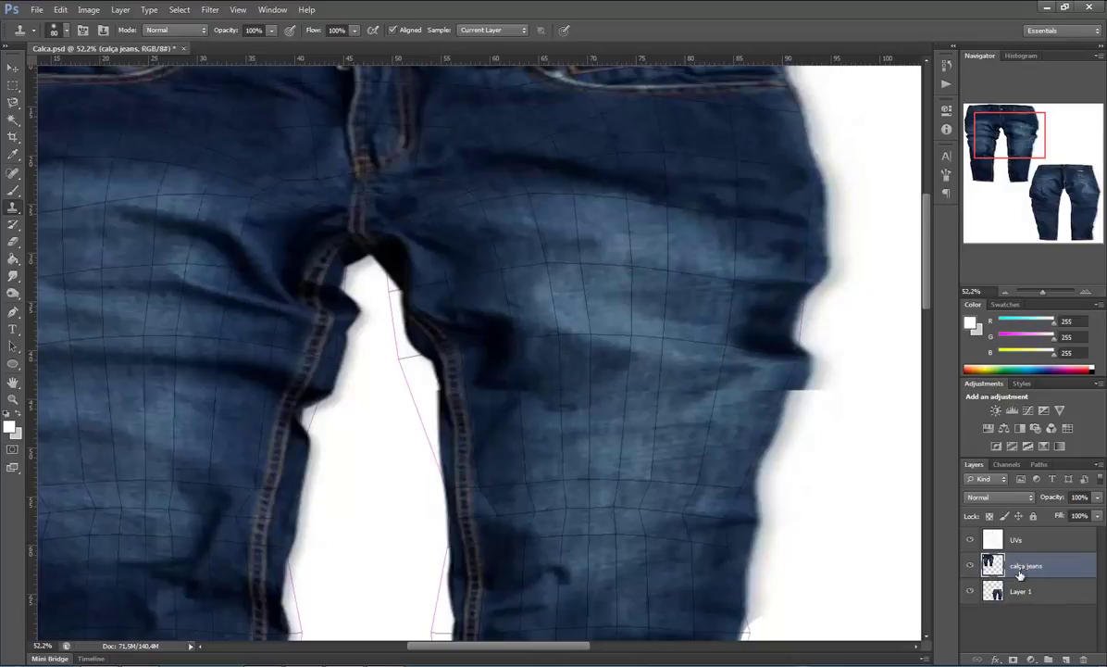
pyautogui.keyDown('alt'); pyautogui.click(419, 347); pyautogui.keyUp('alt')
pyautogui.moveTo(415, 342); pyautogui.dragTo(416, 370)
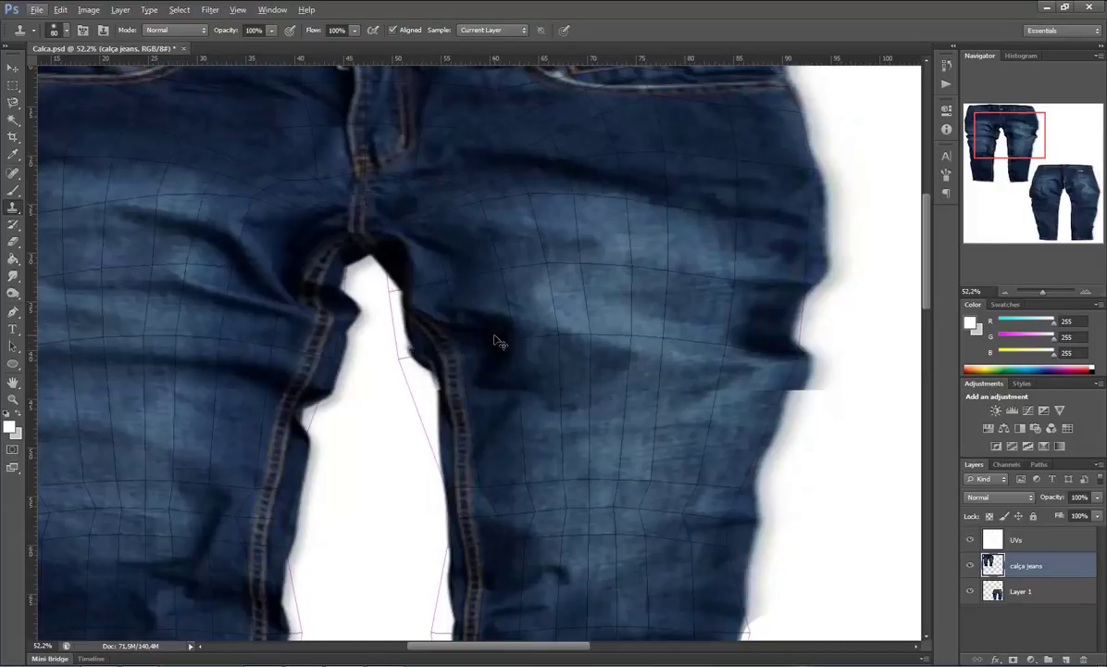
pyautogui.hotkey('ctrl', 'alt', 'z')
pyautogui.hotkey('ctrl', 'alt', 'z')
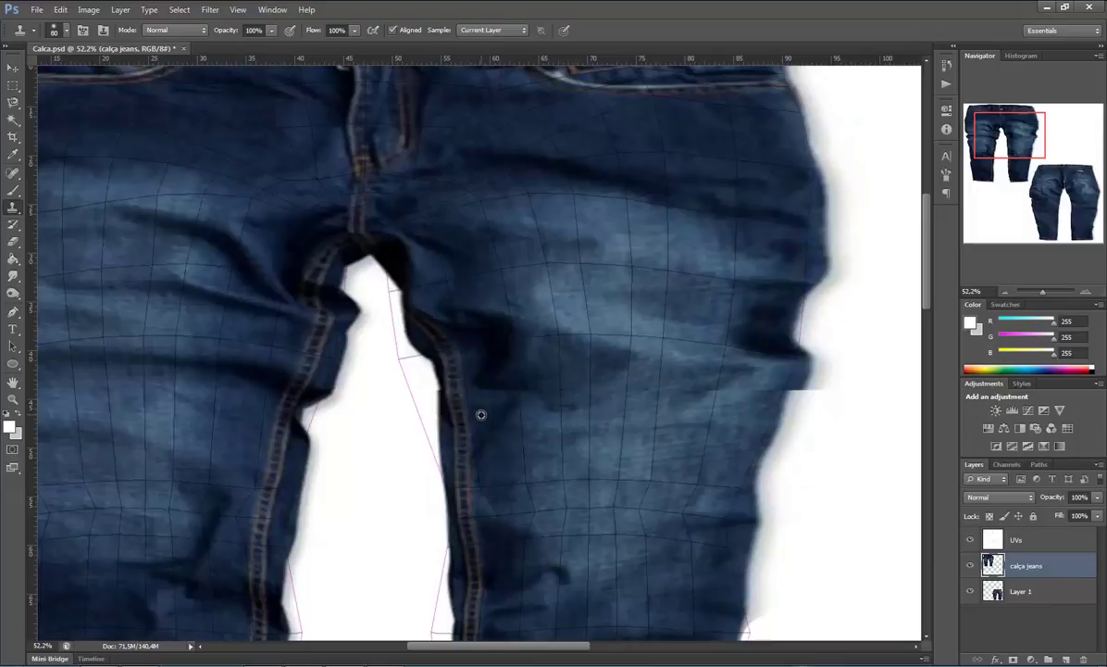
pyautogui.keyDown('alt'); pyautogui.click(481, 415); pyautogui.keyUp('alt')
pyautogui.moveTo(436, 419)
pyautogui.mouseDown()
pyautogui.moveTo(438, 451)
pyautogui.moveTo(416, 368)
pyautogui.moveTo(425, 389)
pyautogui.mouseUp()
pyautogui.hotkey('ctrl', 'alt', 'z')
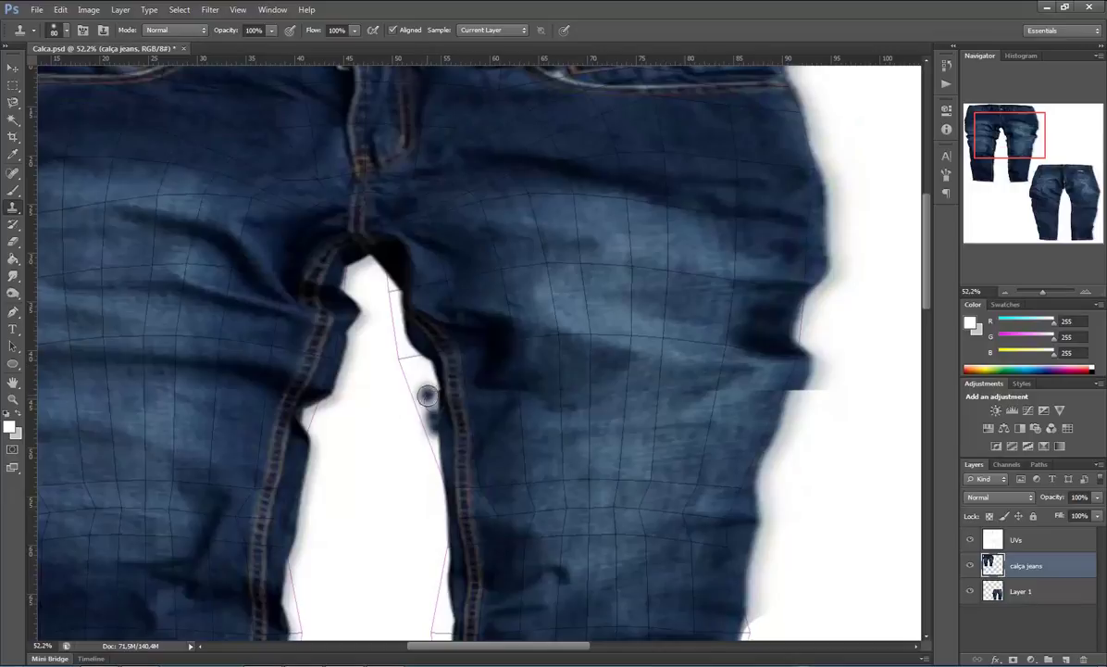
pyautogui.hotkey('ctrl', 'alt', 'z')
pyautogui.hotkey('ctrl', 'alt', 'z')
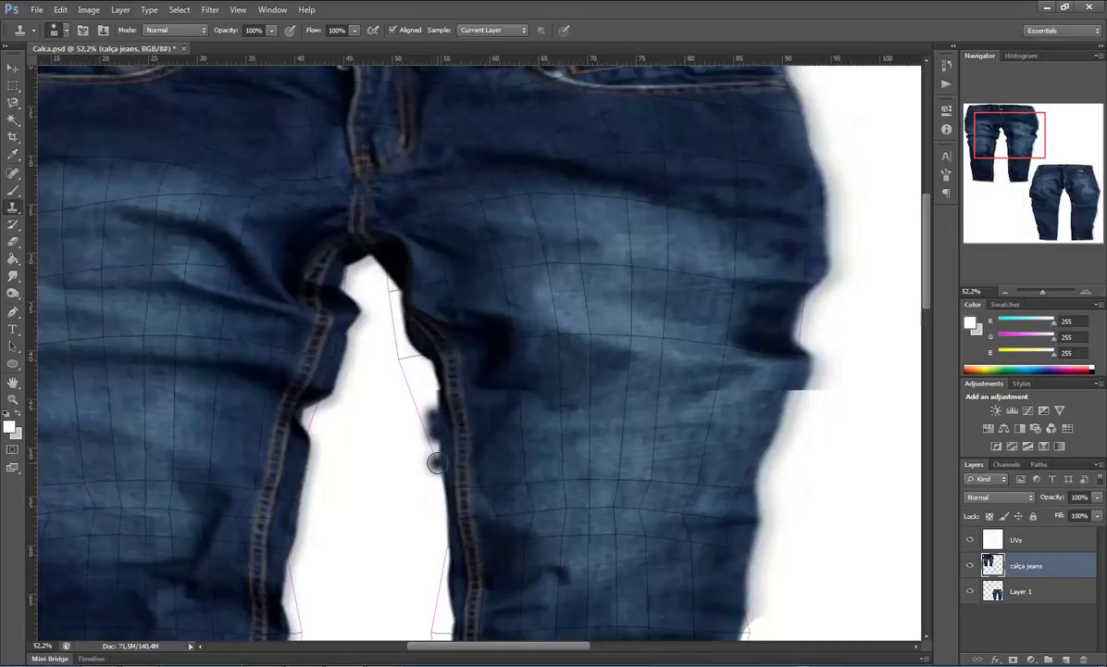
# Clone denim along the inner leg edge to fill the white gap below the crotch
pyautogui.moveTo(415, 370); pyautogui.dragTo(431, 444)
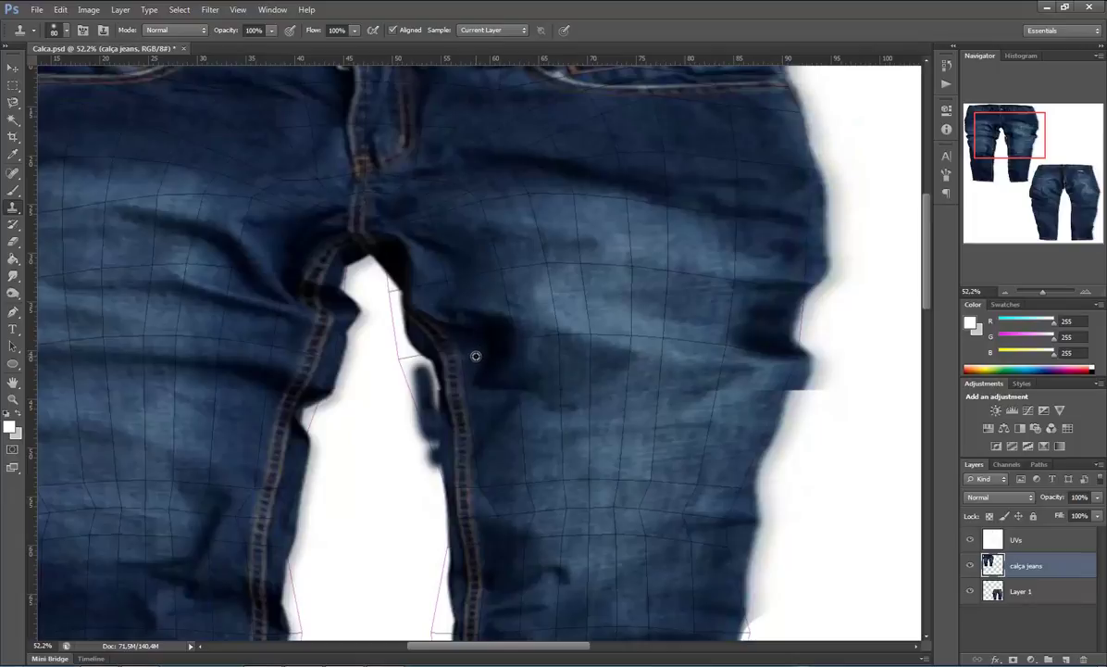
pyautogui.moveTo(431, 367)
pyautogui.mouseDown()
pyautogui.moveTo(383, 265)
pyautogui.moveTo(403, 333)
pyautogui.moveTo(398, 319)
pyautogui.moveTo(395, 364)
pyautogui.moveTo(395, 345)
pyautogui.moveTo(405, 363)
pyautogui.moveTo(399, 336)
pyautogui.moveTo(414, 379)
pyautogui.moveTo(406, 363)
pyautogui.moveTo(436, 359)
pyautogui.moveTo(435, 414)
pyautogui.mouseUp()
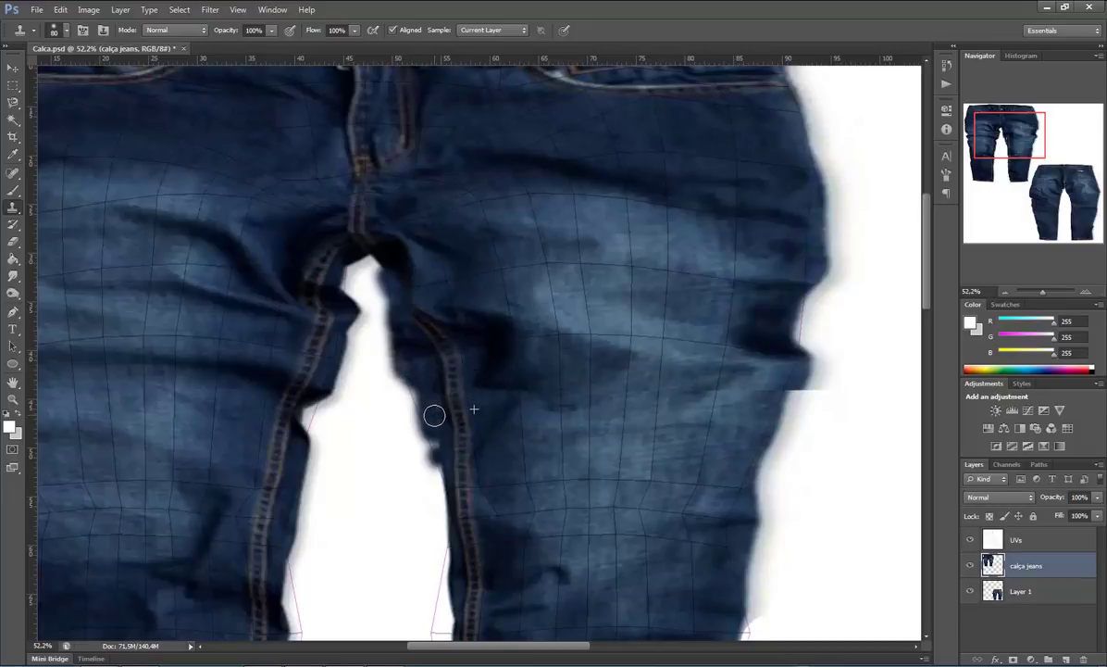
pyautogui.moveTo(410, 359)
pyautogui.mouseDown()
pyautogui.moveTo(407, 384)
pyautogui.moveTo(396, 333)
pyautogui.moveTo(433, 451)
pyautogui.moveTo(420, 419)
pyautogui.mouseUp()
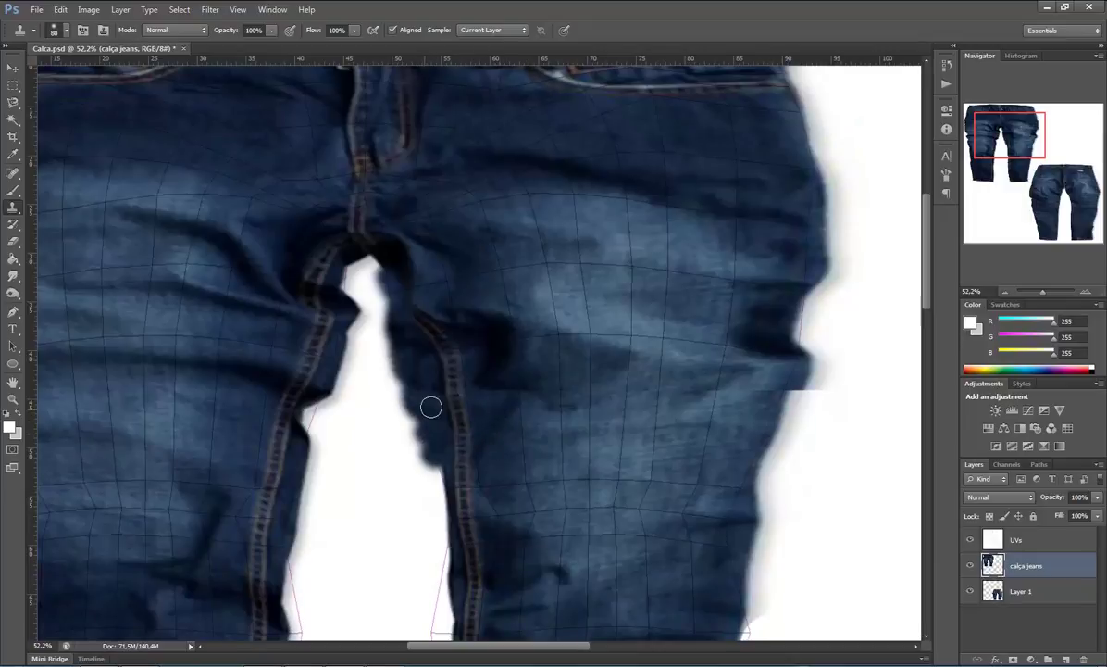
pyautogui.moveTo(423, 410); pyautogui.dragTo(398, 361)
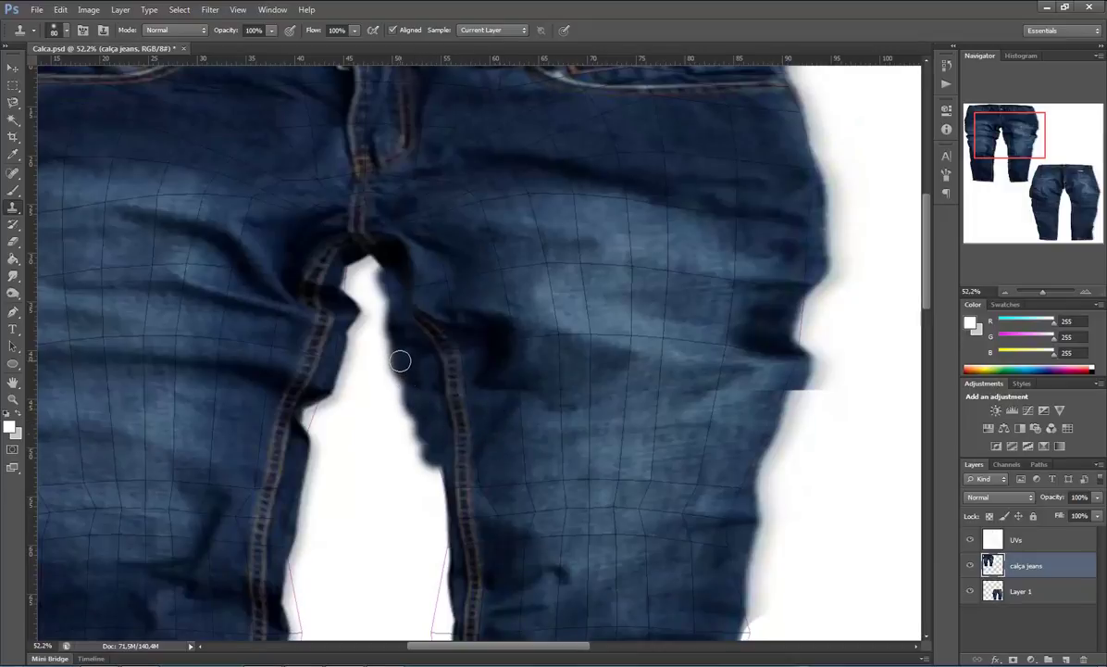
pyautogui.moveTo(445, 463); pyautogui.dragTo(437, 471)
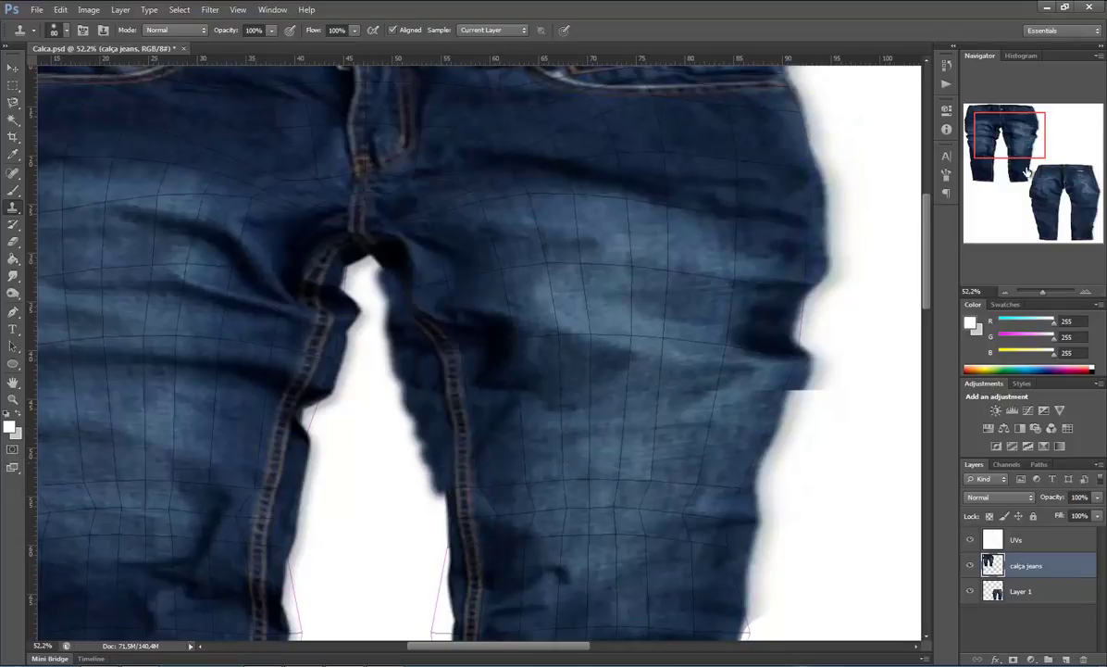
# Clone denim down the gap's right edge toward the right cuff
pyautogui.moveTo(1023, 149); pyautogui.dragTo(1018, 172)
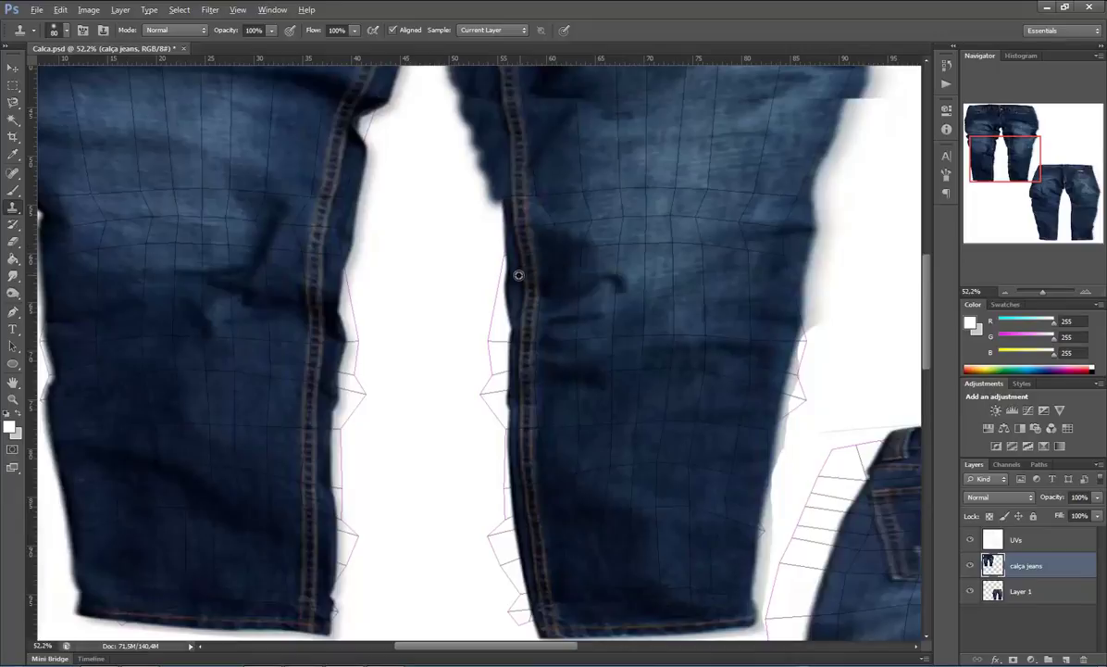
pyautogui.moveTo(505, 236); pyautogui.dragTo(510, 305)
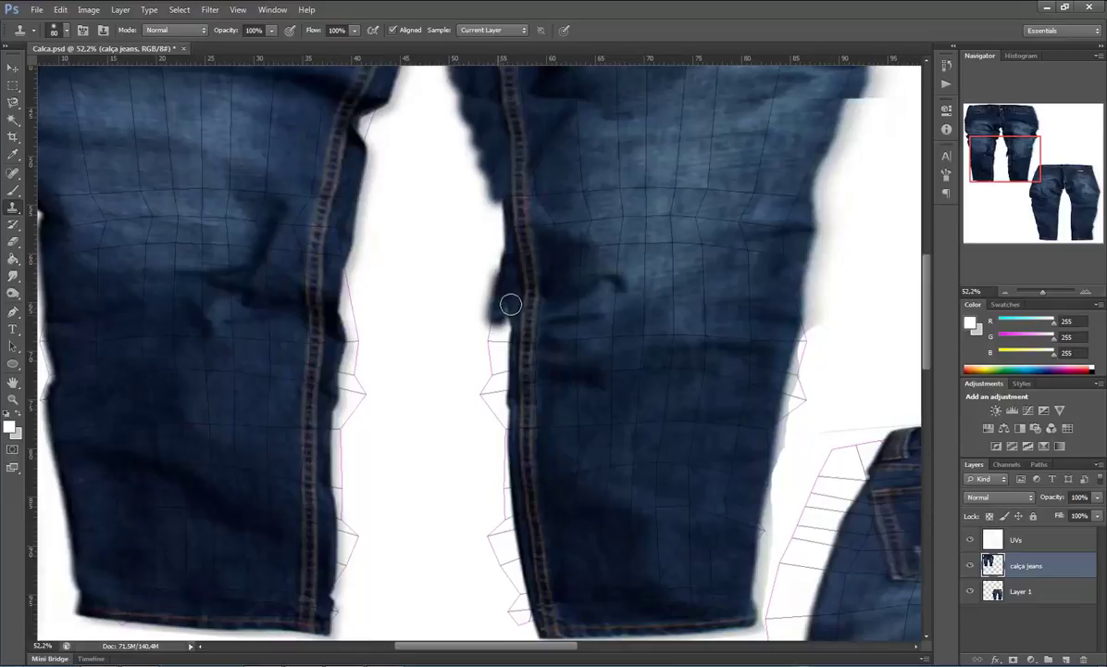
pyautogui.moveTo(516, 315)
pyautogui.mouseDown()
pyautogui.moveTo(506, 309)
pyautogui.moveTo(498, 345)
pyautogui.moveTo(505, 333)
pyautogui.moveTo(490, 339)
pyautogui.moveTo(507, 363)
pyautogui.moveTo(492, 331)
pyautogui.moveTo(489, 363)
pyautogui.moveTo(482, 264)
pyautogui.moveTo(486, 352)
pyautogui.moveTo(553, 374)
pyautogui.moveTo(507, 375)
pyautogui.moveTo(500, 435)
pyautogui.mouseUp()
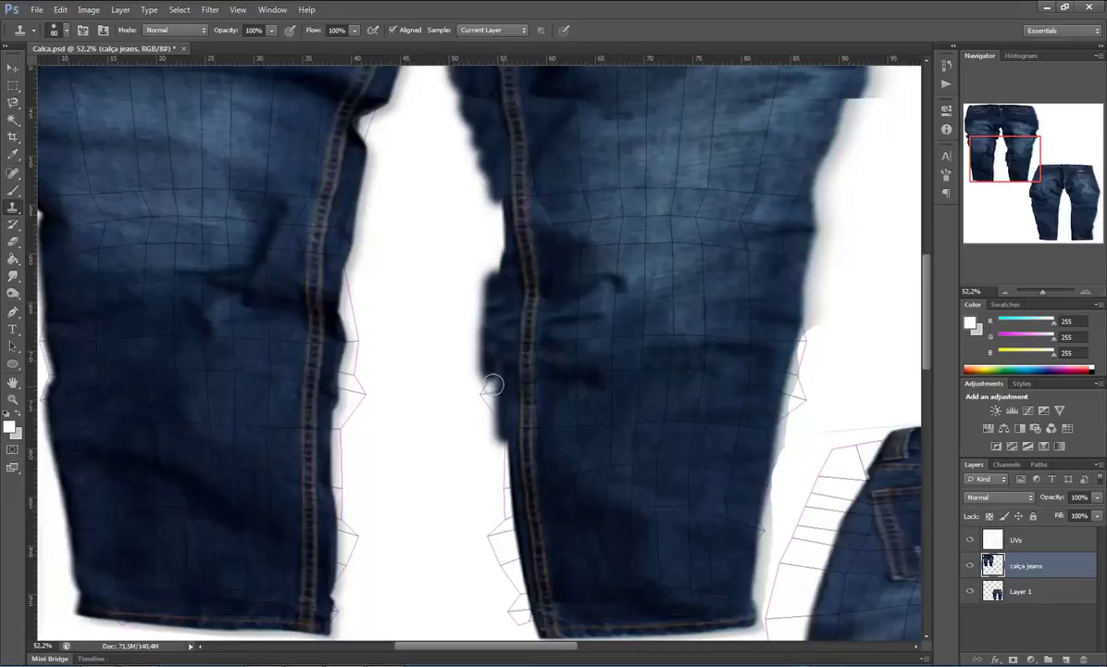
pyautogui.moveTo(494, 376)
pyautogui.mouseDown()
pyautogui.moveTo(490, 400)
pyautogui.moveTo(482, 377)
pyautogui.moveTo(480, 395)
pyautogui.moveTo(481, 373)
pyautogui.moveTo(506, 453)
pyautogui.moveTo(474, 454)
pyautogui.moveTo(506, 500)
pyautogui.moveTo(481, 416)
pyautogui.moveTo(474, 435)
pyautogui.moveTo(509, 490)
pyautogui.moveTo(506, 525)
pyautogui.mouseUp()
pyautogui.moveTo(521, 498)
pyautogui.mouseDown()
pyautogui.moveTo(502, 493)
pyautogui.moveTo(526, 519)
pyautogui.moveTo(539, 480)
pyautogui.moveTo(506, 465)
pyautogui.moveTo(504, 506)
pyautogui.moveTo(530, 506)
pyautogui.moveTo(481, 486)
pyautogui.moveTo(481, 519)
pyautogui.moveTo(514, 551)
pyautogui.mouseUp()
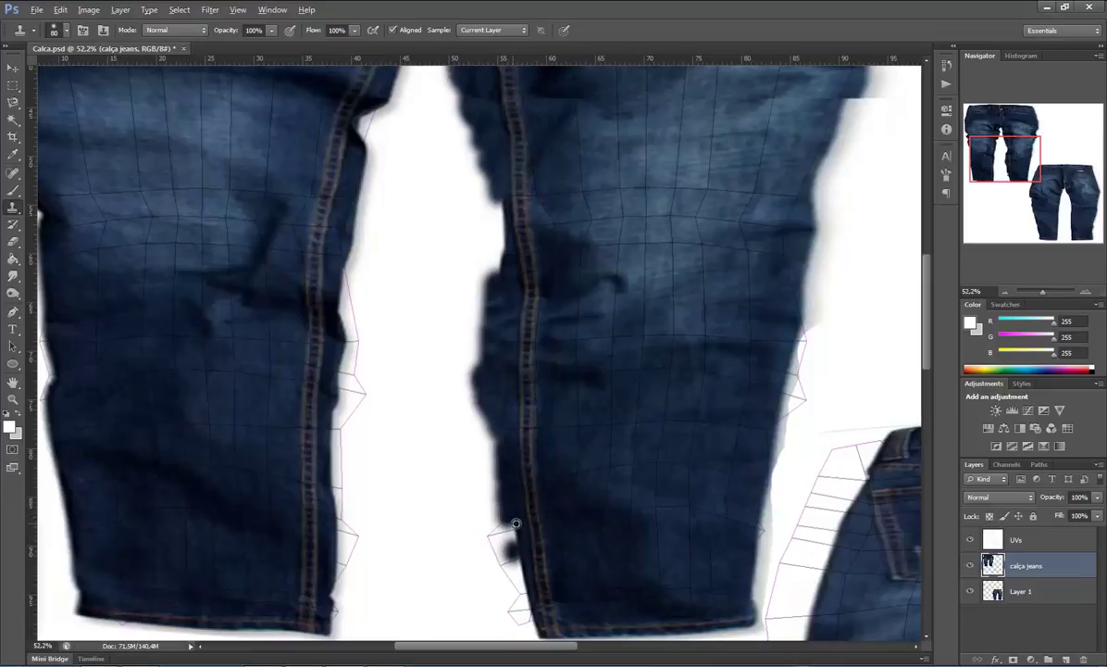
# Resample denim and fill the notch on the right cuff's left edge and bottom
pyautogui.keyDown('alt'); pyautogui.click(561, 547); pyautogui.keyUp('alt')
pyautogui.moveTo(504, 519)
pyautogui.mouseDown()
pyautogui.moveTo(517, 573)
pyautogui.moveTo(551, 578)
pyautogui.mouseUp()
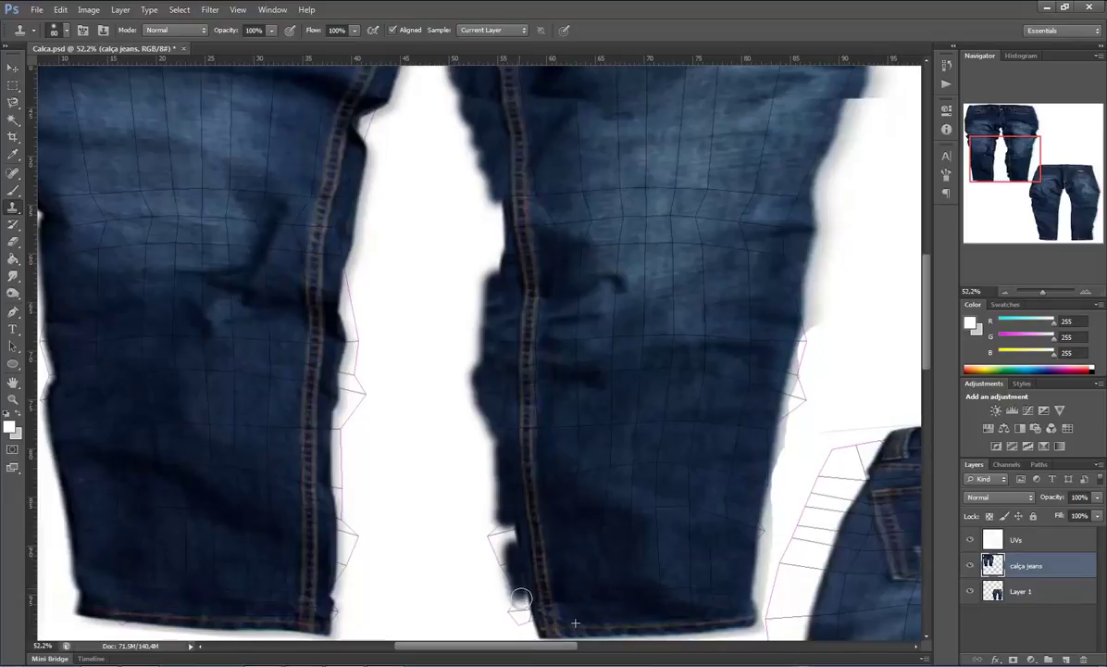
pyautogui.keyDown('alt'); pyautogui.click(567, 576); pyautogui.keyUp('alt')
pyautogui.moveTo(490, 551); pyautogui.dragTo(520, 611)
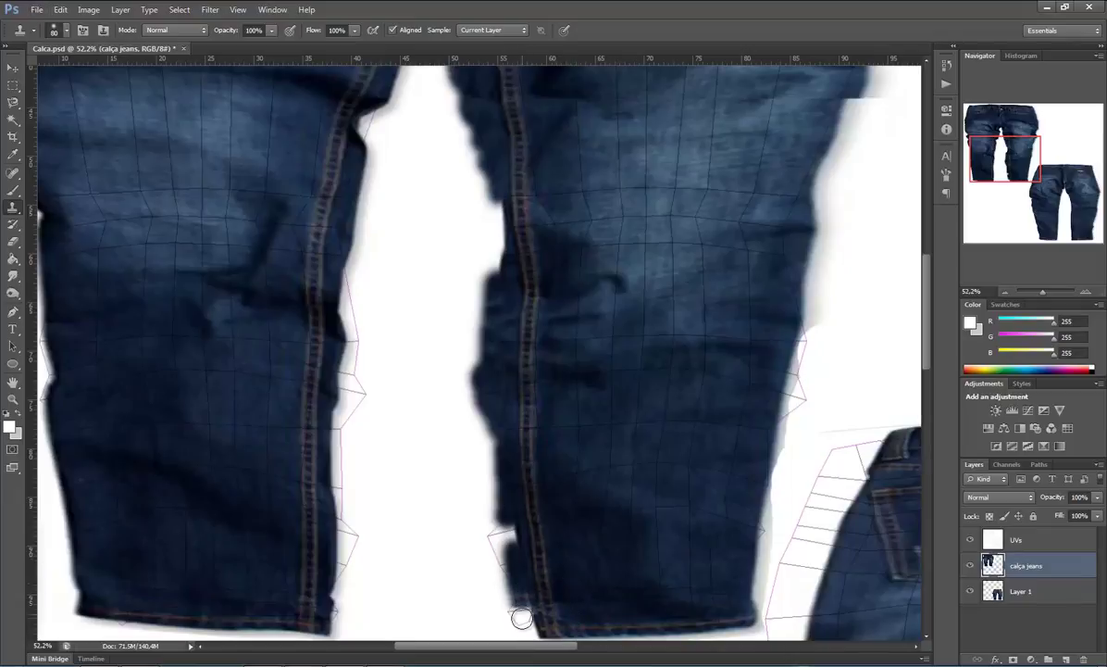
pyautogui.scroll(-3, 768, 344)
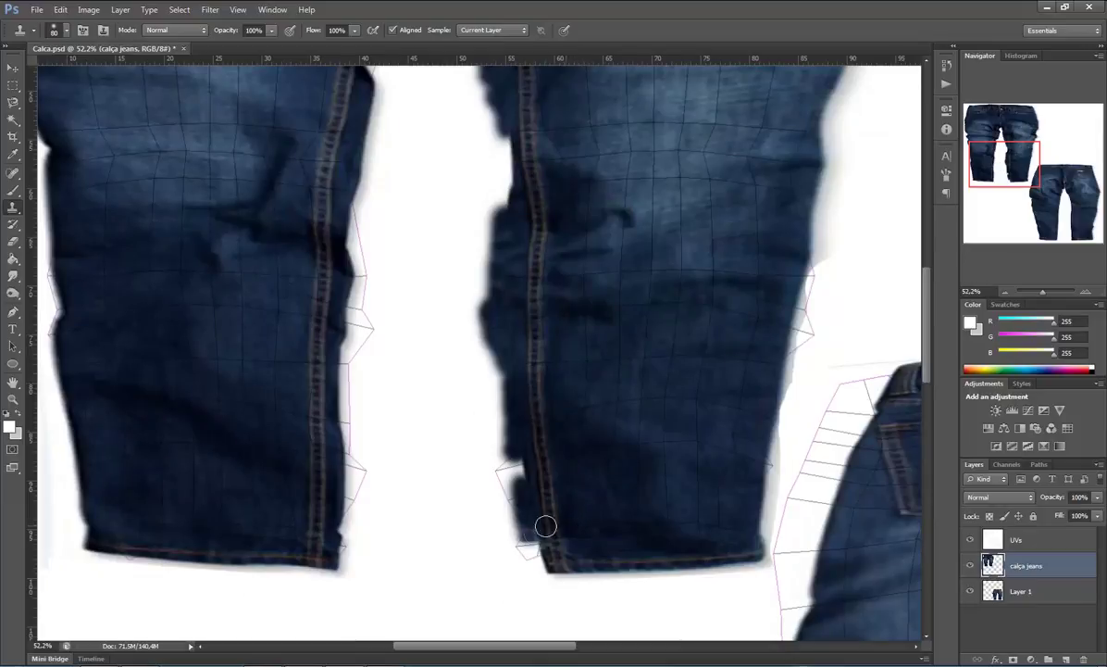
pyautogui.moveTo(507, 492)
pyautogui.mouseDown()
pyautogui.moveTo(499, 526)
pyautogui.moveTo(537, 541)
pyautogui.mouseUp()
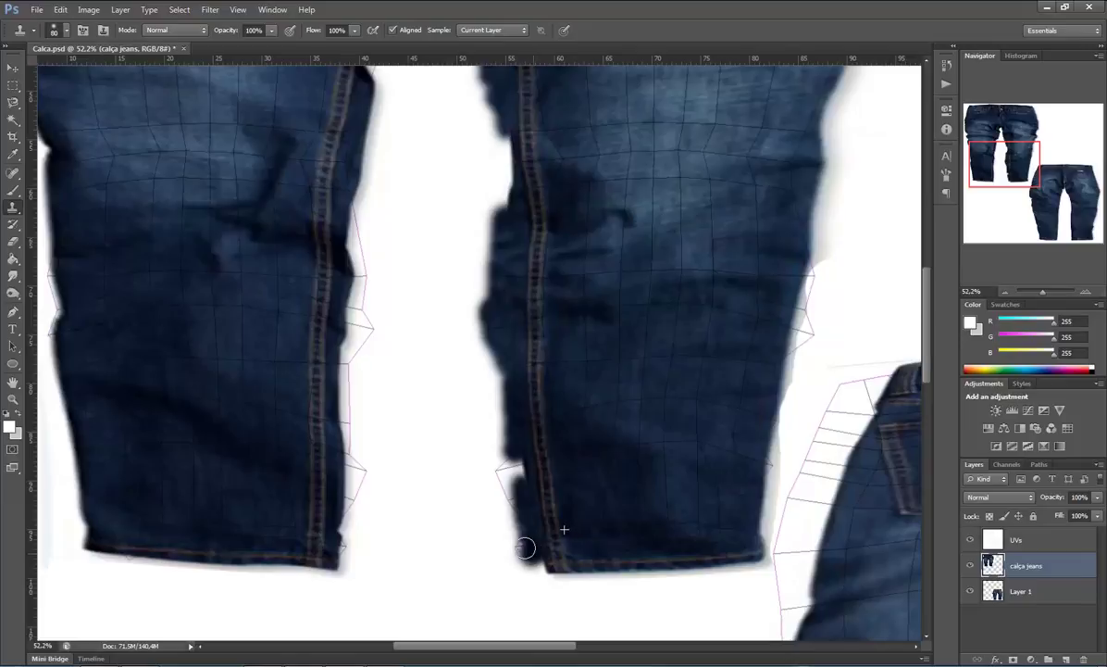
pyautogui.moveTo(565, 533)
pyautogui.mouseDown()
pyautogui.moveTo(520, 527)
pyautogui.moveTo(527, 551)
pyautogui.moveTo(593, 513)
pyautogui.mouseUp()
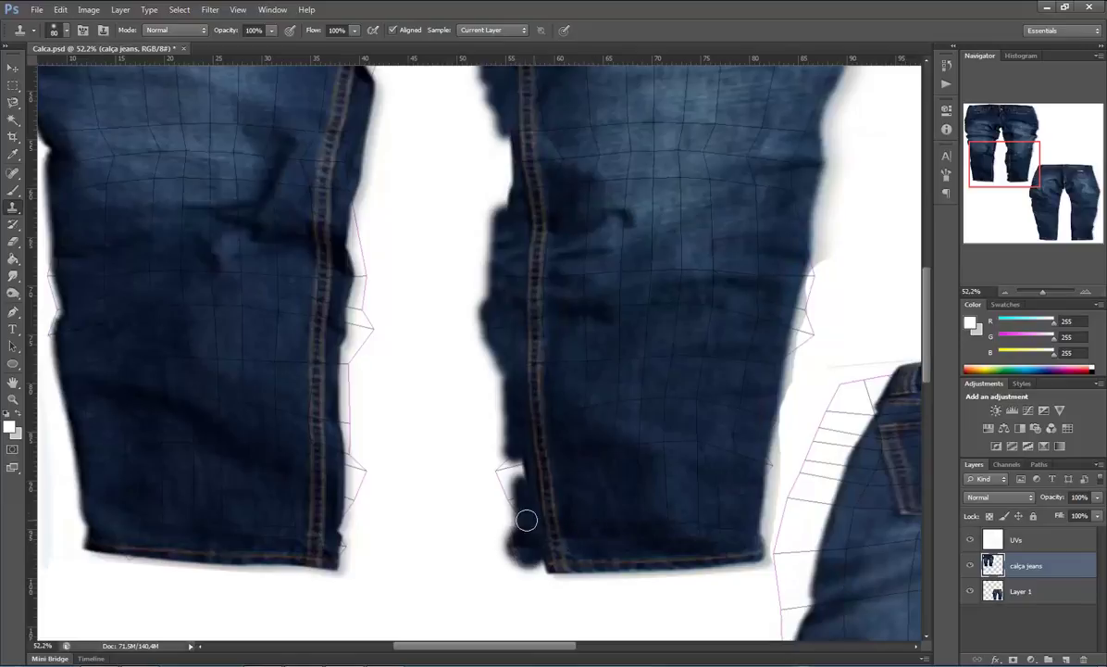
pyautogui.moveTo(513, 510)
pyautogui.mouseDown()
pyautogui.moveTo(506, 465)
pyautogui.moveTo(514, 507)
pyautogui.moveTo(507, 469)
pyautogui.moveTo(518, 471)
pyautogui.moveTo(502, 465)
pyautogui.moveTo(523, 561)
pyautogui.moveTo(517, 551)
pyautogui.moveTo(543, 567)
pyautogui.moveTo(494, 539)
pyautogui.mouseUp()
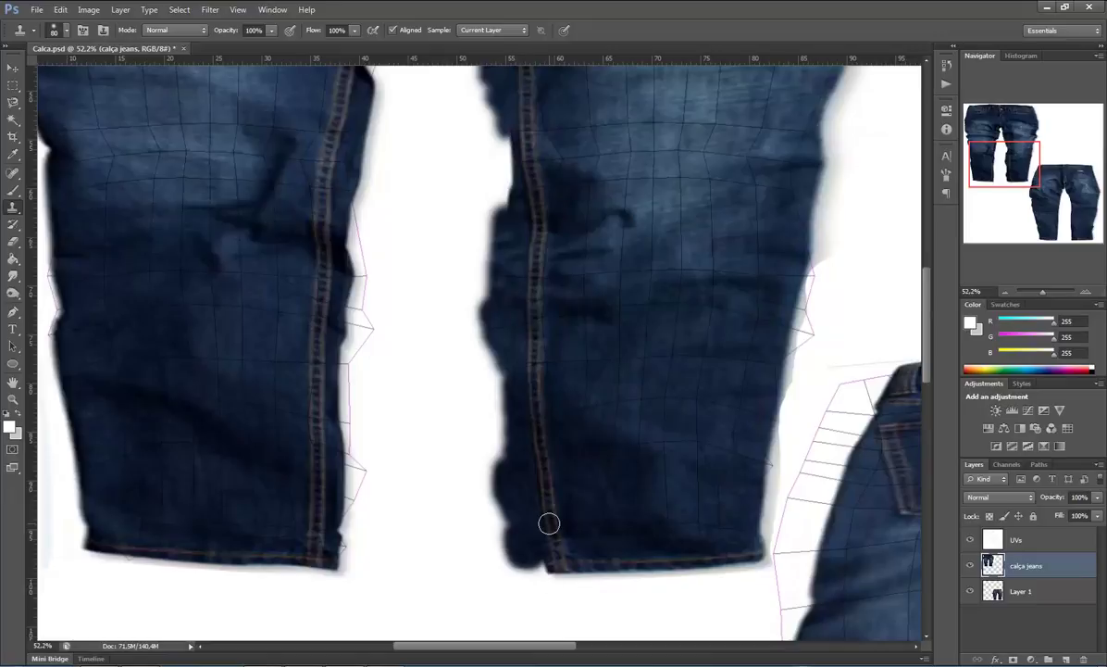
pyautogui.moveTo(550, 564); pyautogui.dragTo(539, 562)
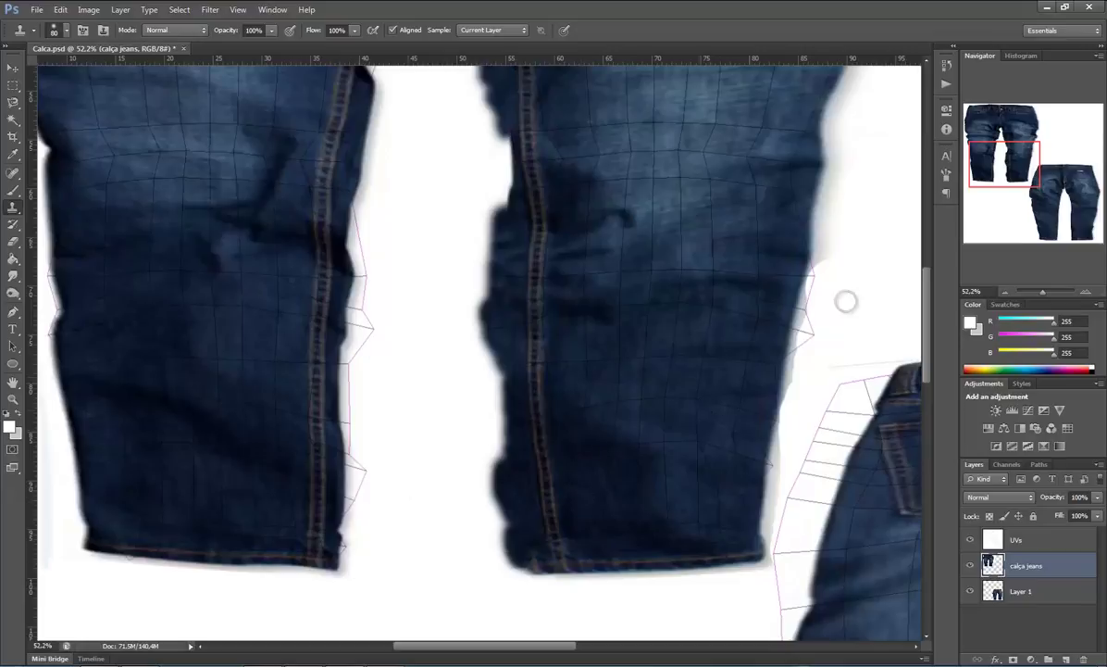
# Clone denim over the crotch seam, then undo the resulting bulge on the leg edge
pyautogui.scroll(5, 547, 135)
pyautogui.scroll(5, 548, 135)
pyautogui.scroll(-5, 547, 136)
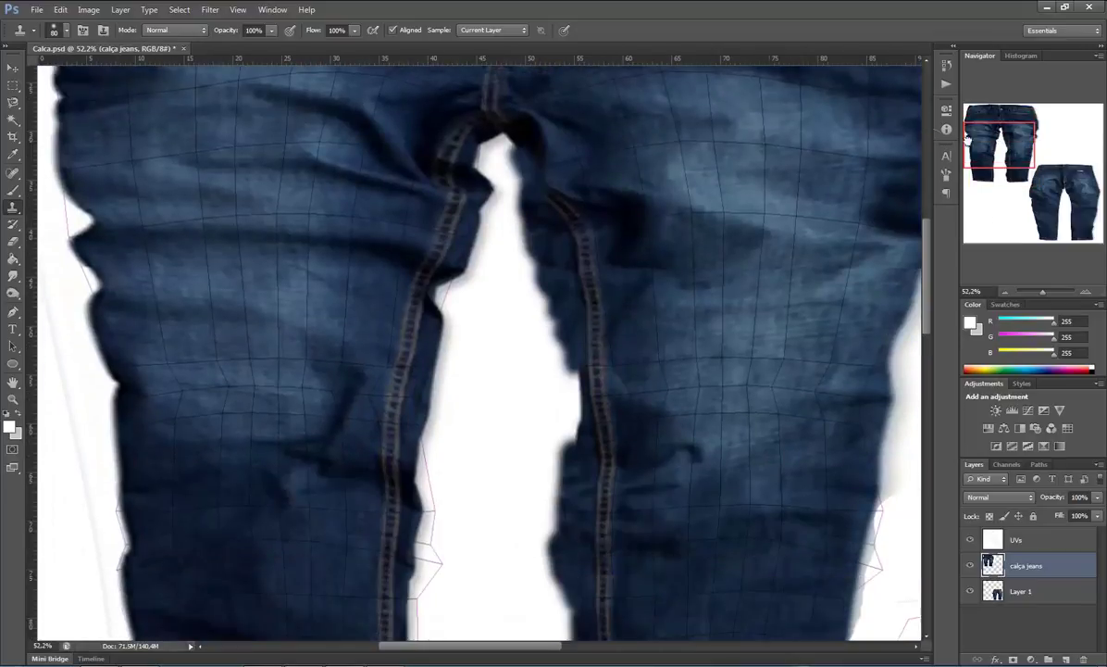
pyautogui.moveTo(472, 155)
pyautogui.mouseDown()
pyautogui.moveTo(486, 215)
pyautogui.moveTo(473, 248)
pyautogui.moveTo(428, 292)
pyautogui.moveTo(385, 302)
pyautogui.mouseUp()
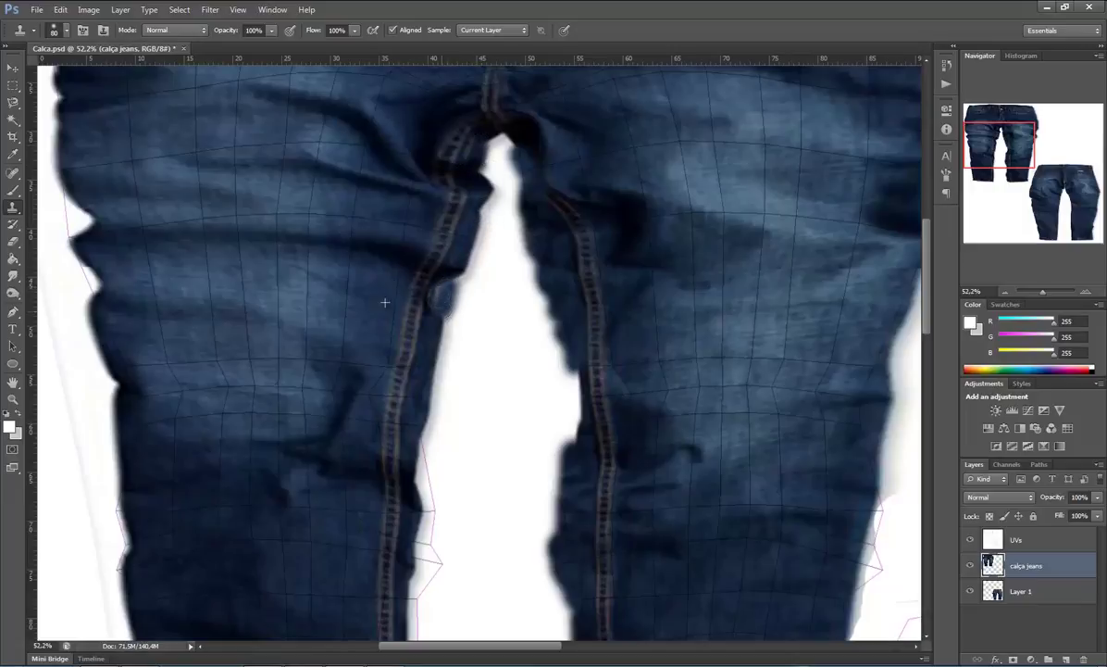
pyautogui.hotkey('ctrl', 'z')
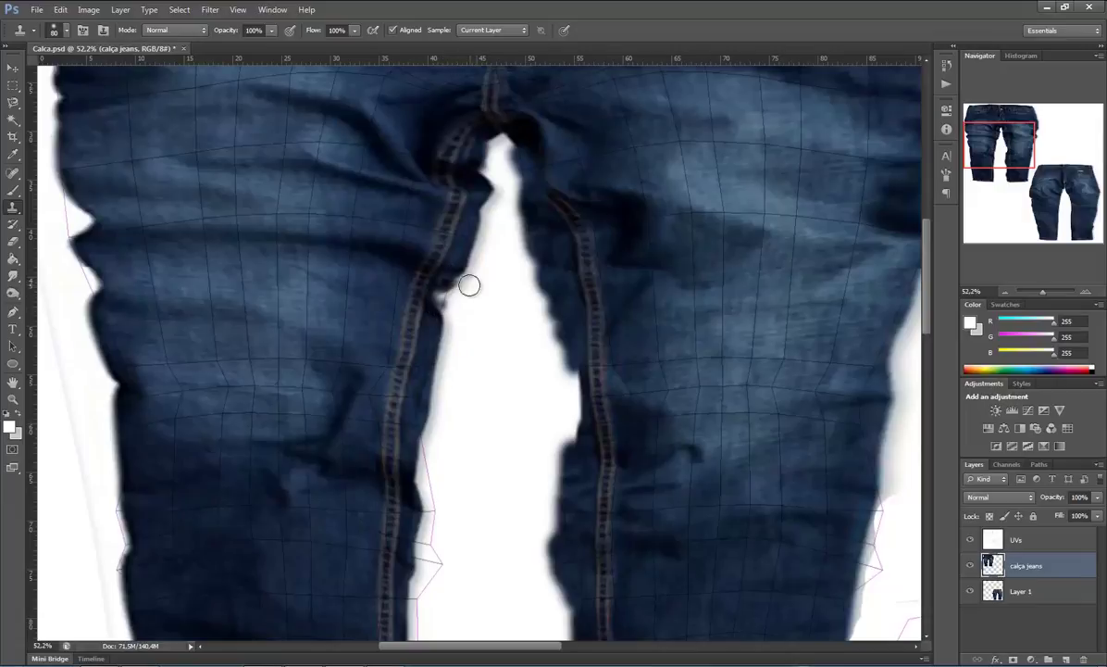
# Sample beside the seam and smooth the left leg's inner edge down to knee height
pyautogui.keyDown('alt'); pyautogui.click(393, 278); pyautogui.keyUp('alt')
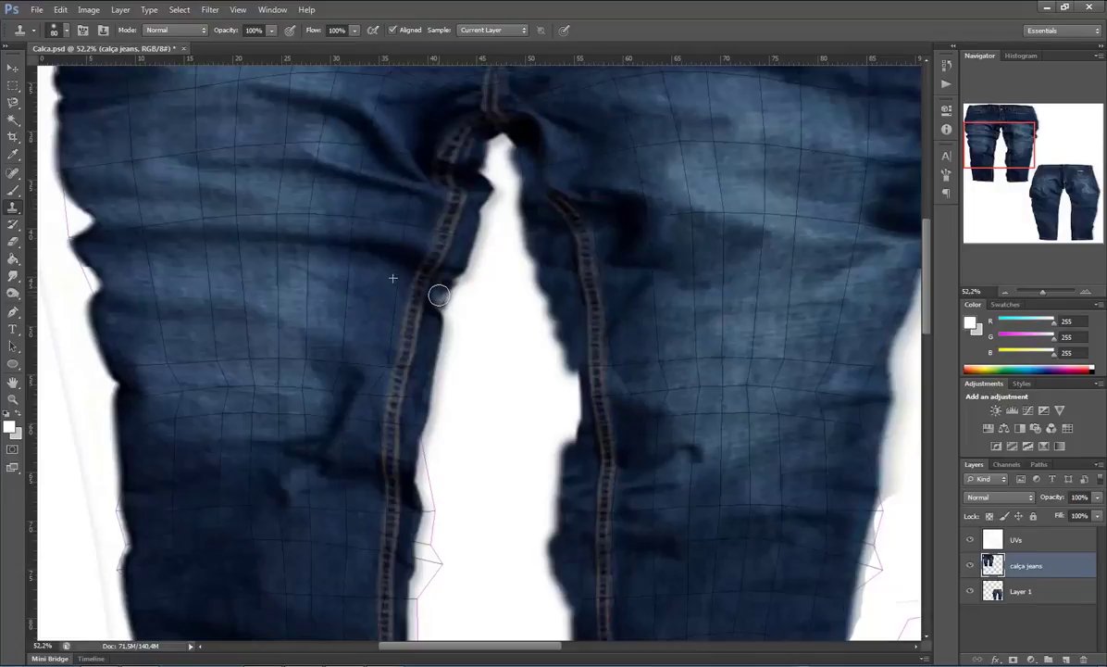
pyautogui.moveTo(438, 295)
pyautogui.mouseDown()
pyautogui.moveTo(438, 314)
pyautogui.moveTo(512, 257)
pyautogui.moveTo(447, 306)
pyautogui.moveTo(430, 296)
pyautogui.moveTo(452, 303)
pyautogui.moveTo(442, 328)
pyautogui.mouseUp()
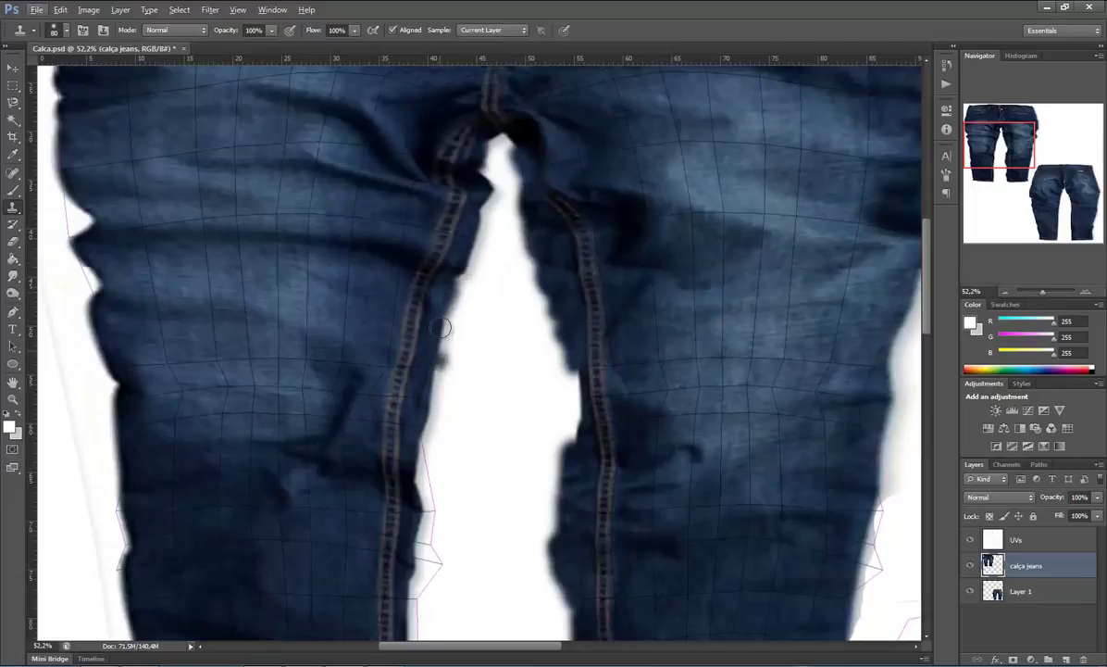
pyautogui.moveTo(405, 391); pyautogui.dragTo(436, 437)
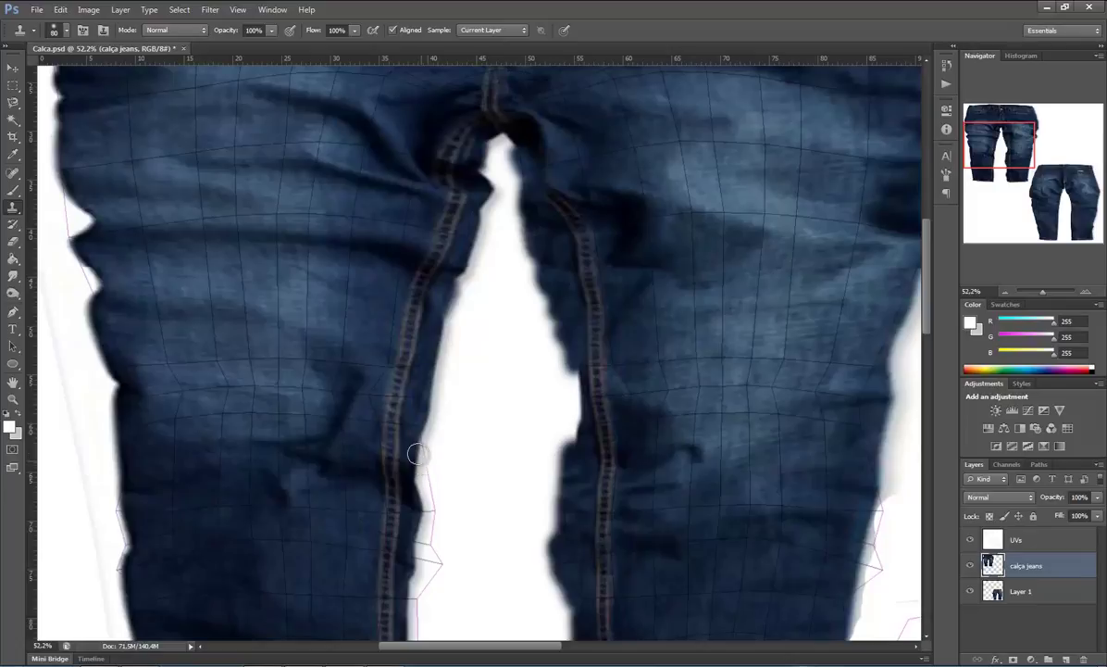
pyautogui.moveTo(416, 455); pyautogui.dragTo(414, 420)
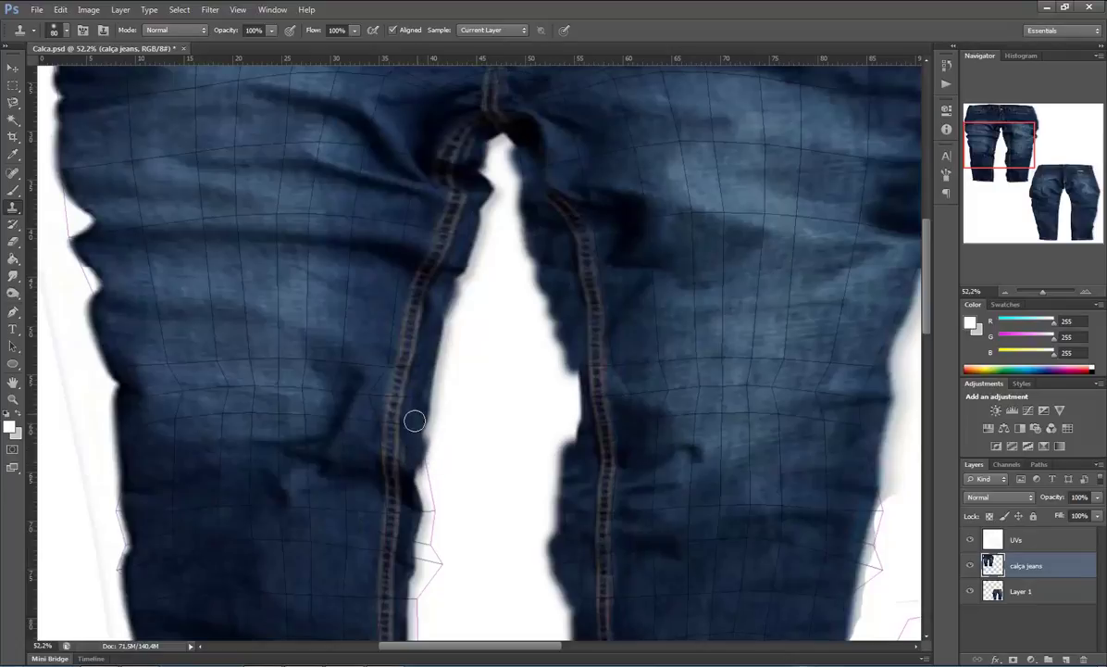
pyautogui.moveTo(406, 476)
pyautogui.mouseDown()
pyautogui.moveTo(427, 482)
pyautogui.moveTo(394, 465)
pyautogui.moveTo(425, 477)
pyautogui.moveTo(421, 435)
pyautogui.mouseUp()
pyautogui.moveTo(1009, 150); pyautogui.dragTo(1014, 165)
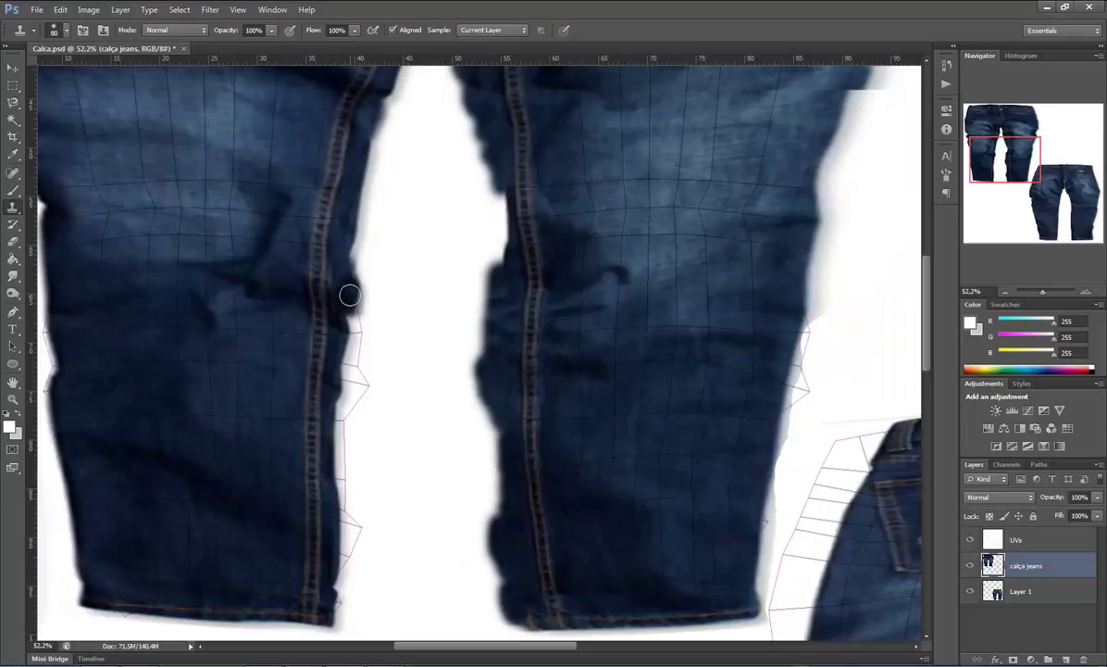
# Clone denim down the left leg's right edge beside the seam
pyautogui.moveTo(348, 295); pyautogui.dragTo(355, 337)
pyautogui.moveTo(360, 347); pyautogui.dragTo(356, 372)
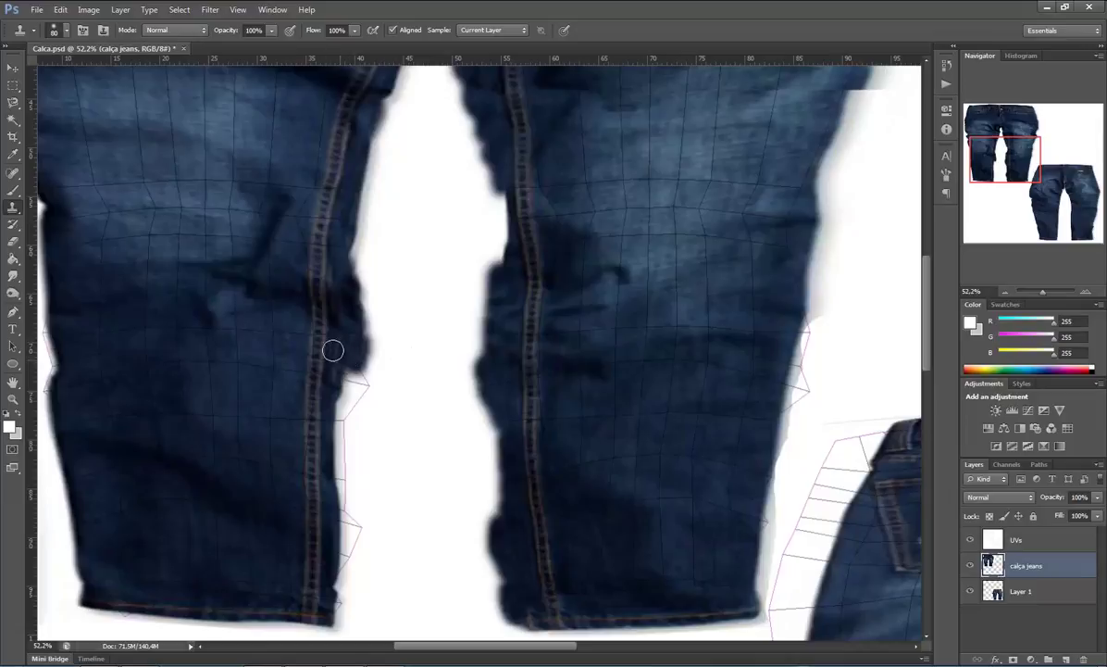
pyautogui.moveTo(342, 314); pyautogui.dragTo(345, 359)
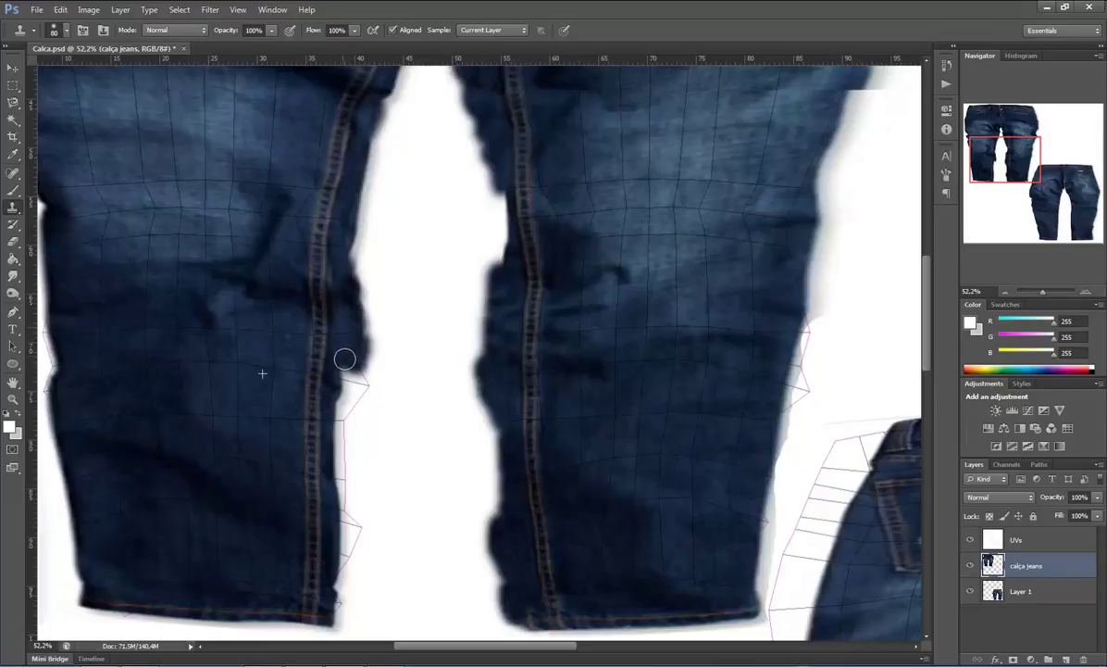
pyautogui.moveTo(354, 318); pyautogui.dragTo(348, 415)
pyautogui.moveTo(351, 320)
pyautogui.mouseDown()
pyautogui.moveTo(340, 403)
pyautogui.moveTo(343, 378)
pyautogui.moveTo(359, 380)
pyautogui.moveTo(339, 457)
pyautogui.moveTo(336, 444)
pyautogui.moveTo(337, 572)
pyautogui.mouseUp()
# Resample denim, cover the white gap near the hem, and retouch the leg's upper edge
pyautogui.keyDown('alt'); pyautogui.click(274, 533); pyautogui.keyUp('alt')
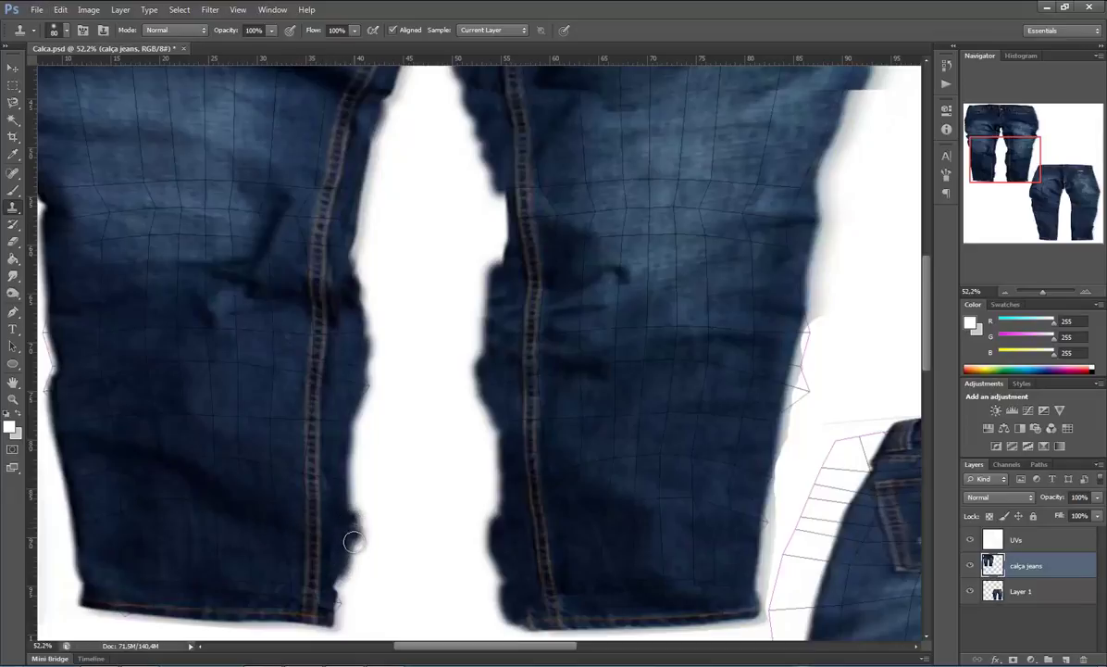
pyautogui.moveTo(333, 524)
pyautogui.mouseDown()
pyautogui.moveTo(343, 563)
pyautogui.moveTo(354, 527)
pyautogui.moveTo(340, 609)
pyautogui.moveTo(353, 601)
pyautogui.mouseUp()
pyautogui.click(345, 572)
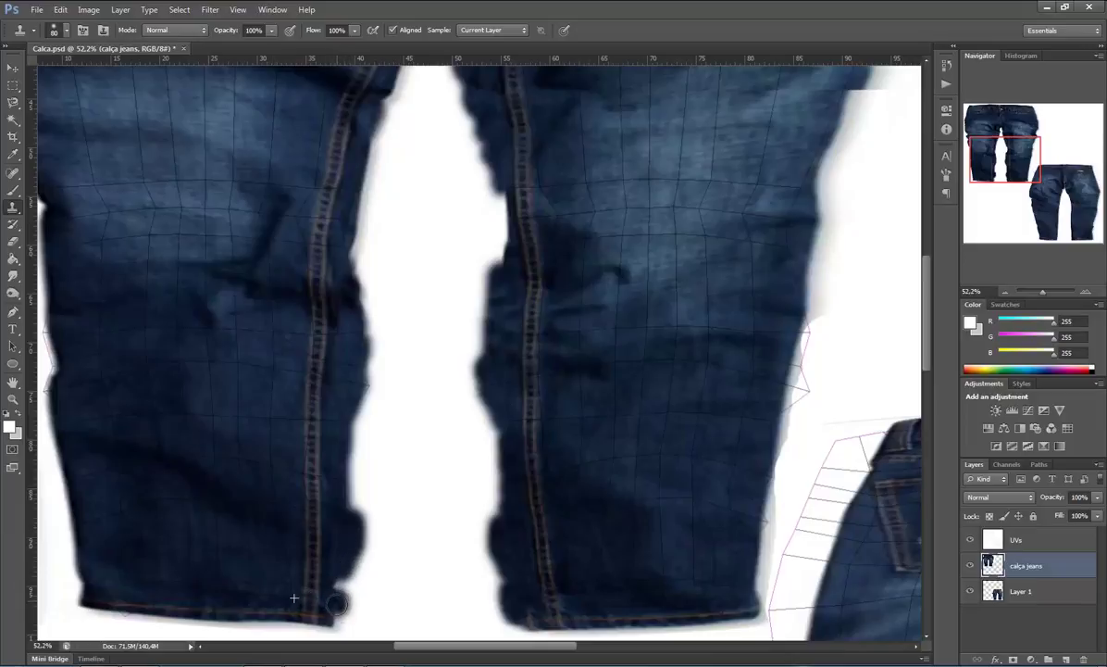
pyautogui.hotkey('ctrl', 'z')
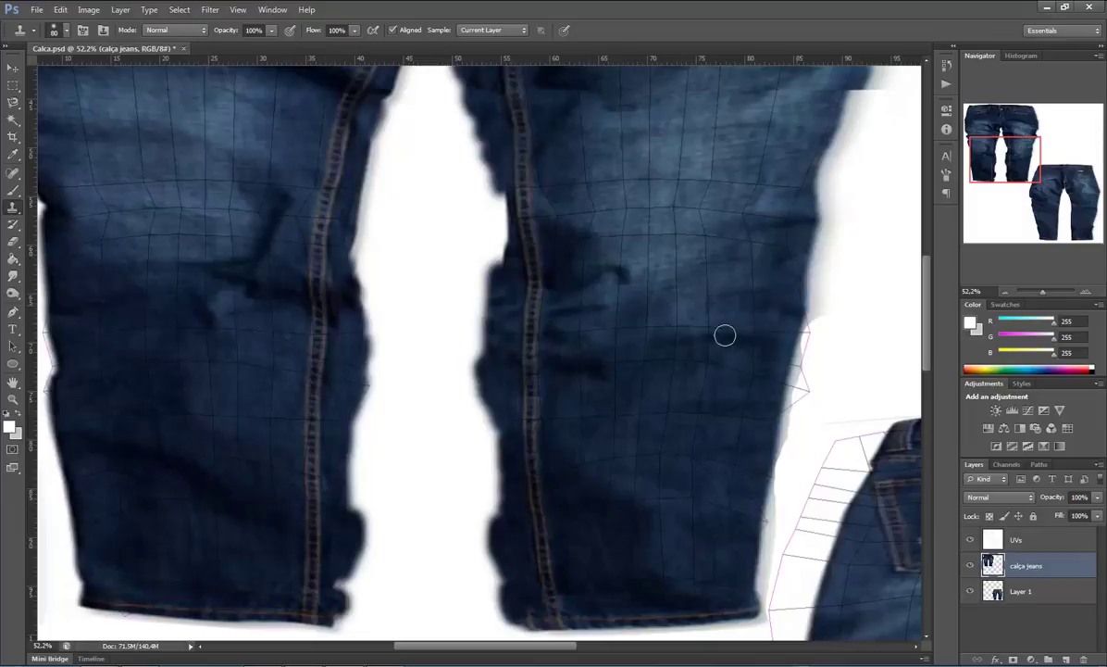
pyautogui.keyDown('alt'); pyautogui.click(343, 380); pyautogui.keyUp('alt')
pyautogui.moveTo(365, 384); pyautogui.dragTo(366, 248)
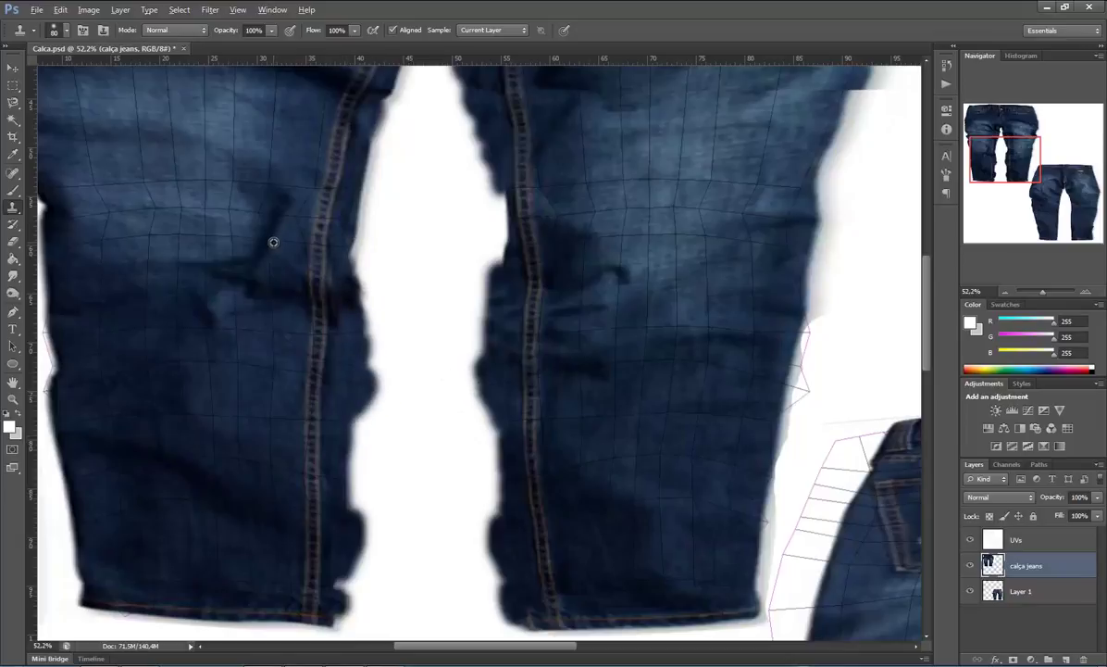
pyautogui.moveTo(345, 243)
pyautogui.mouseDown()
pyautogui.moveTo(361, 287)
pyautogui.moveTo(314, 263)
pyautogui.moveTo(358, 279)
pyautogui.mouseUp()
pyautogui.keyDown('alt'); pyautogui.click(348, 259); pyautogui.keyUp('alt')
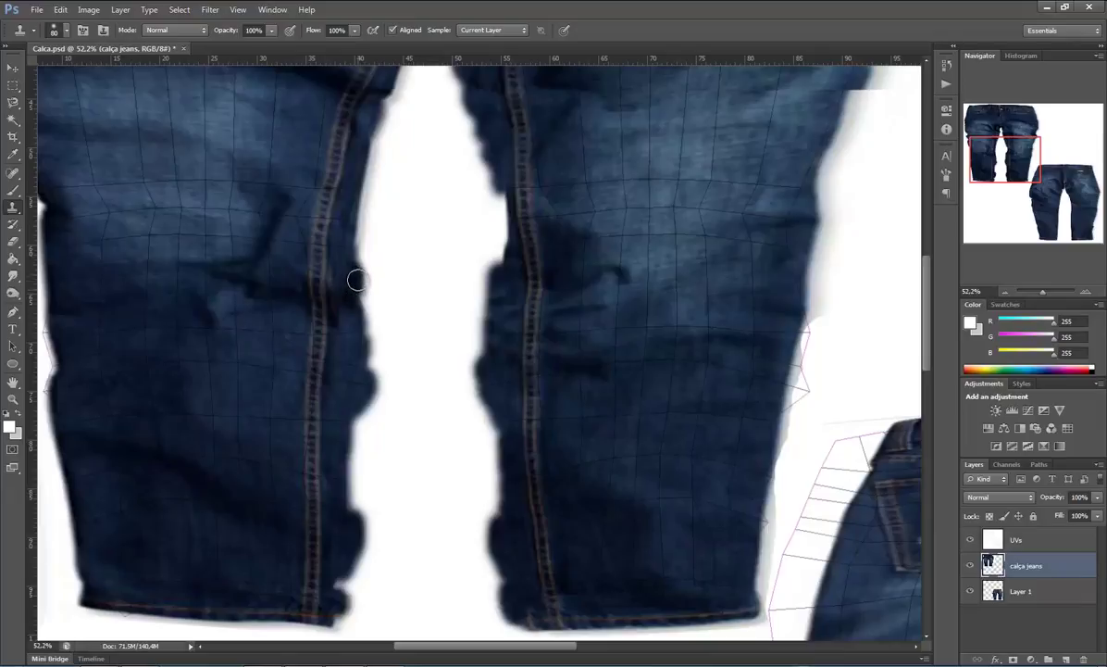
# Hide the UVs layer and switch over to 3ds Max
pyautogui.moveTo(978, 140)
pyautogui.mouseDown()
pyautogui.moveTo(996, 151)
pyautogui.moveTo(986, 186)
pyautogui.mouseUp()
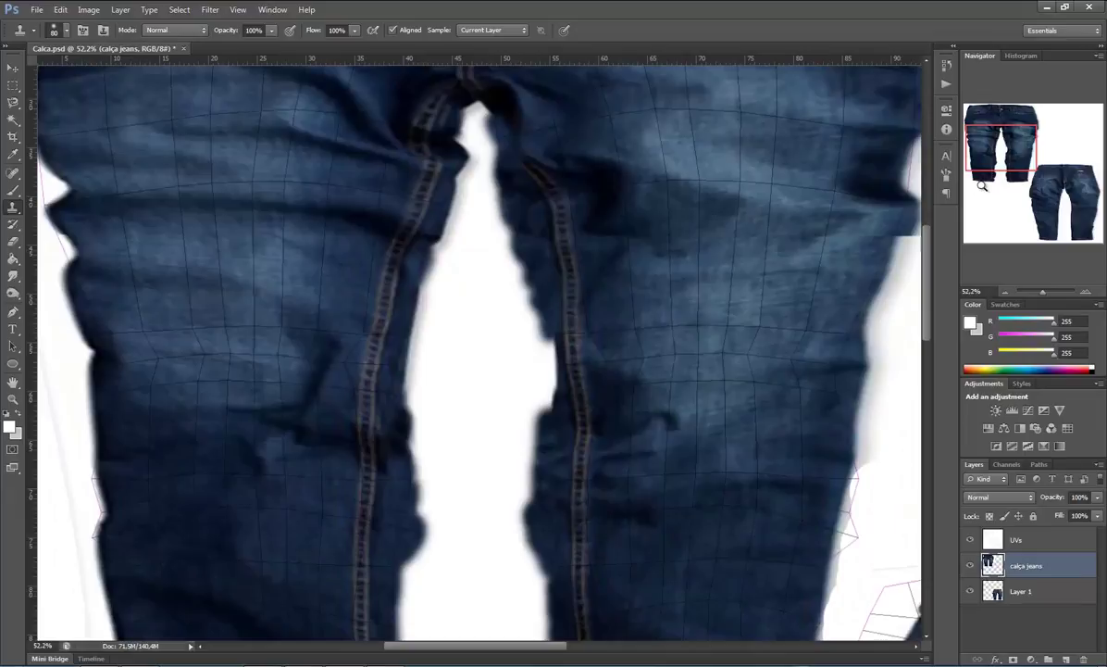
pyautogui.click(971, 541)
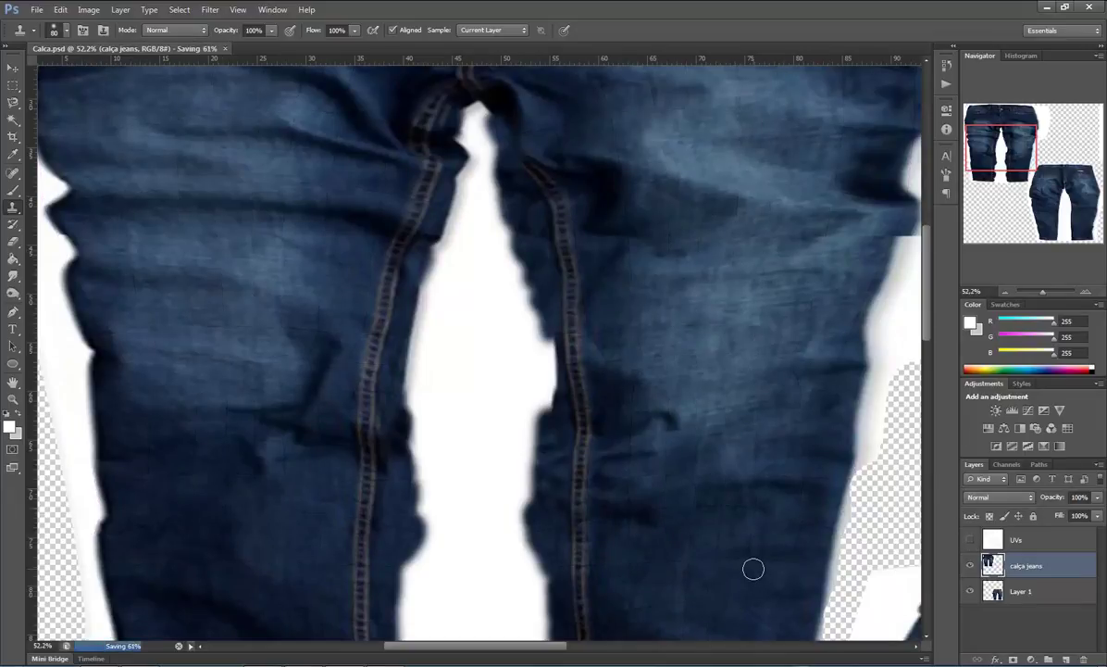
pyautogui.hotkey('alt', 'Tab')
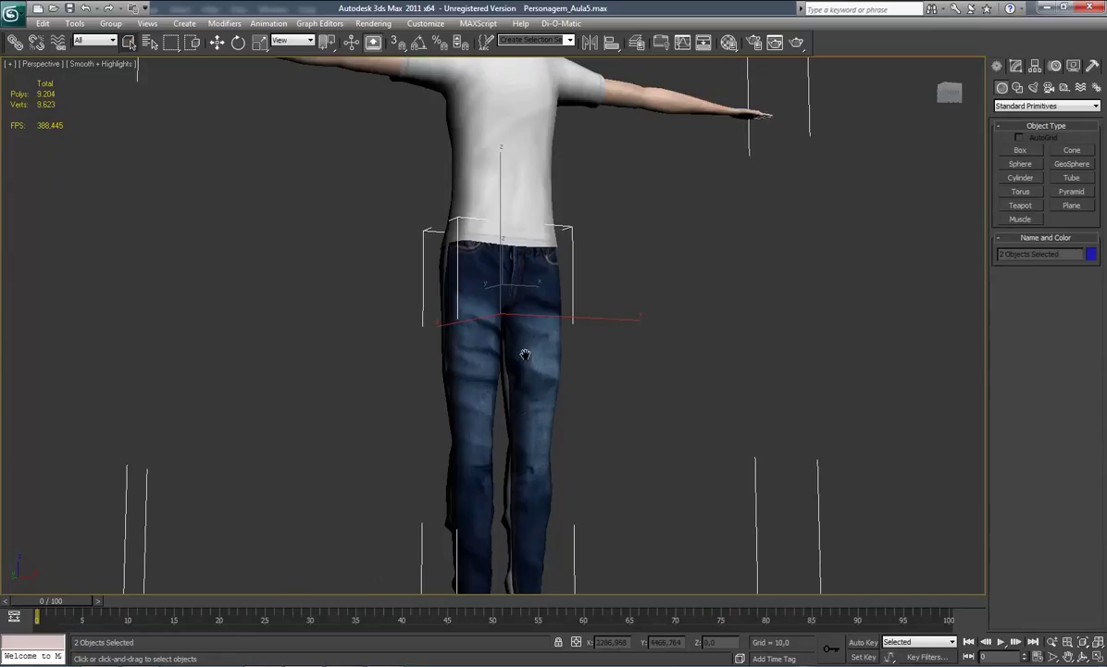
# Orbit around the textured jeans from below, side and front, then return to Photoshop
pyautogui.scroll(3, 525, 354)
pyautogui.moveTo(524, 360); pyautogui.dragTo(519, 462)
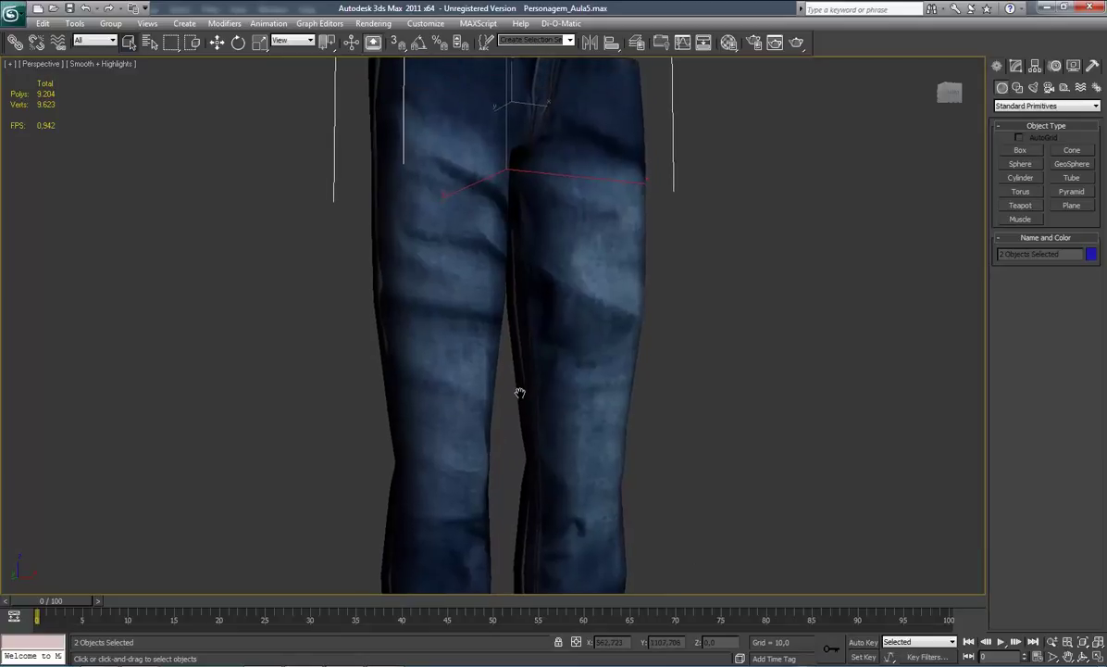
pyautogui.moveTo(477, 370)
pyautogui.mouseDown()
pyautogui.moveTo(499, 470)
pyautogui.moveTo(491, 310)
pyautogui.moveTo(480, 326)
pyautogui.moveTo(391, 346)
pyautogui.moveTo(403, 376)
pyautogui.moveTo(403, 318)
pyautogui.moveTo(374, 318)
pyautogui.moveTo(495, 341)
pyautogui.moveTo(546, 282)
pyautogui.mouseUp()
pyautogui.rightClick(546, 282)
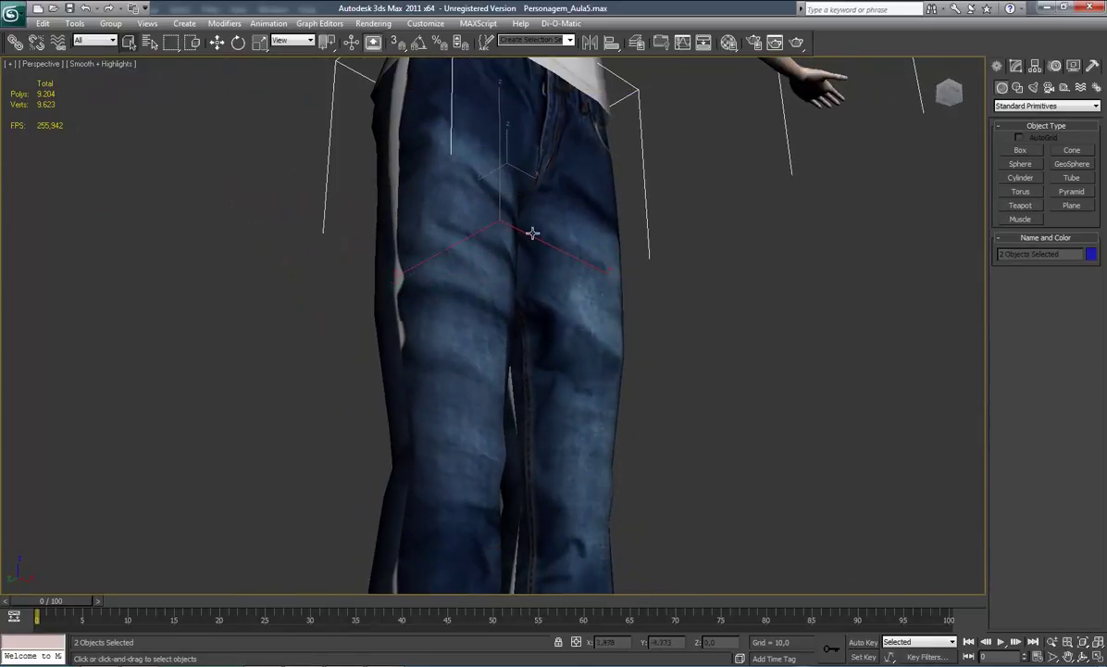
pyautogui.hotkey('ctrl', 'r')
pyautogui.moveTo(506, 398)
pyautogui.mouseDown()
pyautogui.moveTo(659, 398)
pyautogui.moveTo(586, 366)
pyautogui.moveTo(618, 341)
pyautogui.mouseUp()
pyautogui.rightClick(485, 433)
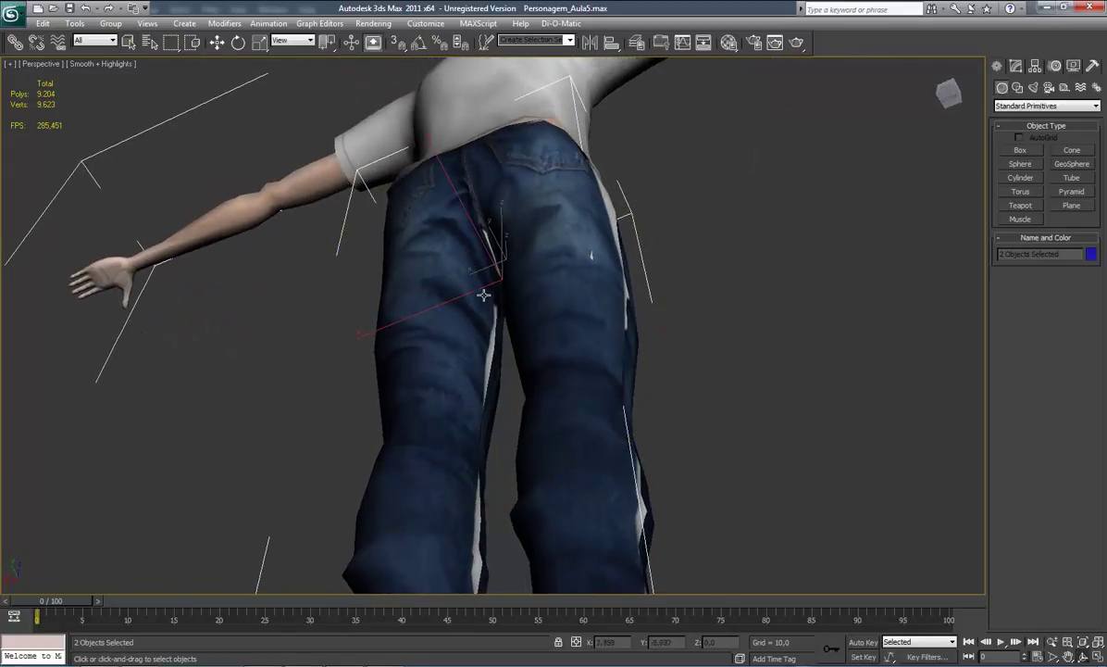
pyautogui.hotkey('ctrl', 'r')
pyautogui.moveTo(527, 459)
pyautogui.mouseDown()
pyautogui.moveTo(512, 366)
pyautogui.moveTo(470, 445)
pyautogui.moveTo(514, 363)
pyautogui.moveTo(464, 333)
pyautogui.moveTo(407, 336)
pyautogui.moveTo(385, 358)
pyautogui.moveTo(542, 346)
pyautogui.moveTo(495, 358)
pyautogui.mouseUp()
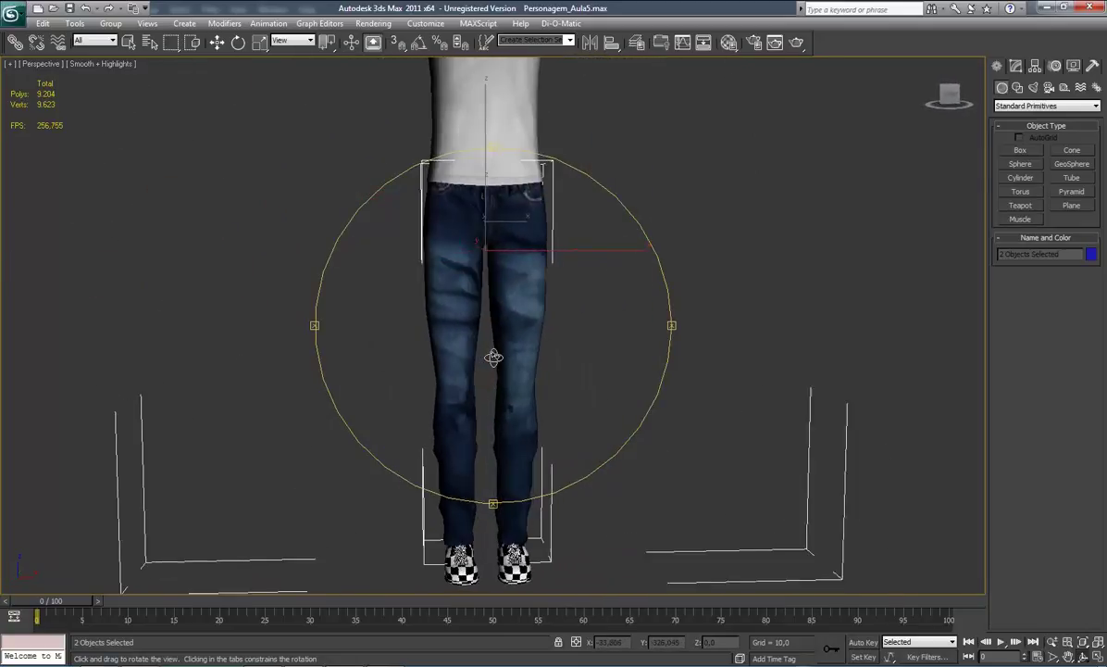
pyautogui.rightClick(495, 359)
pyautogui.hotkey('alt', 'Tab')
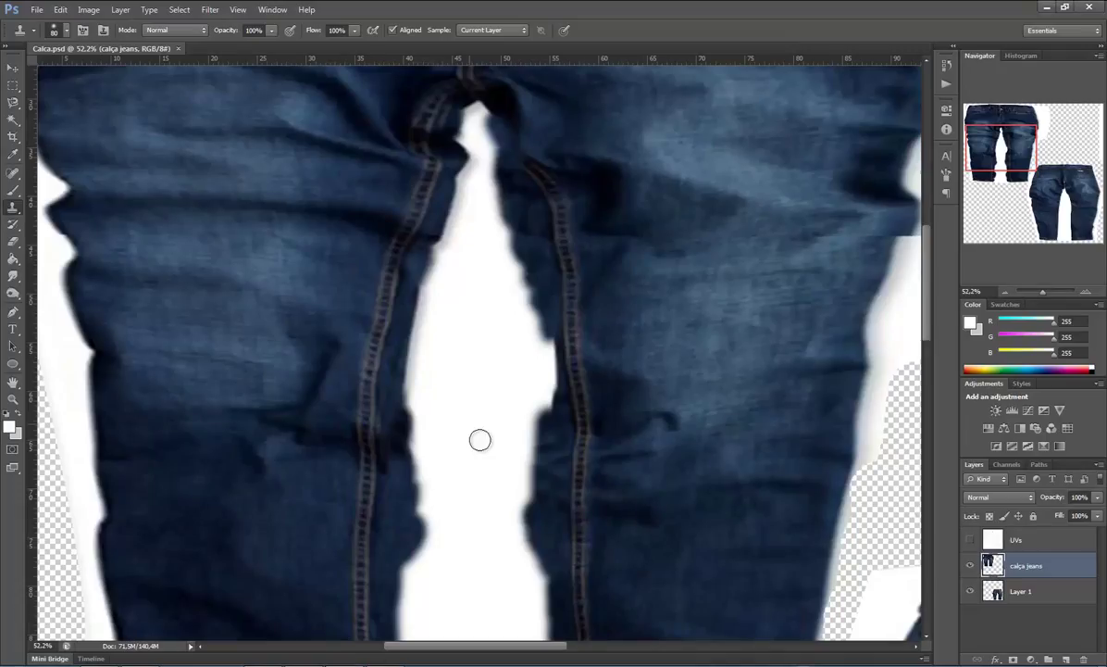
# Show the UVs layer again, zoom to 52.2%, and extend the dark fold at the leg's outer edge
pyautogui.click(968, 541)
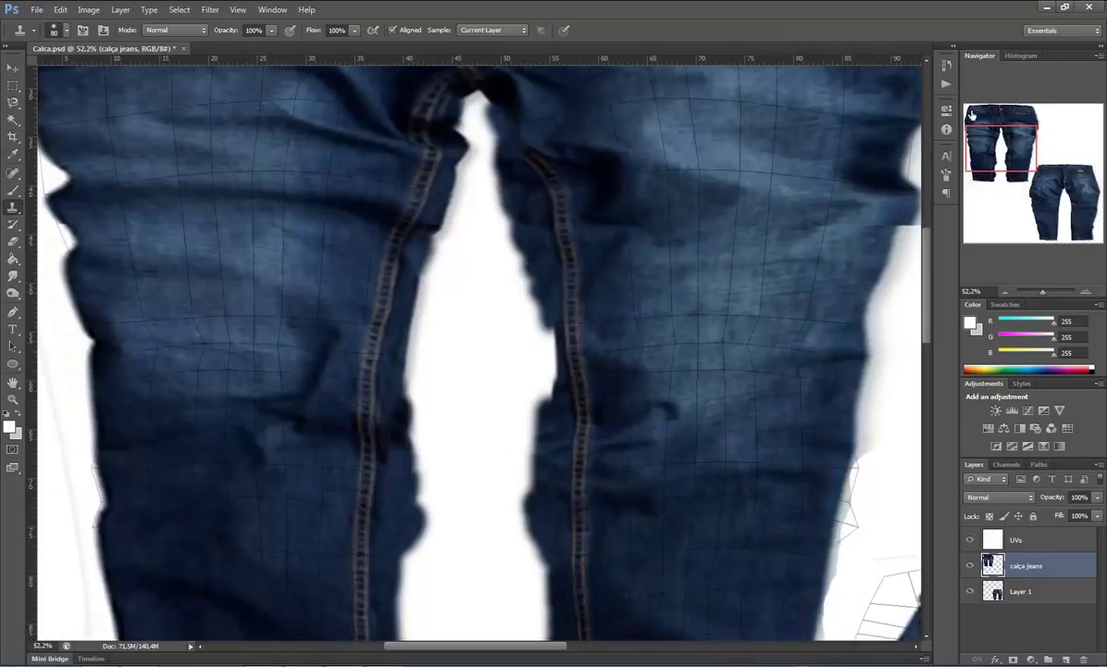
pyautogui.moveTo(970, 114); pyautogui.dragTo(972, 93)
pyautogui.moveTo(1043, 293); pyautogui.dragTo(1049, 295)
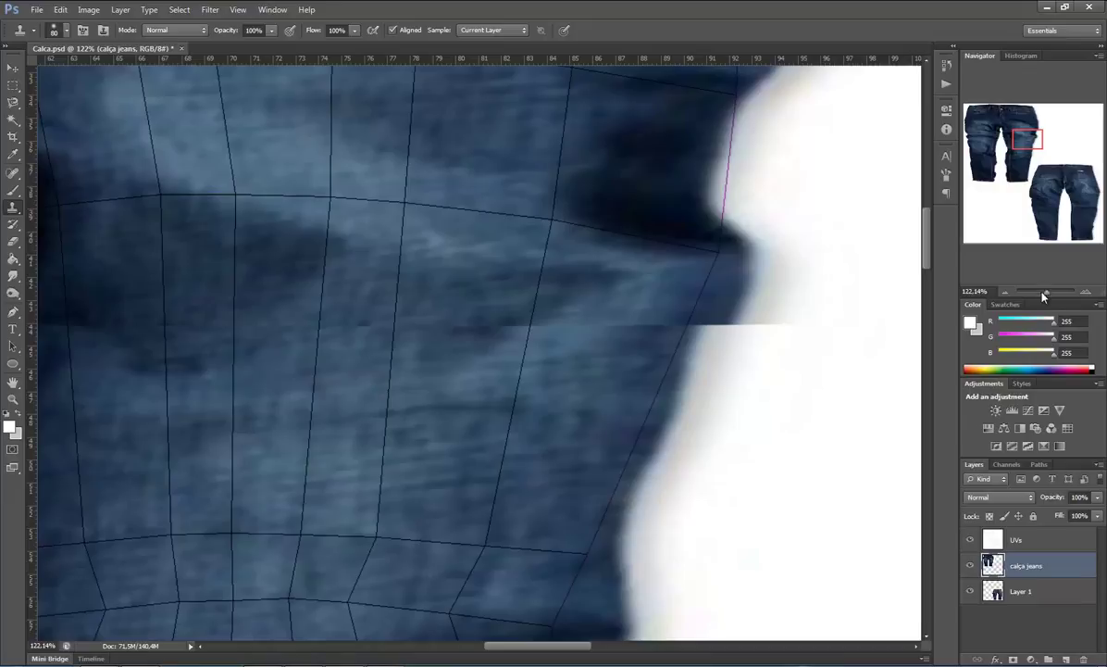
pyautogui.click(1044, 292)
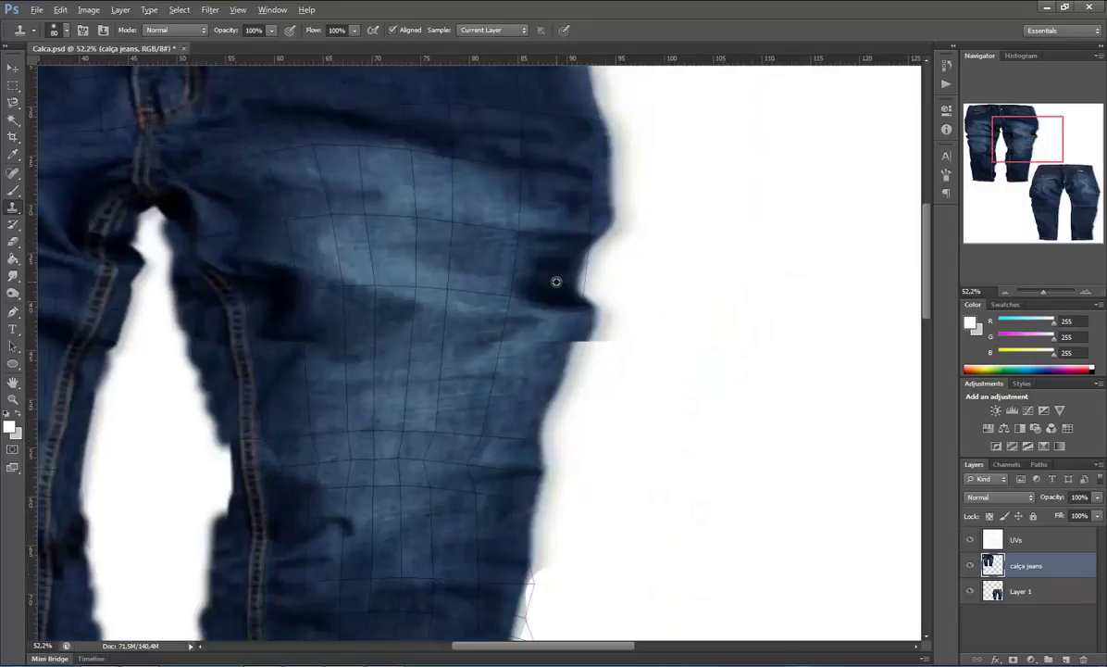
pyautogui.moveTo(556, 282)
pyautogui.mouseDown()
pyautogui.moveTo(584, 268)
pyautogui.moveTo(546, 274)
pyautogui.moveTo(606, 291)
pyautogui.mouseUp()
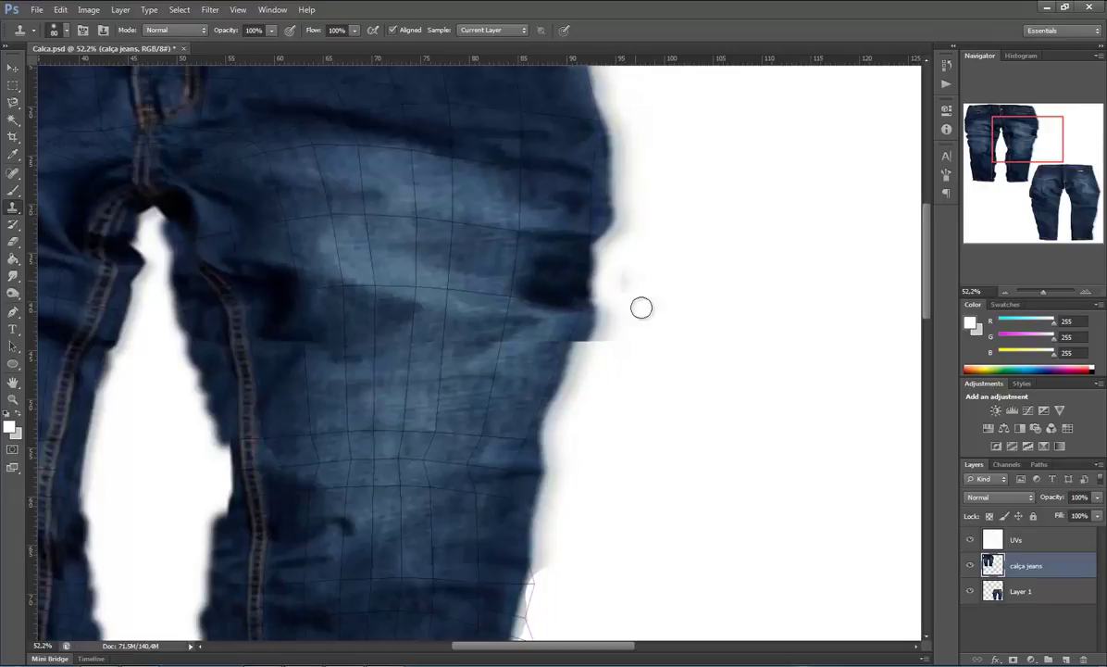
# Clone denim over the jagged leg edge just above the back pocket
pyautogui.moveTo(1010, 139); pyautogui.dragTo(1007, 158)
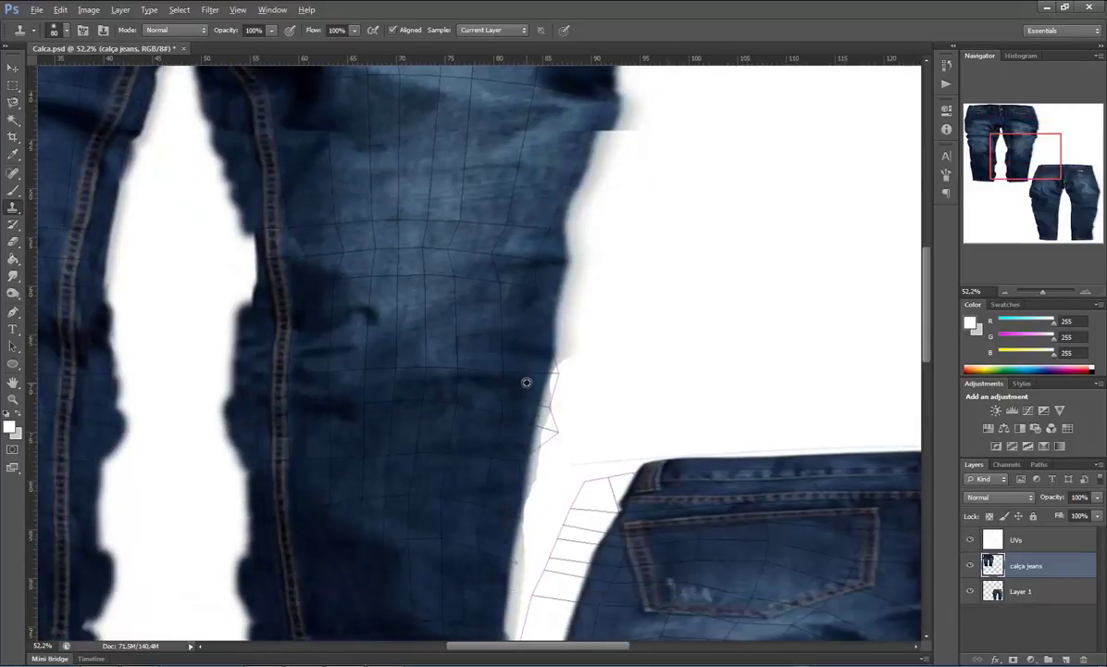
pyautogui.moveTo(550, 366); pyautogui.dragTo(531, 452)
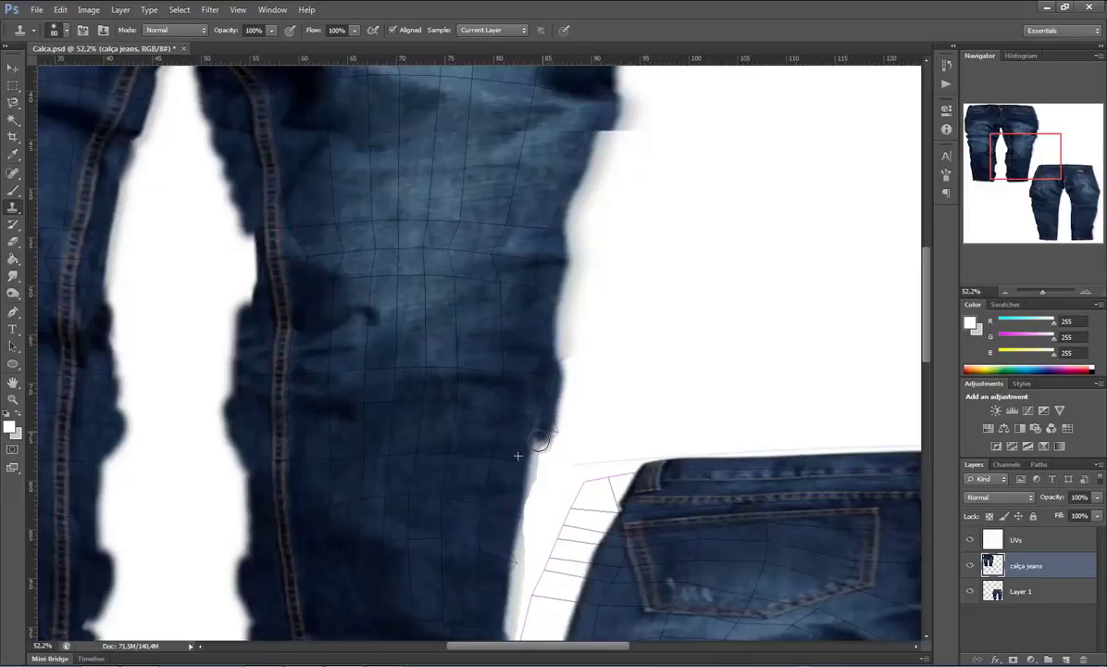
pyautogui.moveTo(544, 410)
pyautogui.mouseDown()
pyautogui.moveTo(553, 435)
pyautogui.moveTo(514, 478)
pyautogui.moveTo(499, 541)
pyautogui.moveTo(512, 555)
pyautogui.moveTo(523, 469)
pyautogui.moveTo(510, 547)
pyautogui.mouseUp()
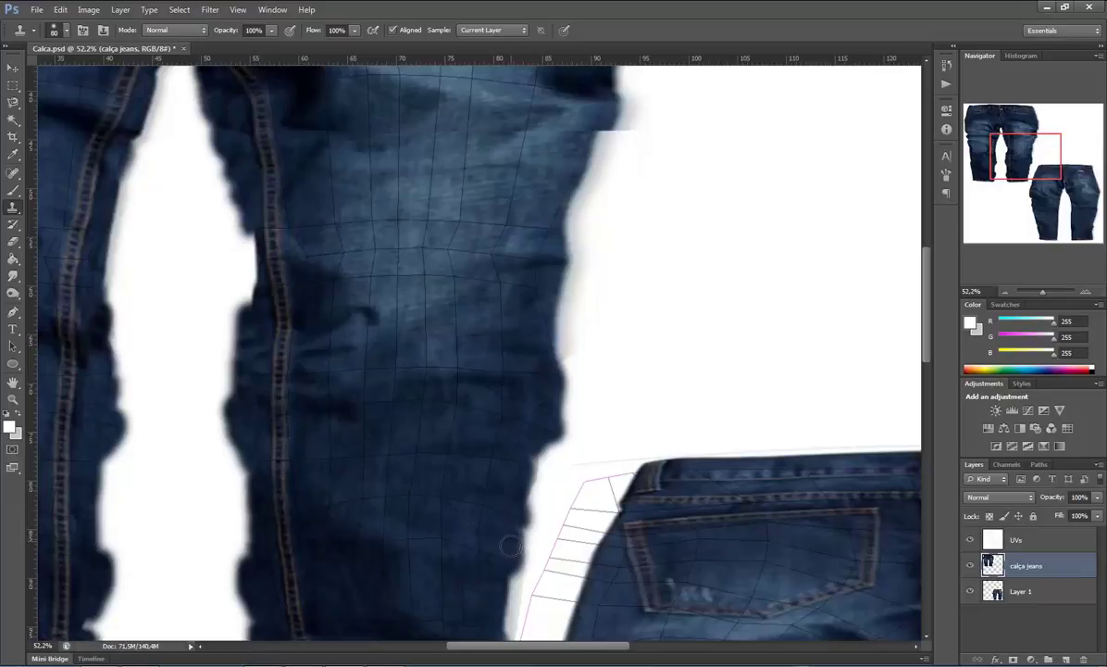
pyautogui.moveTo(1054, 160); pyautogui.dragTo(1019, 175)
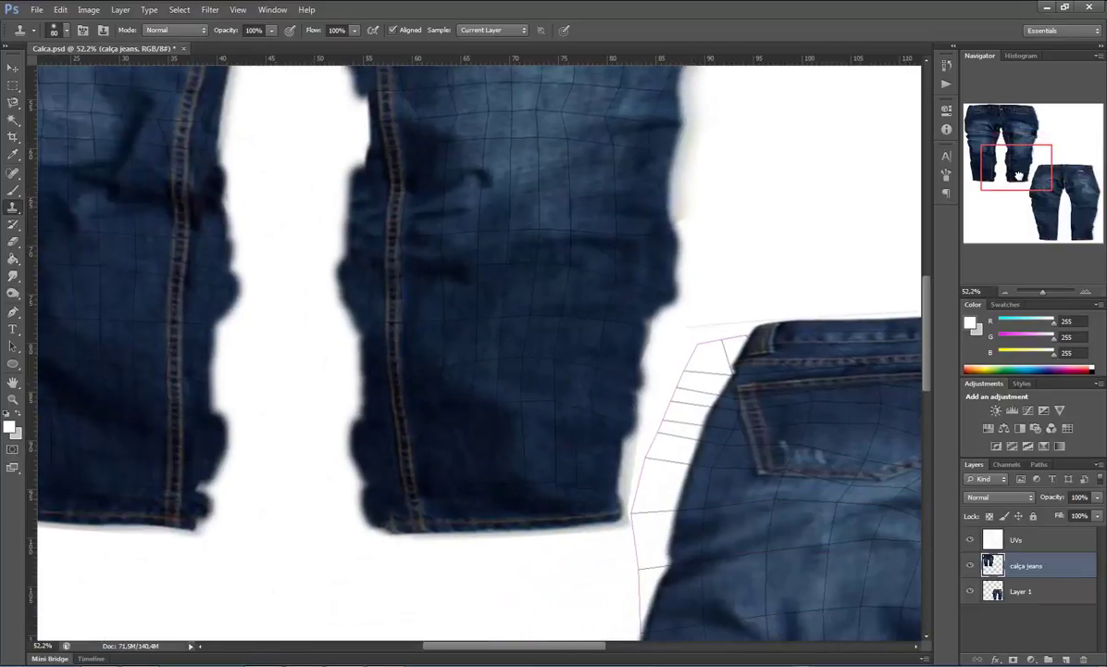
# Sample denim and smooth the right edge of the lower trouser leg
pyautogui.keyDown('alt'); pyautogui.click(622, 321); pyautogui.keyUp('alt')
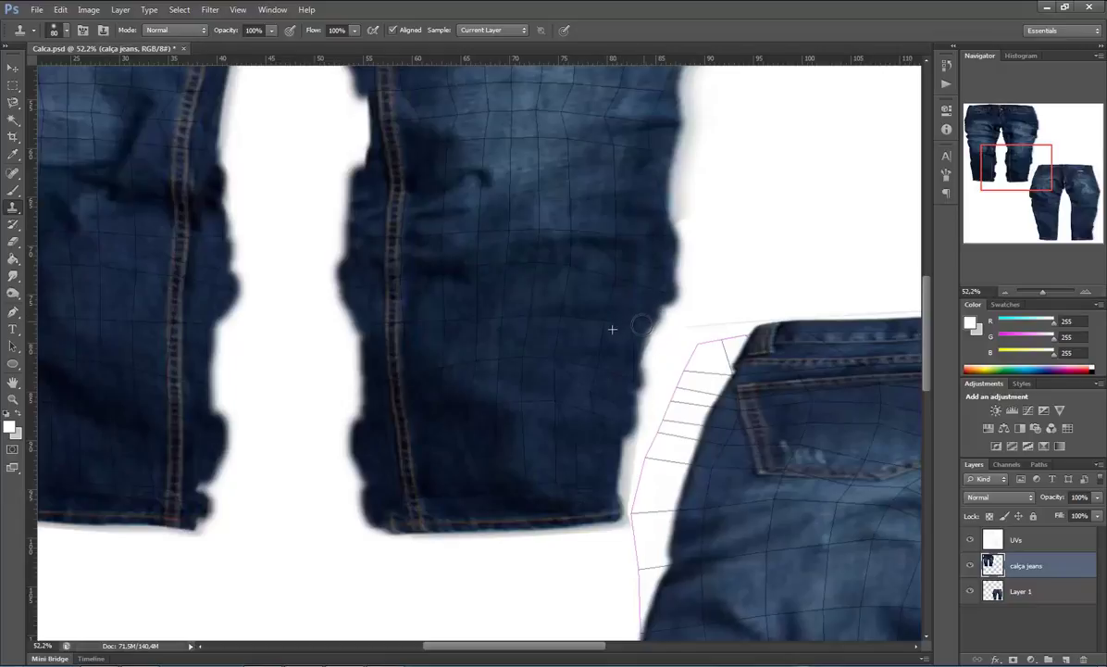
pyautogui.moveTo(656, 314); pyautogui.dragTo(663, 307)
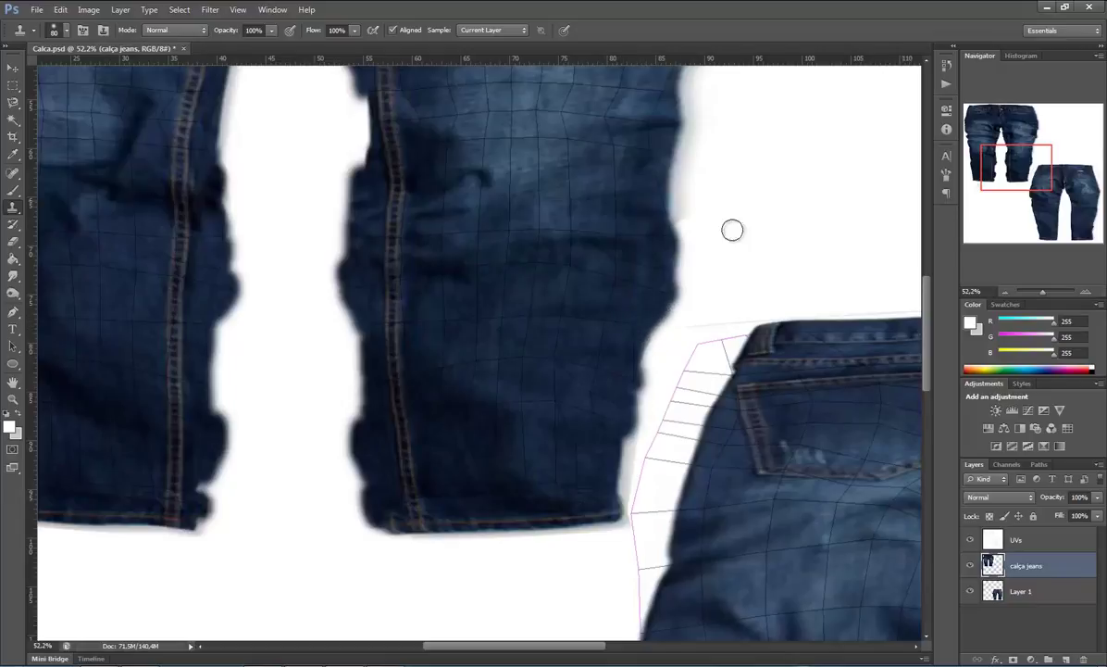
pyautogui.keyDown('alt'); pyautogui.click(644, 220); pyautogui.keyUp('alt')
pyautogui.moveTo(664, 221); pyautogui.dragTo(666, 210)
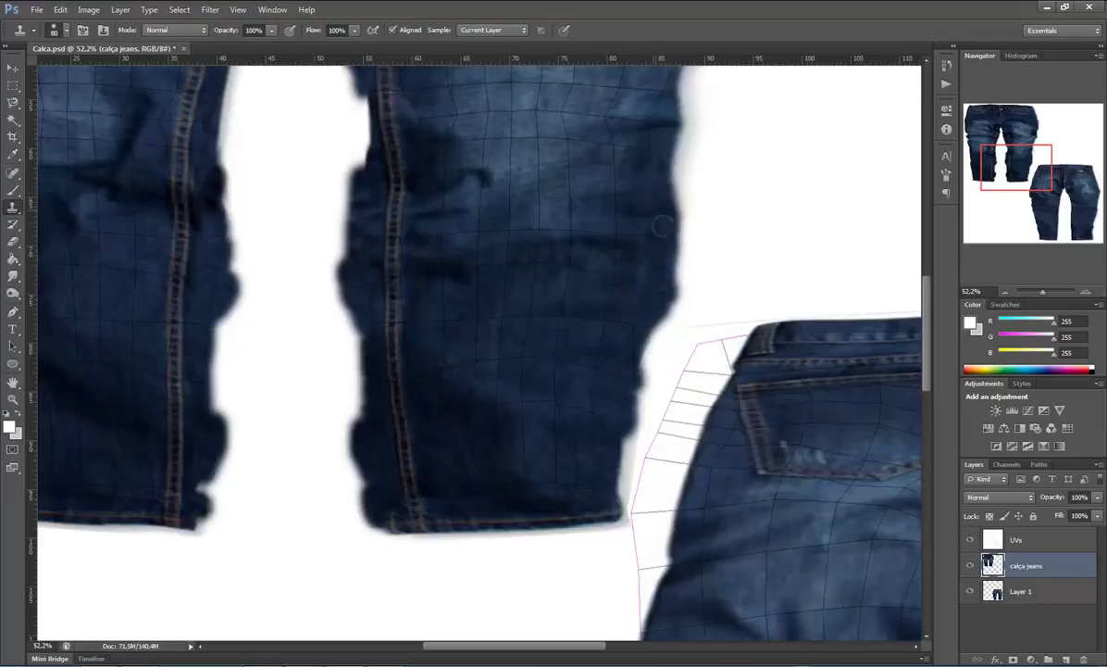
pyautogui.moveTo(668, 202); pyautogui.dragTo(670, 237)
# Clone denim over the left lower leg's outer edge
pyautogui.moveTo(1004, 172); pyautogui.dragTo(988, 170)
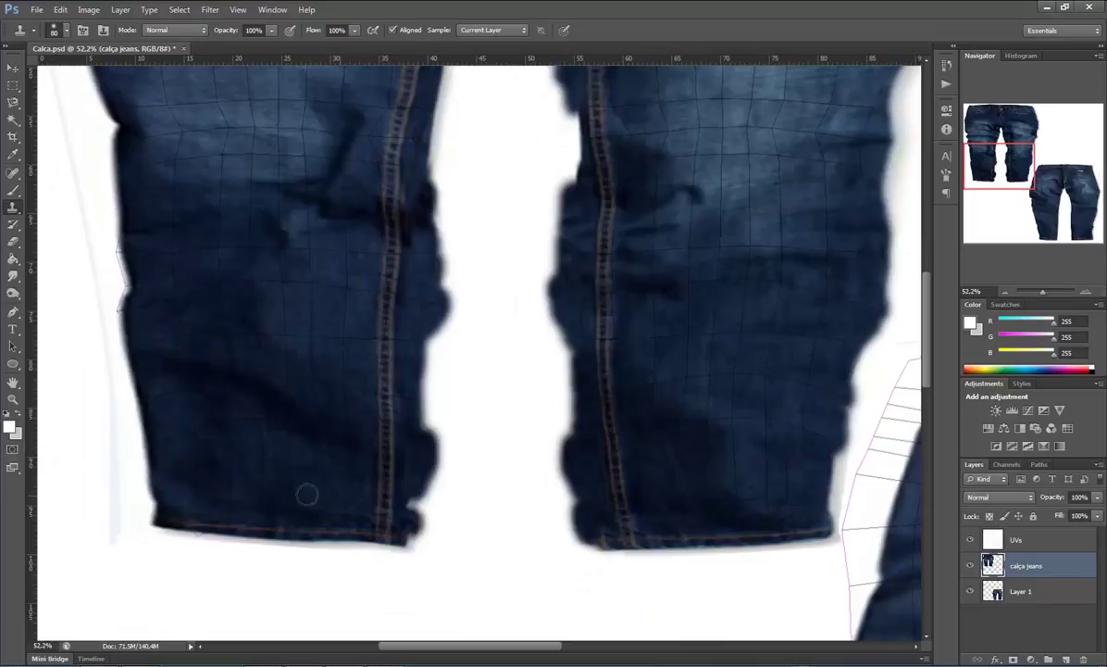
pyautogui.keyDown('alt'); pyautogui.click(139, 305); pyautogui.keyUp('alt')
pyautogui.moveTo(118, 282)
pyautogui.mouseDown()
pyautogui.moveTo(123, 301)
pyautogui.moveTo(122, 202)
pyautogui.mouseUp()
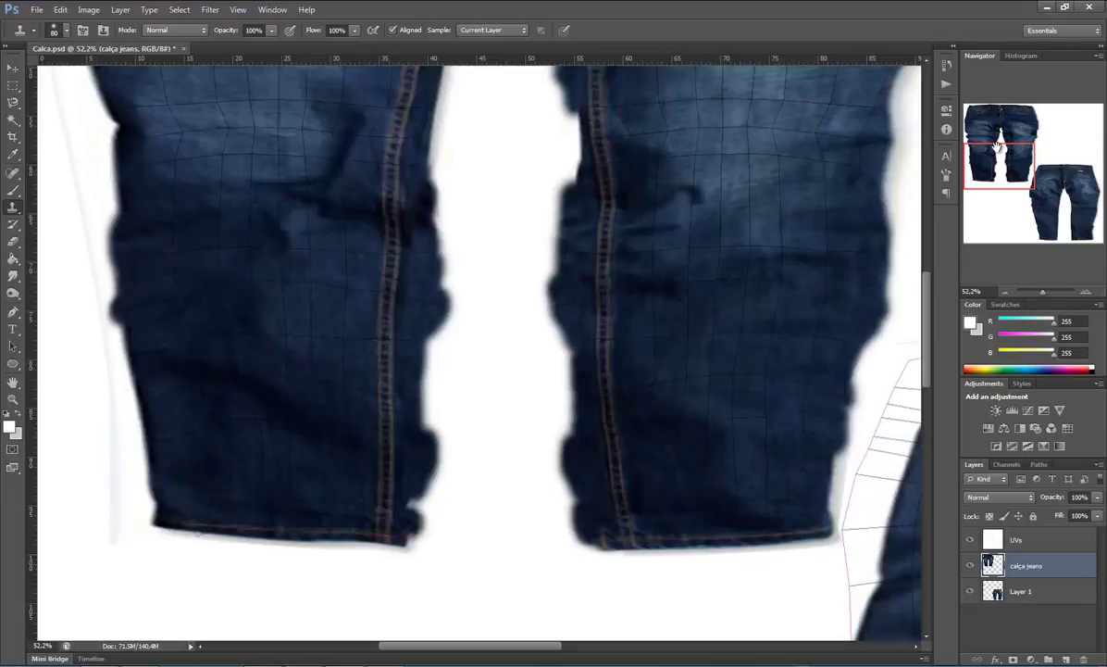
pyautogui.moveTo(997, 146)
pyautogui.mouseDown()
pyautogui.moveTo(997, 97)
pyautogui.moveTo(997, 107)
pyautogui.mouseUp()
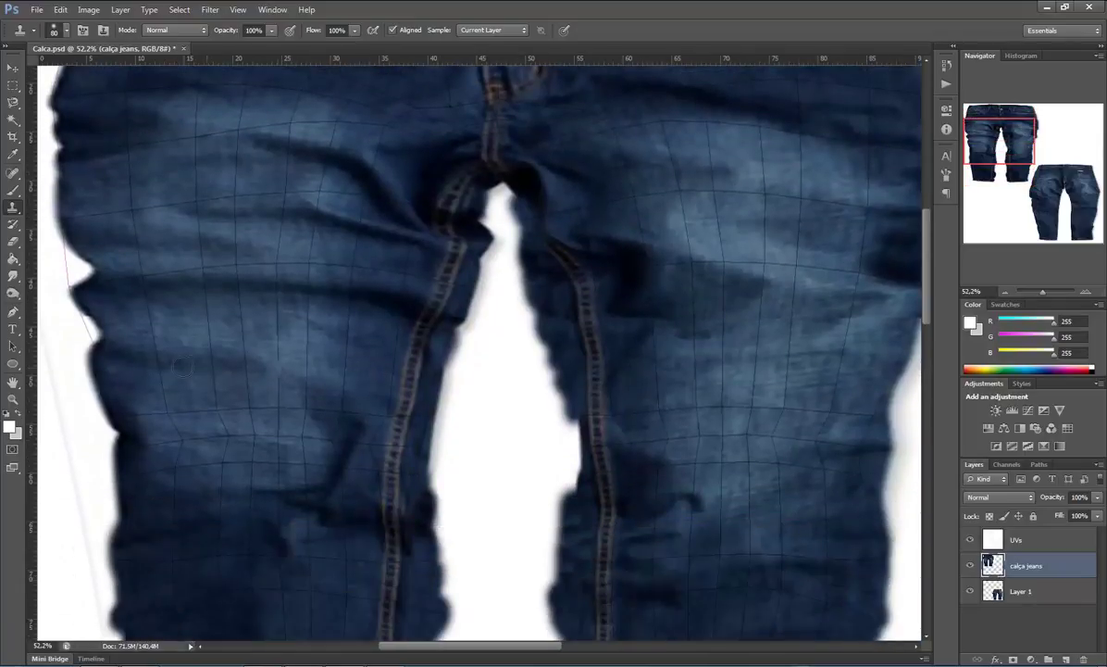
# Sample upper-thigh denim, undo two bad strokes, and reclone along the left thigh edge
pyautogui.keyDown('alt'); pyautogui.click(117, 330); pyautogui.keyUp('alt')
pyautogui.moveTo(88, 314)
pyautogui.mouseDown()
pyautogui.moveTo(96, 349)
pyautogui.moveTo(86, 314)
pyautogui.mouseUp()
pyautogui.hotkey('ctrl', 'z')
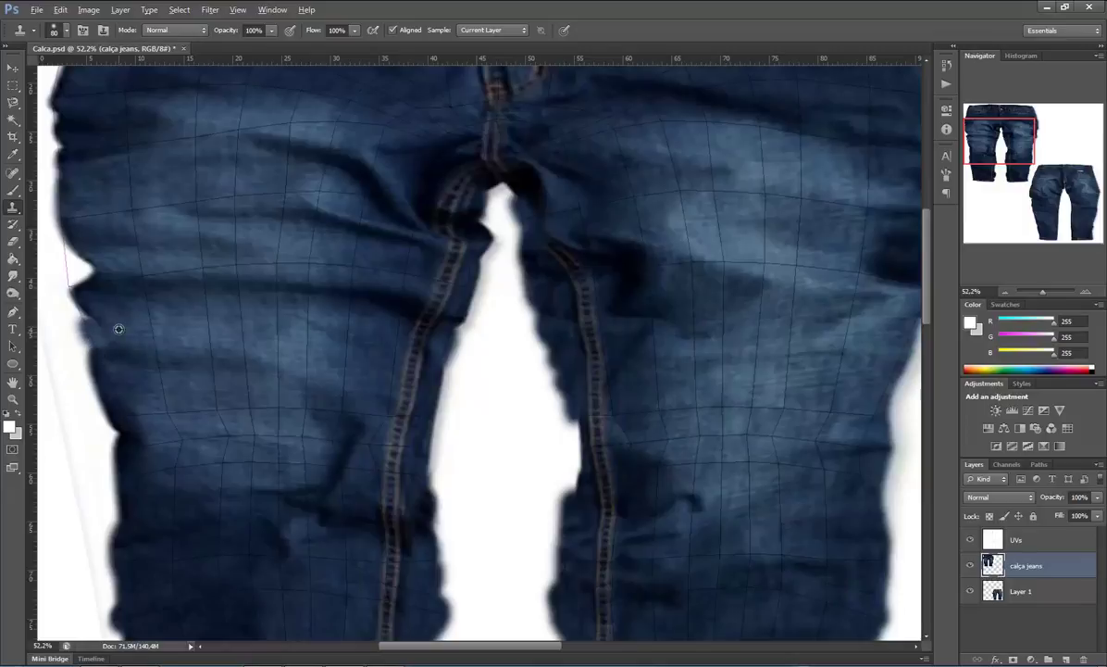
pyautogui.hotkey('ctrl', 'z')
pyautogui.moveTo(106, 343); pyautogui.dragTo(78, 324)
# Fill the white notches and extend cloned denim up the thigh's outer left edge
pyautogui.moveTo(83, 310); pyautogui.dragTo(64, 271)
pyautogui.moveTo(68, 299); pyautogui.dragTo(66, 282)
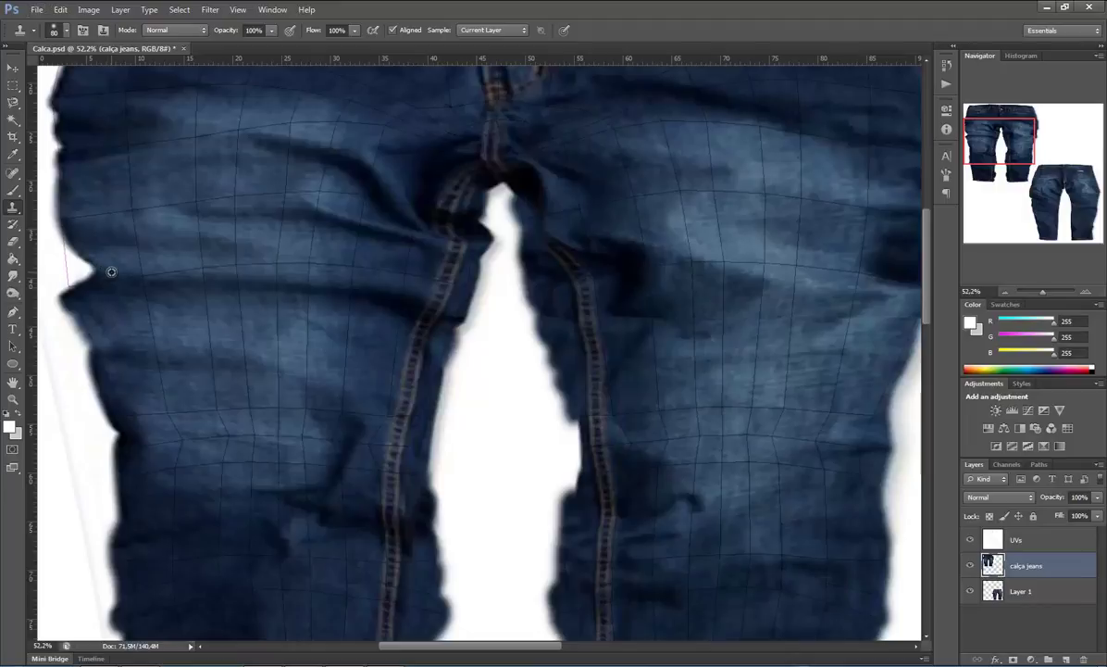
pyautogui.moveTo(99, 272)
pyautogui.mouseDown()
pyautogui.moveTo(54, 282)
pyautogui.moveTo(109, 272)
pyautogui.moveTo(87, 269)
pyautogui.moveTo(98, 301)
pyautogui.moveTo(69, 274)
pyautogui.mouseUp()
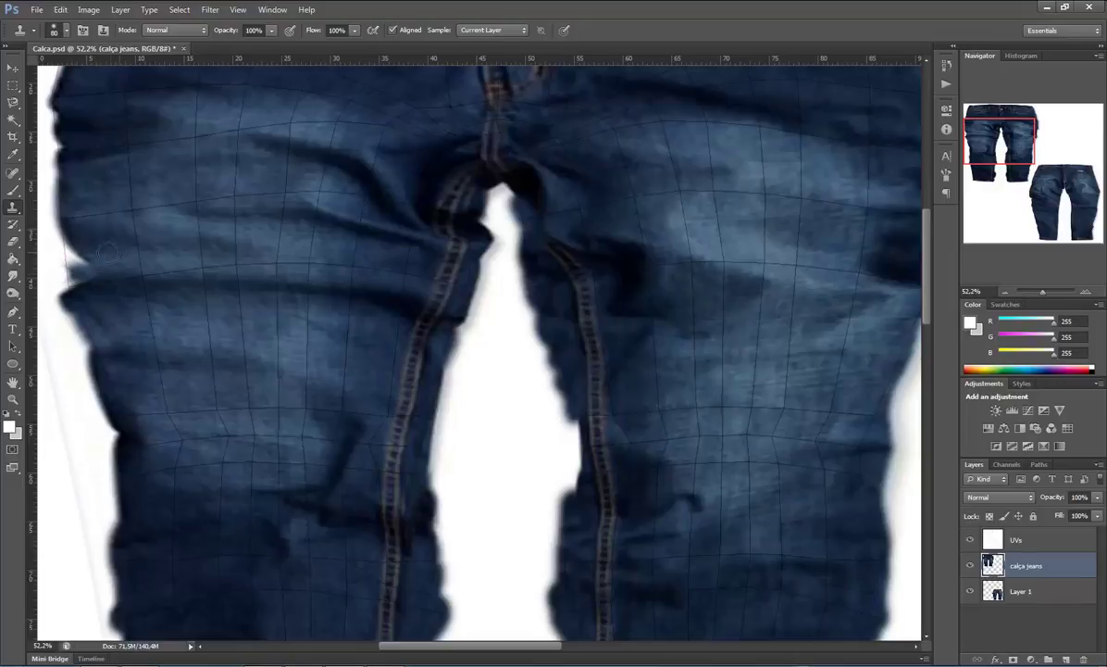
pyautogui.moveTo(80, 261)
pyautogui.mouseDown()
pyautogui.moveTo(61, 243)
pyautogui.moveTo(61, 219)
pyautogui.moveTo(64, 235)
pyautogui.mouseUp()
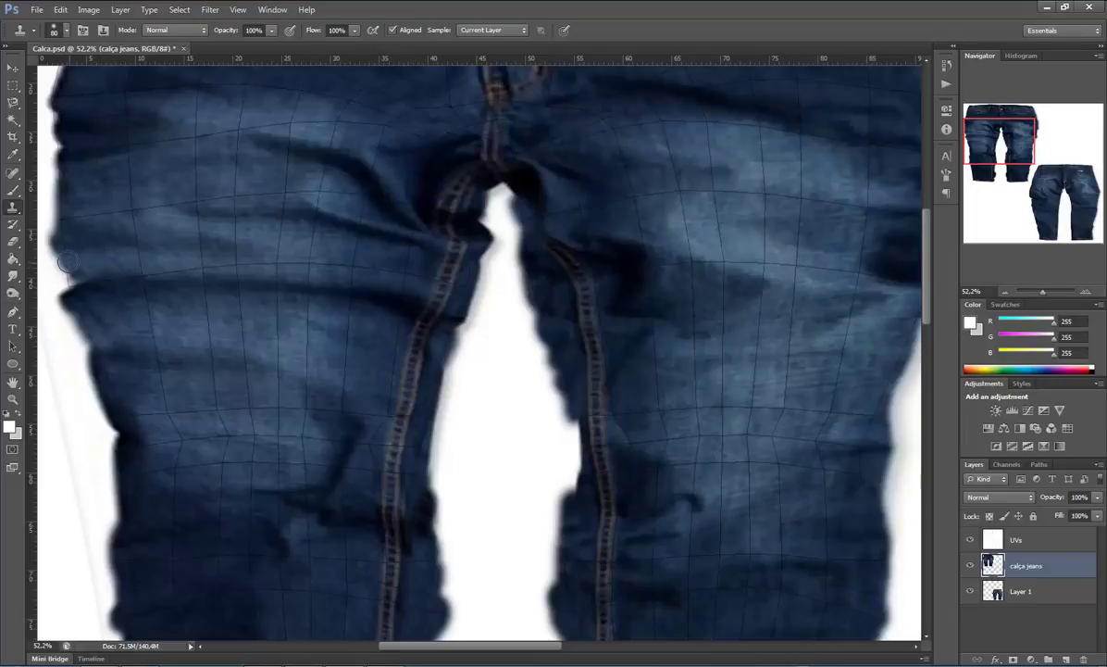
pyautogui.moveTo(61, 254); pyautogui.dragTo(67, 294)
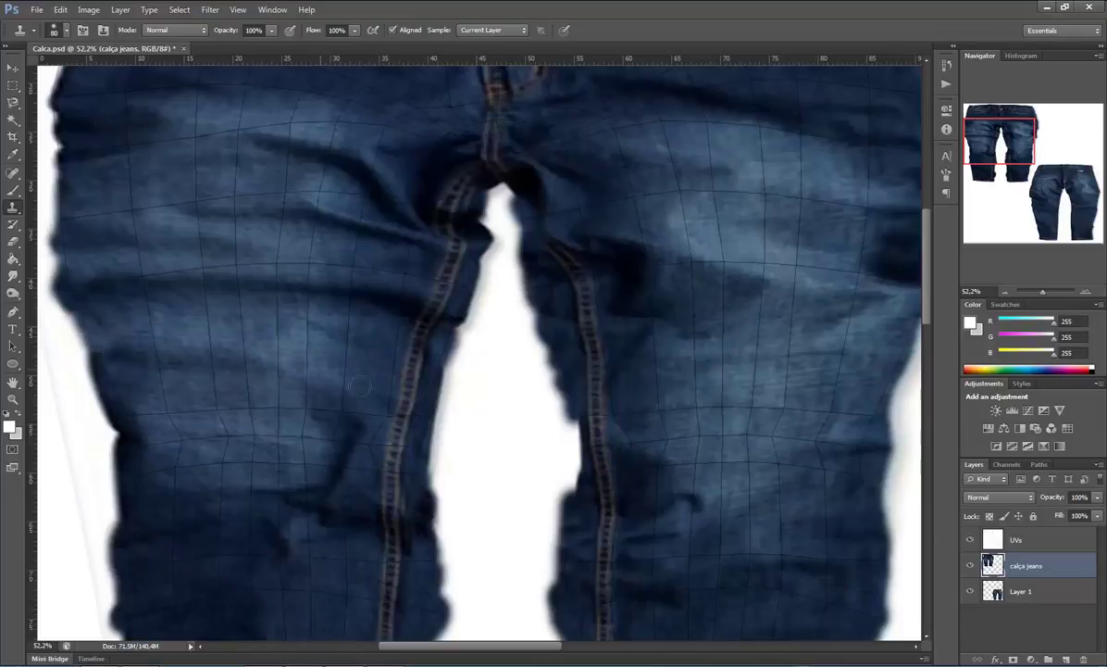
pyautogui.moveTo(1025, 137); pyautogui.dragTo(978, 107)
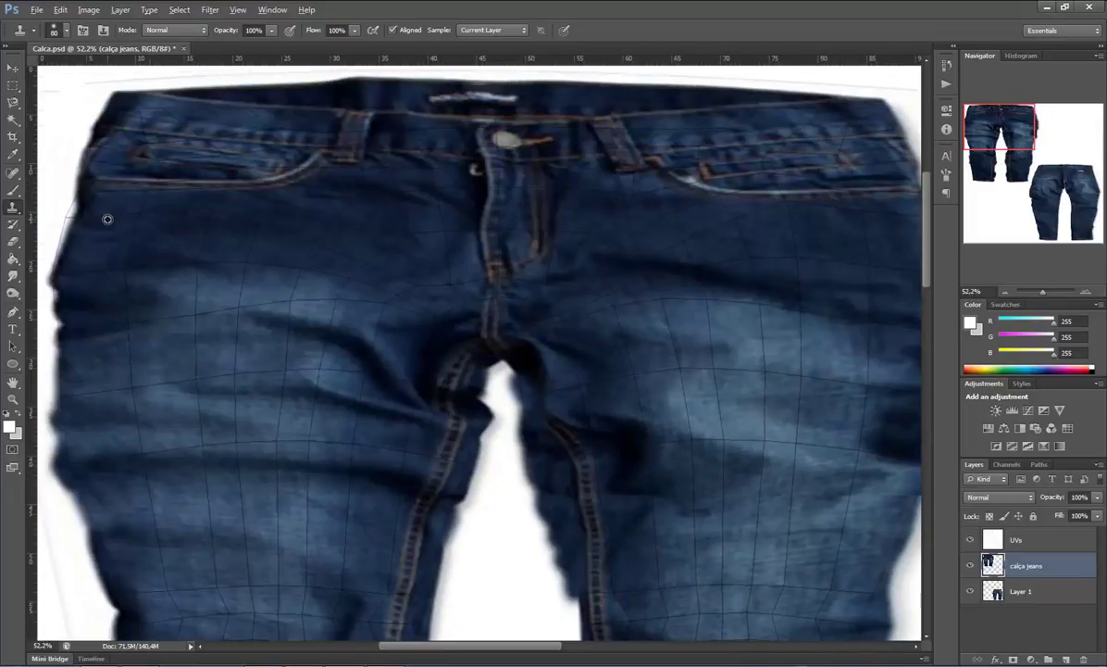
# Clone-stamp denim over the left hip edge and the upper right jeans area
pyautogui.moveTo(63, 193); pyautogui.dragTo(59, 241)
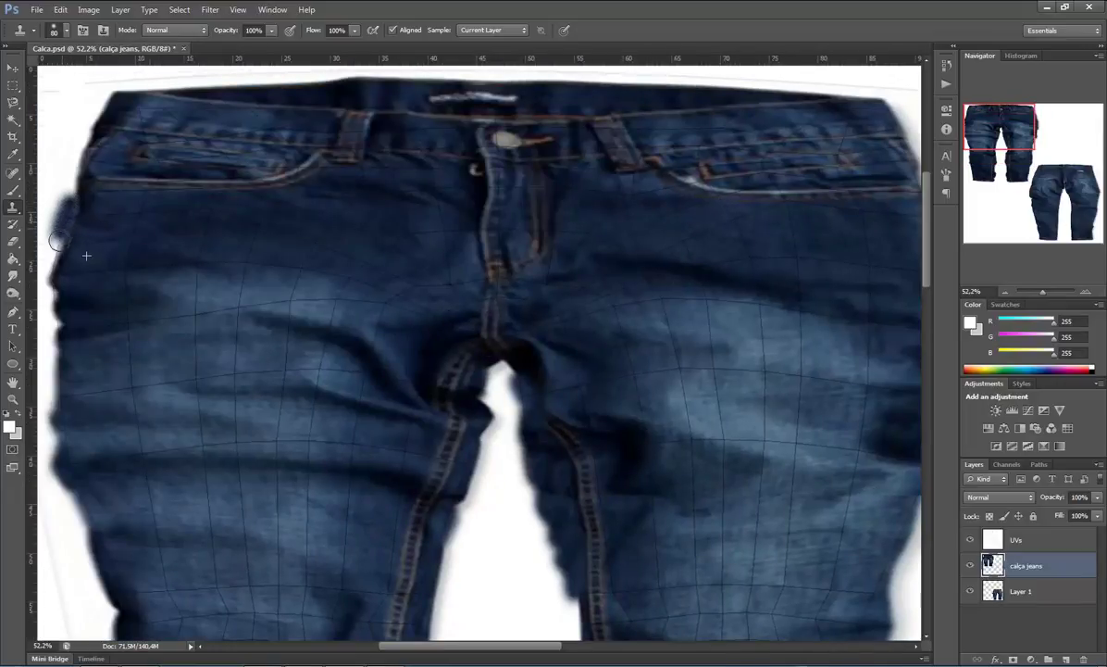
pyautogui.hotkey('ctrl', 'z')
pyautogui.moveTo(63, 189); pyautogui.dragTo(55, 251)
pyautogui.moveTo(76, 181)
pyautogui.mouseDown()
pyautogui.moveTo(74, 196)
pyautogui.moveTo(66, 176)
pyautogui.mouseUp()
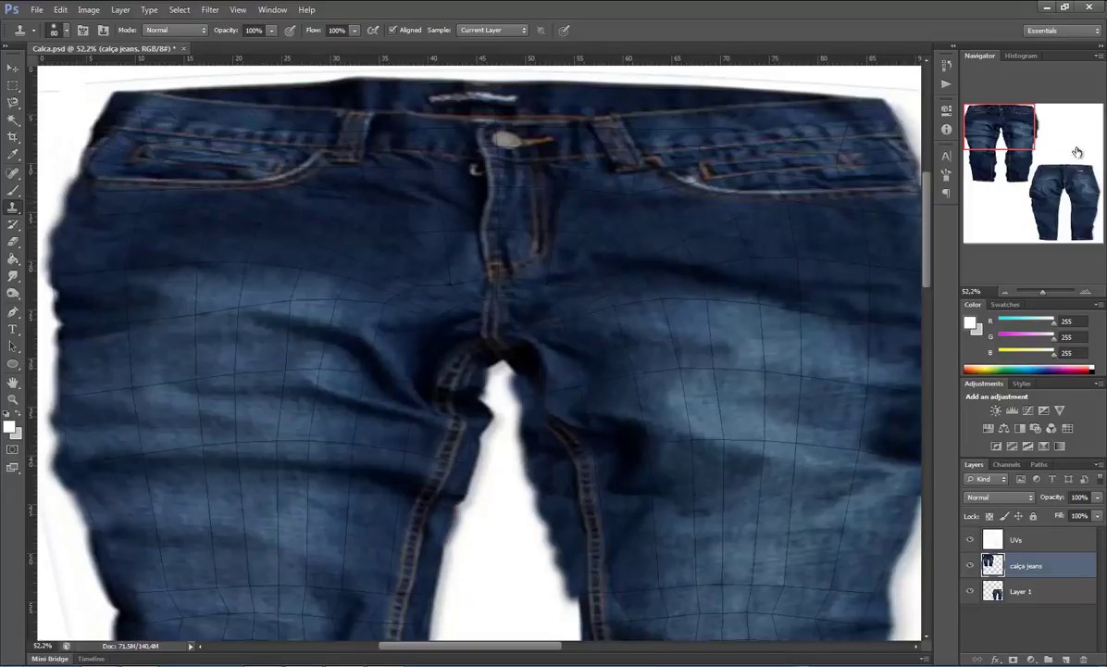
pyautogui.moveTo(1004, 136); pyautogui.dragTo(1027, 132)
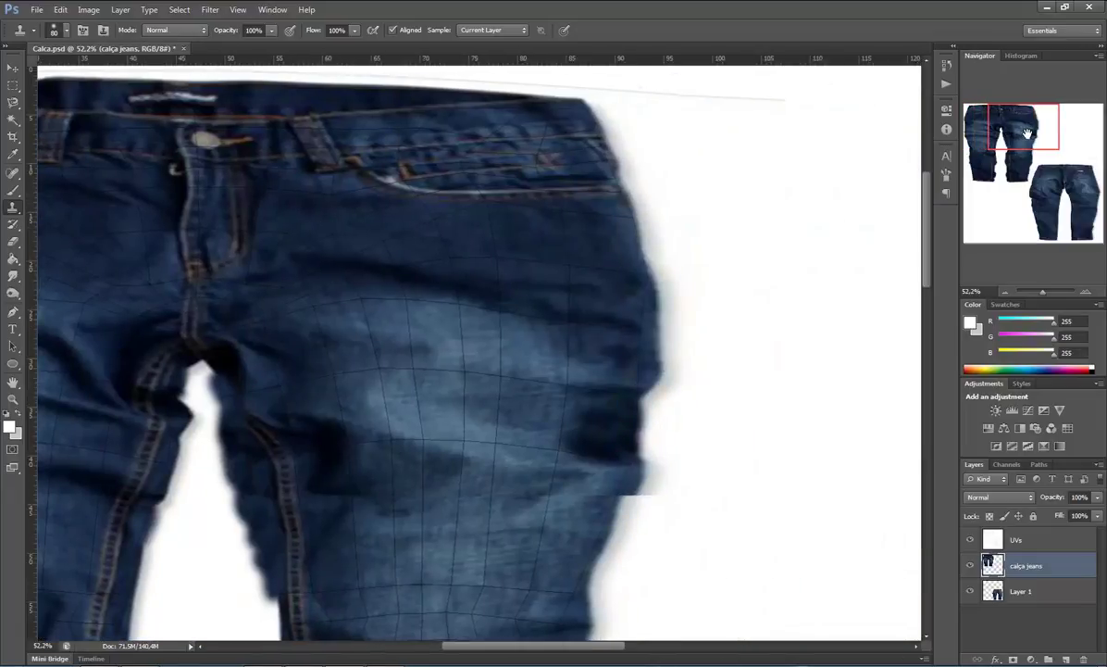
pyautogui.moveTo(705, 235)
pyautogui.mouseDown()
pyautogui.moveTo(617, 260)
pyautogui.moveTo(679, 269)
pyautogui.moveTo(644, 262)
pyautogui.mouseUp()
# Save Calca.psd, hide the UVs layer, and switch to 3ds Max
pyautogui.hotkey('ctrl', 's')
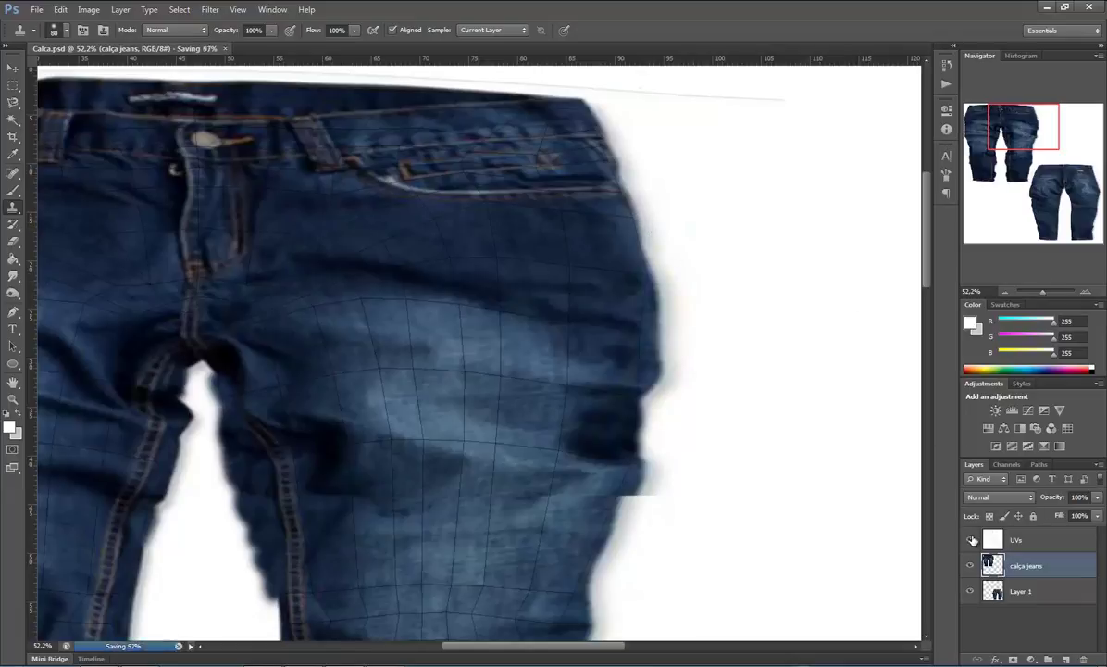
pyautogui.click(970, 540)
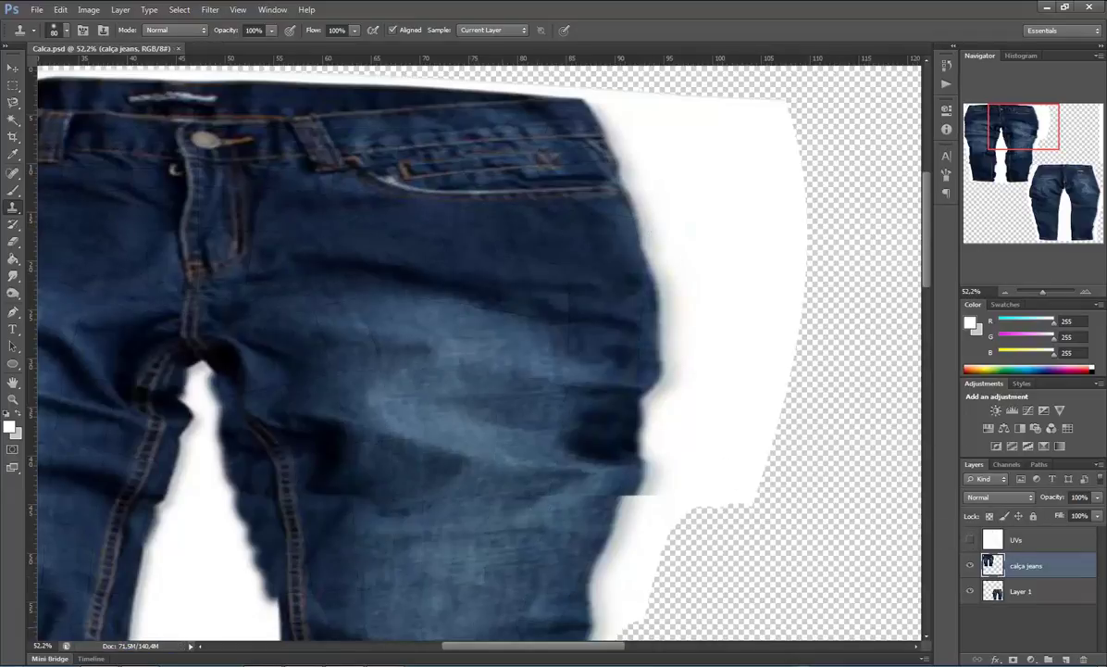
pyautogui.hotkey('alt', 'Tab')
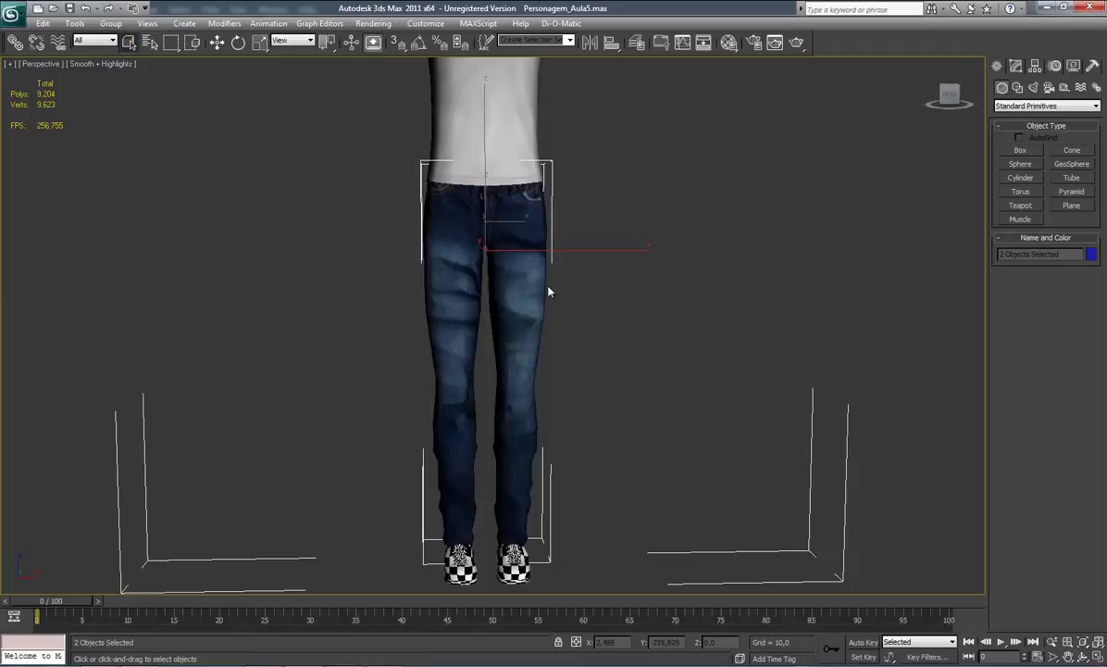
# Orbit to a side view with wireframe edges shown, then orbit around the legs
pyautogui.scroll(-3, 515, 318)
pyautogui.moveTo(477, 307)
pyautogui.mouseDown()
pyautogui.moveTo(502, 334)
pyautogui.moveTo(440, 334)
pyautogui.moveTo(464, 334)
pyautogui.moveTo(453, 368)
pyautogui.moveTo(462, 393)
pyautogui.mouseUp()
pyautogui.press('F4')
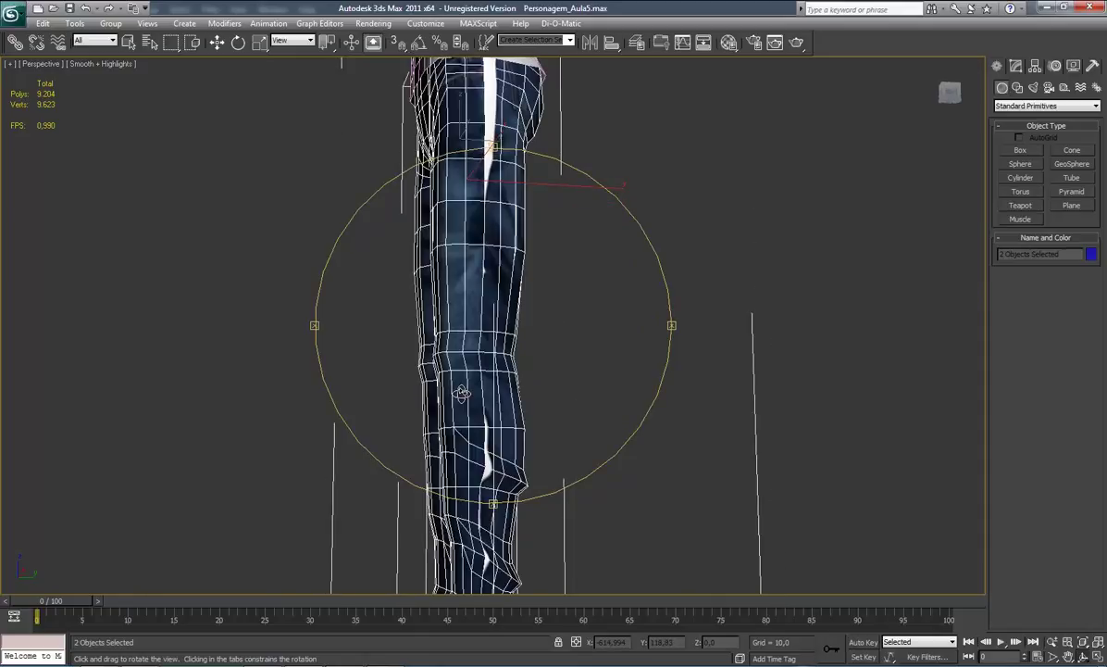
pyautogui.scroll(3, 472, 389)
pyautogui.rightClick(500, 320)
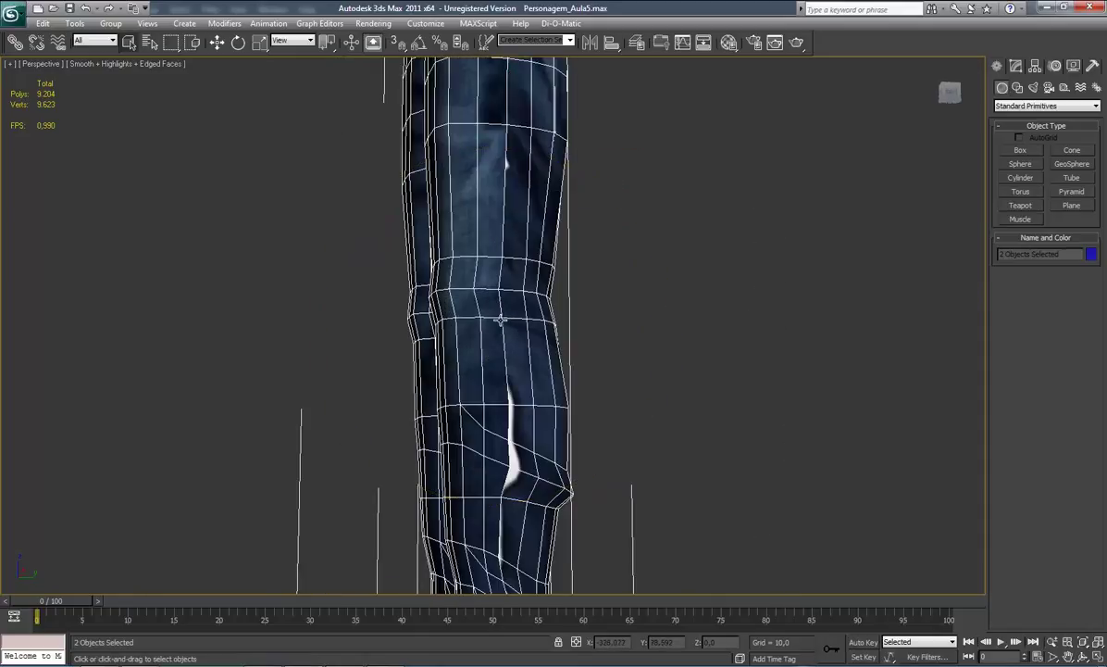
pyautogui.scroll(-4, 505, 384)
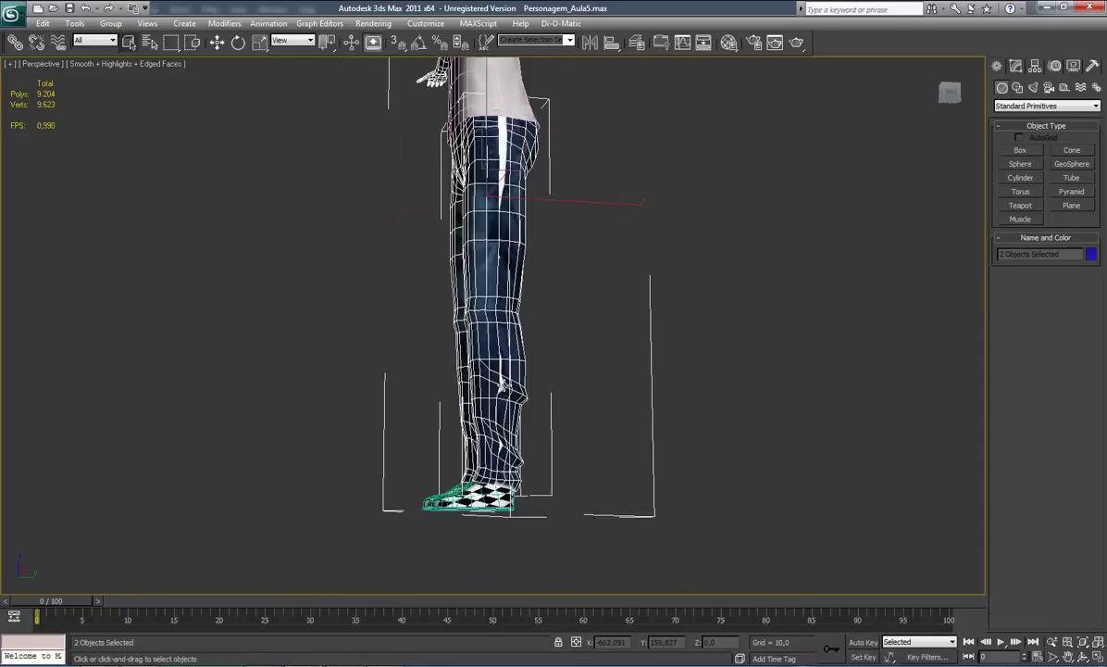
pyautogui.hotkey('ctrl', 'r')
pyautogui.moveTo(639, 398)
pyautogui.mouseDown()
pyautogui.moveTo(488, 419)
pyautogui.moveTo(500, 324)
pyautogui.moveTo(512, 449)
pyautogui.mouseUp()
pyautogui.scroll(4, 488, 419)
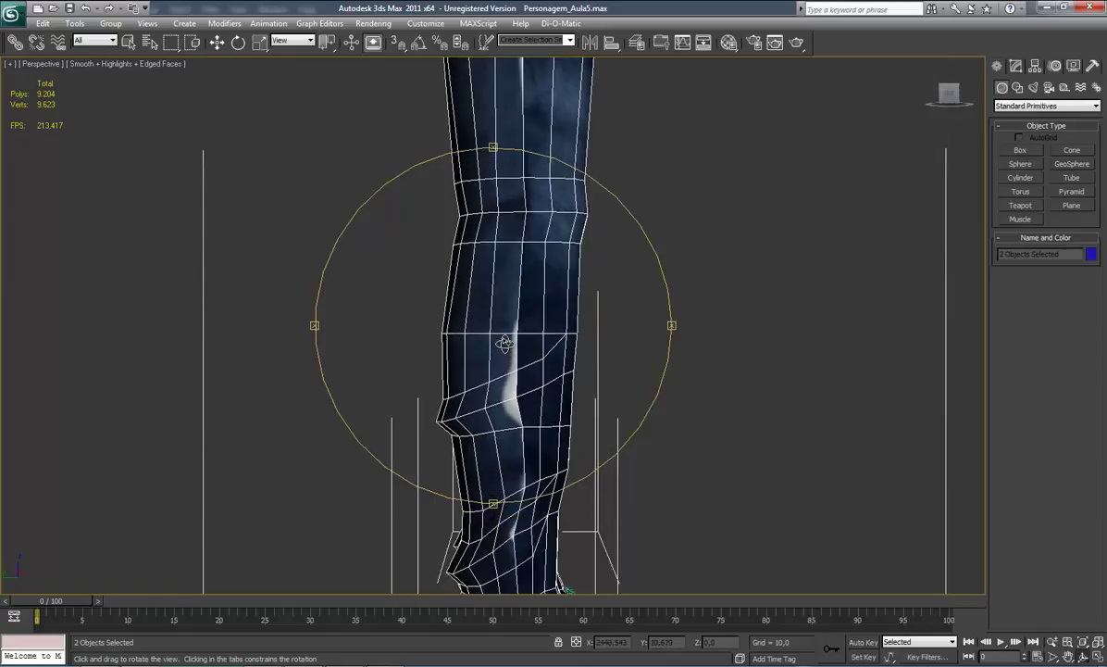
pyautogui.rightClick(512, 448)
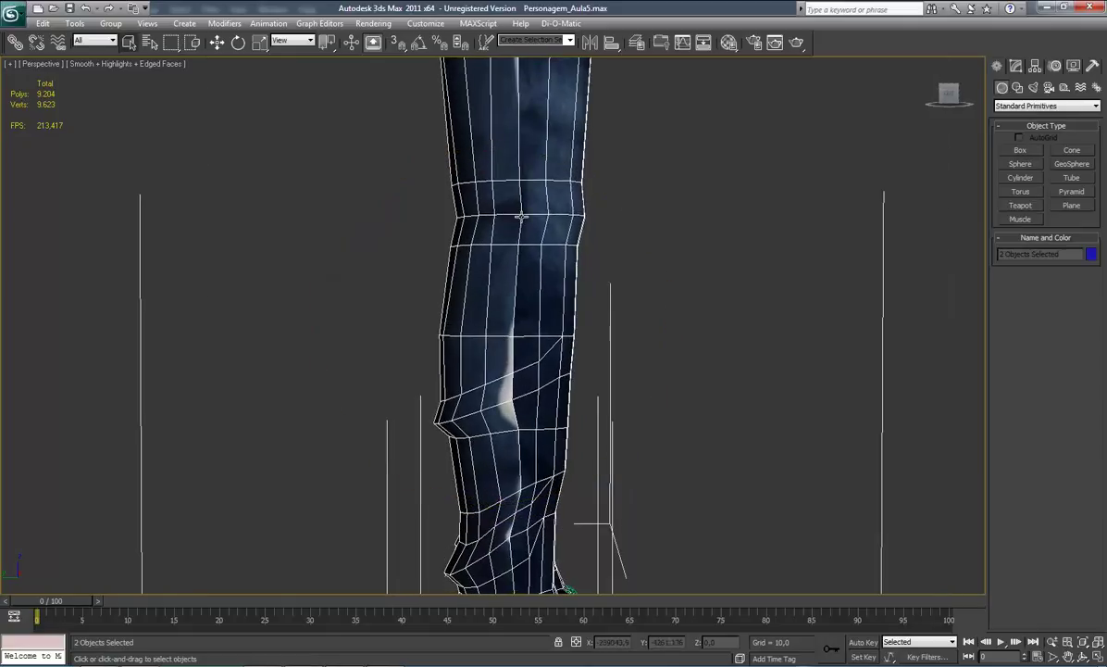
# Orbit around the front of the figure to inspect the jeans texture on the model
pyautogui.scroll(-5, 550, 384)
pyautogui.scroll(2, 527, 347)
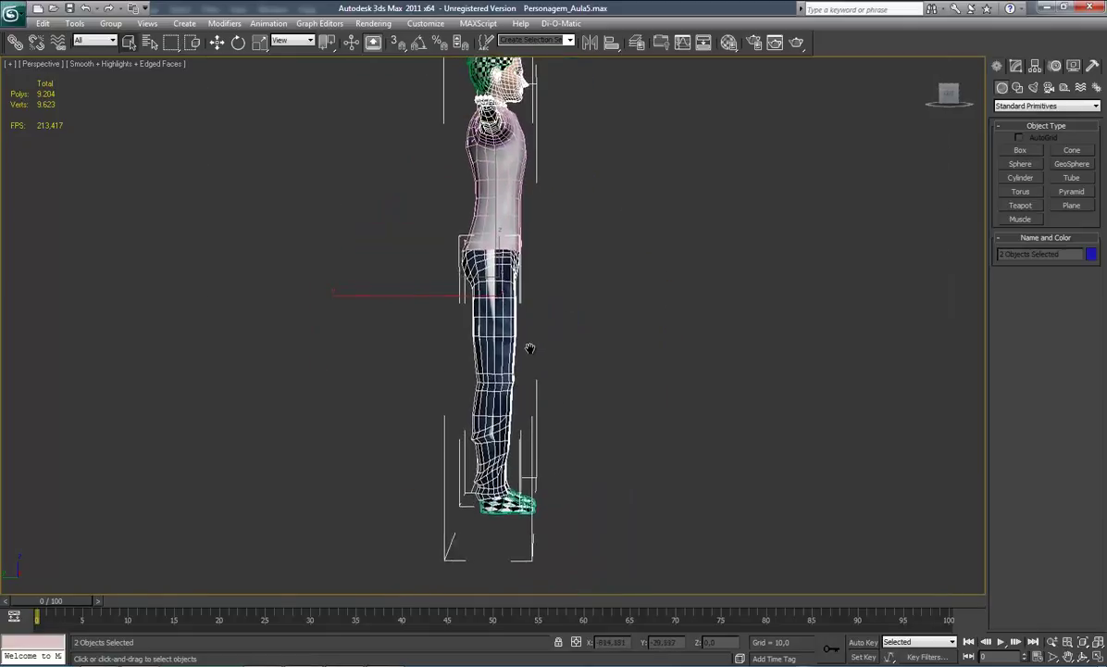
pyautogui.scroll(3, 507, 164)
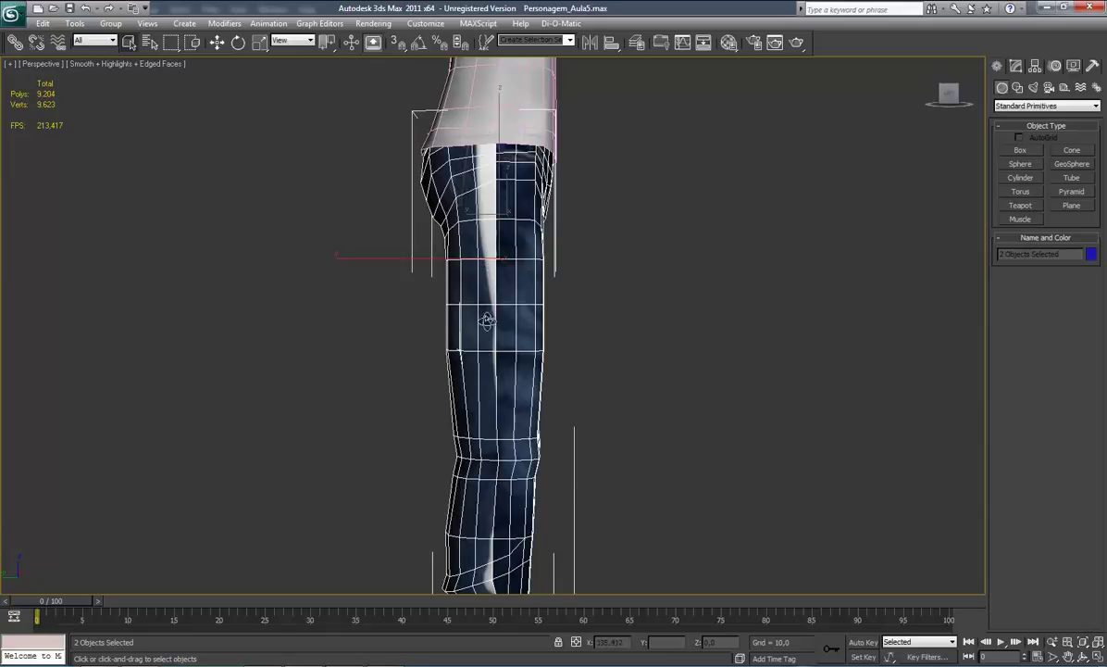
pyautogui.hotkey('ctrl', 'r')
pyautogui.moveTo(488, 320)
pyautogui.mouseDown()
pyautogui.moveTo(596, 358)
pyautogui.moveTo(525, 323)
pyautogui.moveTo(495, 347)
pyautogui.moveTo(487, 388)
pyautogui.moveTo(484, 333)
pyautogui.mouseUp()
pyautogui.scroll(3, 502, 354)
pyautogui.scroll(2, 488, 392)
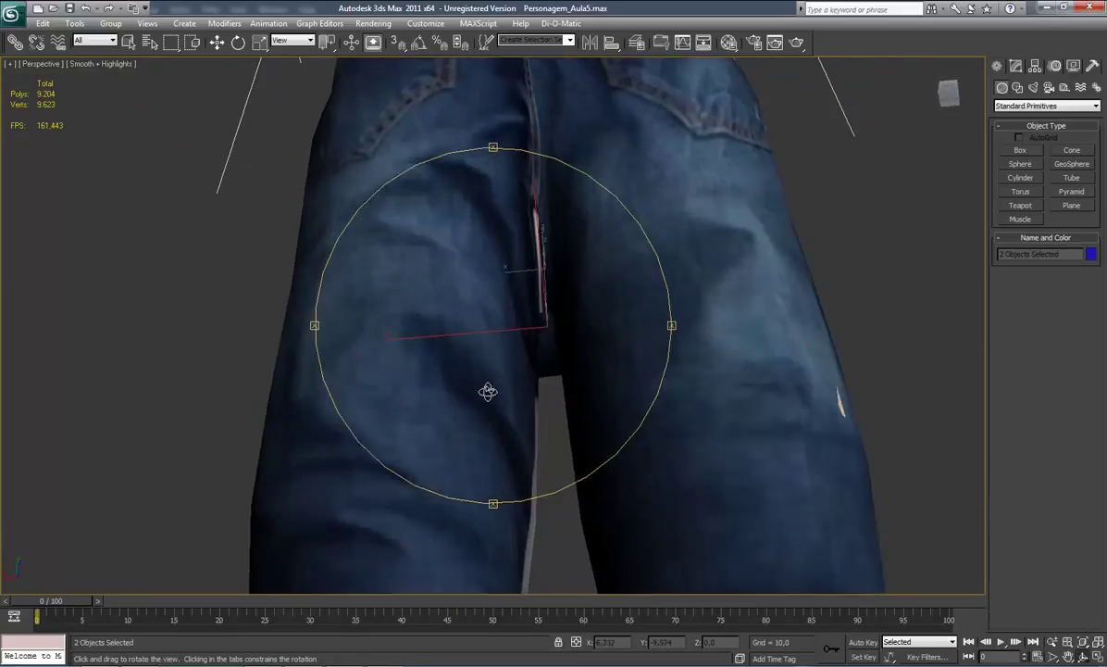
pyautogui.moveTo(488, 392)
pyautogui.mouseDown()
pyautogui.moveTo(487, 282)
pyautogui.moveTo(506, 273)
pyautogui.moveTo(460, 328)
pyautogui.mouseUp()
pyautogui.scroll(-3, 524, 364)
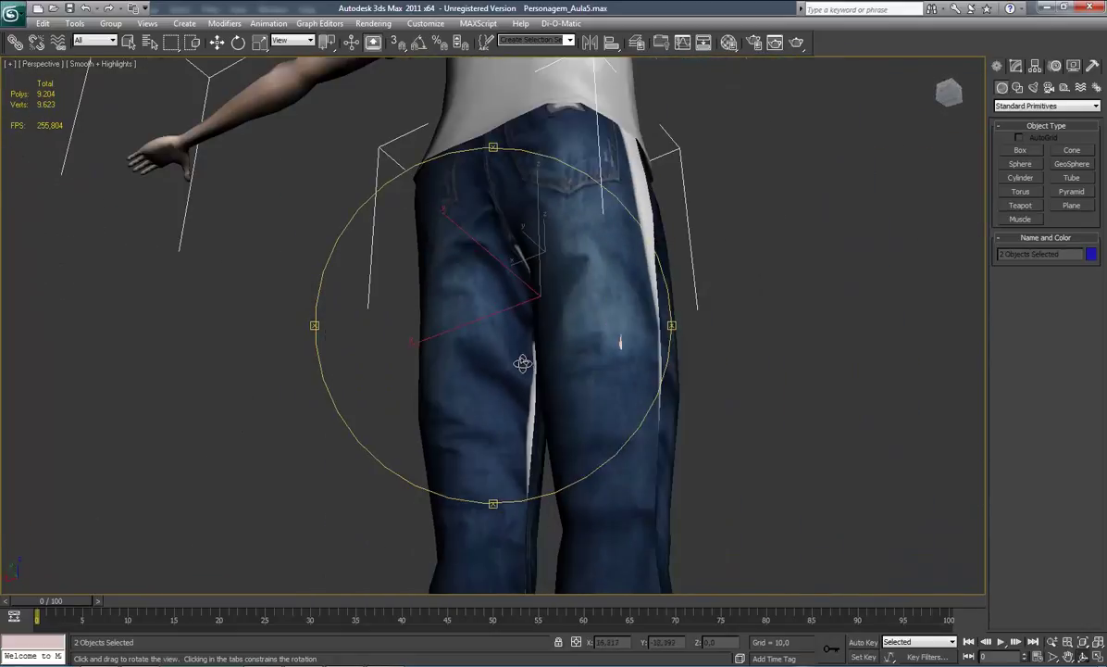
pyautogui.moveTo(524, 364)
pyautogui.mouseDown()
pyautogui.moveTo(491, 380)
pyautogui.moveTo(512, 398)
pyautogui.moveTo(426, 387)
pyautogui.mouseUp()
pyautogui.scroll(-4, 512, 398)
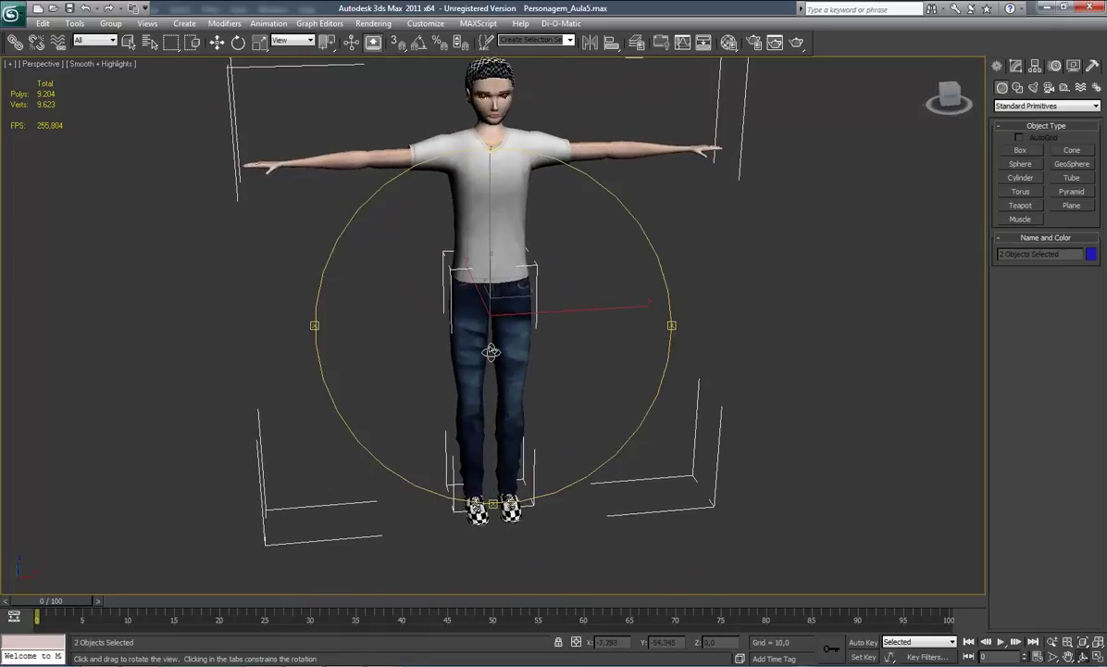
pyautogui.moveTo(490, 348); pyautogui.dragTo(489, 363)
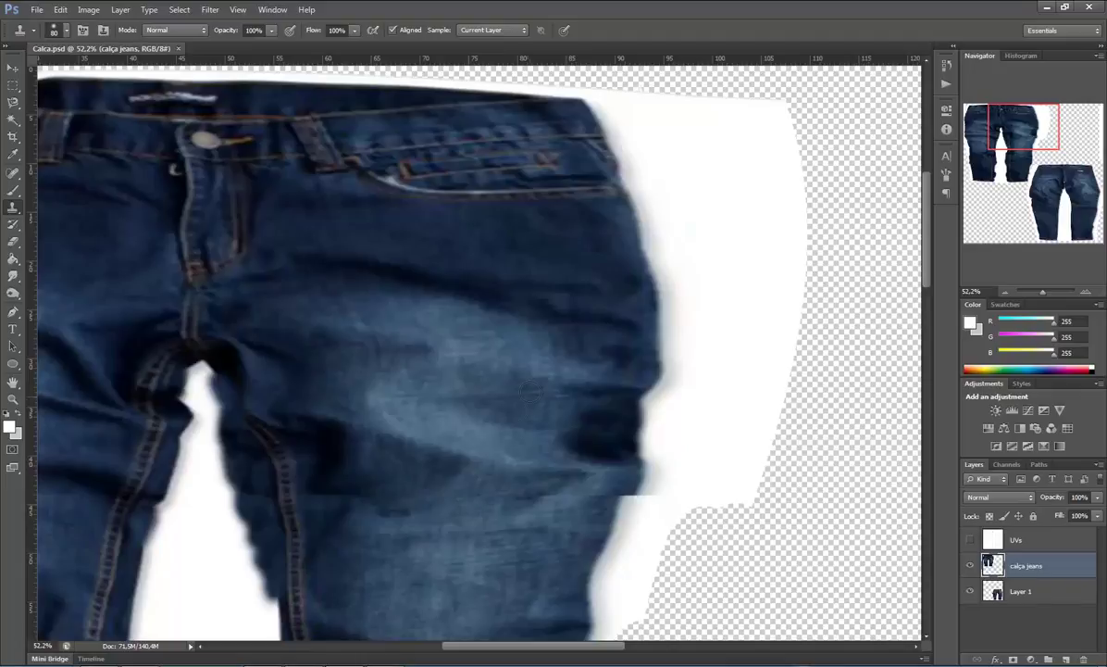
pyautogui.scroll(-1, 530, 389)
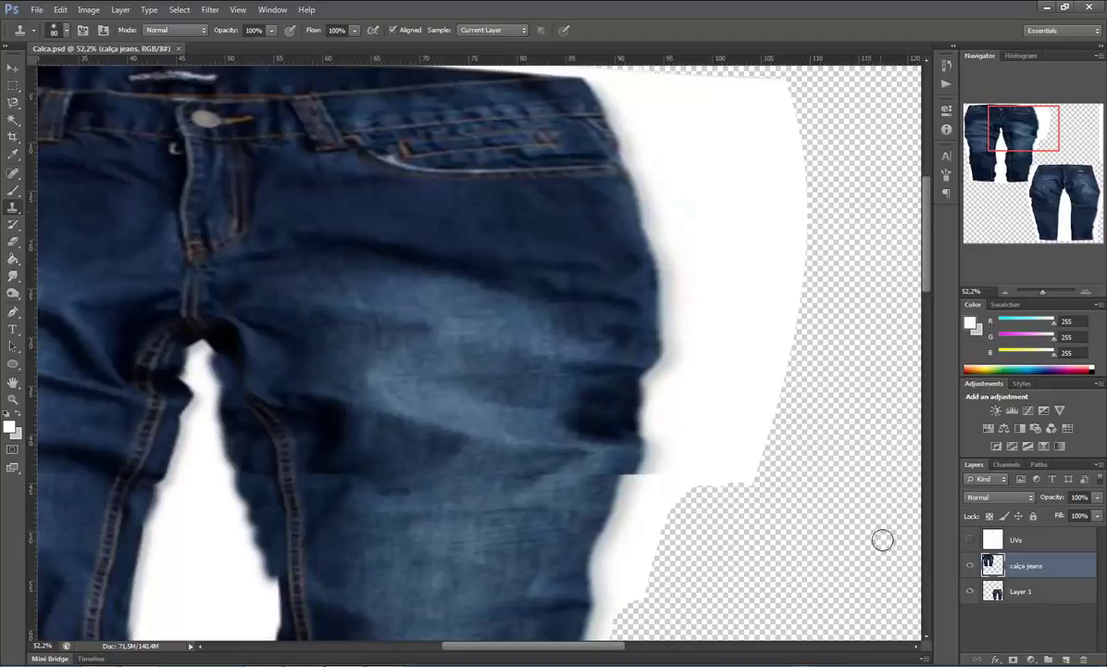
# Show the UV wireframe and zoom to about 43% on the back jeans
pyautogui.click(970, 539)
pyautogui.scroll(-1, 572, 398)
pyautogui.scroll(-1, 572, 398)
pyautogui.scroll(-1, 662, 388)
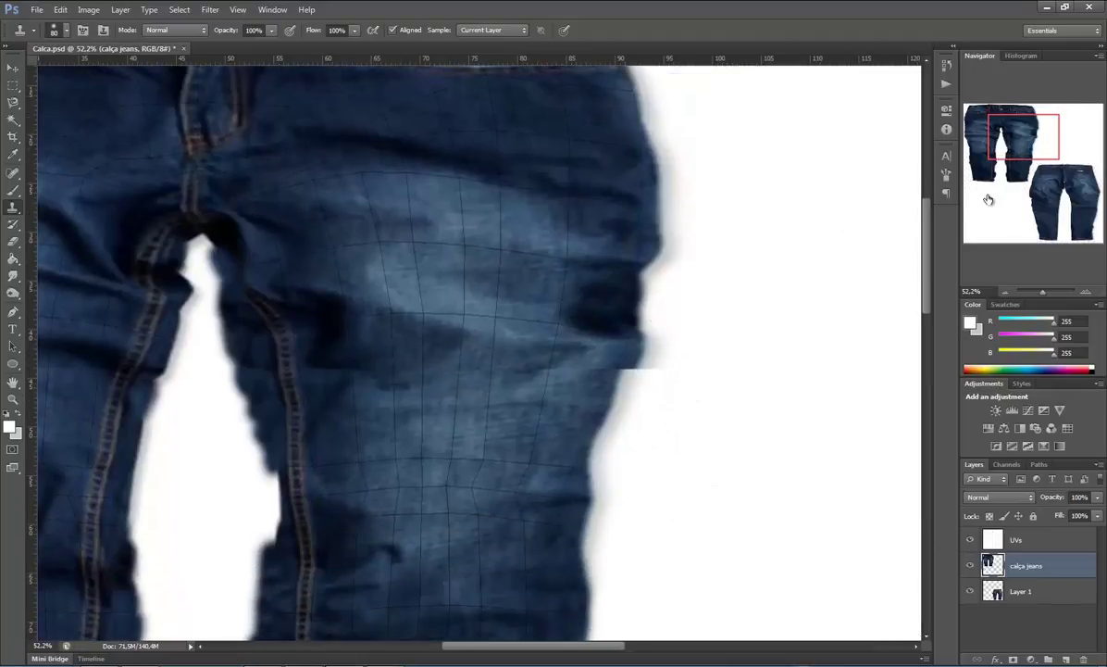
pyautogui.moveTo(1040, 296); pyautogui.dragTo(1038, 296)
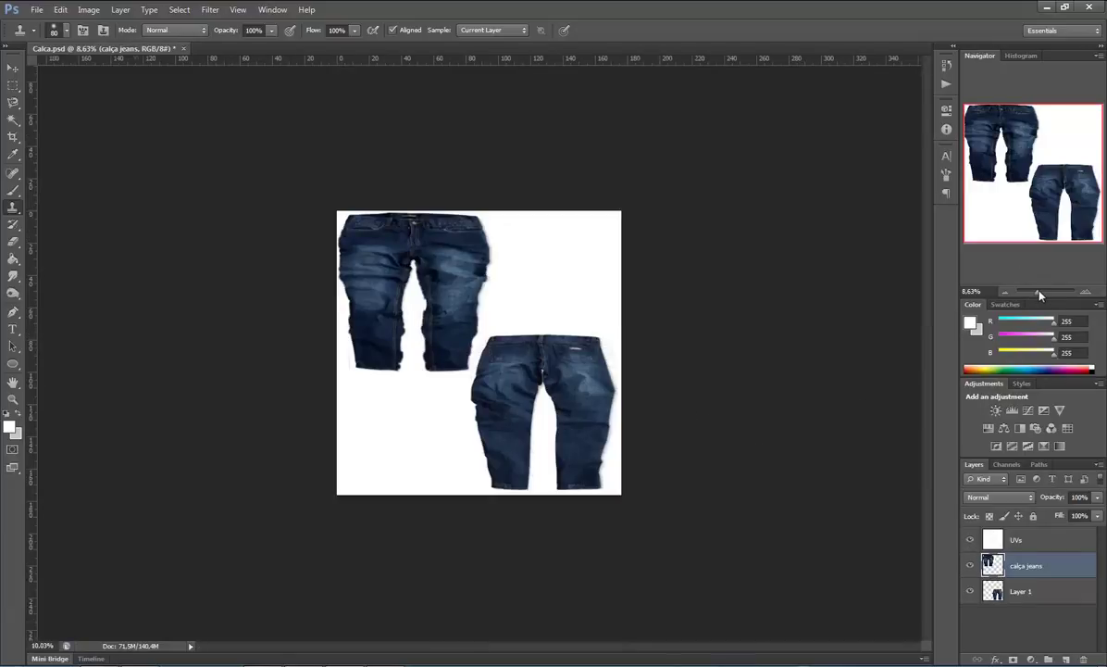
pyautogui.moveTo(1040, 295); pyautogui.dragTo(1044, 292)
pyautogui.moveTo(1001, 164); pyautogui.dragTo(1012, 174)
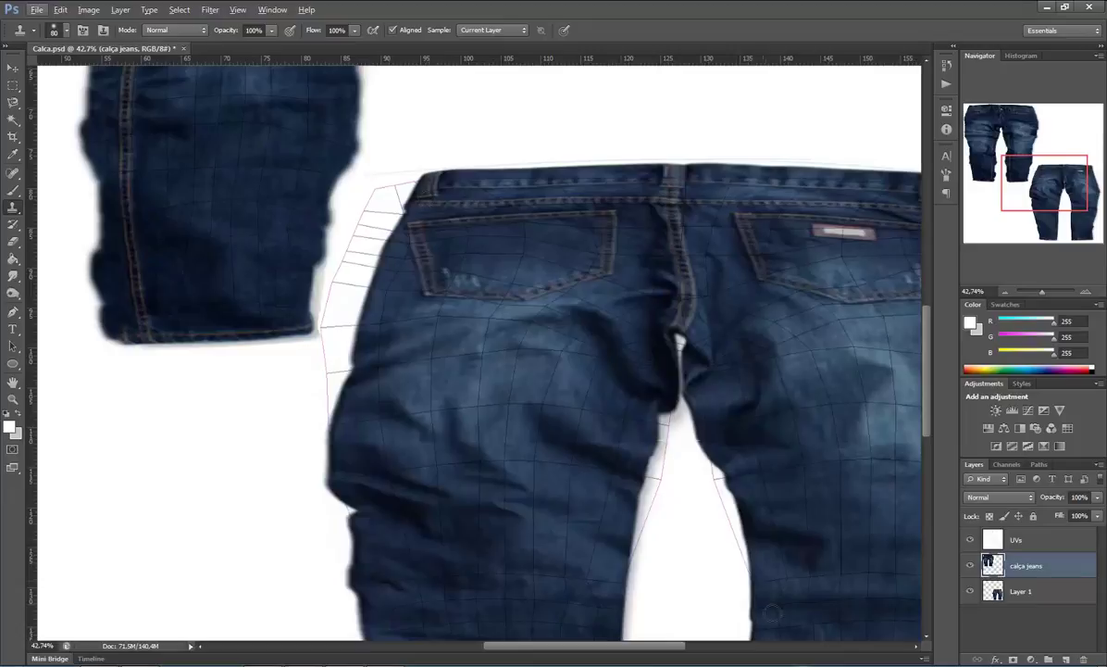
# Make Layer 1 the working layer, frame the back waistband, and choose the Rectangular Marquee
pyautogui.click(1023, 598)
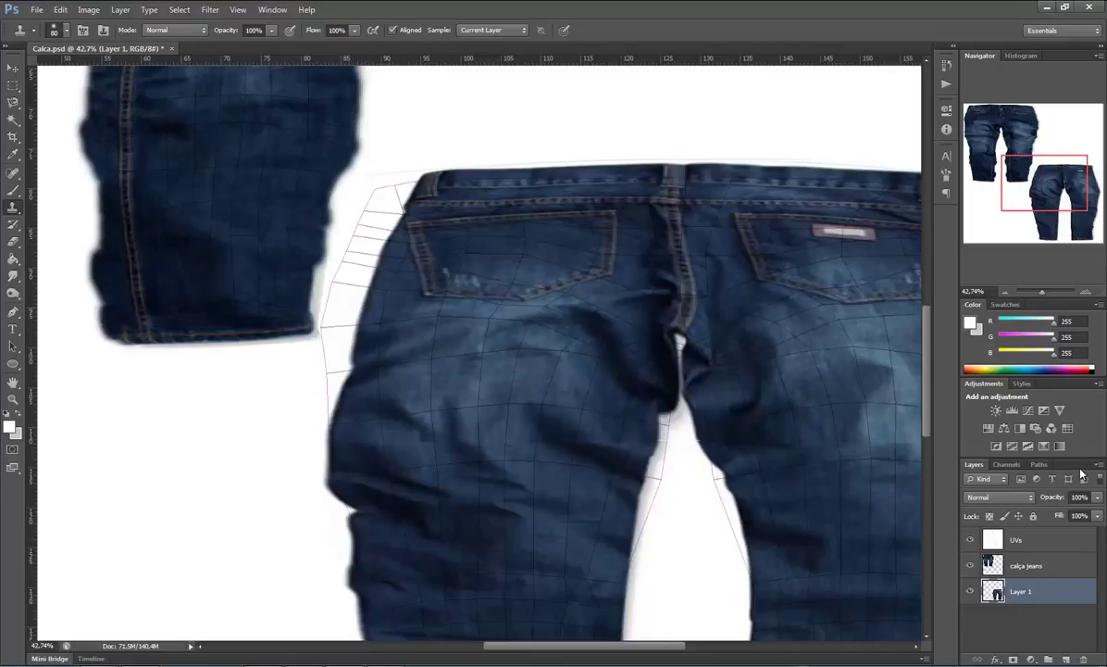
pyautogui.moveTo(1064, 192)
pyautogui.mouseDown()
pyautogui.moveTo(1061, 226)
pyautogui.moveTo(1019, 208)
pyautogui.moveTo(1065, 129)
pyautogui.moveTo(1056, 185)
pyautogui.moveTo(1101, 214)
pyautogui.mouseUp()
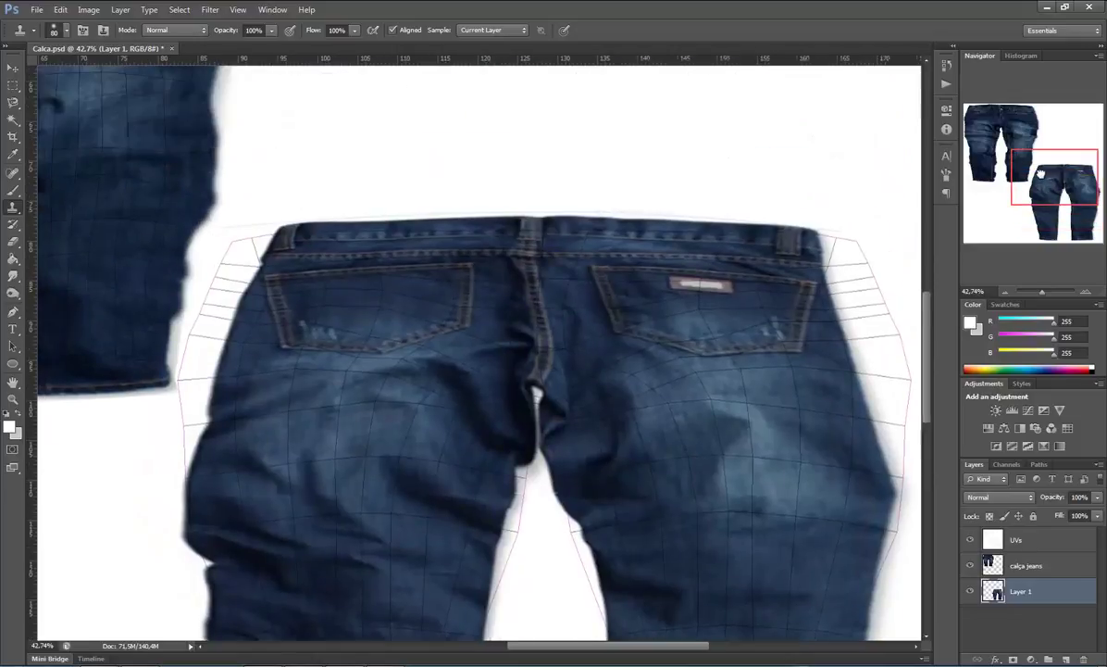
pyautogui.moveTo(1050, 195); pyautogui.dragTo(1039, 172)
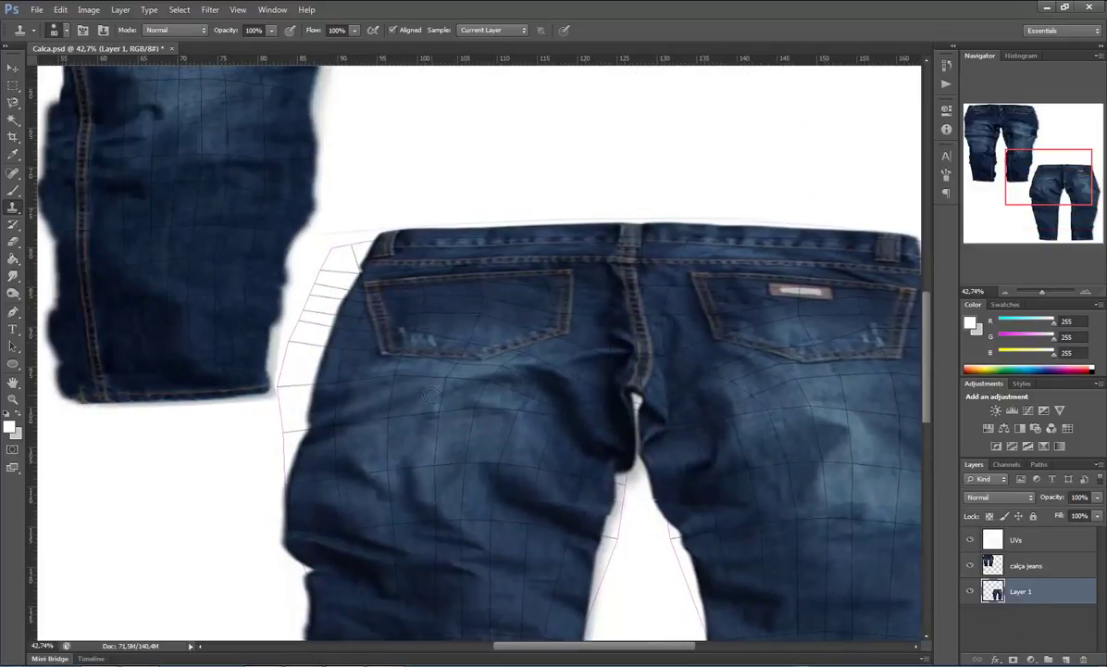
pyautogui.click(7, 86)
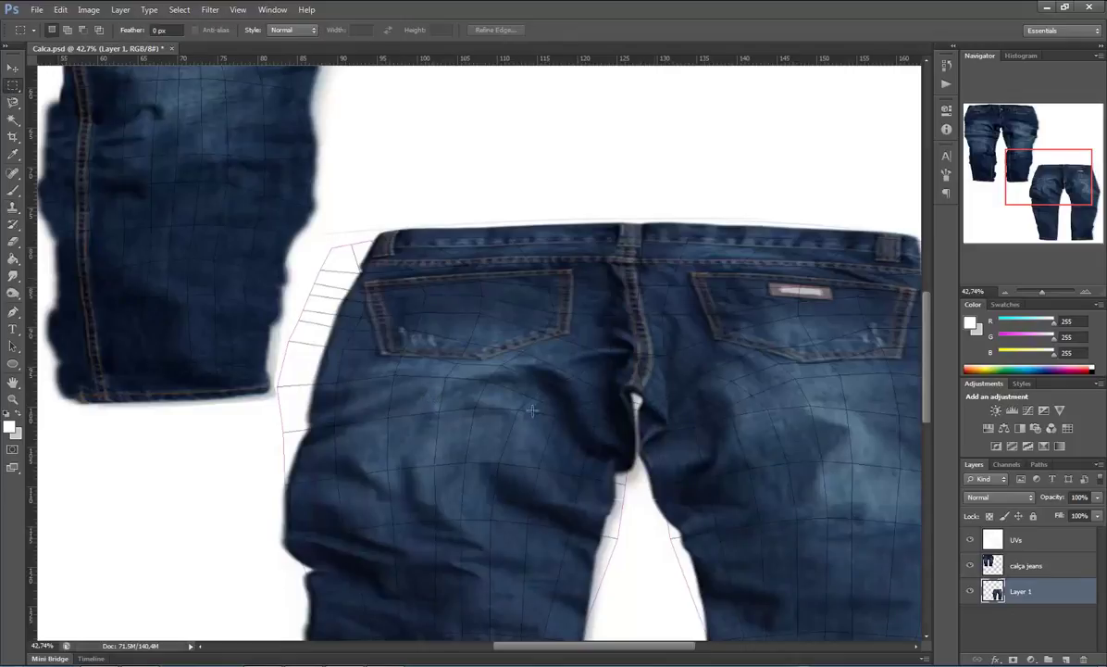
# Marquee a rectangle over the back jeans' left hip and copy it to new Layer 2
pyautogui.click(970, 590)
pyautogui.click(970, 591)
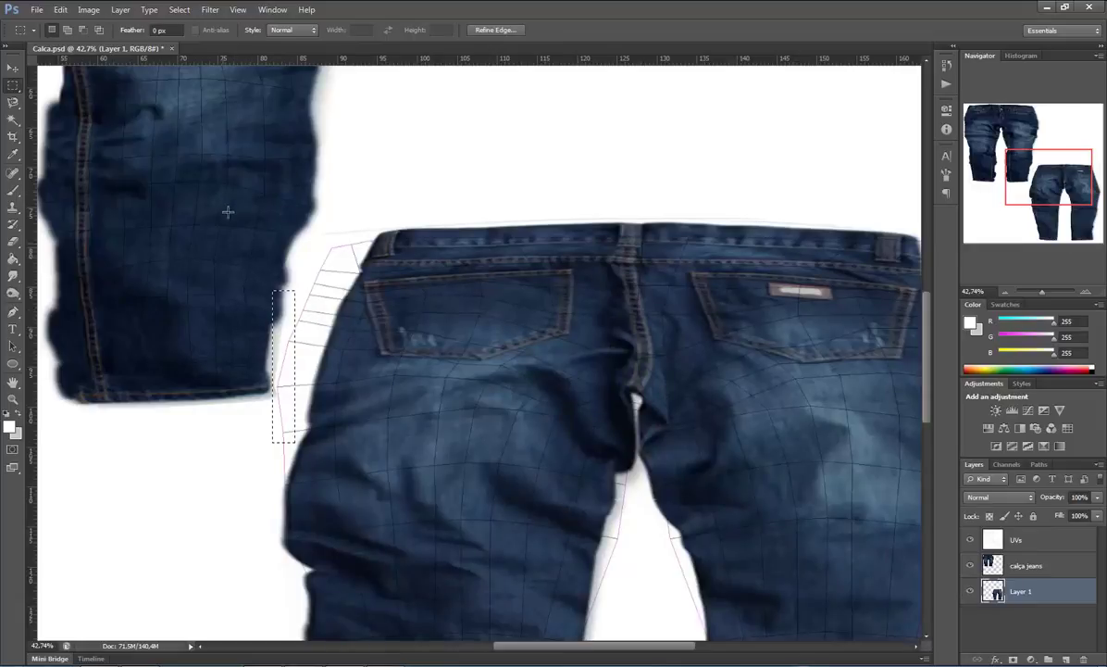
pyautogui.moveTo(228, 197)
pyautogui.mouseDown()
pyautogui.moveTo(258, 306)
pyautogui.moveTo(439, 482)
pyautogui.mouseUp()
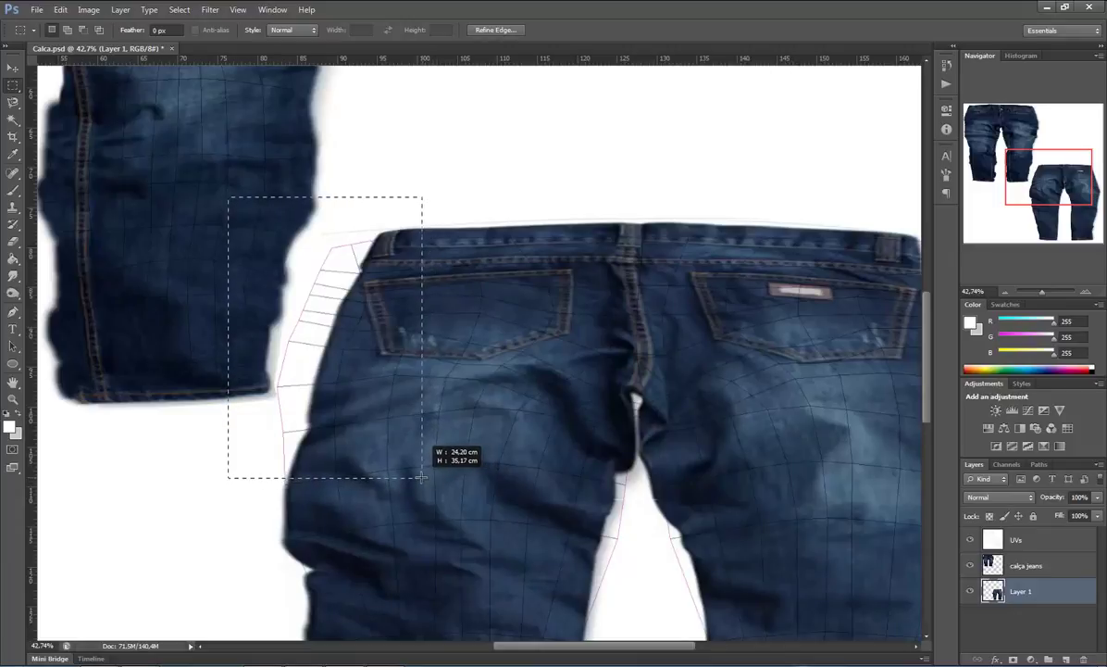
pyautogui.moveTo(439, 482); pyautogui.dragTo(422, 478)
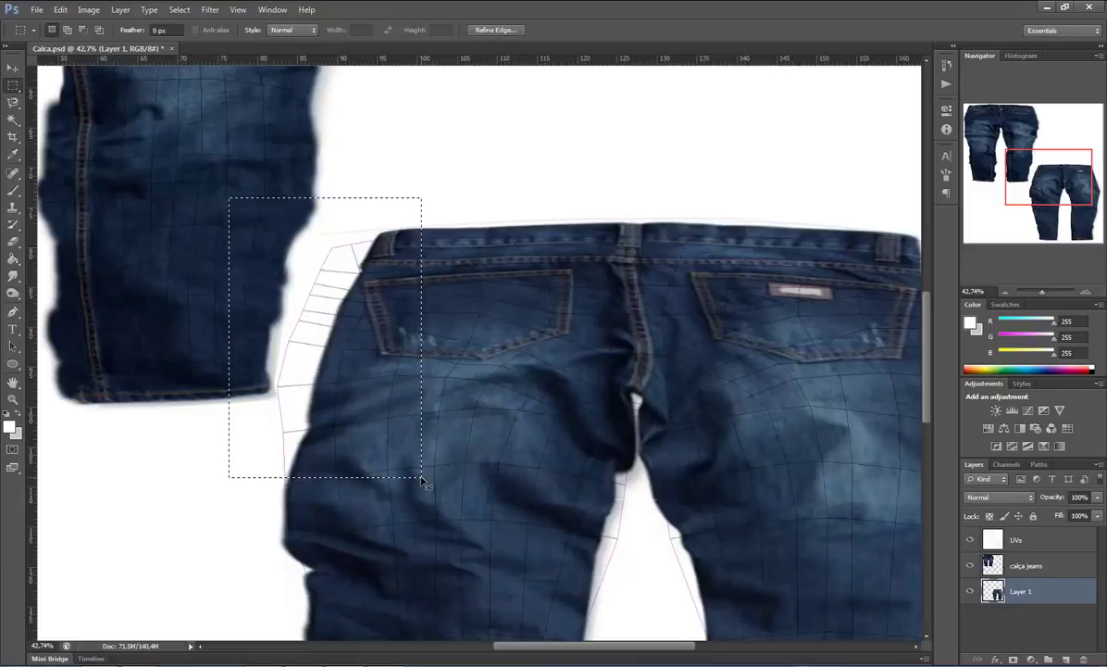
pyautogui.hotkey('ctrl', 'j')
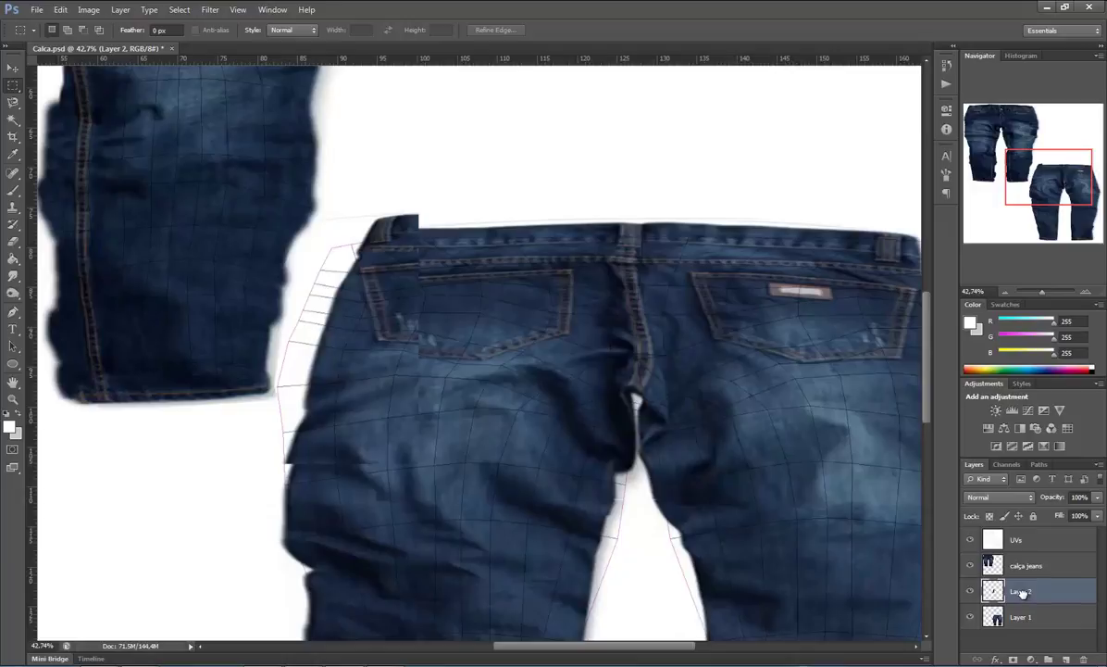
# Place Layer 2 below Layer 1 and position the denim piece against the left hip edge
pyautogui.moveTo(1022, 593); pyautogui.dragTo(1025, 626)
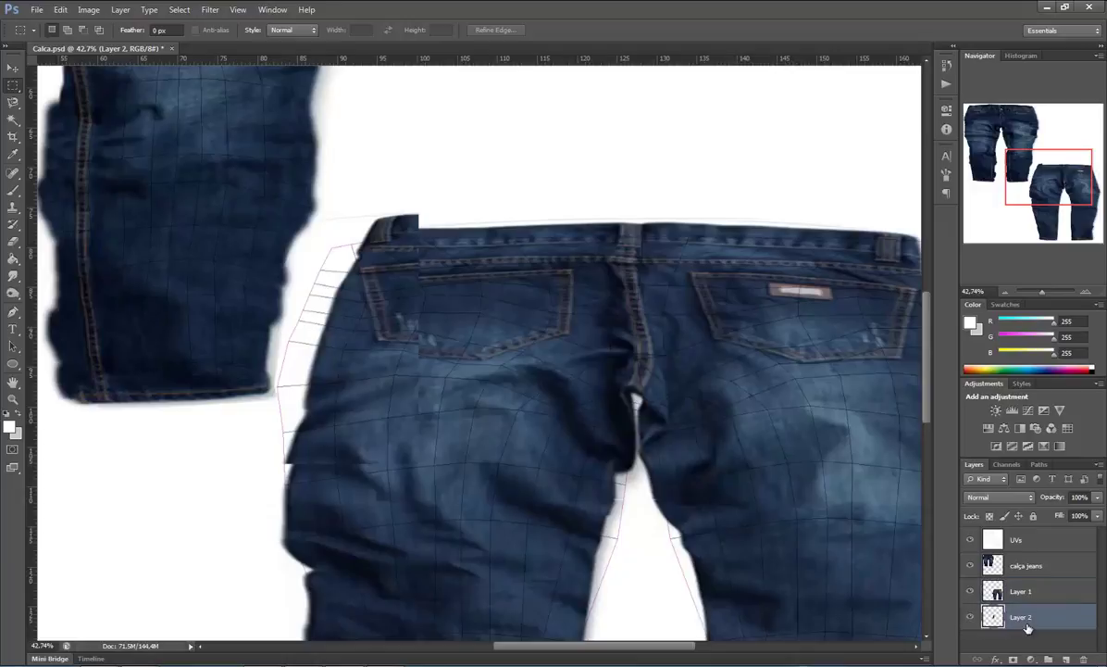
pyautogui.press('v')
pyautogui.moveTo(377, 321)
pyautogui.mouseDown()
pyautogui.moveTo(362, 203)
pyautogui.moveTo(330, 316)
pyautogui.moveTo(302, 368)
pyautogui.mouseUp()
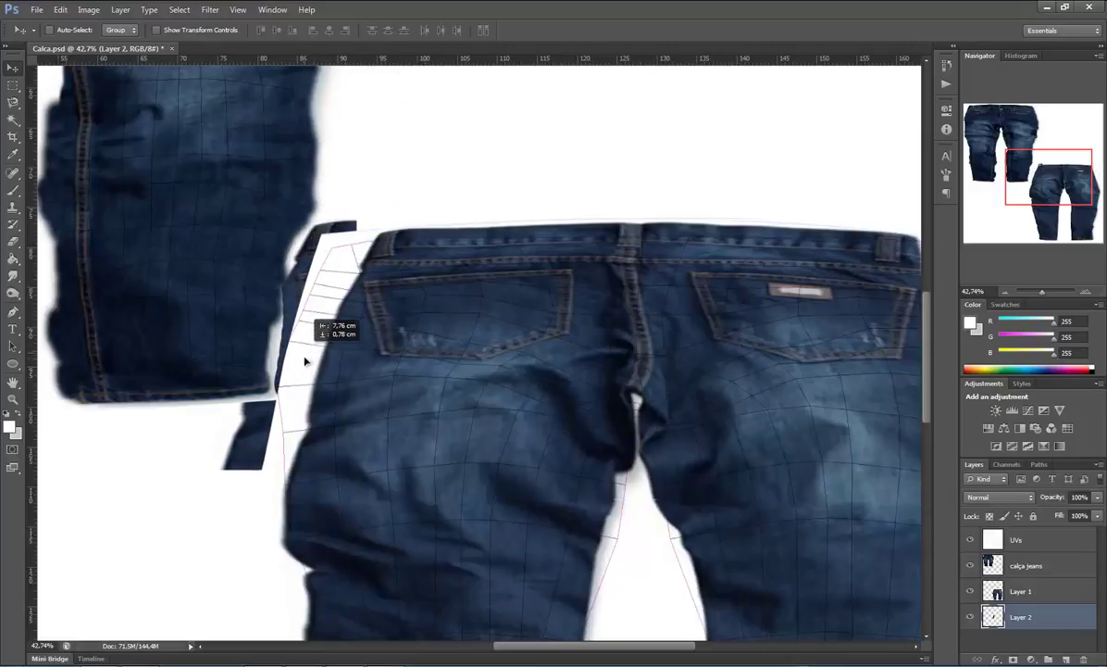
pyautogui.moveTo(301, 363); pyautogui.dragTo(306, 360)
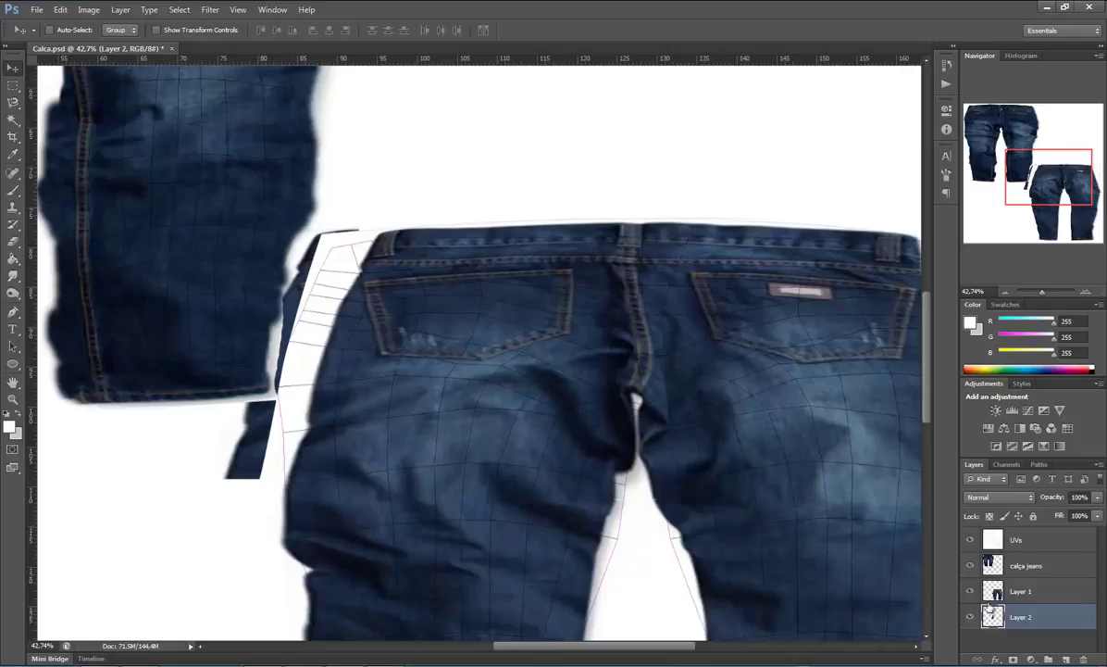
pyautogui.moveTo(259, 338)
pyautogui.mouseDown()
pyautogui.moveTo(258, 378)
pyautogui.moveTo(264, 365)
pyautogui.mouseUp()
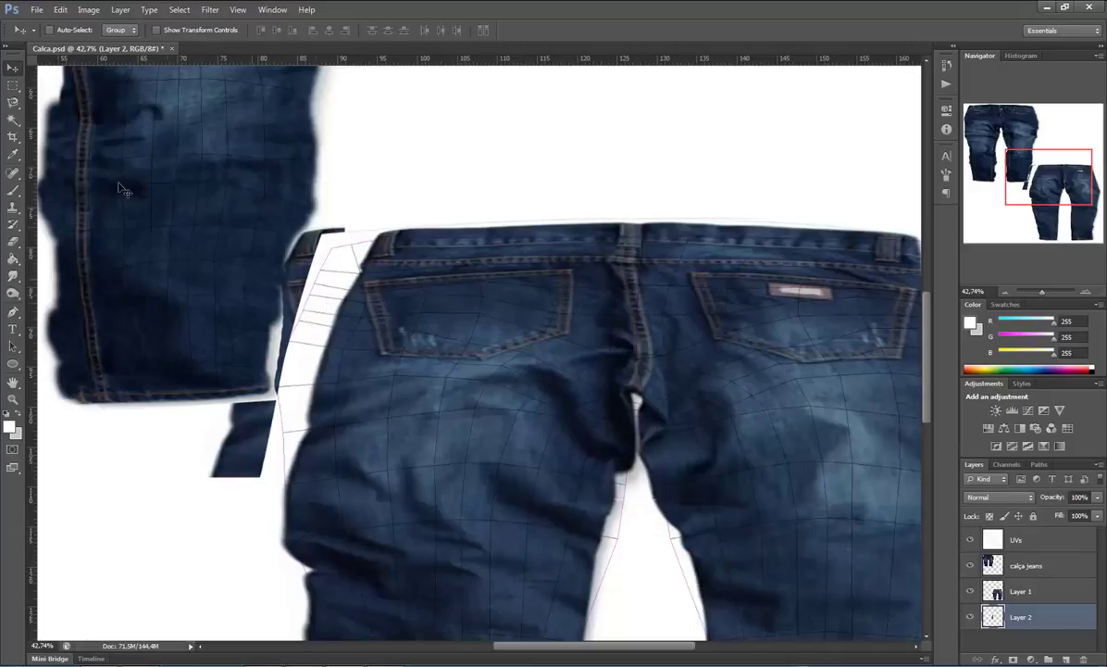
pyautogui.click(13, 241)
# Erase Layer 1's white strip left of the back waistband, then zoom in on the back pocket
pyautogui.click(1019, 593)
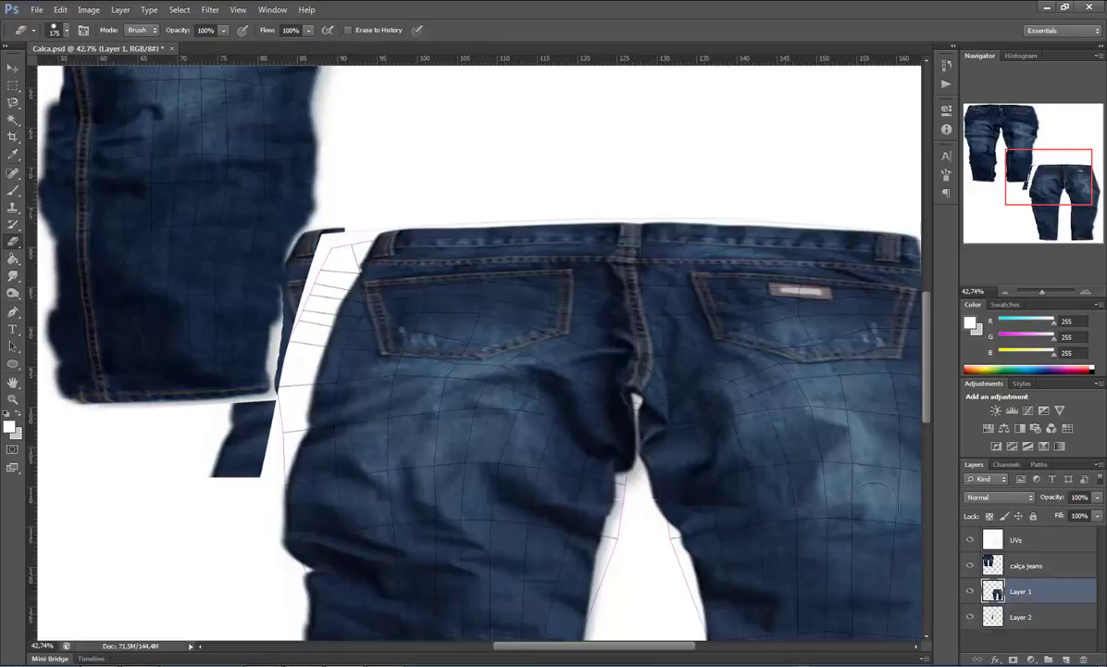
pyautogui.moveTo(366, 217)
pyautogui.mouseDown()
pyautogui.moveTo(341, 218)
pyautogui.moveTo(306, 318)
pyautogui.moveTo(278, 352)
pyautogui.moveTo(248, 500)
pyautogui.mouseUp()
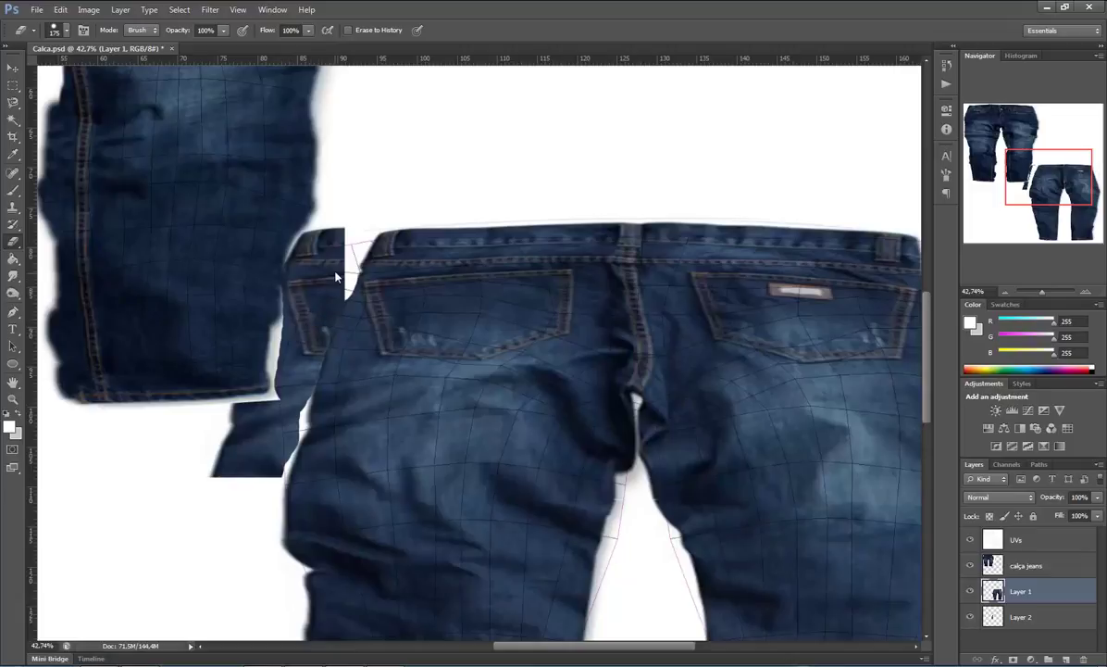
pyautogui.hotkey('ctrl', 'z')
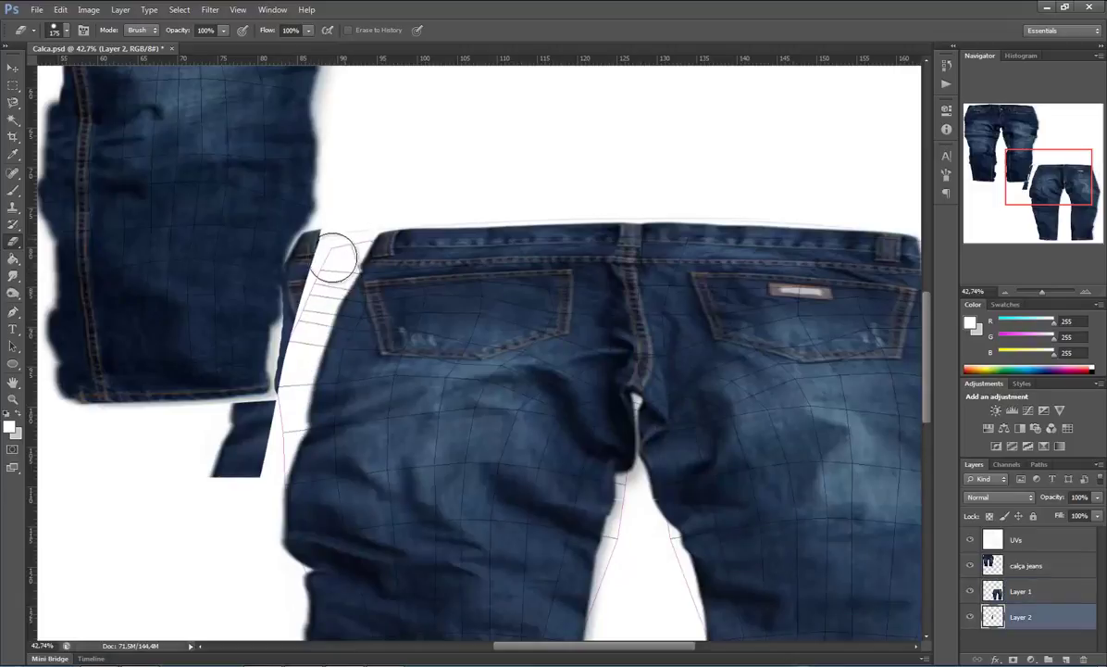
pyautogui.click(1022, 593)
pyautogui.moveTo(321, 234); pyautogui.dragTo(272, 442)
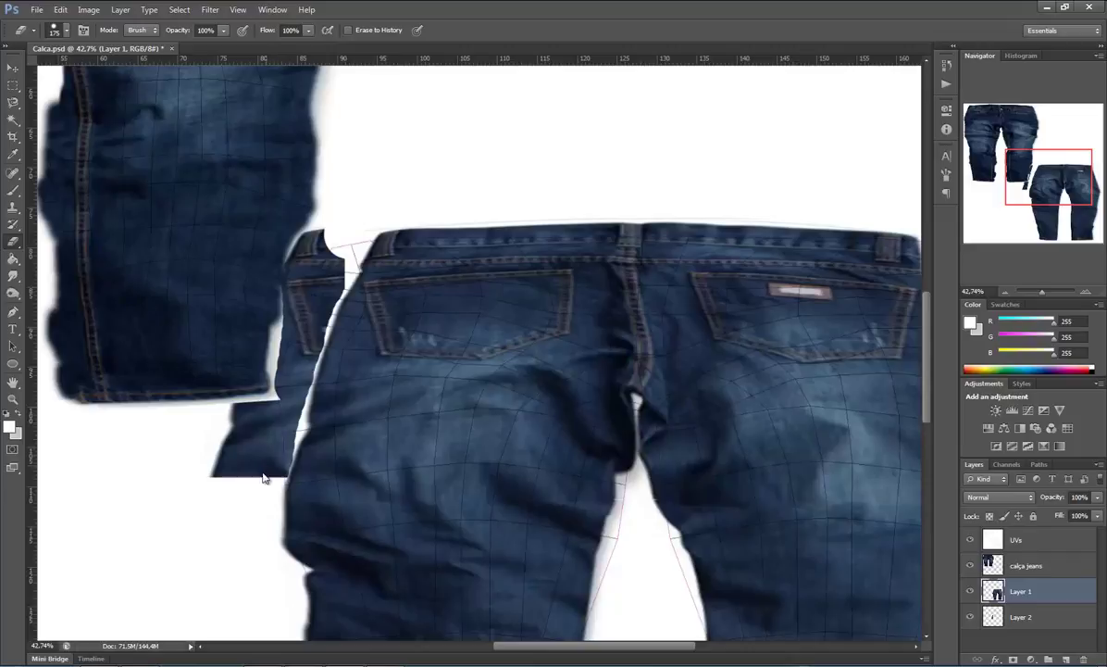
pyautogui.moveTo(1055, 201); pyautogui.dragTo(1060, 195)
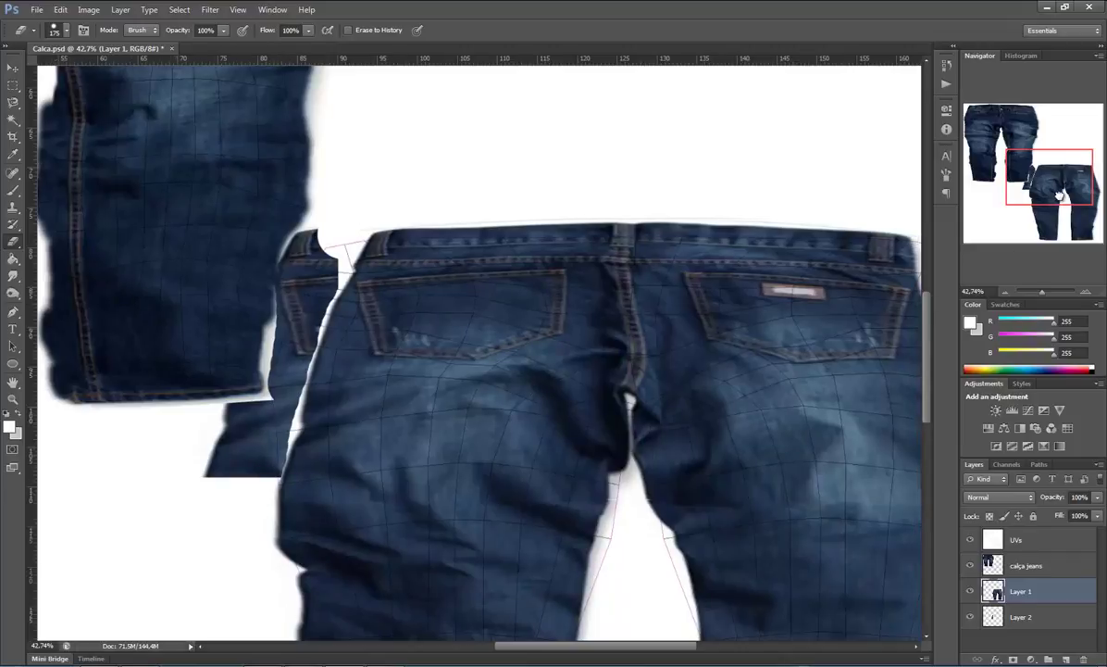
pyautogui.moveTo(1041, 293); pyautogui.dragTo(1044, 296)
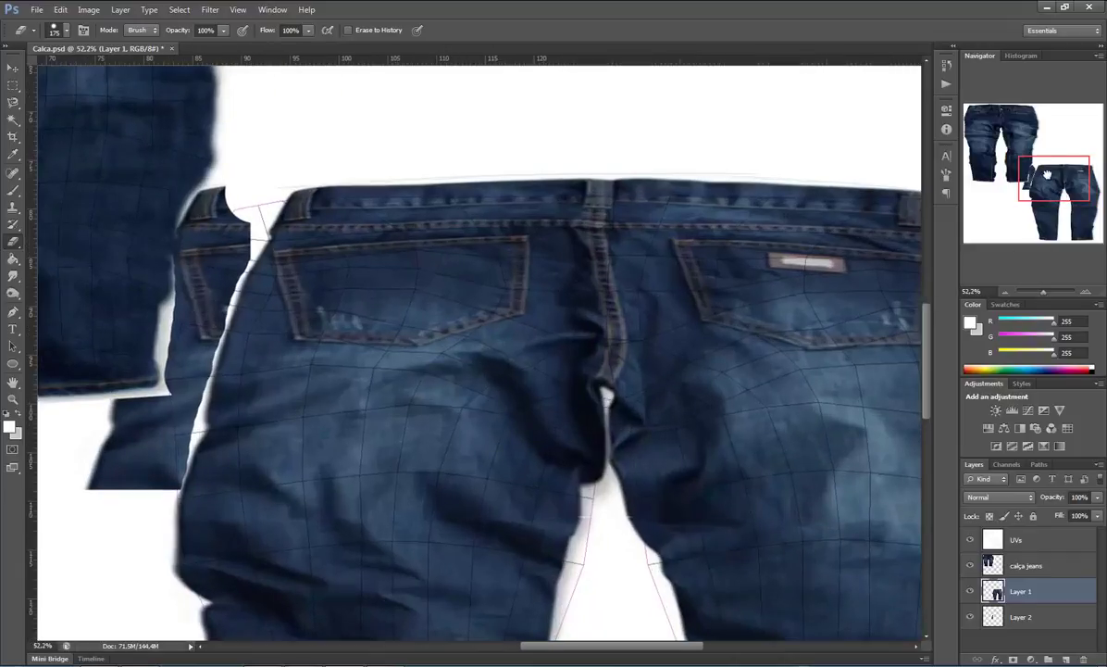
pyautogui.moveTo(1051, 178); pyautogui.dragTo(1050, 175)
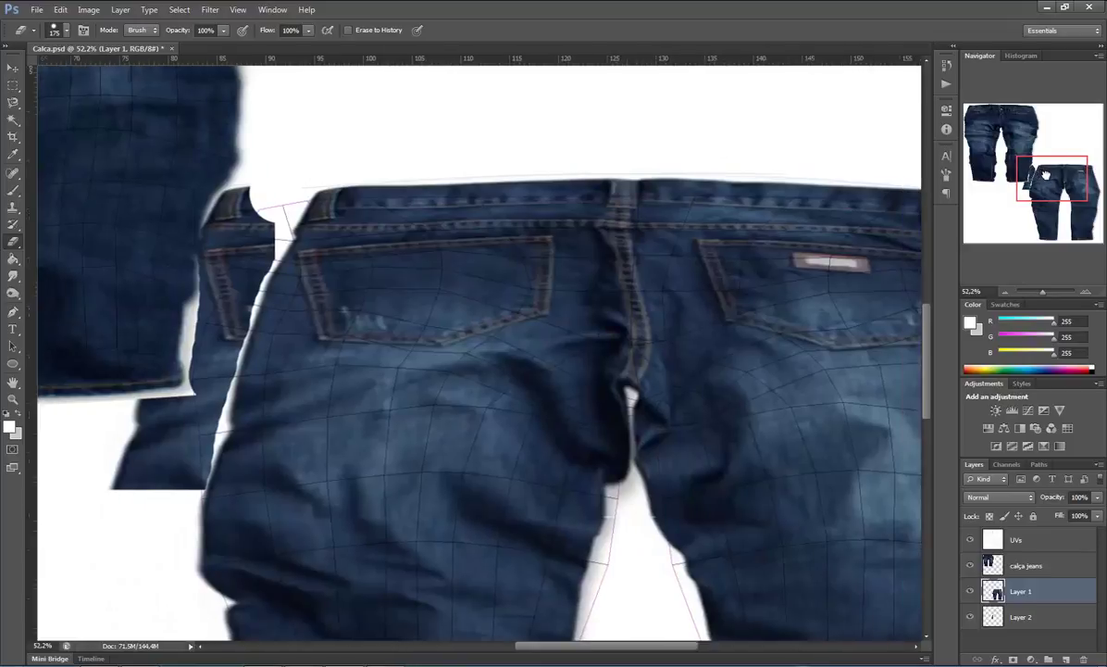
pyautogui.moveTo(1045, 297); pyautogui.dragTo(1050, 294)
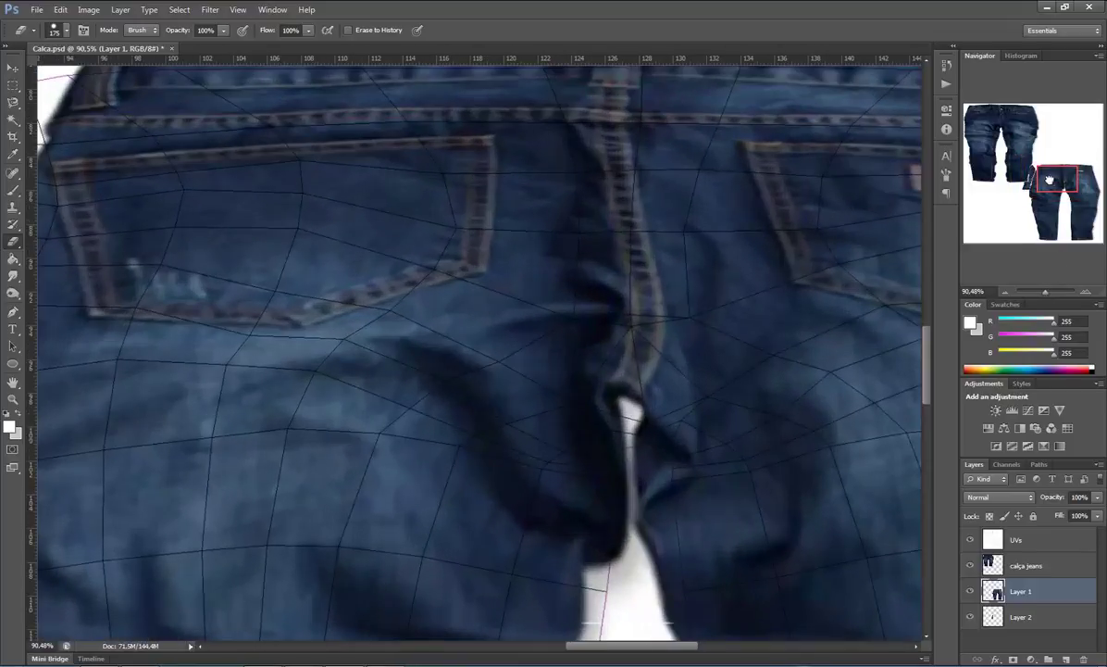
pyautogui.moveTo(1065, 185); pyautogui.dragTo(1052, 179)
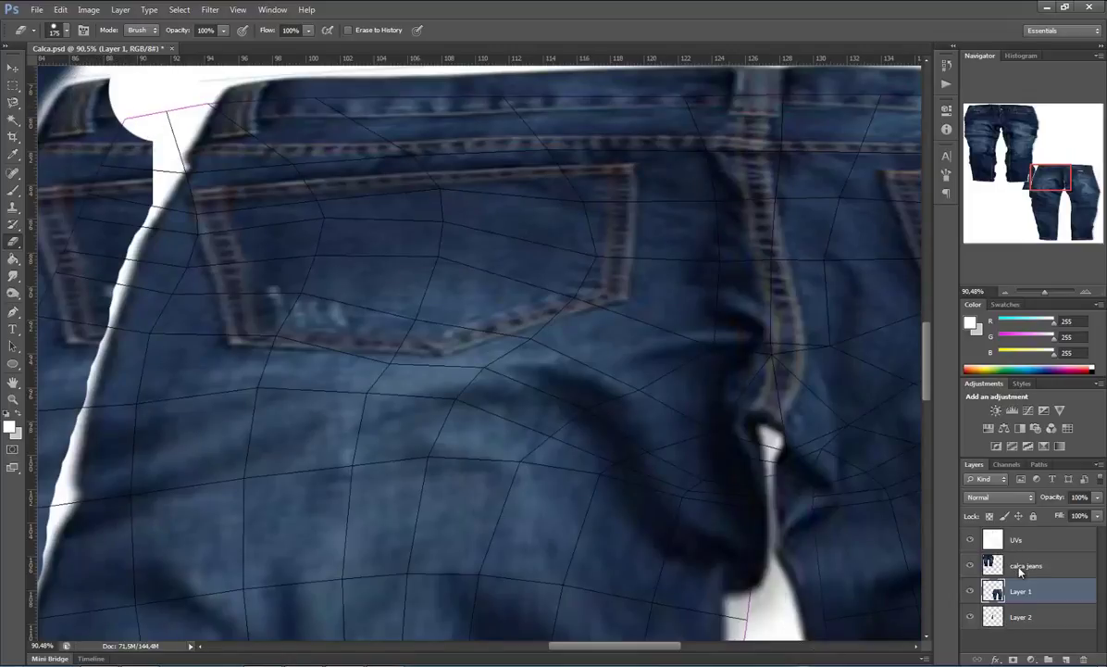
# Make Layer 1 active, undo the last erase stroke, and zoom out over the jeans
pyautogui.doubleClick(1061, 617)
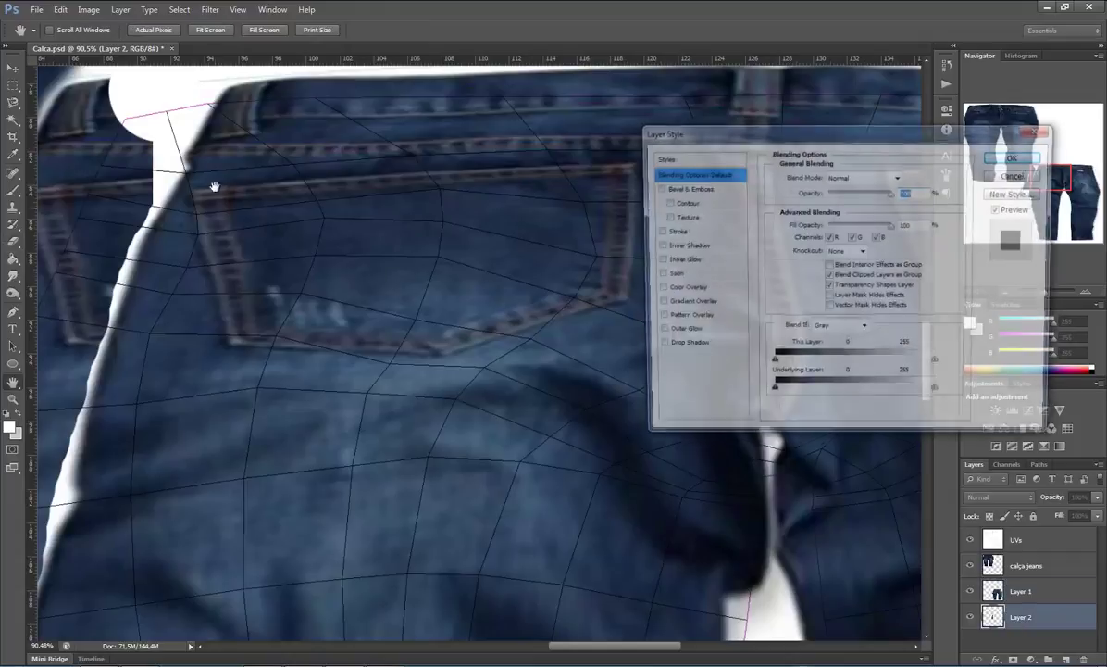
pyautogui.click(1014, 176)
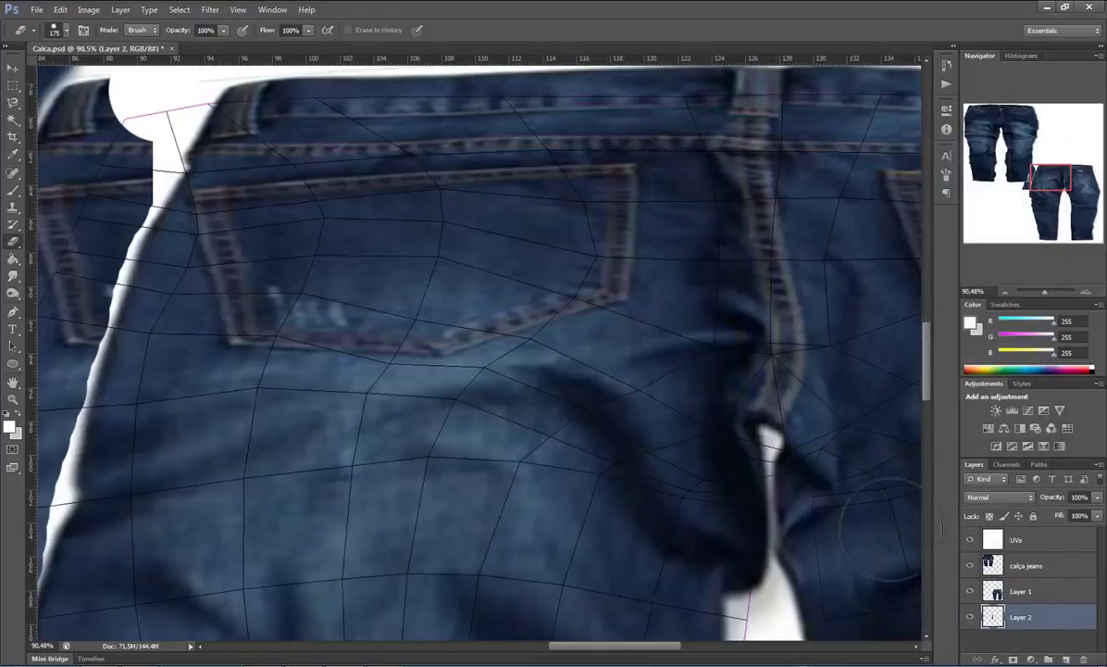
pyautogui.keyDown('ctrl'); pyautogui.click(146, 78); pyautogui.keyUp('ctrl')
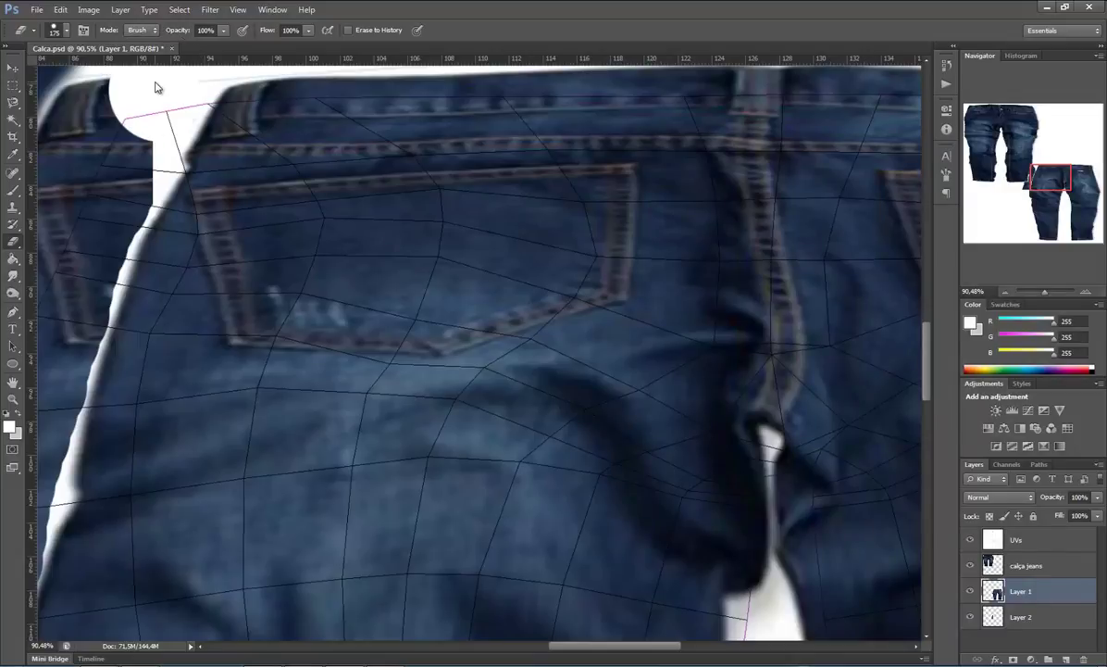
pyautogui.hotkey('ctrl', 'z')
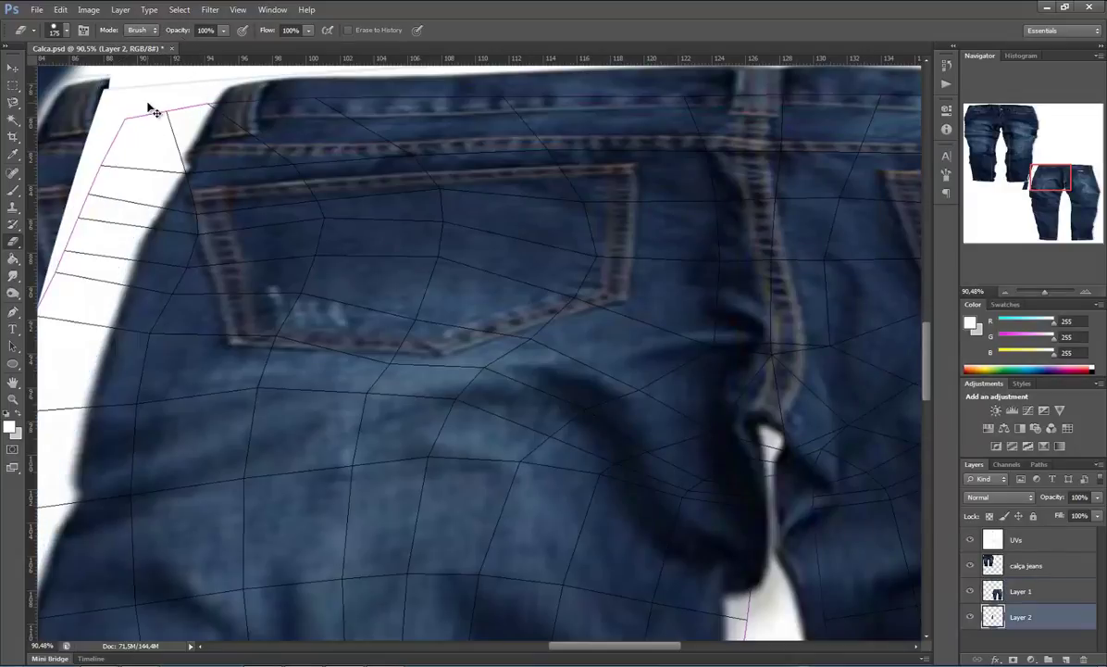
pyautogui.doubleClick(1021, 591)
pyautogui.moveTo(1055, 184); pyautogui.dragTo(1039, 188)
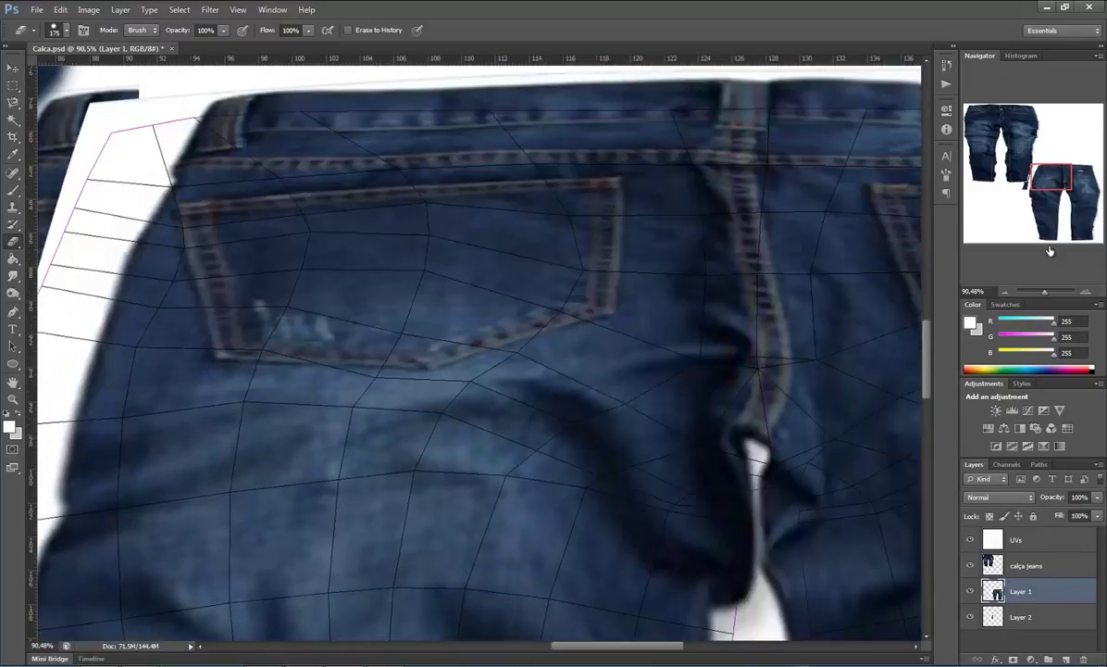
pyautogui.moveTo(1046, 297); pyautogui.dragTo(1045, 297)
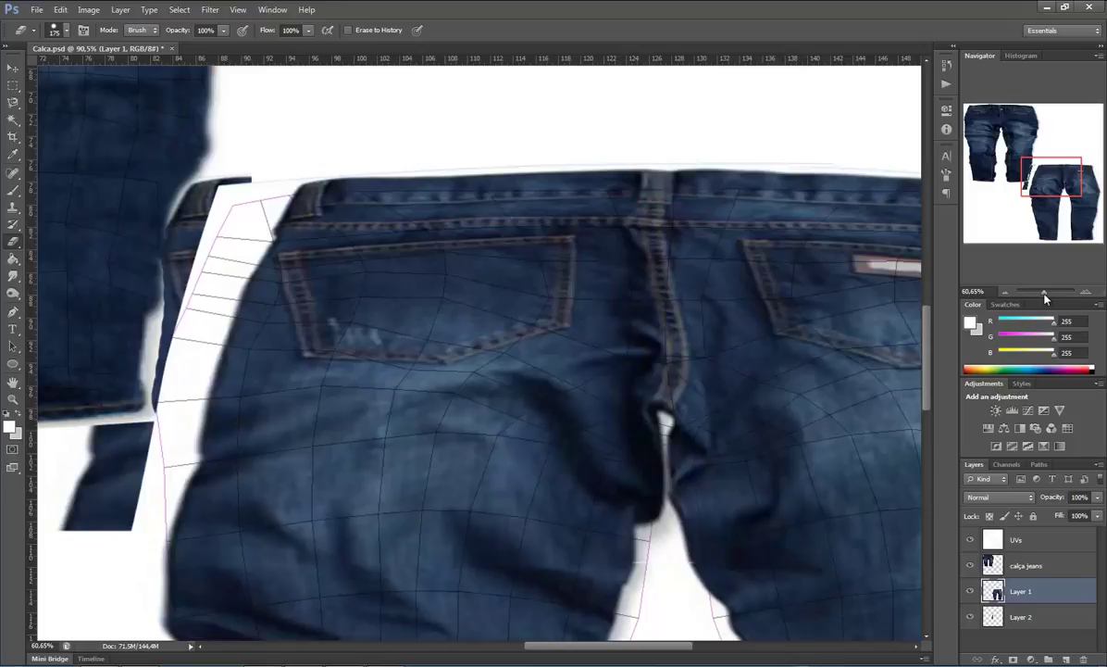
# Erase the white strips along the patch edge, lower leg and centre seam on Layer 1
pyautogui.click(233, 191)
pyautogui.moveTo(246, 193); pyautogui.dragTo(234, 227)
pyautogui.moveTo(213, 274); pyautogui.dragTo(197, 312)
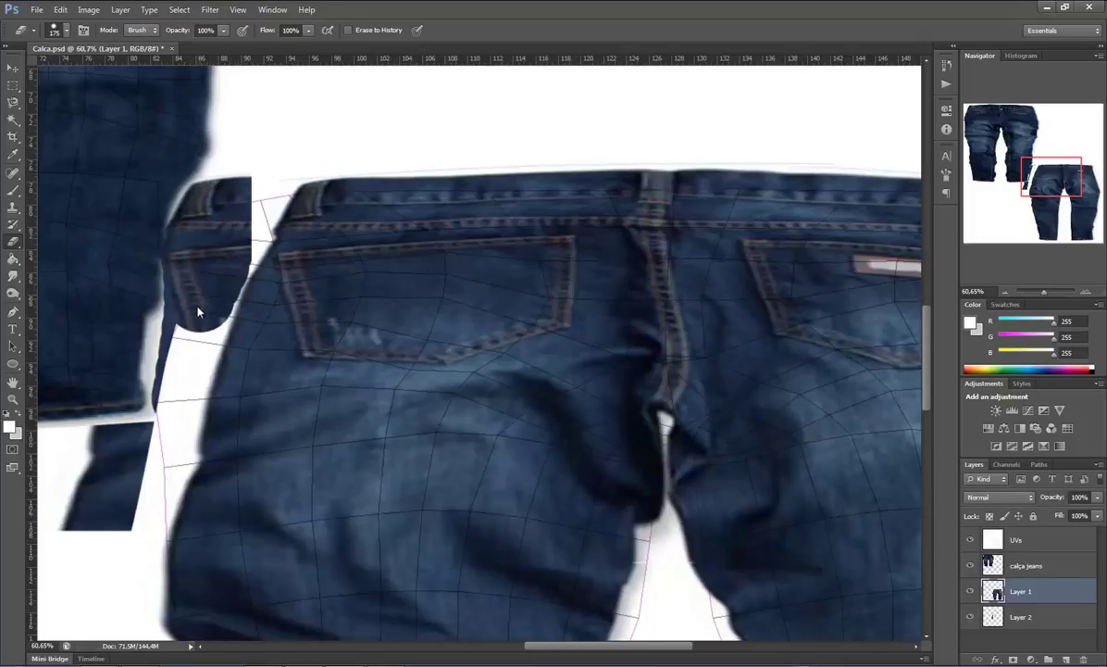
pyautogui.moveTo(163, 418); pyautogui.dragTo(152, 457)
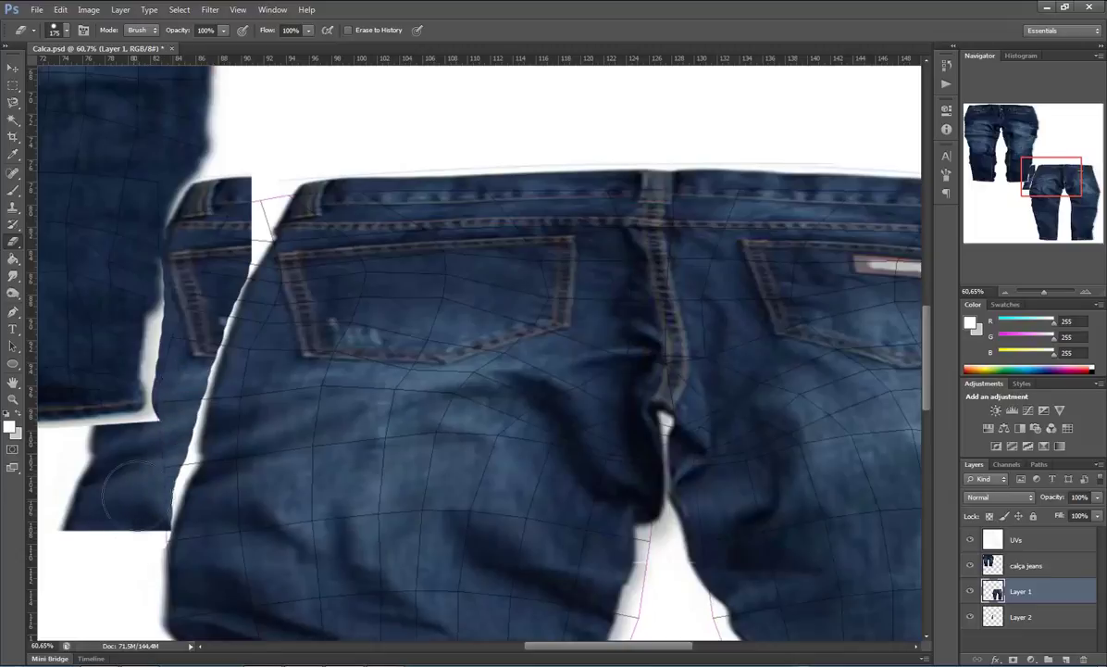
pyautogui.moveTo(140, 440)
pyautogui.mouseDown()
pyautogui.moveTo(153, 459)
pyautogui.moveTo(201, 306)
pyautogui.mouseUp()
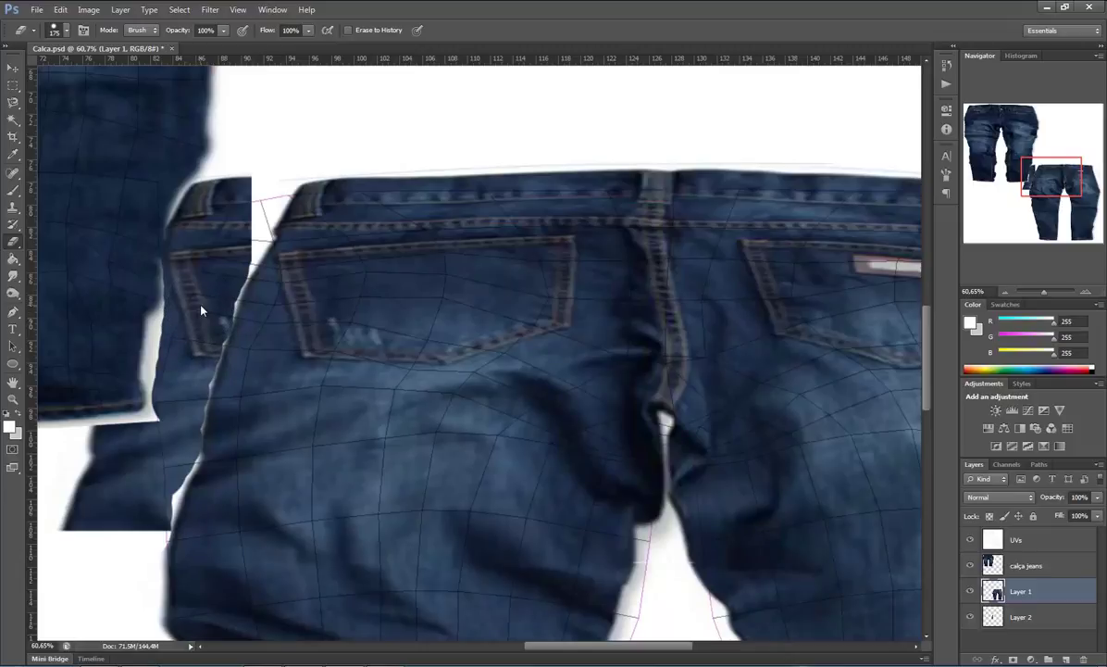
pyautogui.moveTo(201, 310); pyautogui.dragTo(222, 282)
pyautogui.moveTo(705, 399); pyautogui.dragTo(671, 370)
# Shift the Layer 2 denim piece rightward, then zoom in on the gap between pieces
pyautogui.click(13, 68)
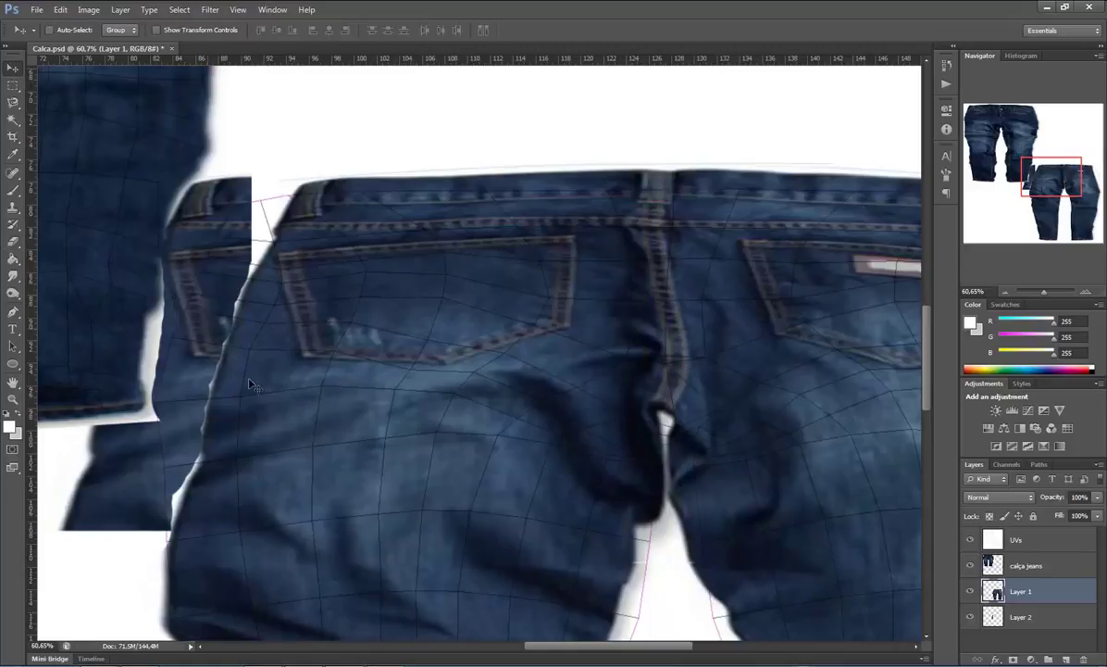
pyautogui.click(1001, 623)
pyautogui.moveTo(176, 352)
pyautogui.mouseDown()
pyautogui.moveTo(211, 350)
pyautogui.moveTo(210, 364)
pyautogui.mouseUp()
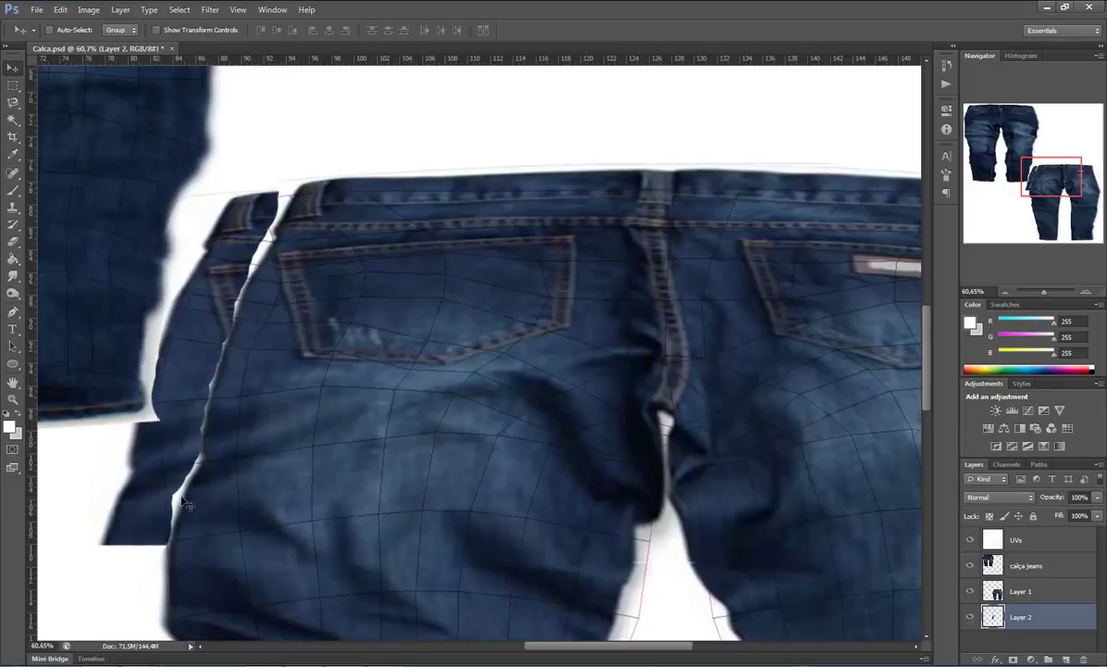
pyautogui.click(1031, 597)
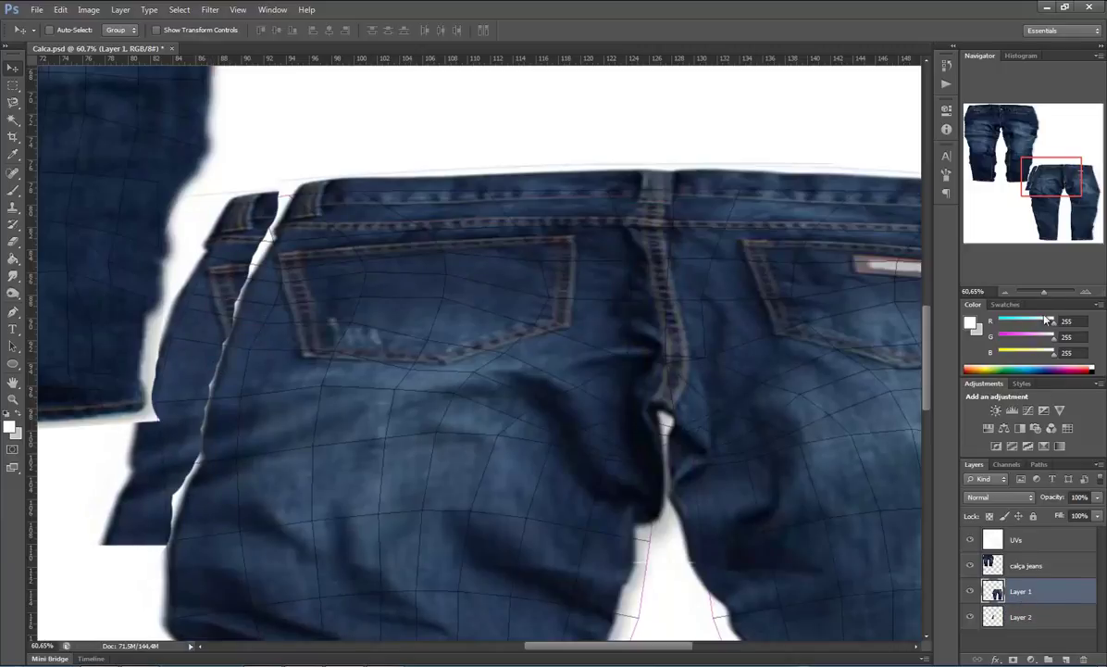
pyautogui.moveTo(1044, 293); pyautogui.dragTo(1050, 292)
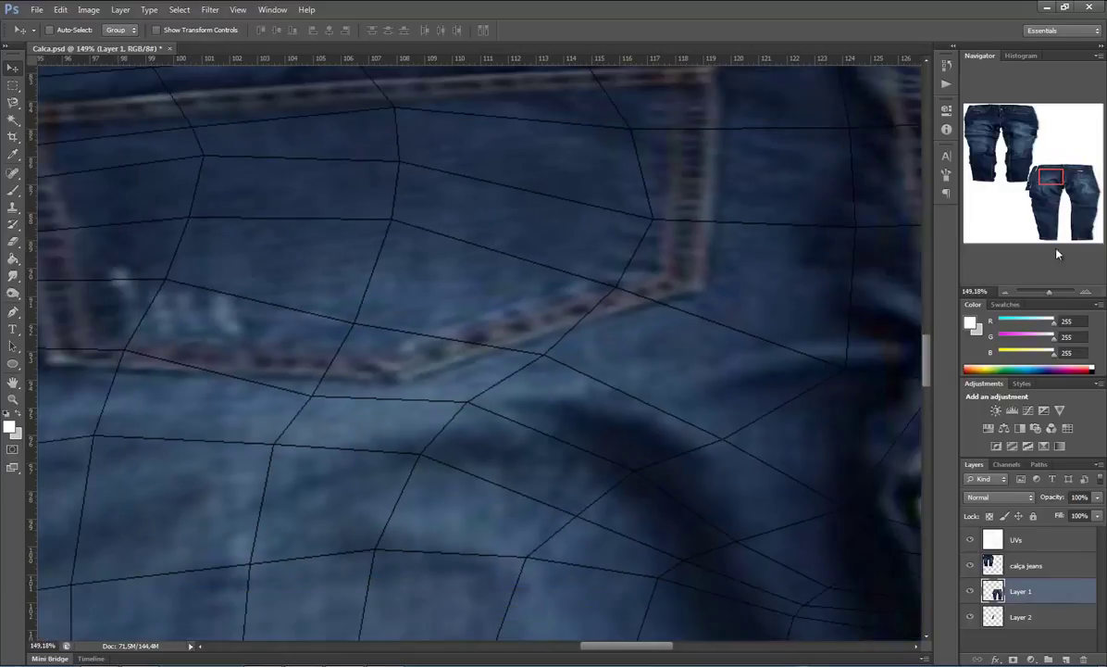
pyautogui.moveTo(1052, 176)
pyautogui.mouseDown()
pyautogui.moveTo(1030, 179)
pyautogui.moveTo(1035, 171)
pyautogui.mouseUp()
# With a smaller eraser, clean the waistband notch, white gap and crotch-edge notches
pyautogui.press('e')
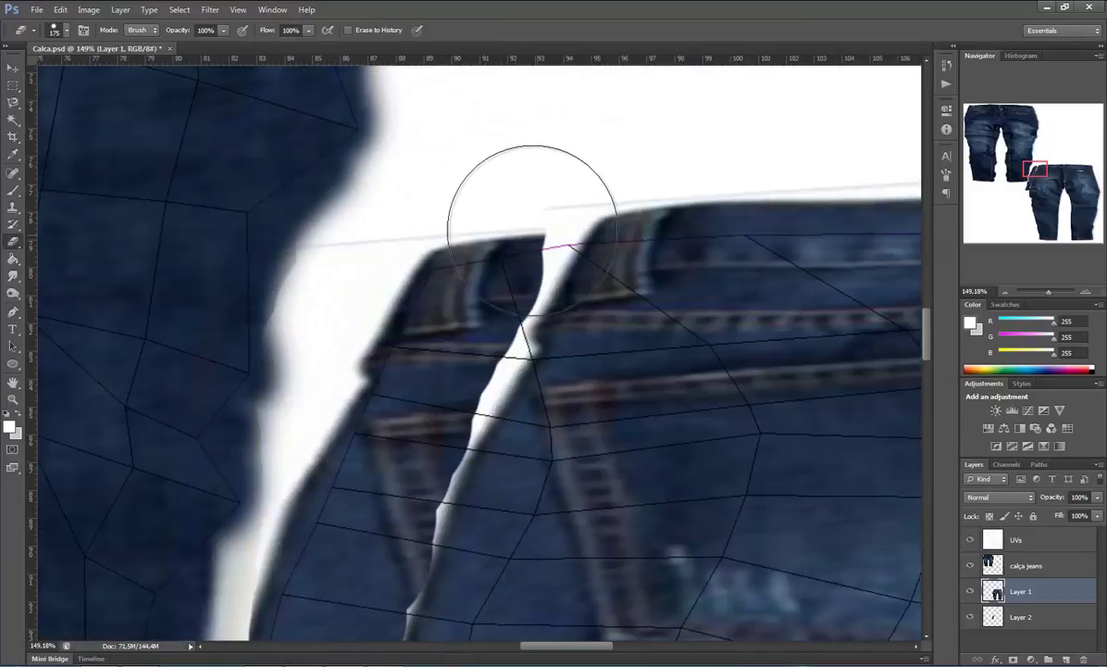
pyautogui.press('[')
pyautogui.press('[')
pyautogui.press('[')
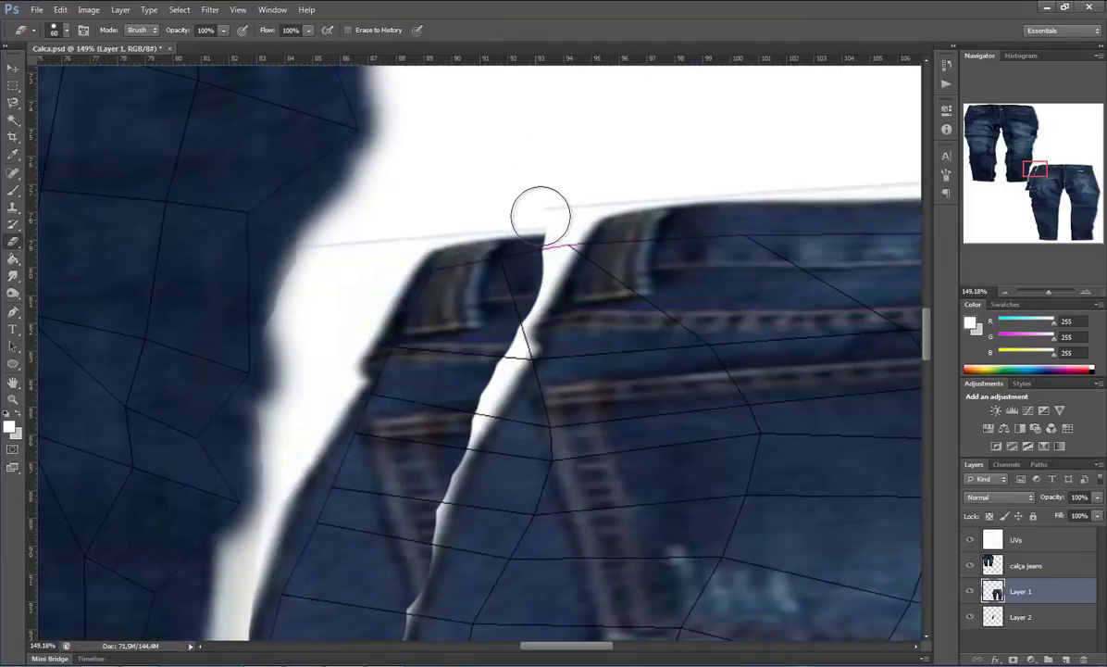
pyautogui.moveTo(549, 227)
pyautogui.mouseDown()
pyautogui.moveTo(563, 239)
pyautogui.moveTo(526, 308)
pyautogui.mouseUp()
pyautogui.moveTo(500, 356); pyautogui.dragTo(490, 401)
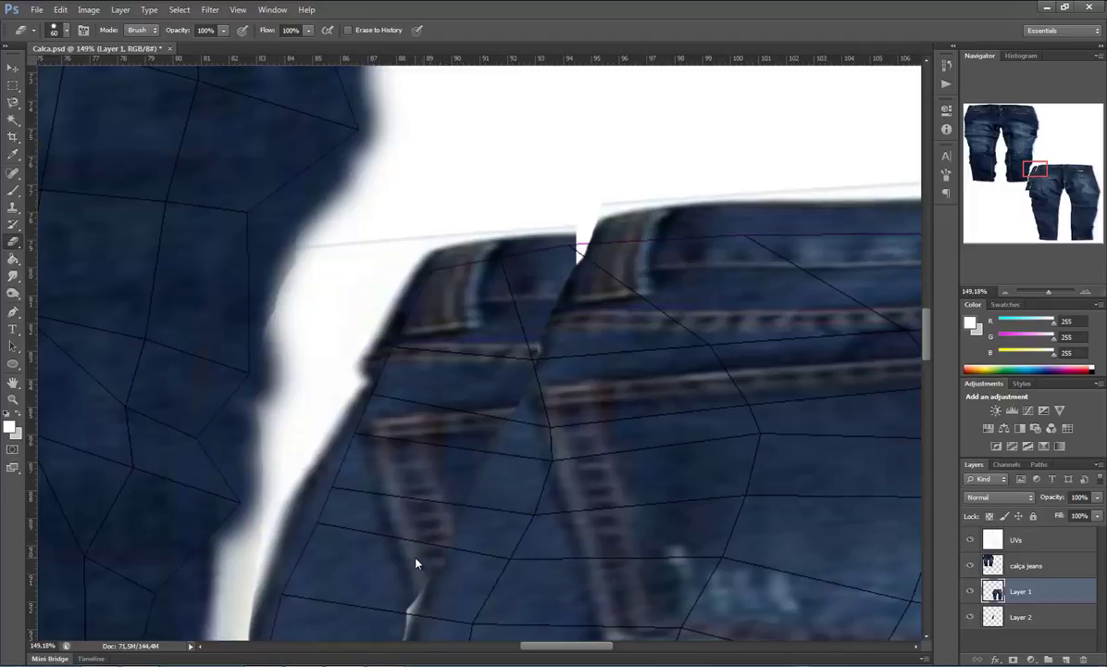
pyautogui.moveTo(1042, 162); pyautogui.dragTo(1031, 174)
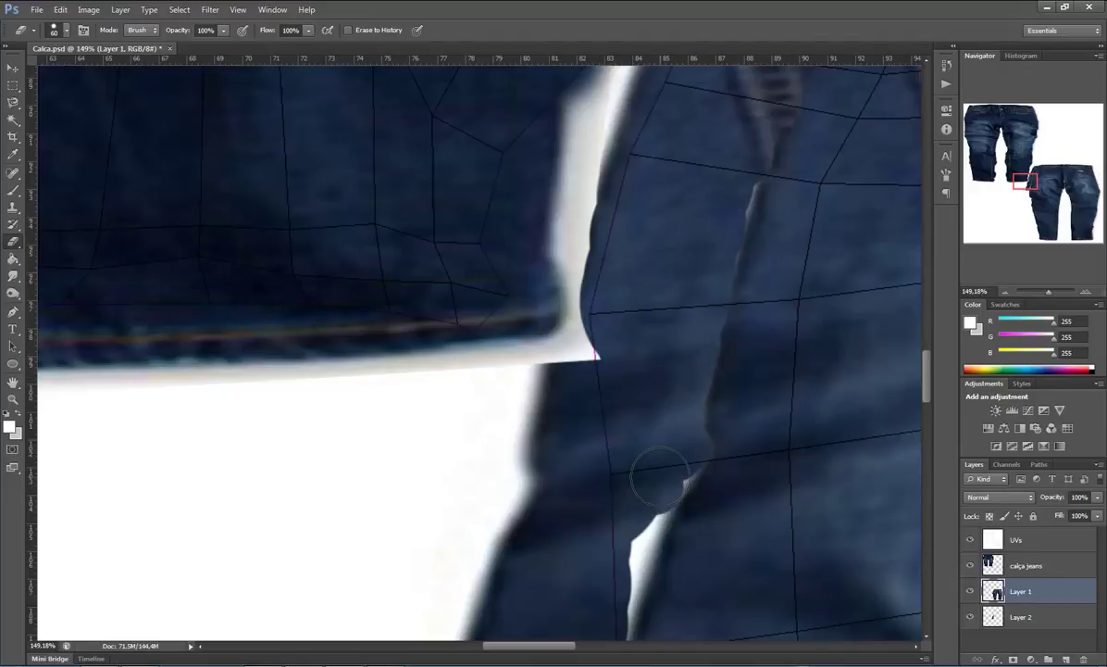
pyautogui.moveTo(667, 469)
pyautogui.mouseDown()
pyautogui.moveTo(625, 521)
pyautogui.moveTo(626, 556)
pyautogui.moveTo(630, 540)
pyautogui.mouseUp()
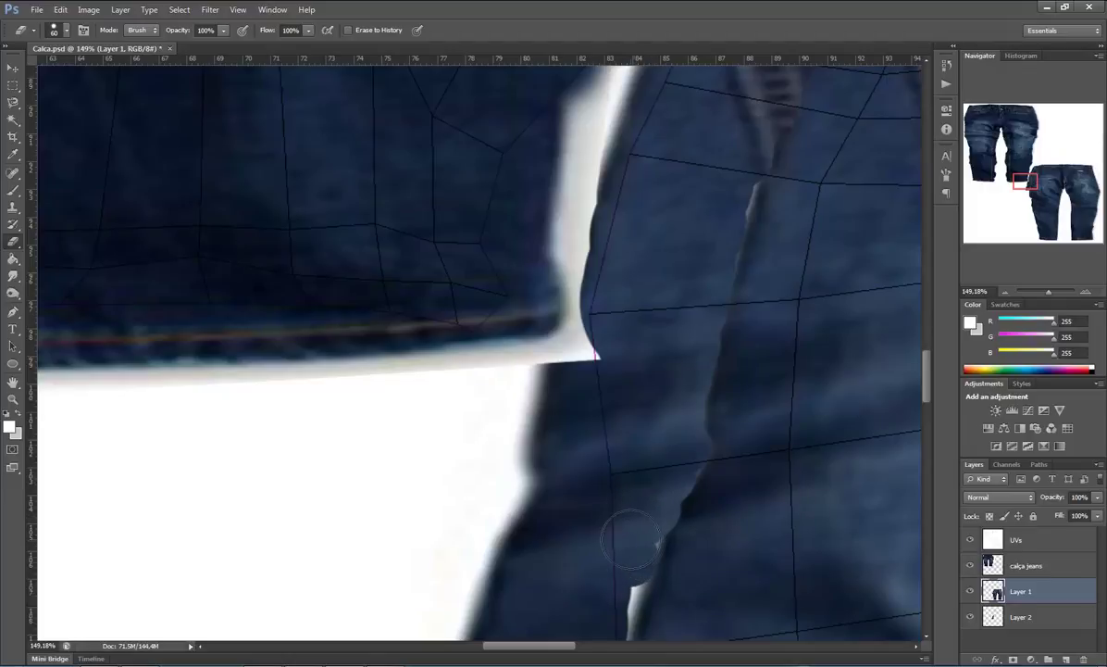
pyautogui.moveTo(681, 620)
pyautogui.mouseDown()
pyautogui.moveTo(570, 476)
pyautogui.moveTo(615, 269)
pyautogui.mouseUp()
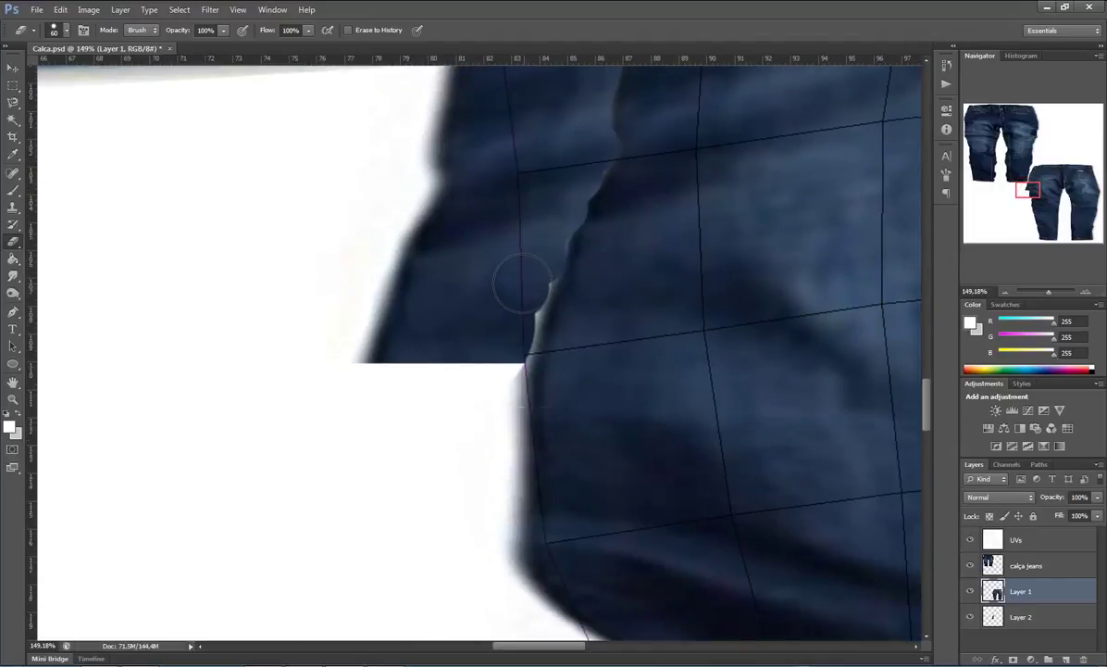
pyautogui.moveTo(518, 287); pyautogui.dragTo(489, 368)
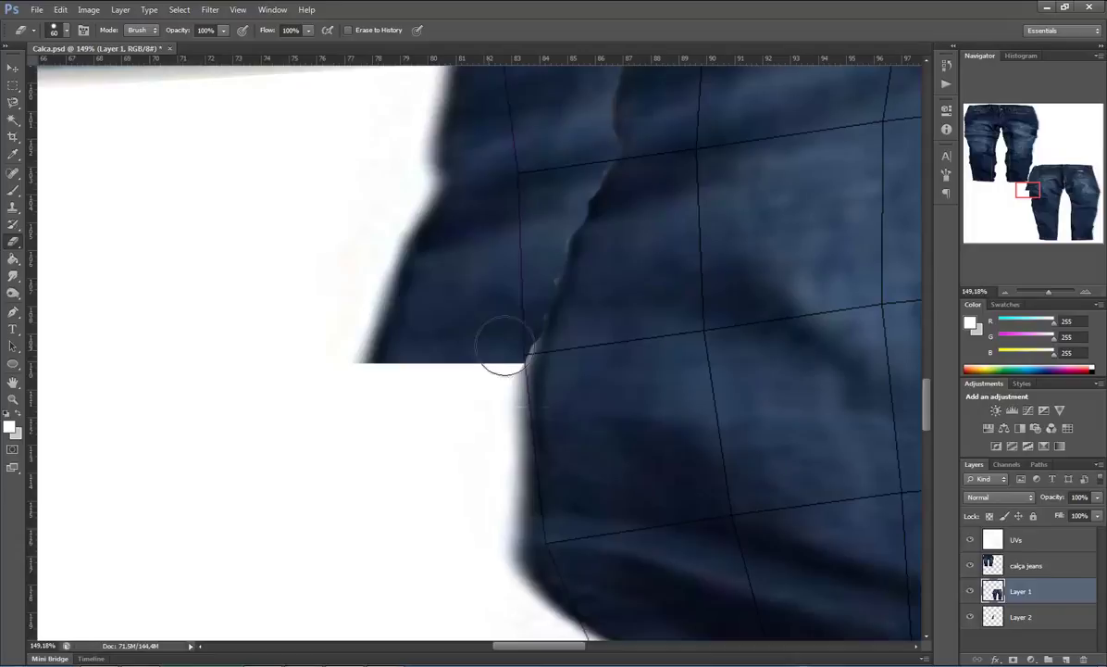
pyautogui.click(523, 368)
# Nudge the patch up with the Move tool to align the waistband
pyautogui.moveTo(1024, 251); pyautogui.dragTo(1032, 242)
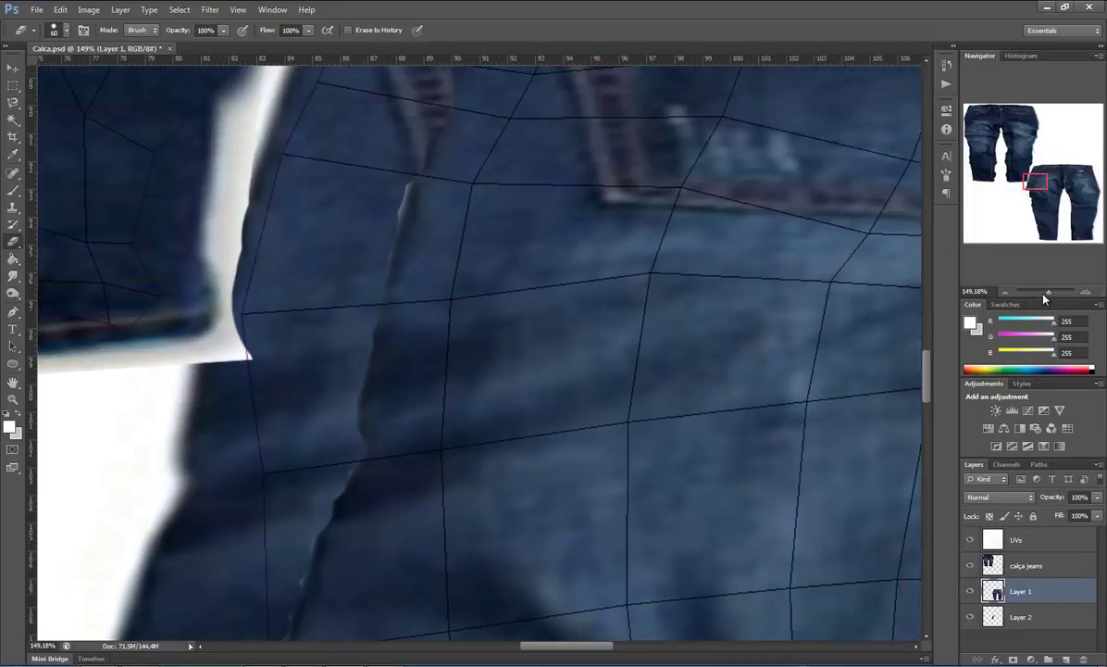
pyautogui.moveTo(1048, 292); pyautogui.dragTo(1044, 293)
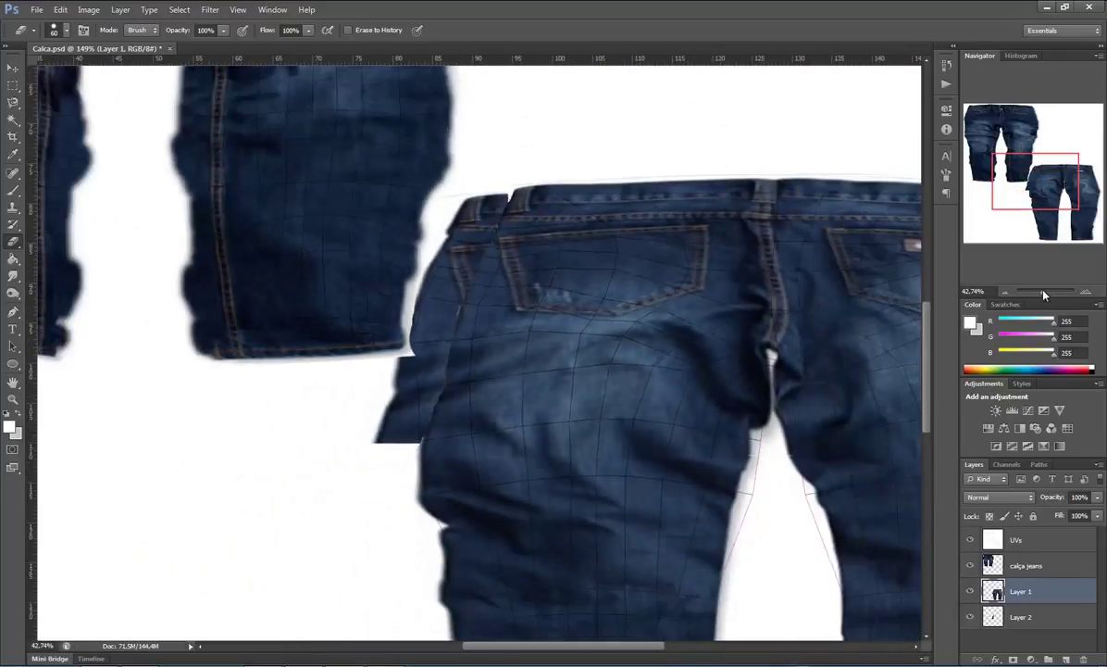
pyautogui.moveTo(1036, 173); pyautogui.dragTo(1038, 168)
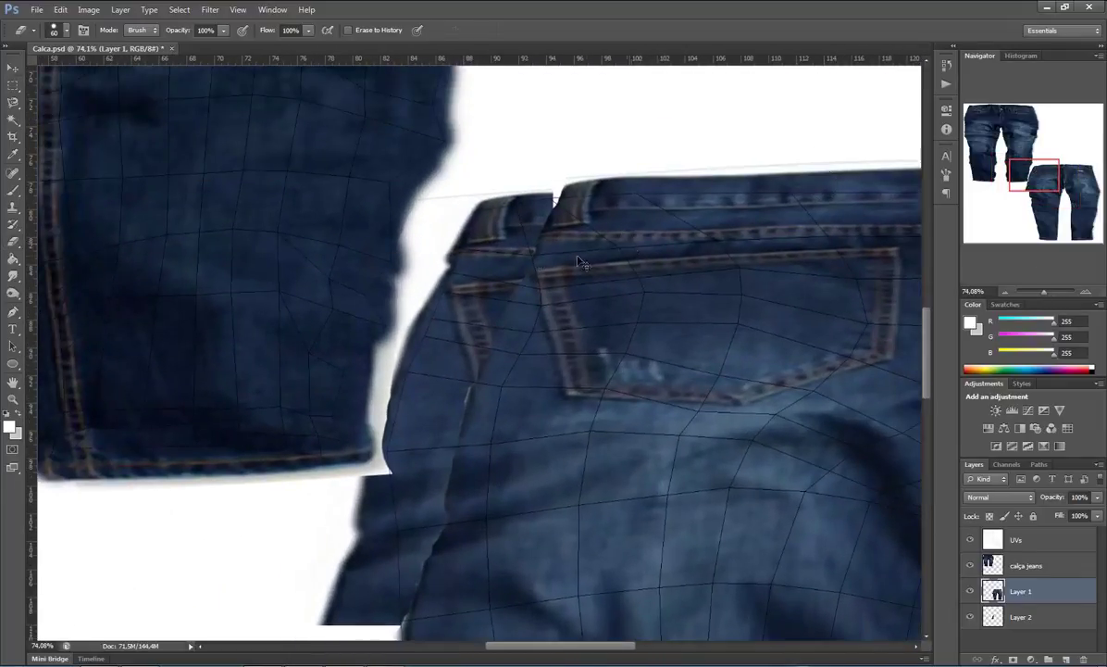
pyautogui.press('v')
pyautogui.moveTo(463, 246)
pyautogui.mouseDown()
pyautogui.moveTo(459, 235)
pyautogui.moveTo(494, 264)
pyautogui.moveTo(458, 287)
pyautogui.moveTo(460, 305)
pyautogui.mouseUp()
pyautogui.click(1016, 619)
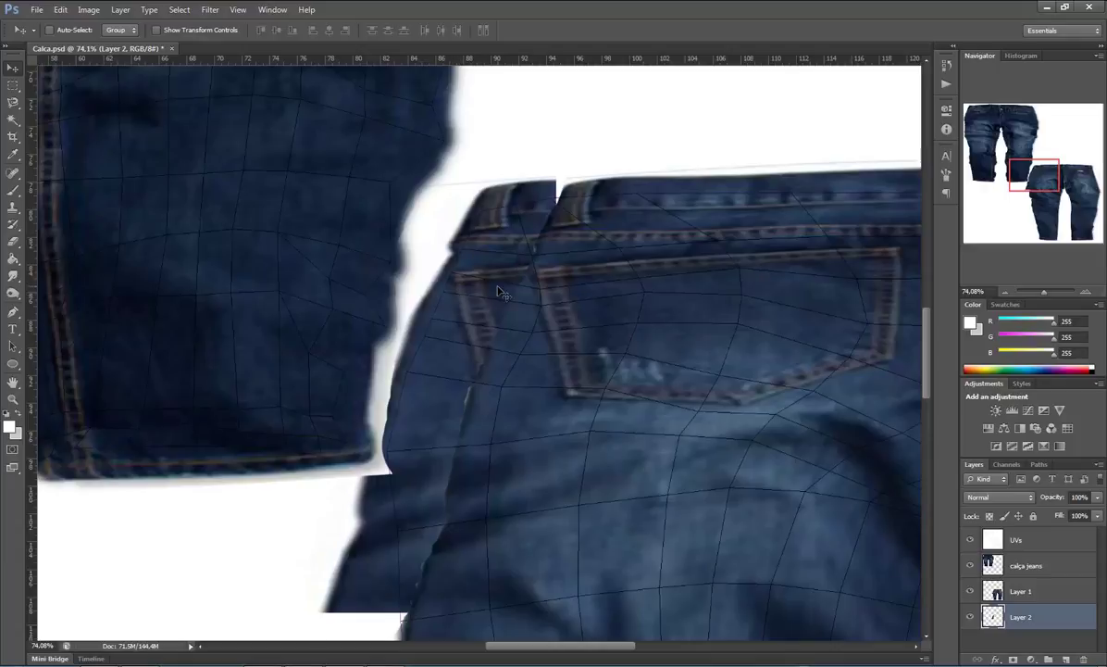
# Hide the UVs layer, save Calca.psd, and switch to 3ds Max
pyautogui.click(972, 542)
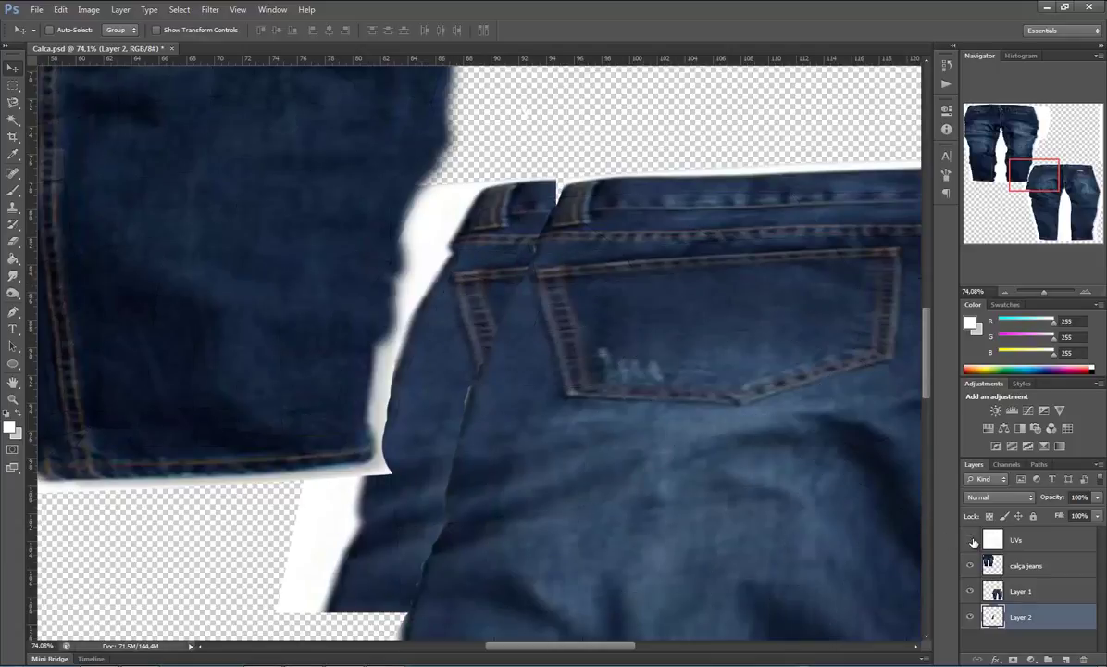
pyautogui.hotkey('ctrl', 's')
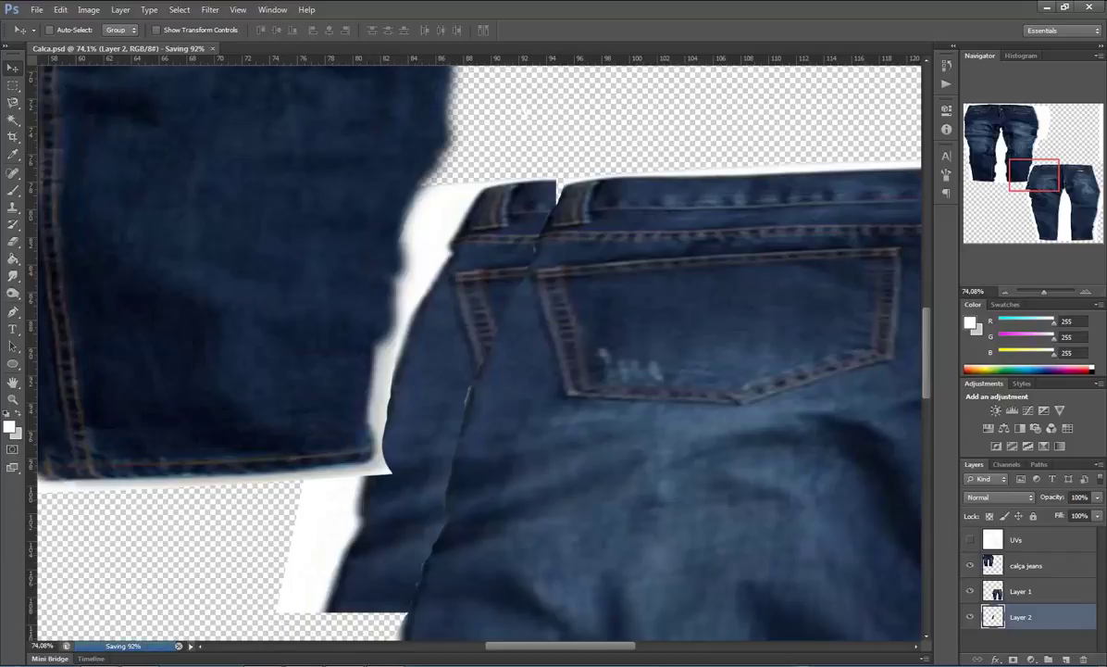
pyautogui.click(301, 602)
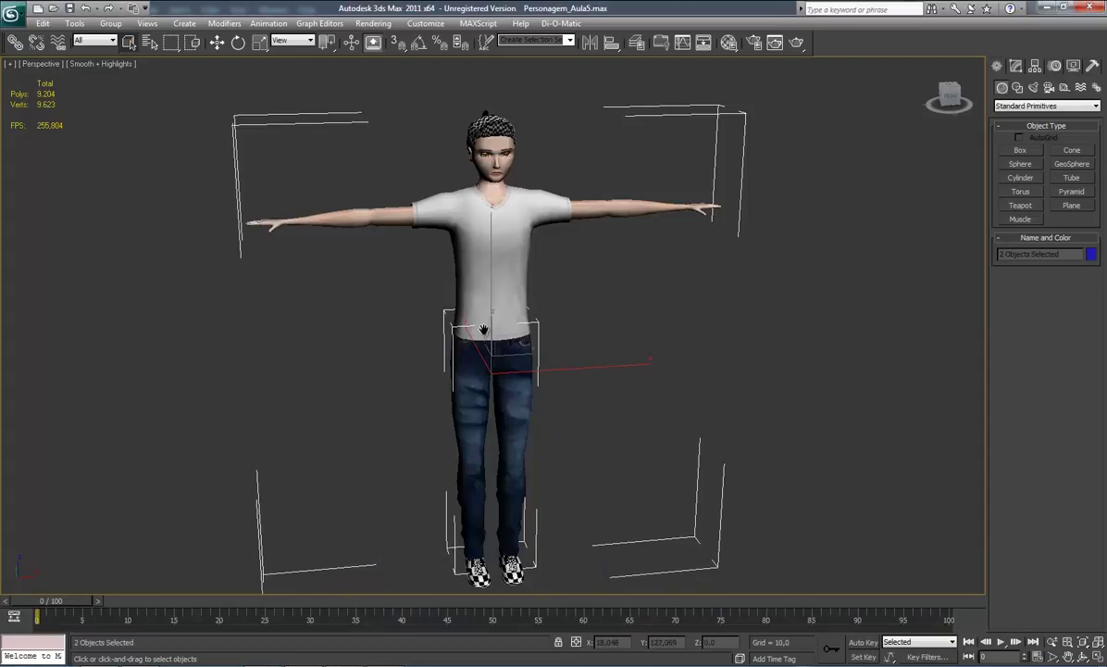
# Orbit around the character's back to inspect the jeans texture, then return to Photoshop
pyautogui.moveTo(454, 328)
pyautogui.mouseDown()
pyautogui.moveTo(472, 347)
pyautogui.moveTo(402, 355)
pyautogui.moveTo(470, 359)
pyautogui.moveTo(516, 322)
pyautogui.moveTo(543, 324)
pyautogui.moveTo(514, 366)
pyautogui.mouseUp()
pyautogui.scroll(5, 472, 347)
pyautogui.scroll(3, 514, 366)
pyautogui.rightClick(455, 324)
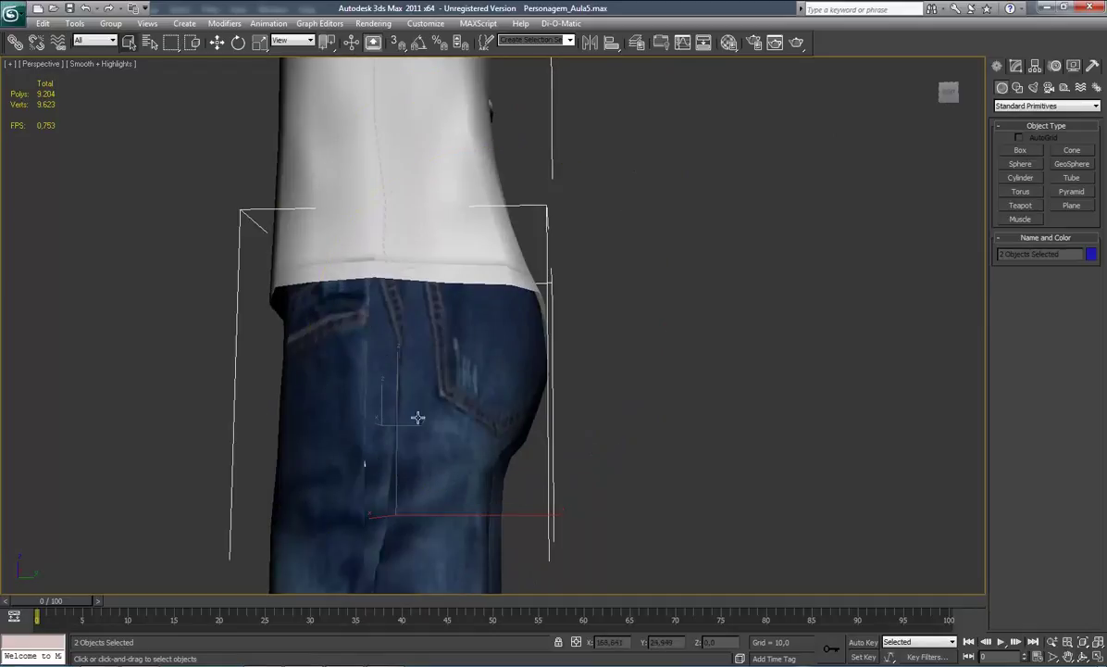
pyautogui.hotkey('ctrl', 'r')
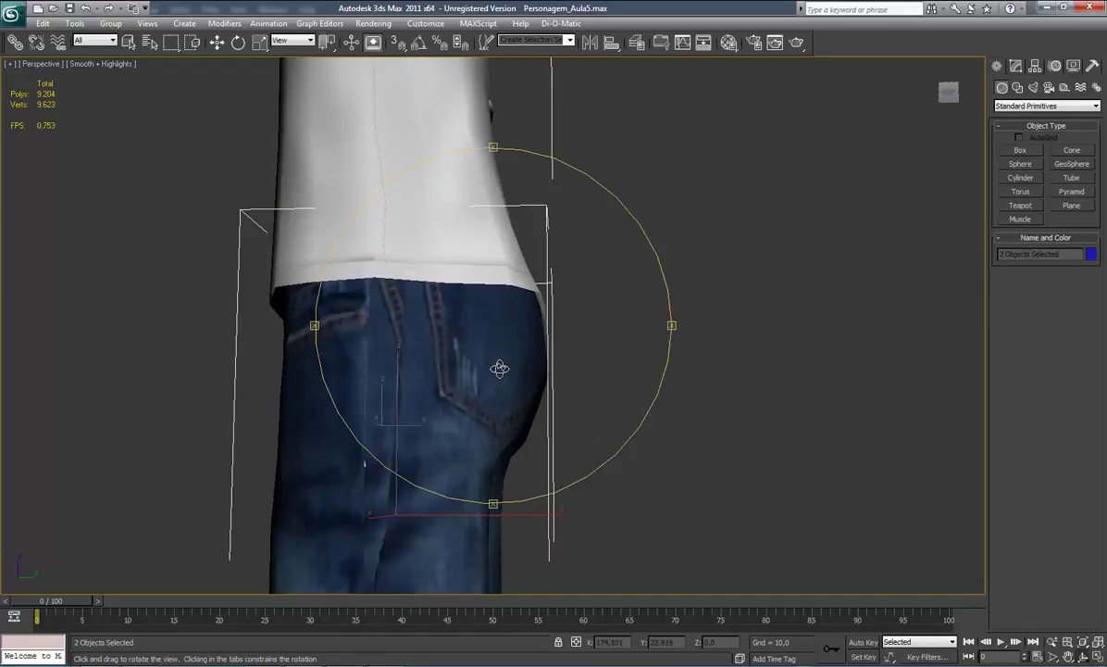
pyautogui.moveTo(502, 366)
pyautogui.mouseDown()
pyautogui.moveTo(444, 376)
pyautogui.moveTo(438, 366)
pyautogui.moveTo(454, 387)
pyautogui.moveTo(480, 298)
pyautogui.mouseUp()
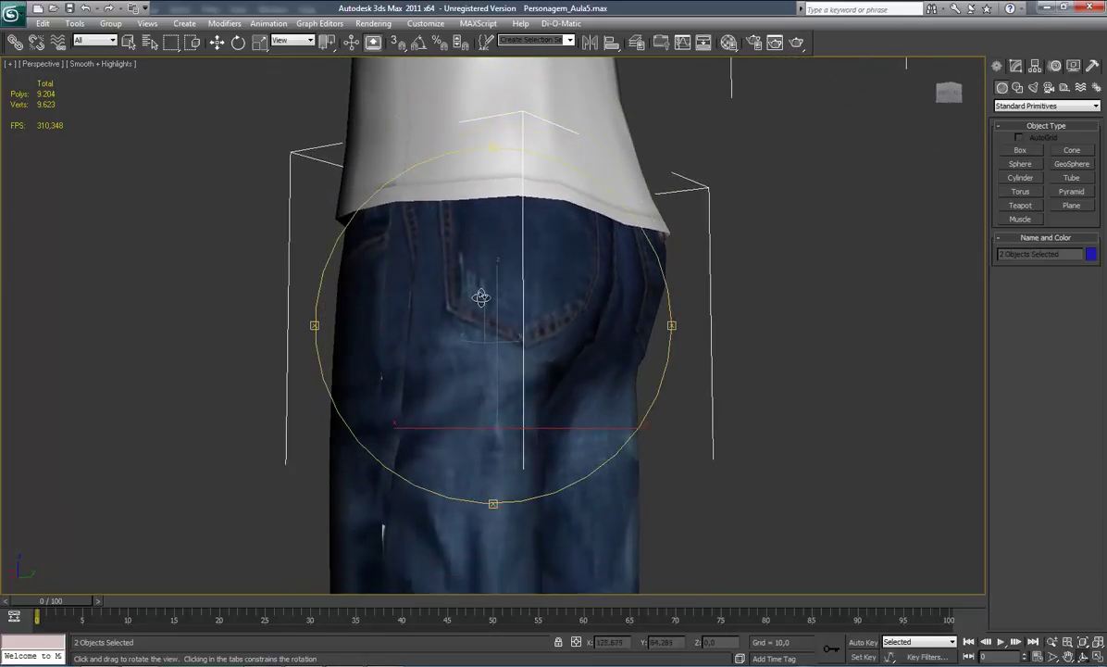
pyautogui.rightClick(428, 276)
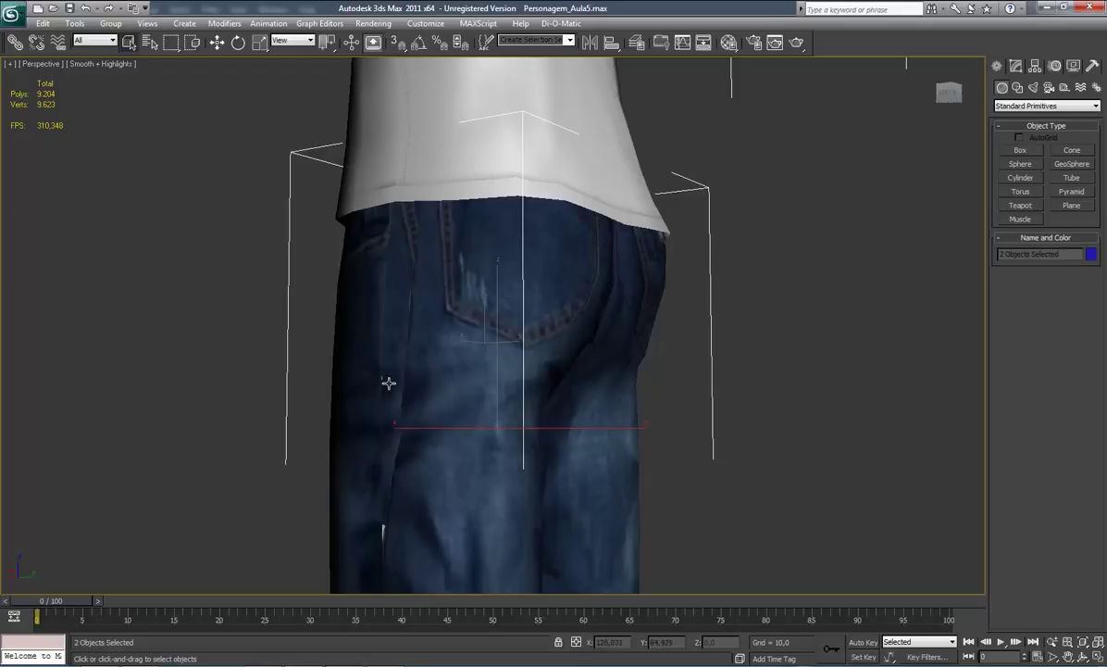
pyautogui.hotkey('alt', 'Tab')
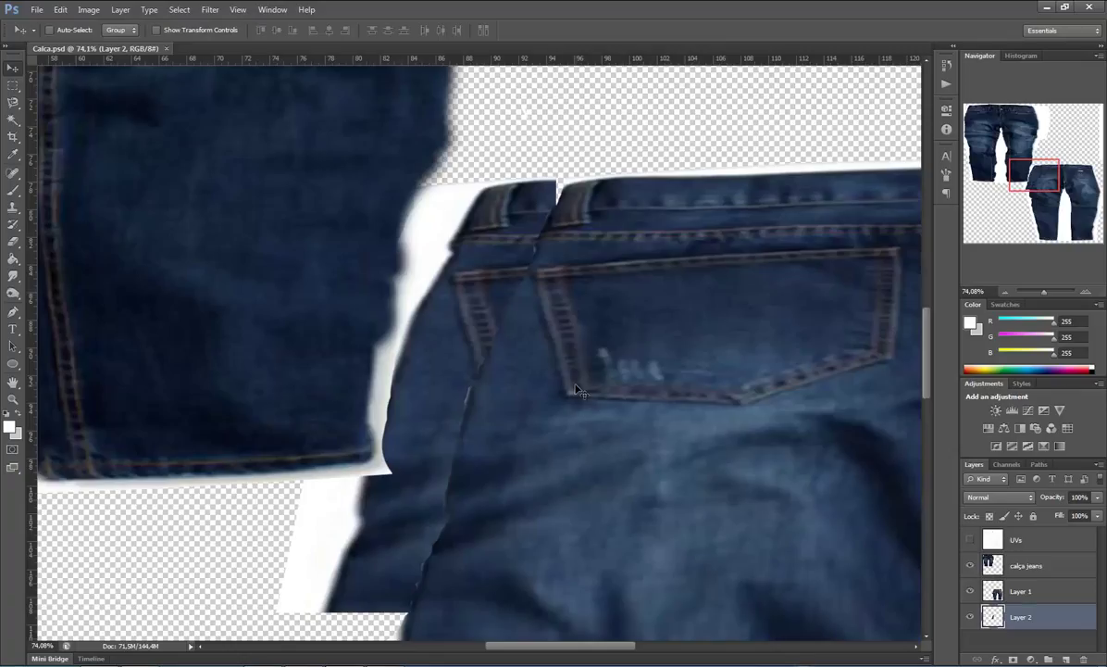
# Merge Layer 2 down into Layer 1 and toggle Layer 1's visibility to verify the patch
pyautogui.doubleClick(1019, 595)
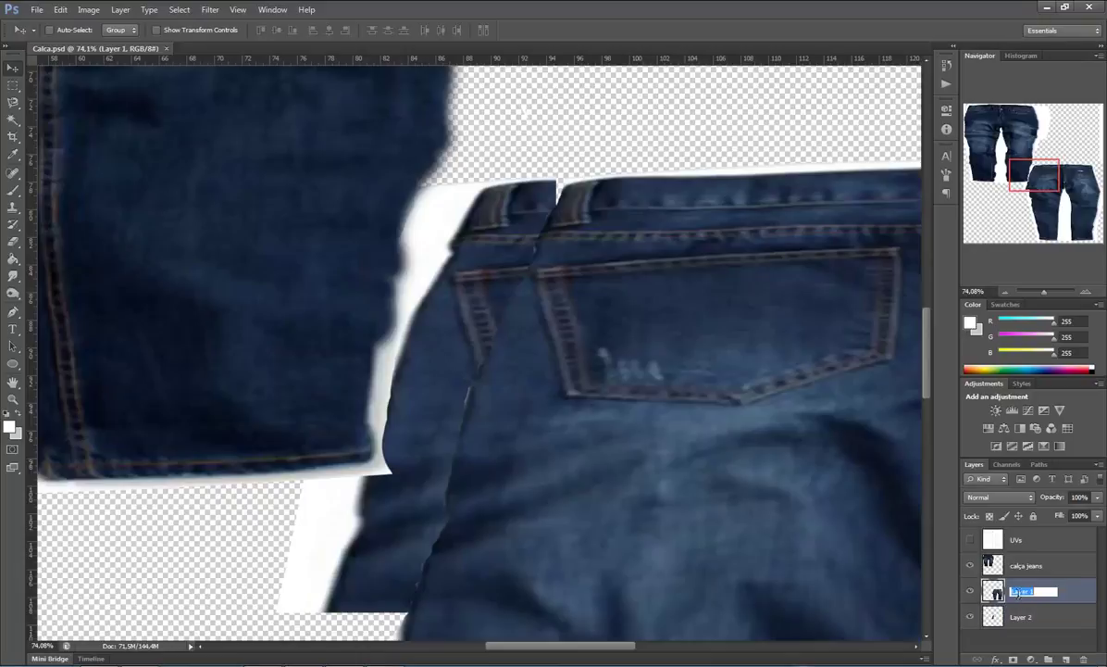
pyautogui.keyDown('shift'); pyautogui.click(1019, 619); pyautogui.keyUp('shift')
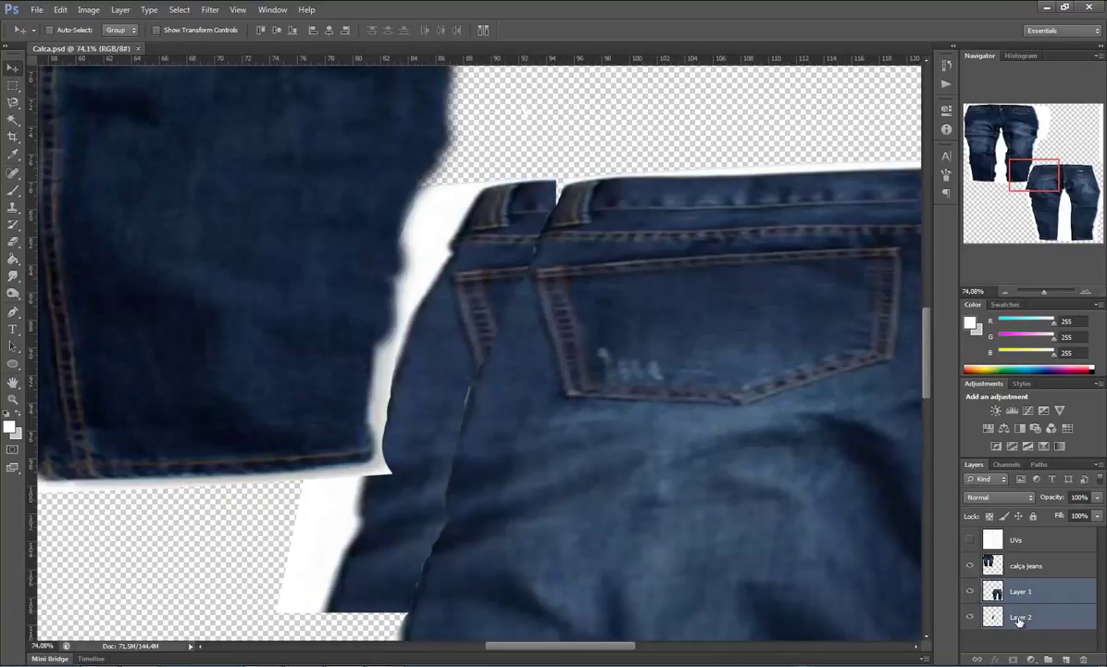
pyautogui.rightClick(1029, 596)
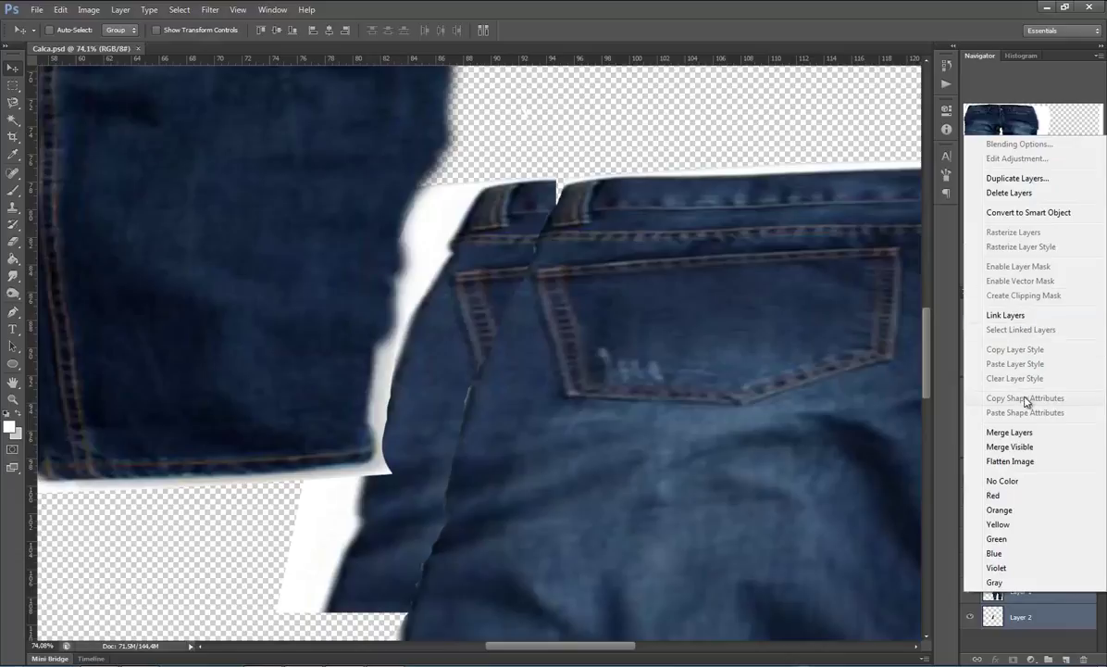
pyautogui.click(1017, 432)
pyautogui.click(970, 590)
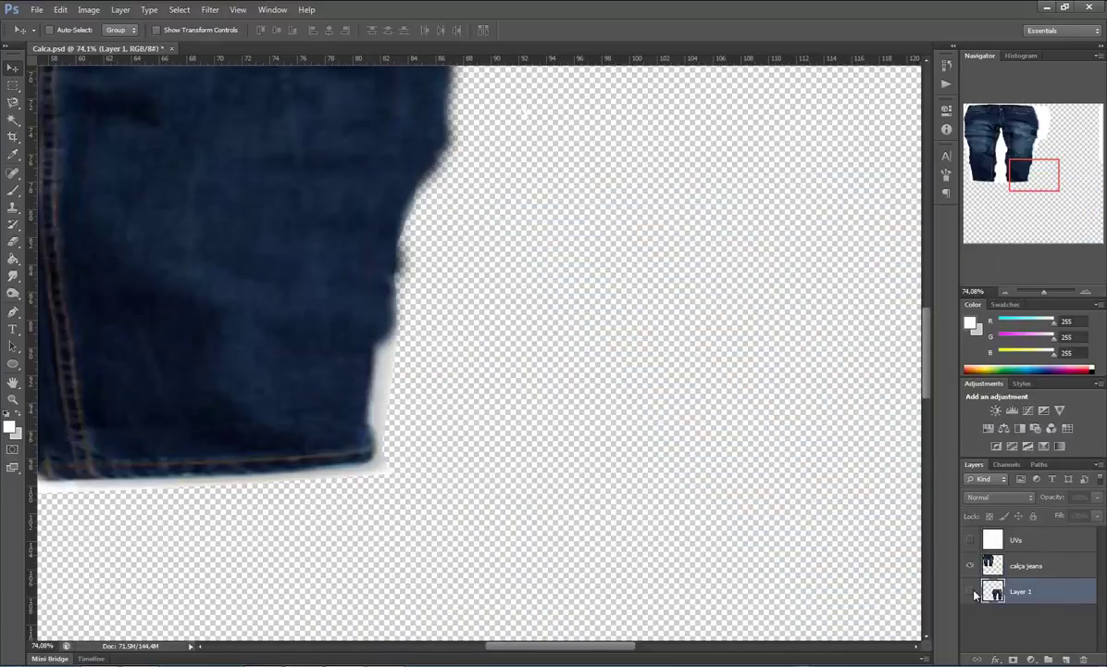
pyautogui.click(972, 592)
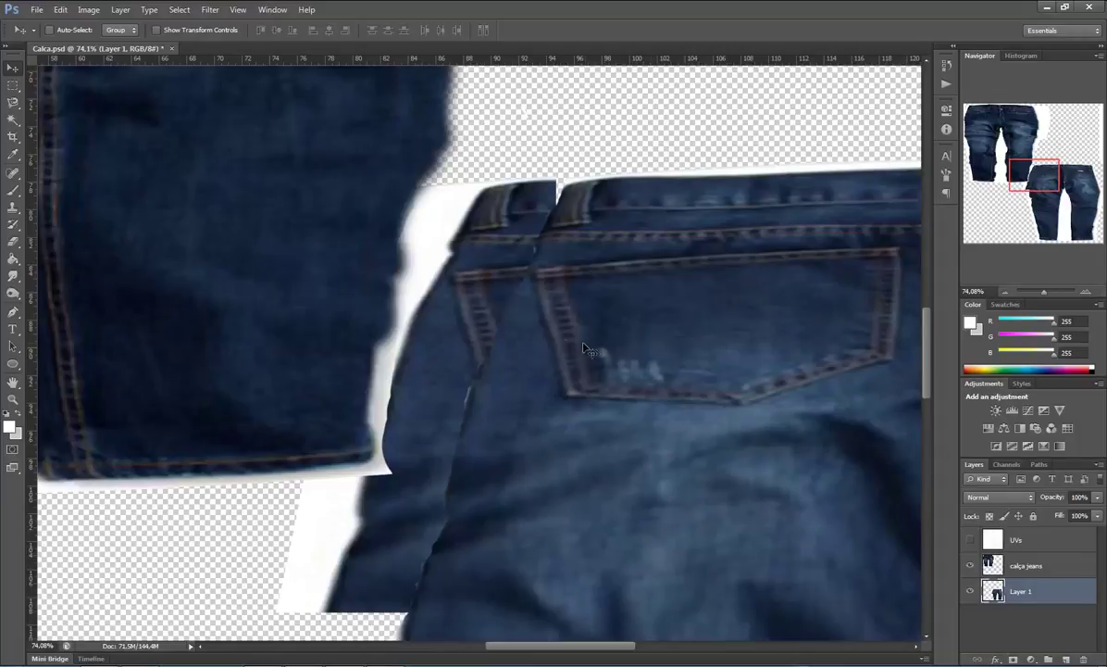
pyautogui.press('s')
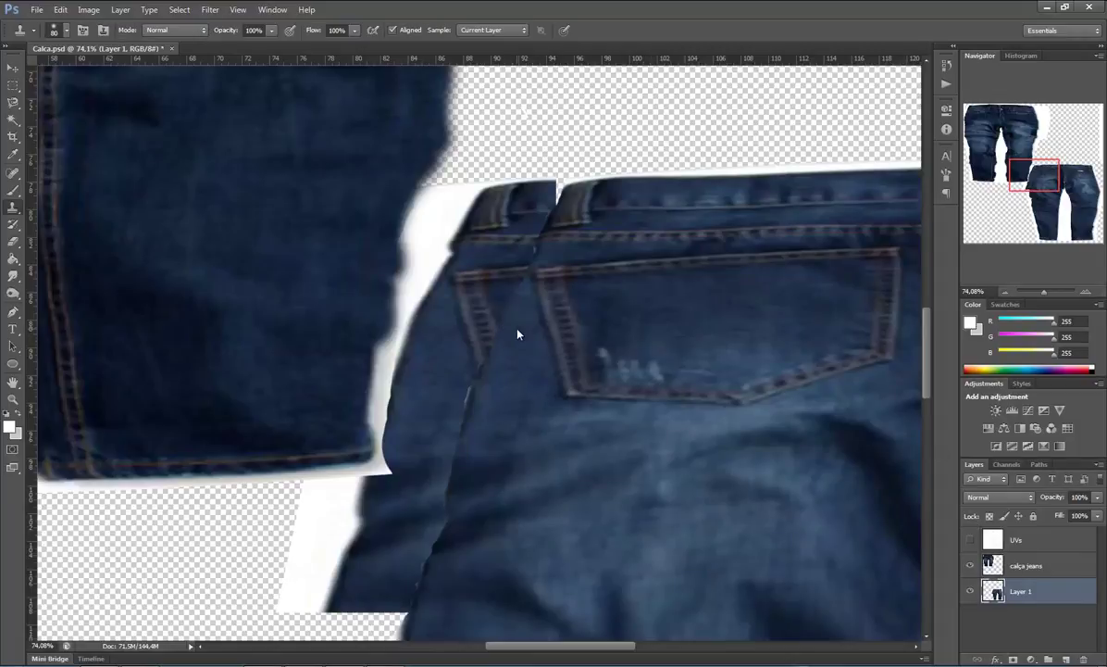
# Clone-stamp clean denim over the seam left of the back pocket
pyautogui.moveTo(1038, 211); pyautogui.dragTo(1040, 183)
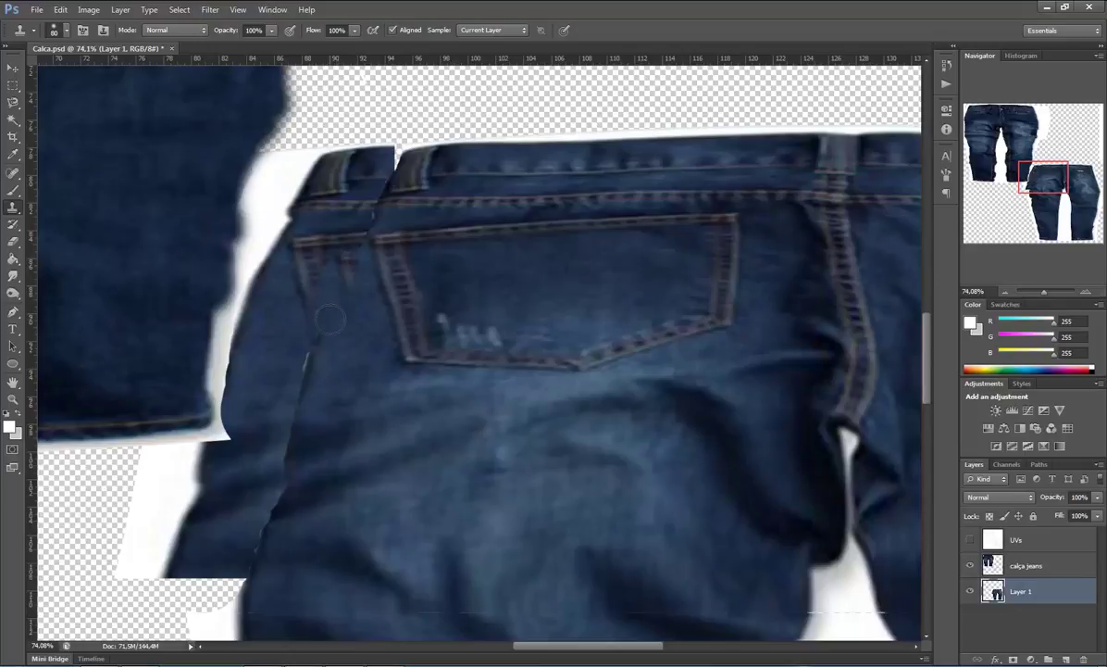
pyautogui.keyDown('alt'); pyautogui.click(339, 332); pyautogui.keyUp('alt')
pyautogui.moveTo(306, 360); pyautogui.dragTo(306, 362)
pyautogui.moveTo(296, 411)
pyautogui.mouseDown()
pyautogui.moveTo(287, 493)
pyautogui.moveTo(264, 504)
pyautogui.moveTo(239, 579)
pyautogui.mouseUp()
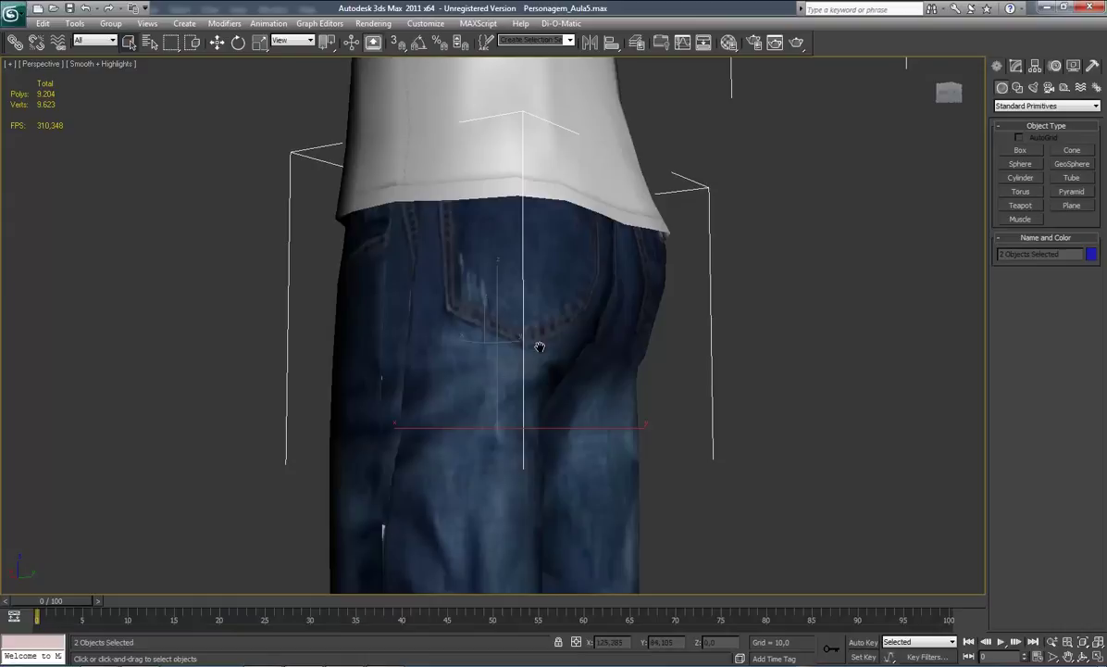
# Zoom in on the model's jeans in the Perspective viewport to inspect the retouched hip denim
pyautogui.moveTo(540, 347); pyautogui.dragTo(504, 339)
pyautogui.scroll(2, 505, 339)
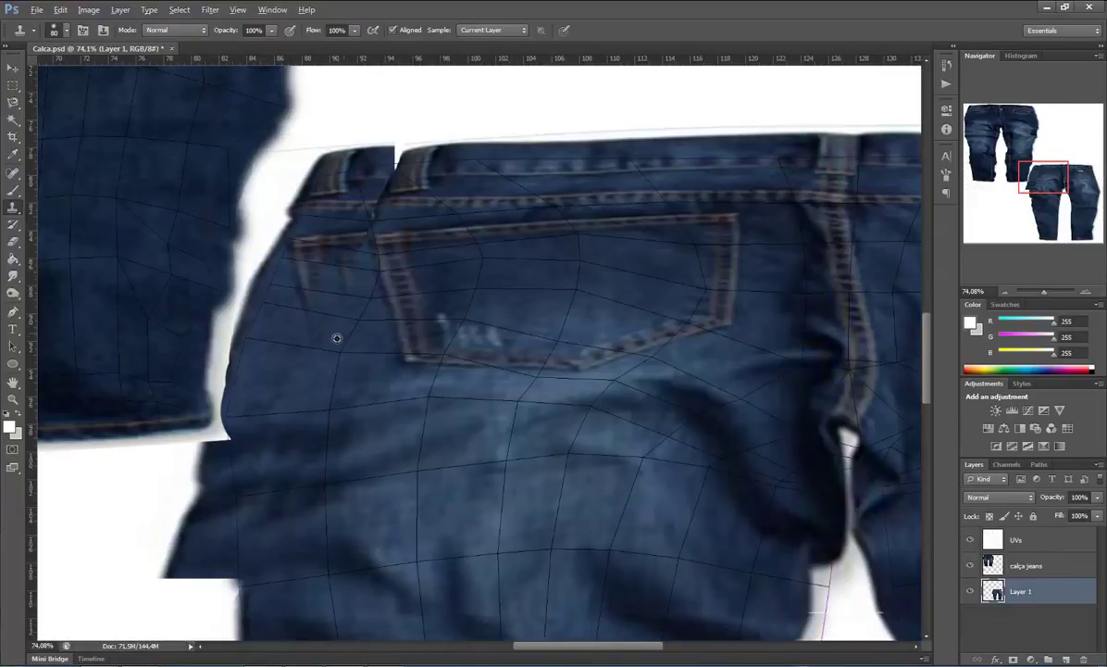
# Clone-stamp denim around the back pocket's left edge, undoing a stray white streak
pyautogui.moveTo(284, 231)
pyautogui.mouseDown()
pyautogui.moveTo(307, 244)
pyautogui.moveTo(329, 227)
pyautogui.mouseUp()
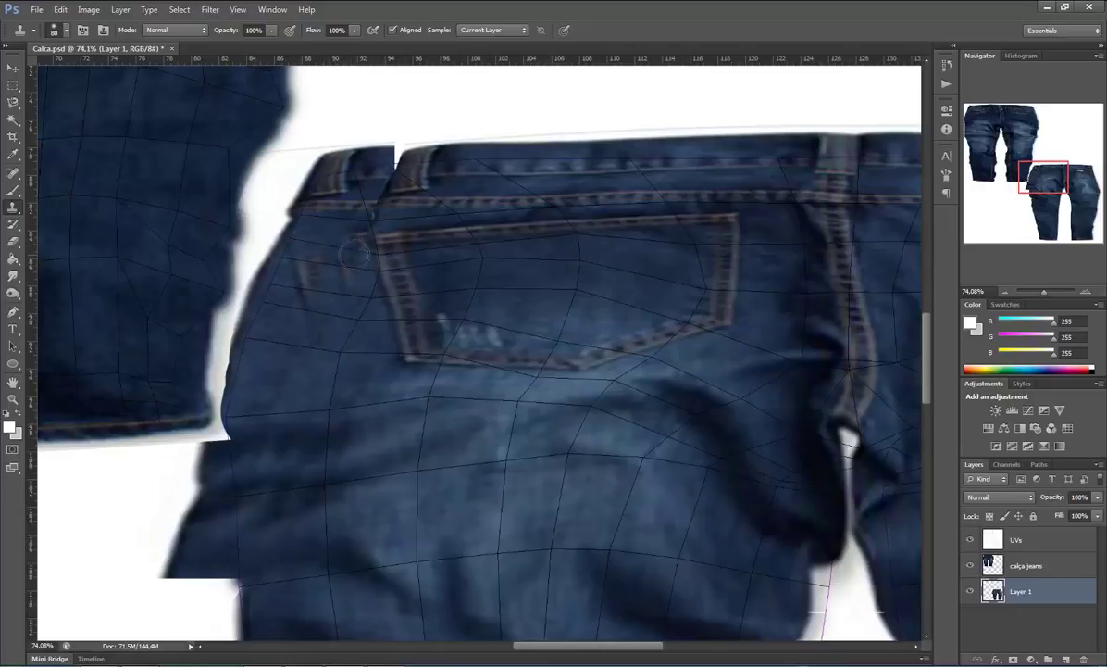
pyautogui.moveTo(302, 289); pyautogui.dragTo(289, 310)
pyautogui.moveTo(343, 290)
pyautogui.mouseDown()
pyautogui.moveTo(310, 270)
pyautogui.moveTo(318, 275)
pyautogui.mouseUp()
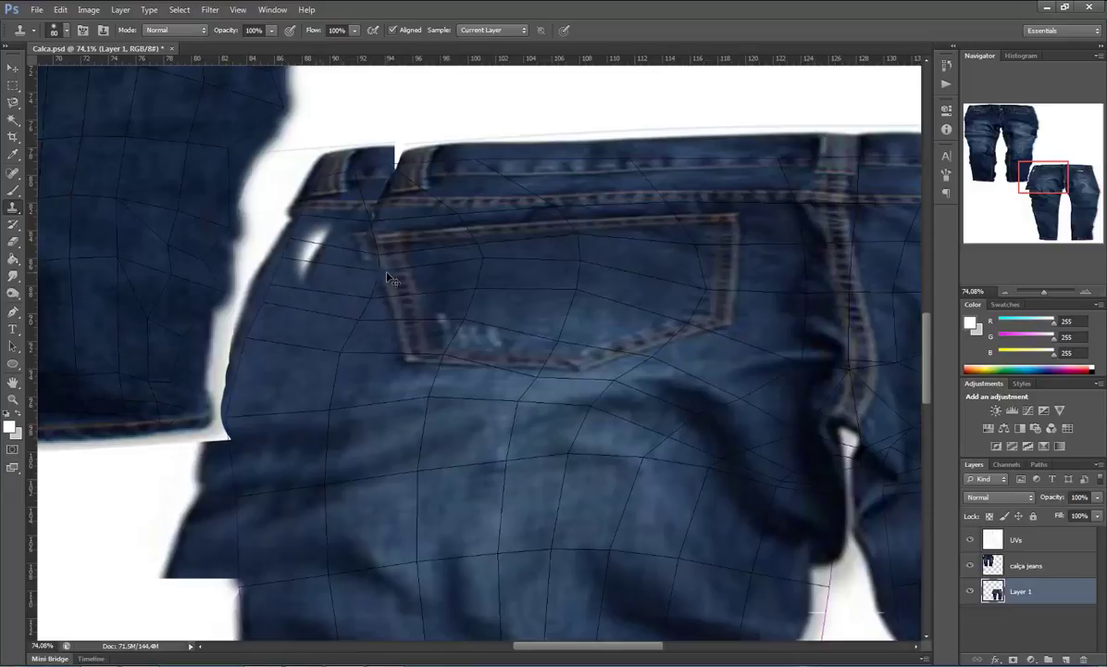
pyautogui.hotkey('ctrl', 'z')
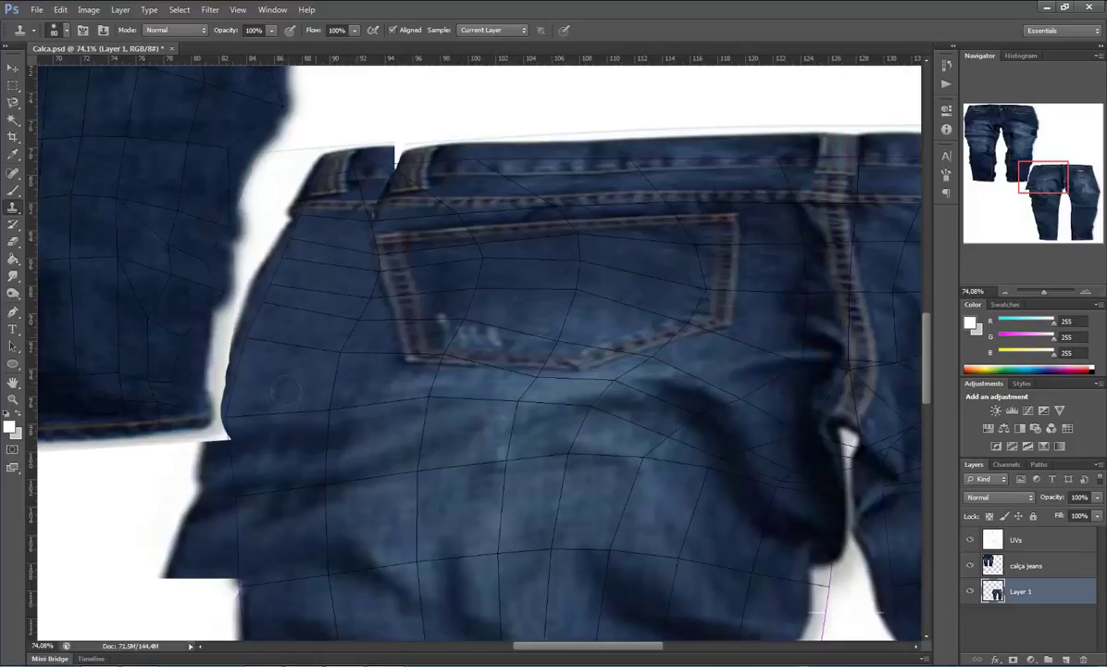
# Touch up waistband denim, set a new clone source, and zoom in with a smaller brush
pyautogui.moveTo(365, 210); pyautogui.dragTo(355, 213)
pyautogui.press('alt')
pyautogui.moveTo(1046, 293); pyautogui.dragTo(1050, 292)
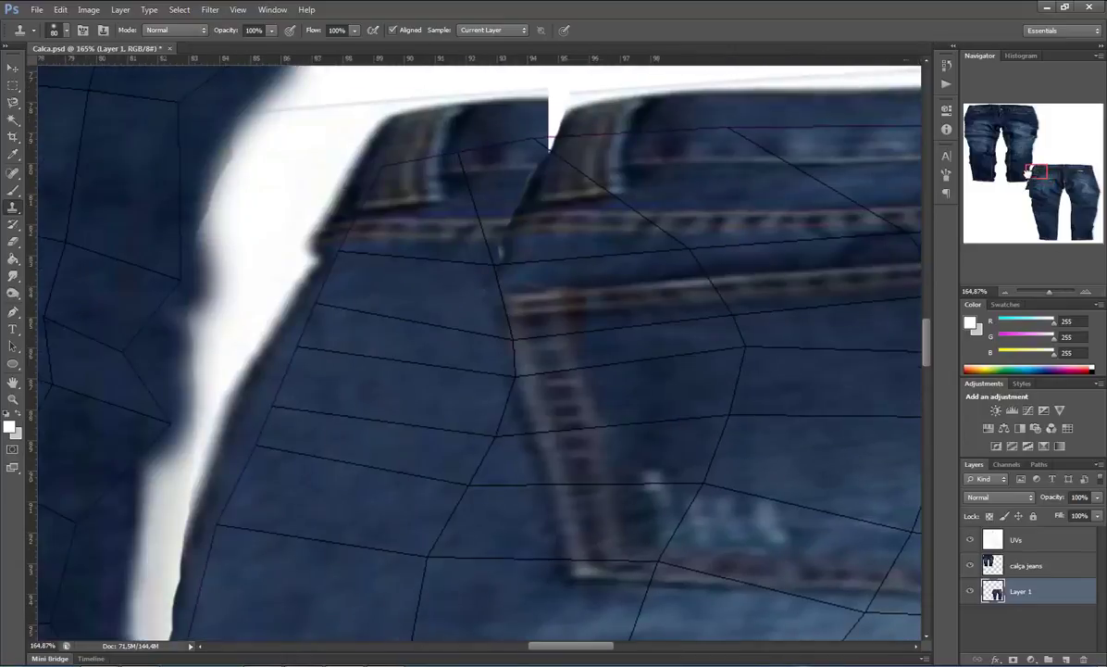
pyautogui.moveTo(1038, 180); pyautogui.dragTo(1031, 173)
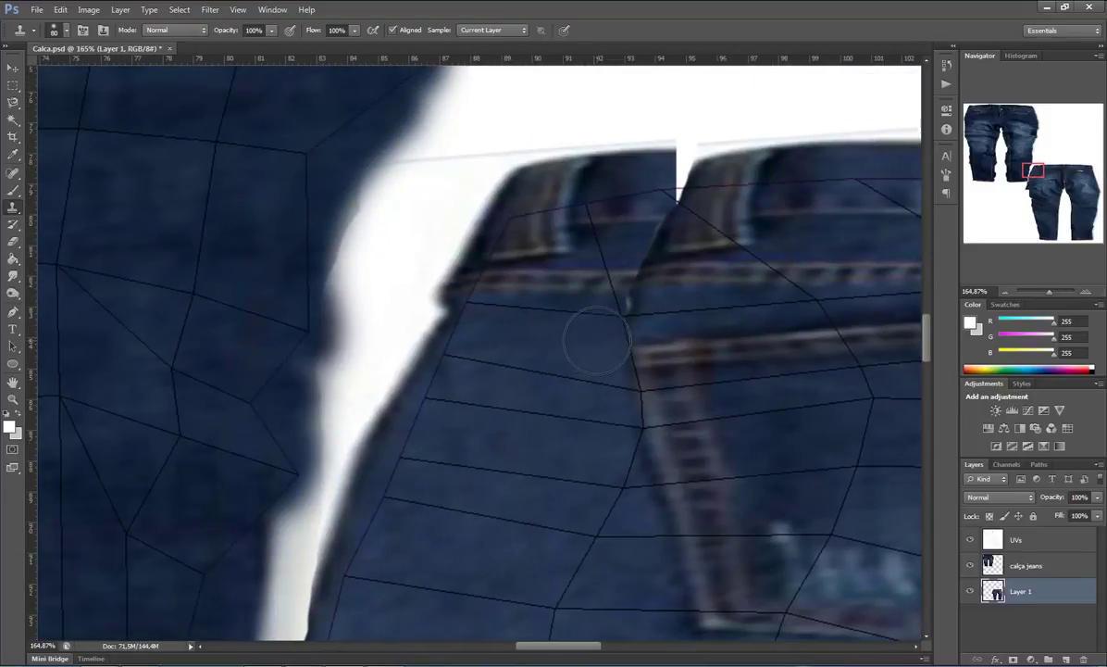
pyautogui.press('[')
pyautogui.press('[')
pyautogui.press('[')
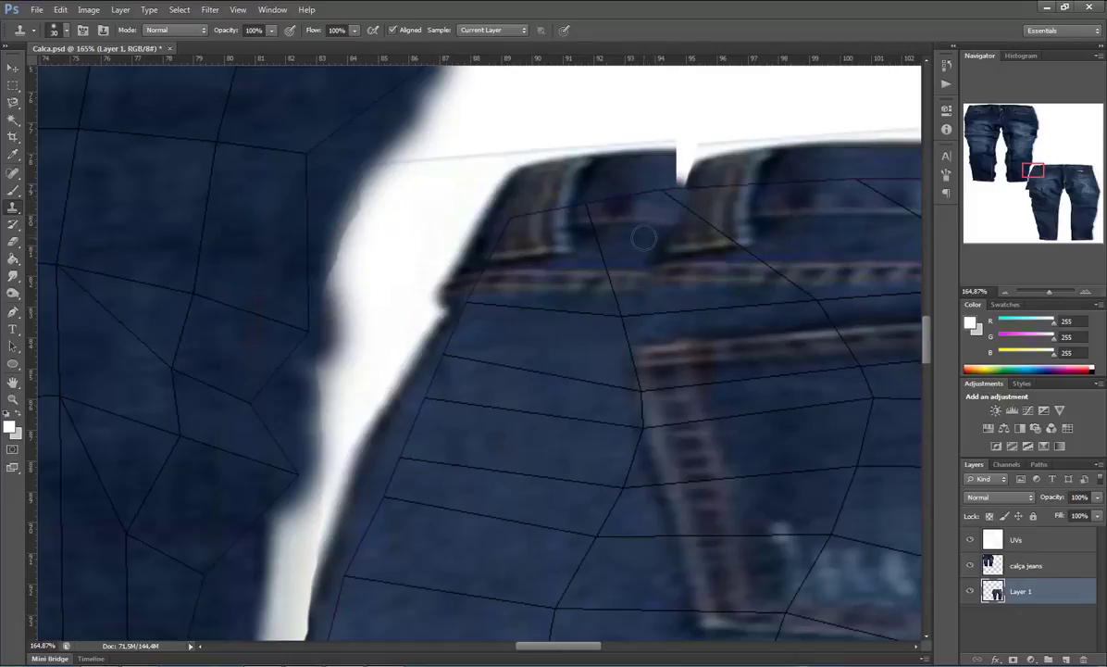
# Clone denim along the waistband to smooth it left of the belt loop
pyautogui.scroll(-1, 648, 245)
pyautogui.scroll(-2, 653, 255)
pyautogui.scroll(2, 662, 266)
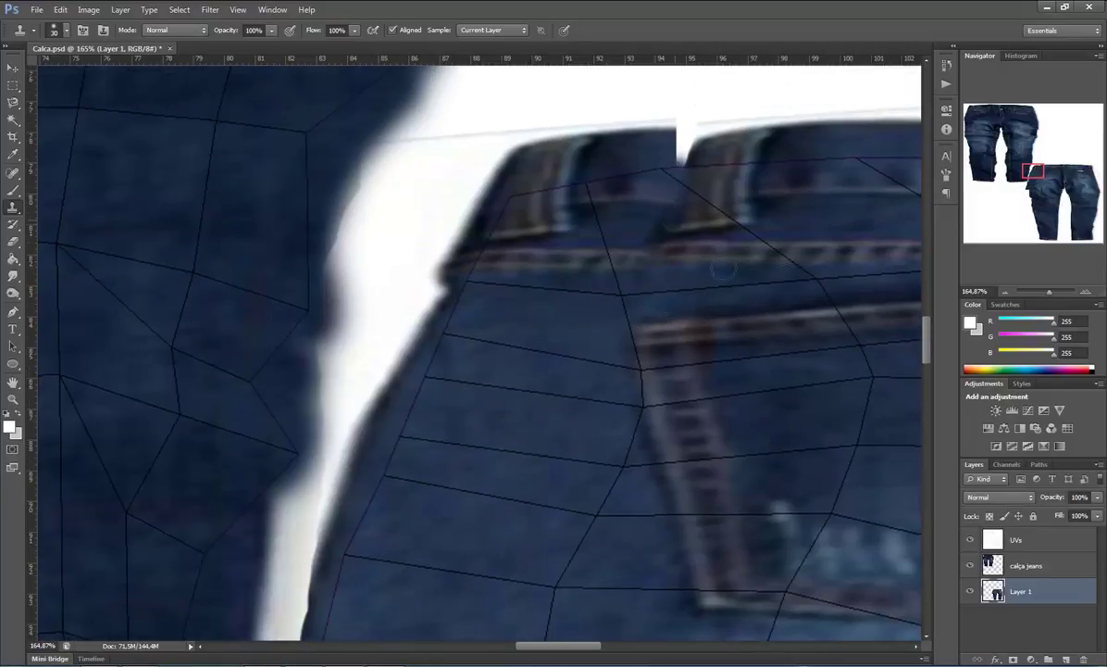
pyautogui.moveTo(1050, 297); pyautogui.dragTo(1047, 293)
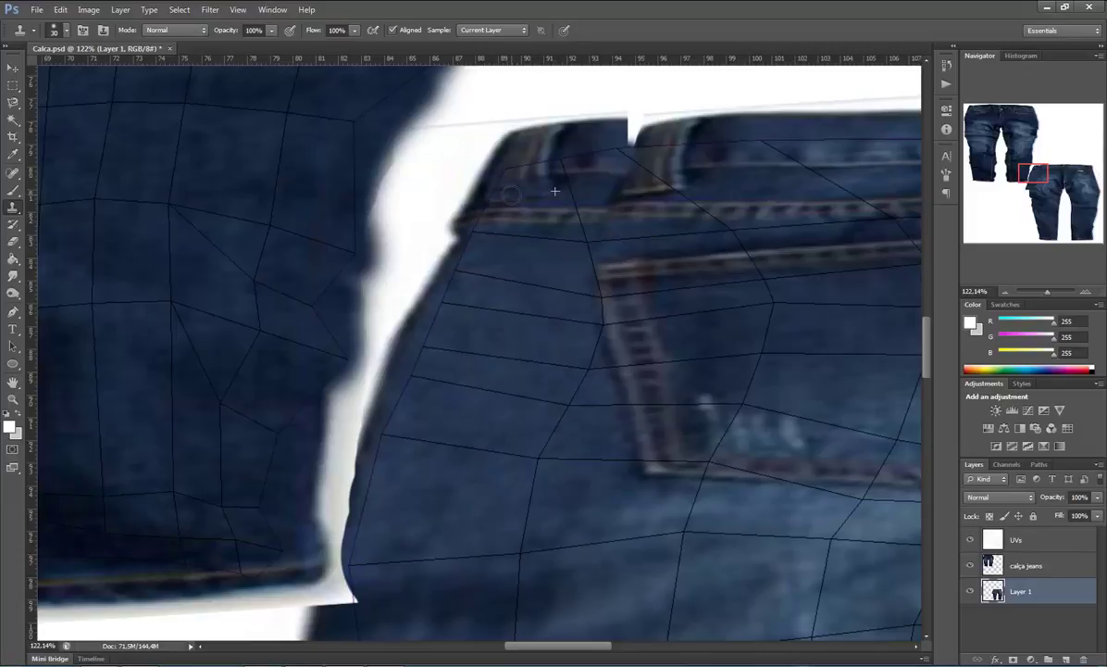
pyautogui.moveTo(510, 195); pyautogui.dragTo(517, 188)
pyautogui.moveTo(536, 168)
pyautogui.mouseDown()
pyautogui.moveTo(536, 150)
pyautogui.moveTo(519, 174)
pyautogui.mouseUp()
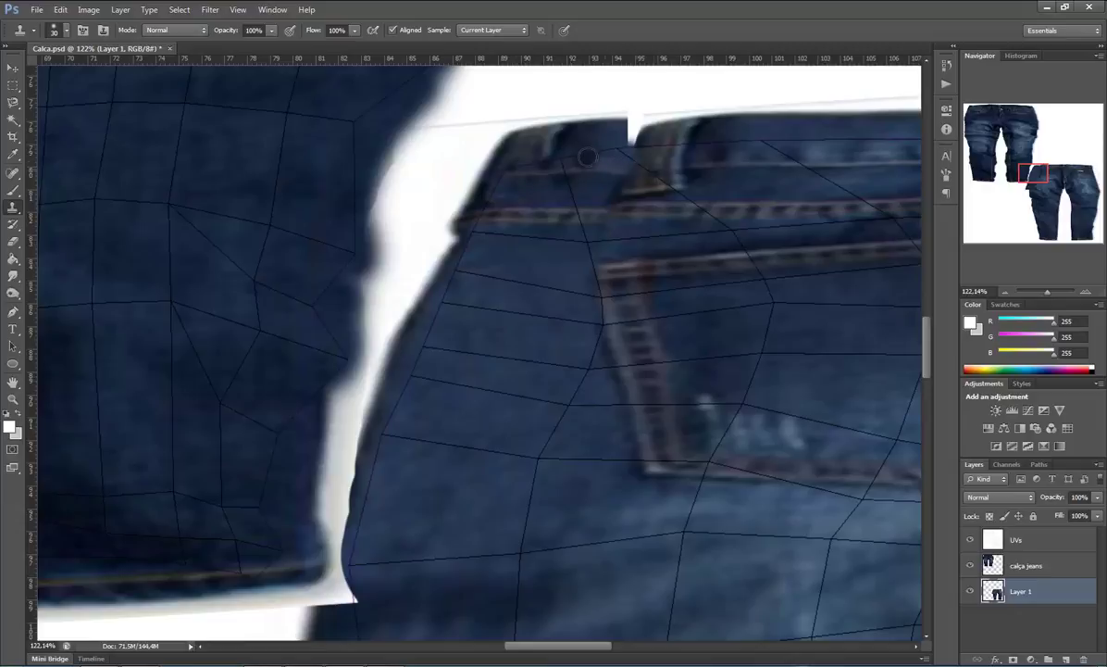
# Resample denim near the right belt loop, hide the UVs overlay, and switch to 3ds Max
pyautogui.keyDown('alt'); pyautogui.click(646, 168); pyautogui.keyUp('alt')
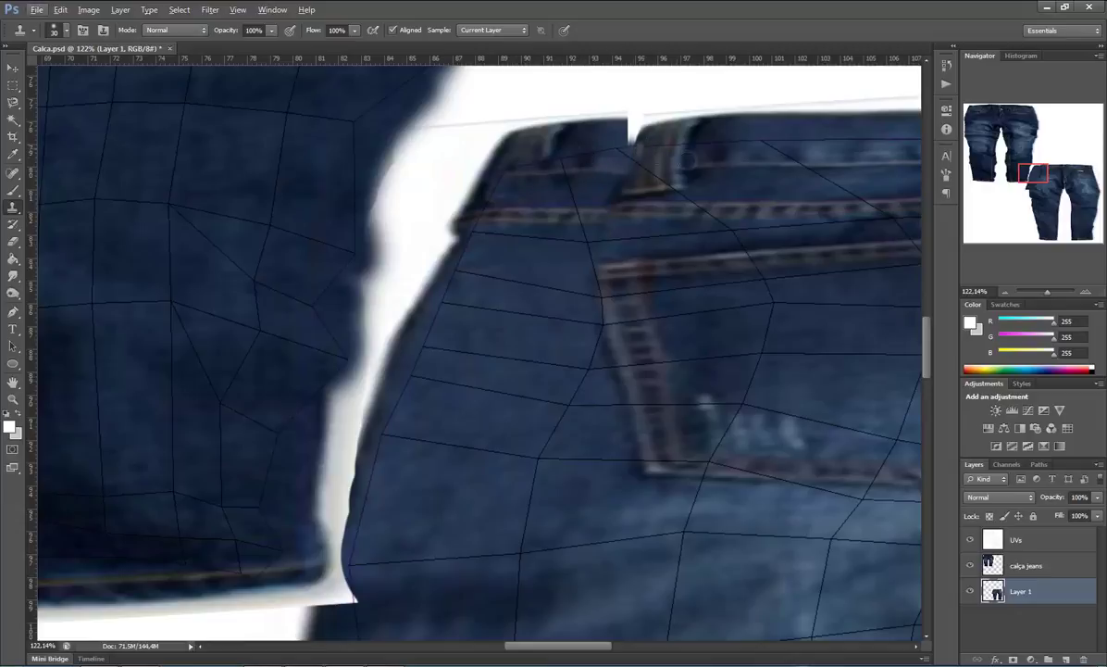
pyautogui.click(972, 540)
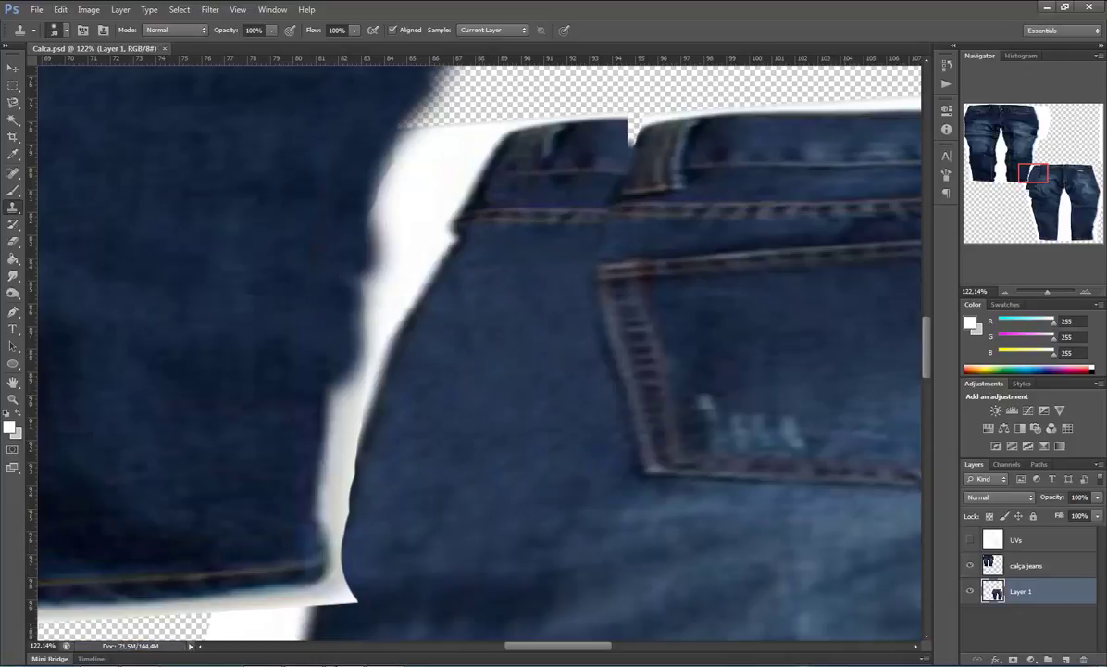
pyautogui.hotkey('alt', 'Tab')
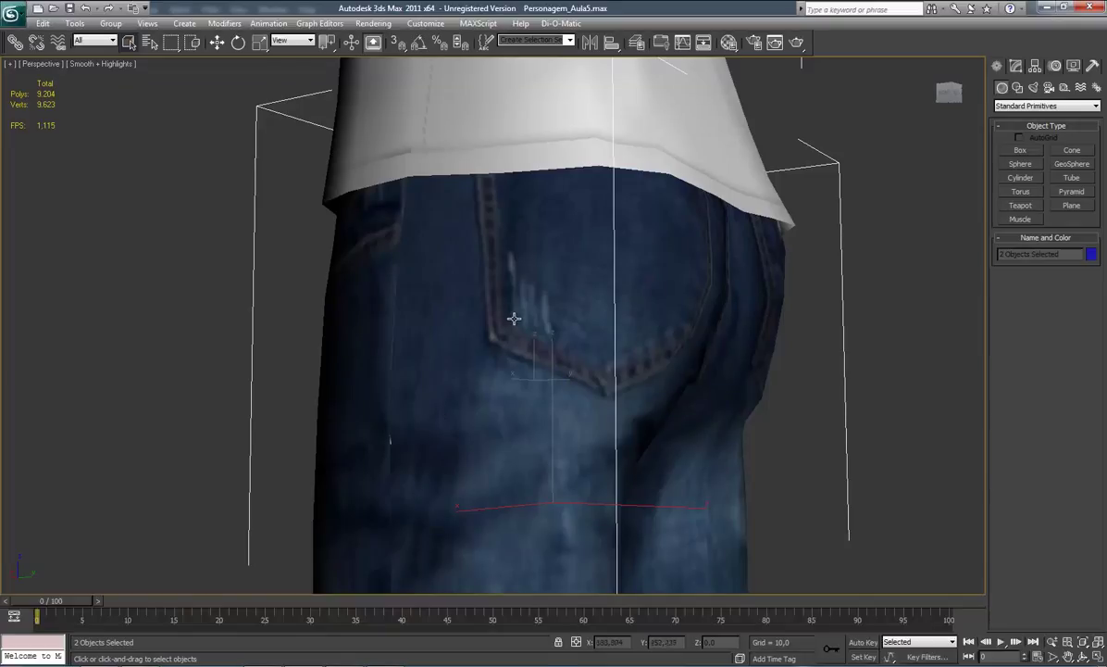
# Orbit out to frame the whole character in a front view
pyautogui.scroll(-3, 514, 319)
pyautogui.moveTo(506, 388)
pyautogui.mouseDown()
pyautogui.moveTo(454, 382)
pyautogui.moveTo(569, 379)
pyautogui.moveTo(551, 383)
pyautogui.moveTo(550, 410)
pyautogui.moveTo(498, 368)
pyautogui.moveTo(413, 361)
pyautogui.moveTo(487, 388)
pyautogui.mouseUp()
pyautogui.rightClick(436, 227)
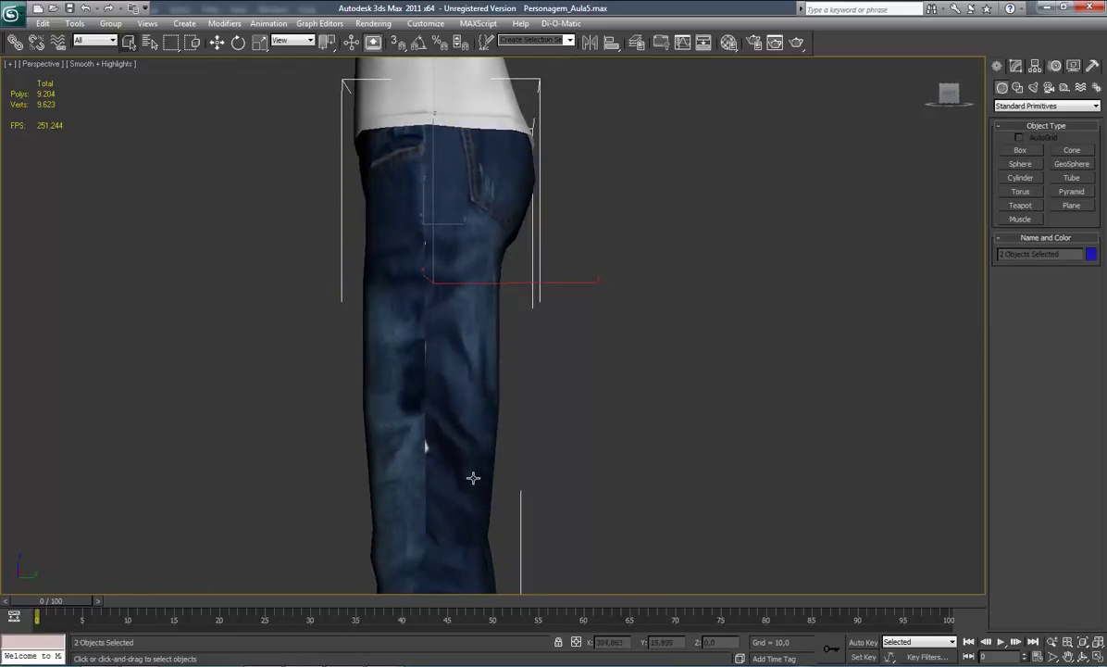
pyautogui.hotkey('shift', 'z')
pyautogui.hotkey('ctrl', 'r')
pyautogui.scroll(2, 372, 406)
# Orbit to three-quarter, side and back views of the jeans, then return to Photoshop
pyautogui.moveTo(373, 407)
pyautogui.mouseDown()
pyautogui.moveTo(502, 395)
pyautogui.moveTo(455, 393)
pyautogui.moveTo(615, 396)
pyautogui.moveTo(574, 398)
pyautogui.mouseUp()
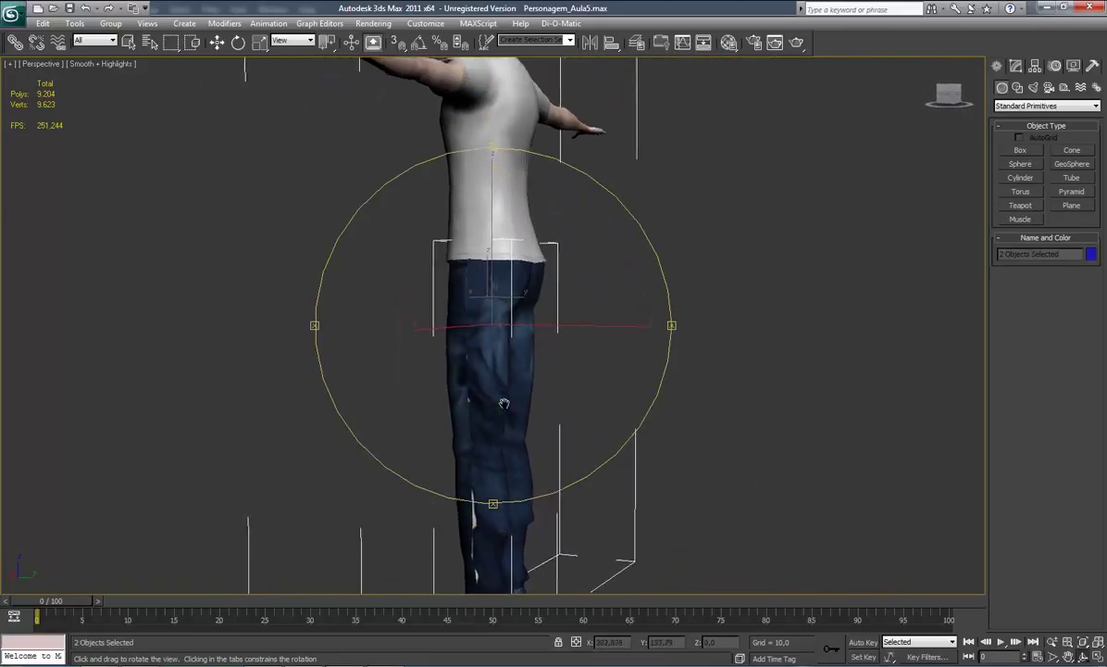
pyautogui.scroll(2, 502, 459)
pyautogui.moveTo(497, 307); pyautogui.dragTo(516, 290)
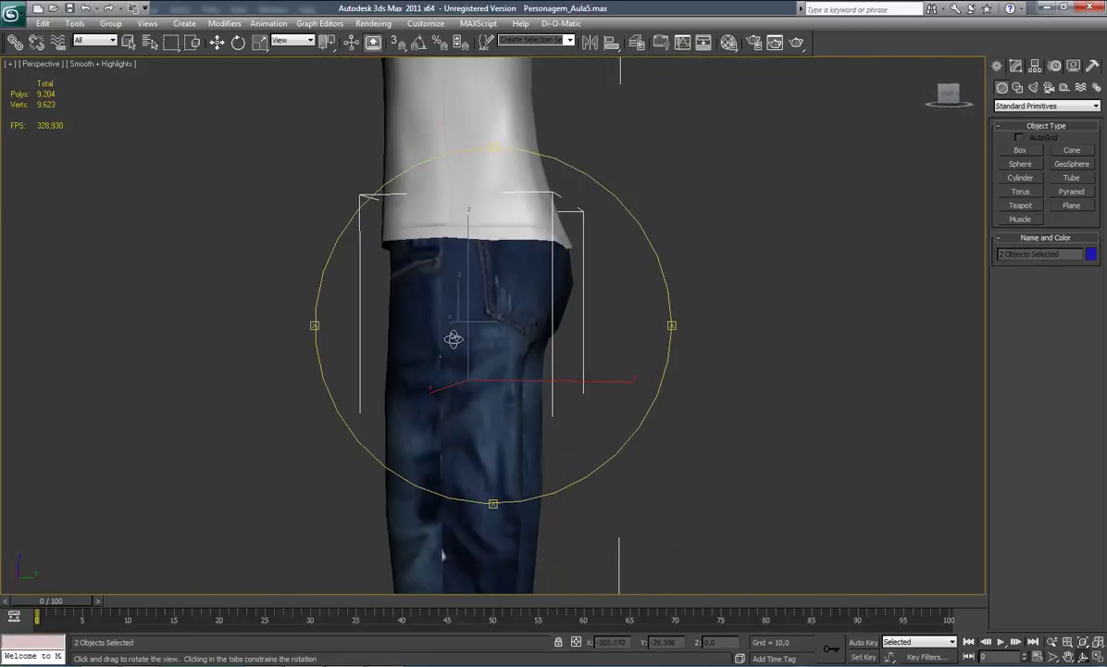
pyautogui.moveTo(512, 358)
pyautogui.mouseDown()
pyautogui.moveTo(388, 343)
pyautogui.moveTo(516, 366)
pyautogui.moveTo(448, 369)
pyautogui.moveTo(544, 392)
pyautogui.moveTo(422, 388)
pyautogui.moveTo(617, 400)
pyautogui.moveTo(333, 375)
pyautogui.mouseUp()
pyautogui.scroll(-3, 447, 368)
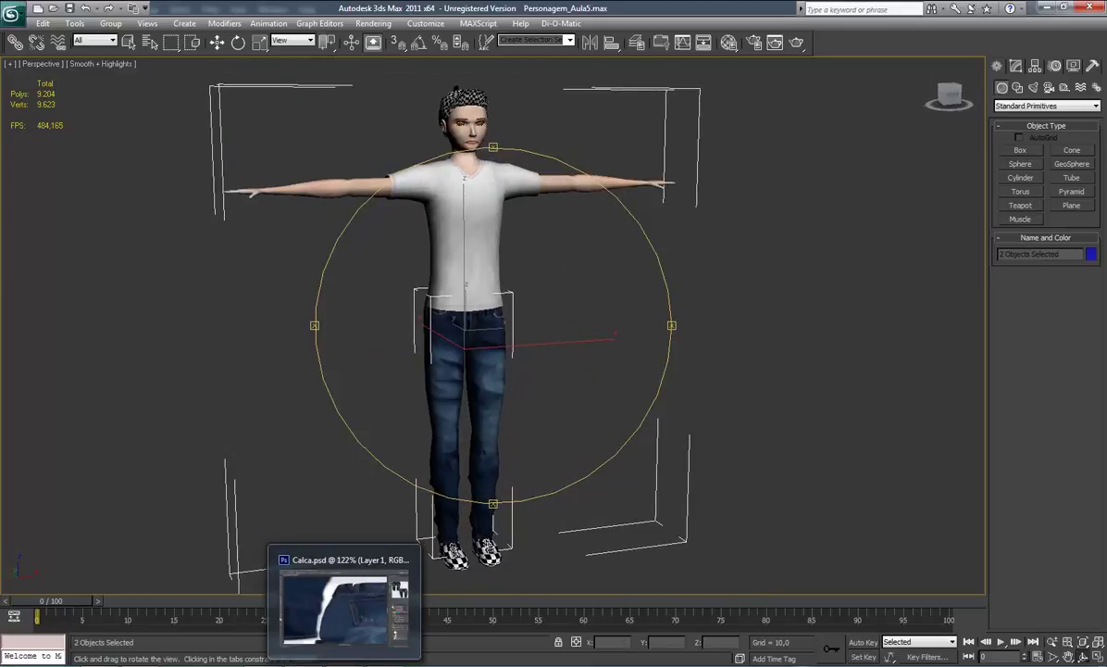
pyautogui.click(345, 606)
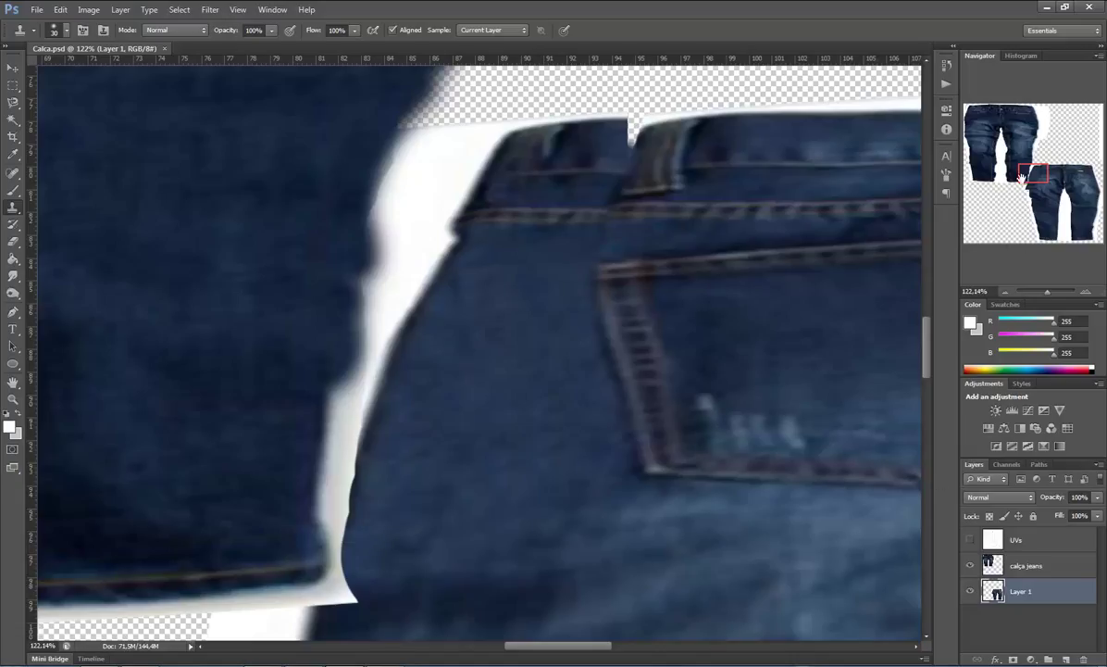
# Zoom out and frame the back jeans piece on the canvas
pyautogui.moveTo(1034, 173); pyautogui.dragTo(1037, 176)
pyautogui.moveTo(1047, 292); pyautogui.dragTo(1041, 292)
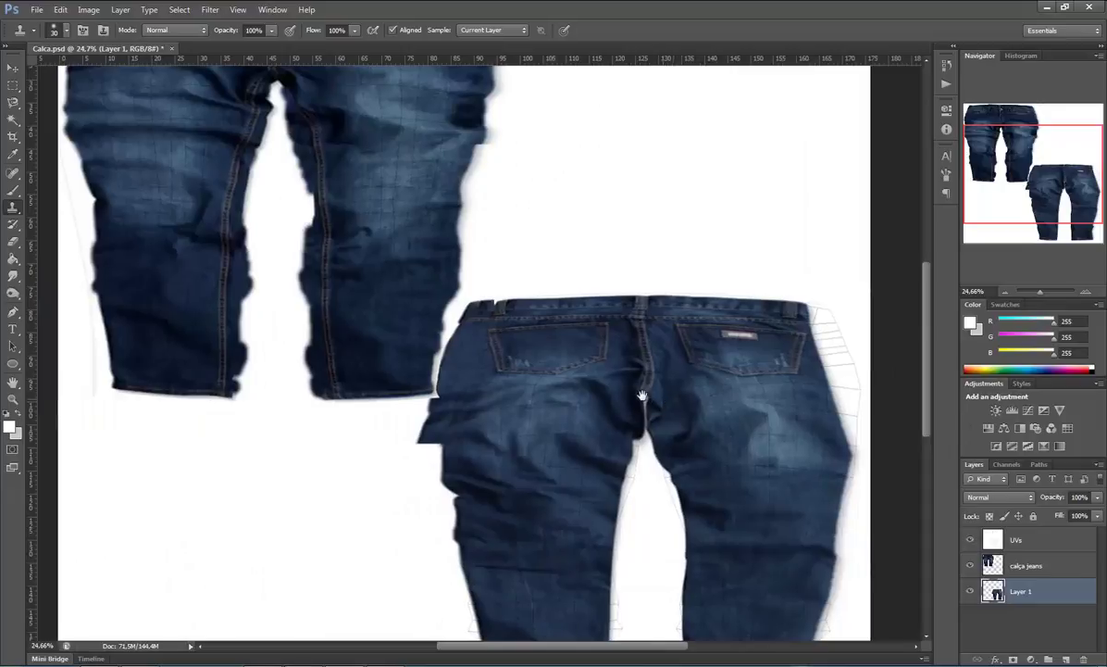
pyautogui.moveTo(661, 402); pyautogui.dragTo(476, 372)
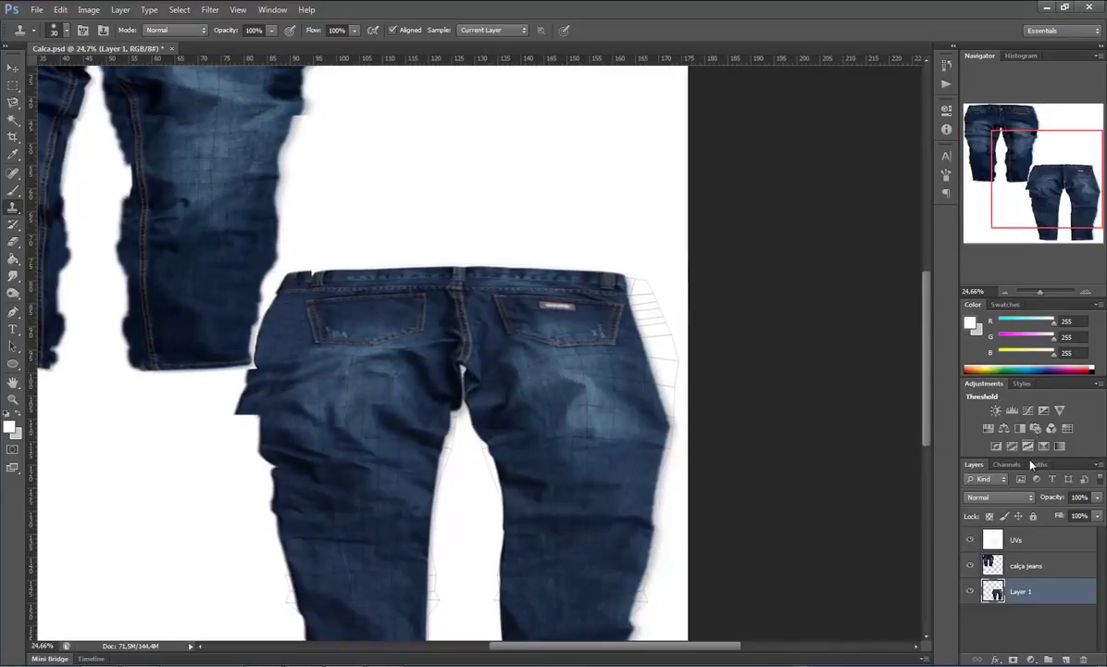
pyautogui.press('z')
pyautogui.moveTo(519, 278); pyautogui.dragTo(533, 277)
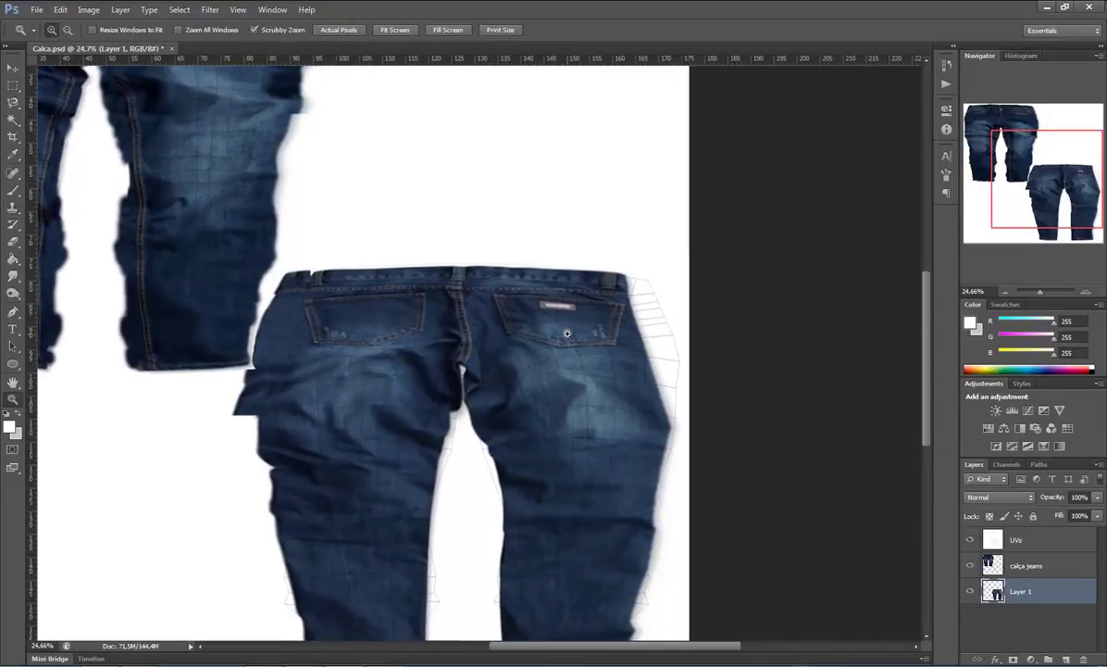
# Marquee-select the right hip with its waistband and copy it onto a new Layer 2
pyautogui.click(12, 86)
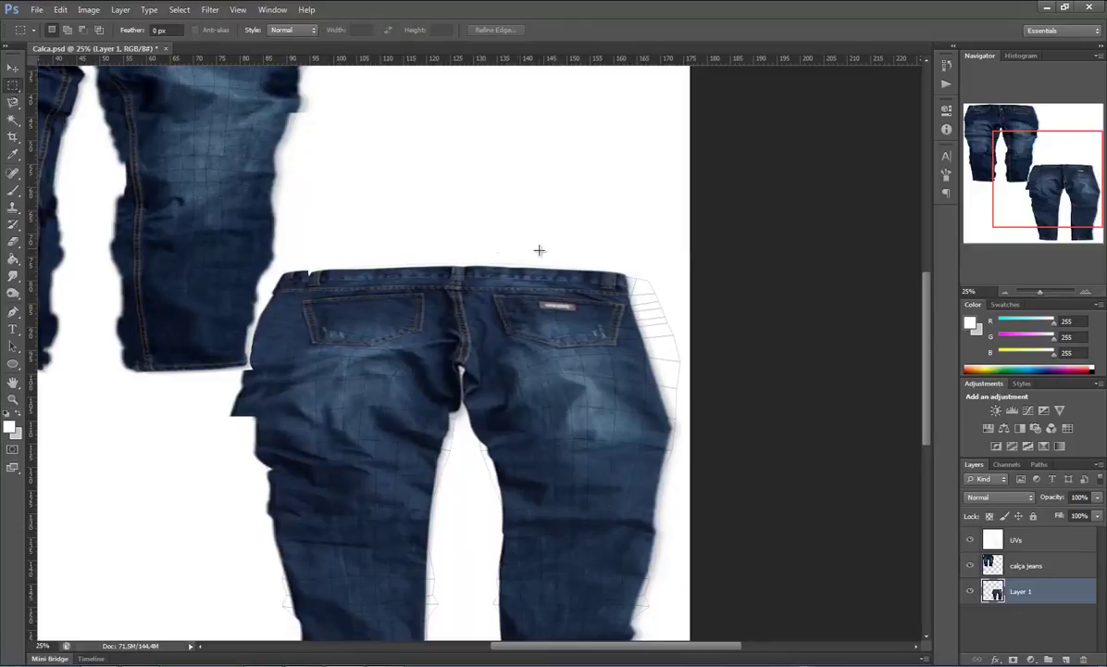
pyautogui.moveTo(572, 262); pyautogui.dragTo(677, 425)
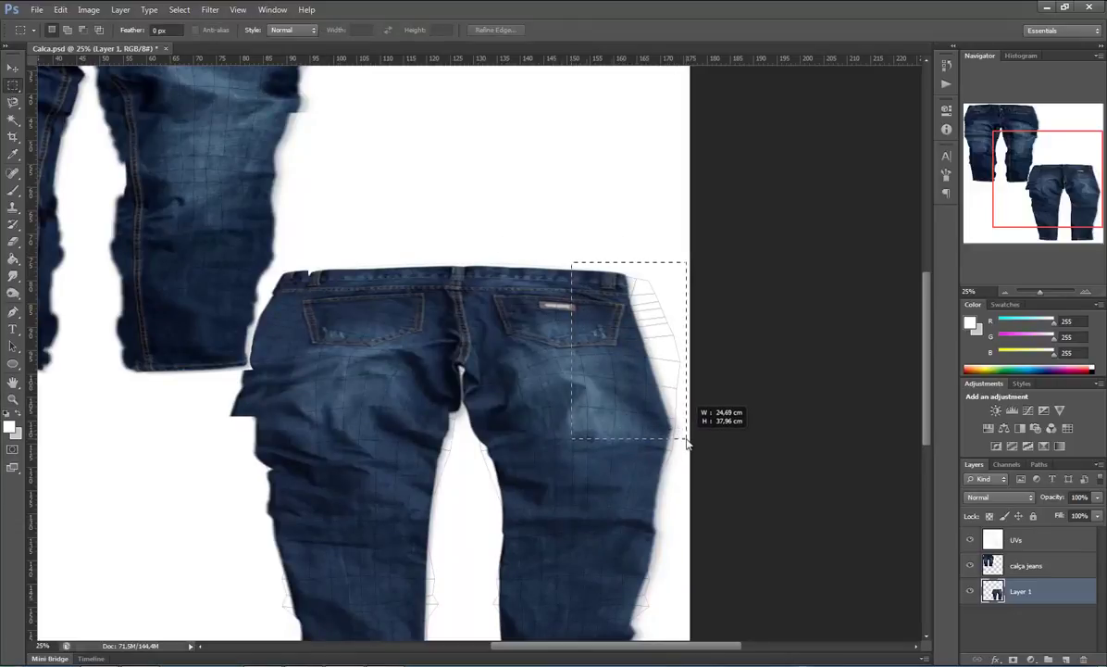
pyautogui.moveTo(677, 427); pyautogui.dragTo(685, 480)
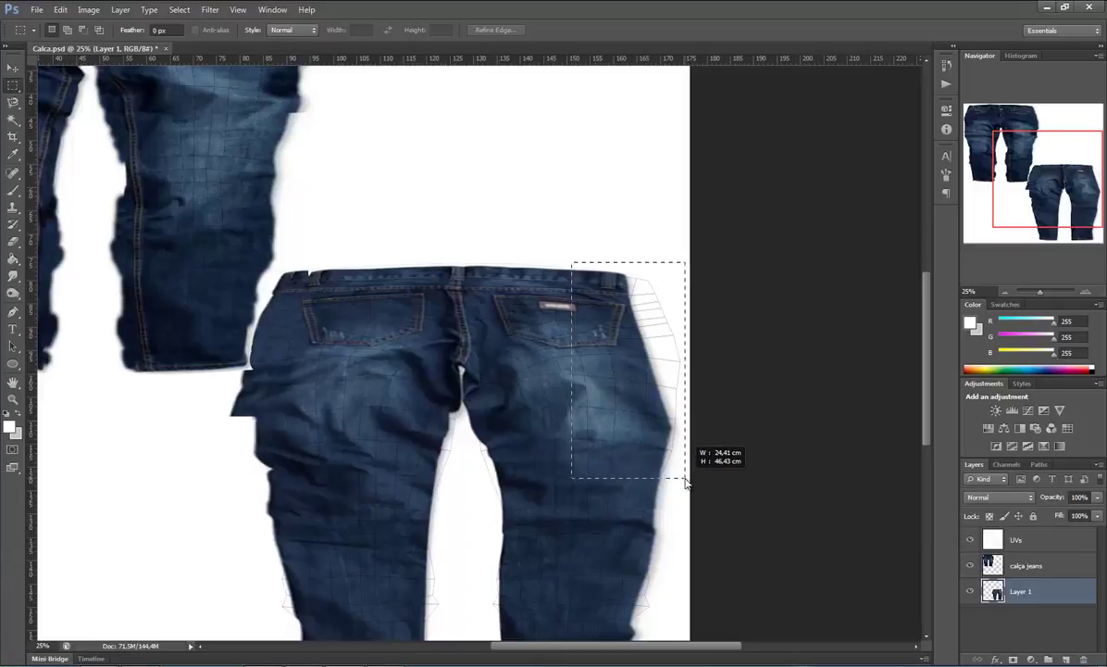
pyautogui.click(685, 480)
pyautogui.moveTo(566, 245); pyautogui.dragTo(693, 499)
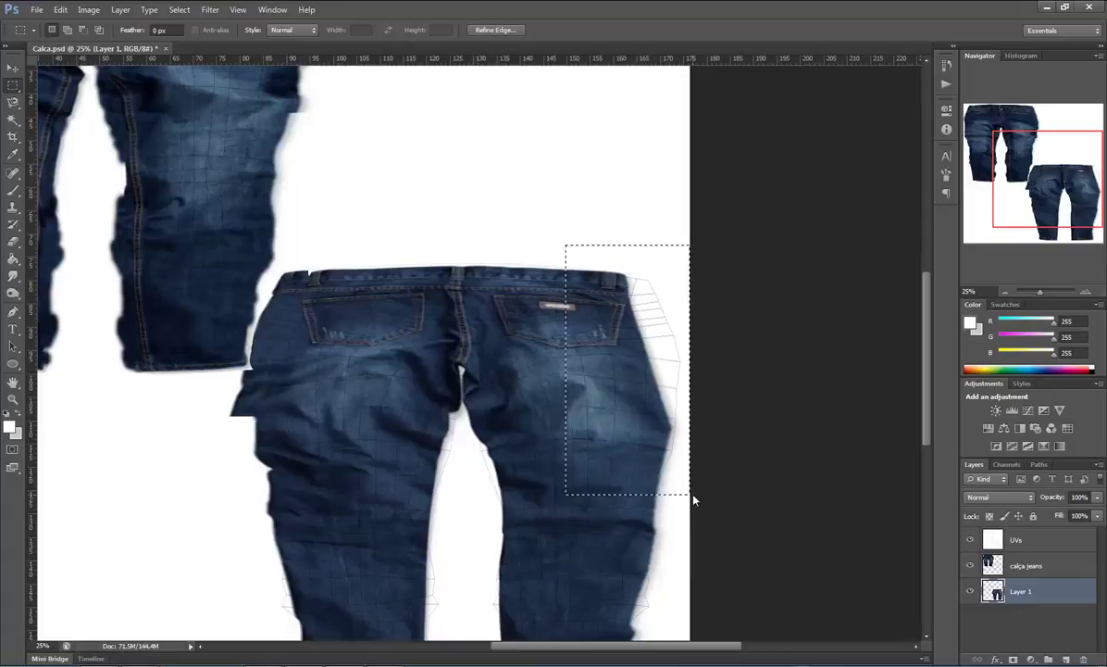
pyautogui.hotkey('ctrl', 'j')
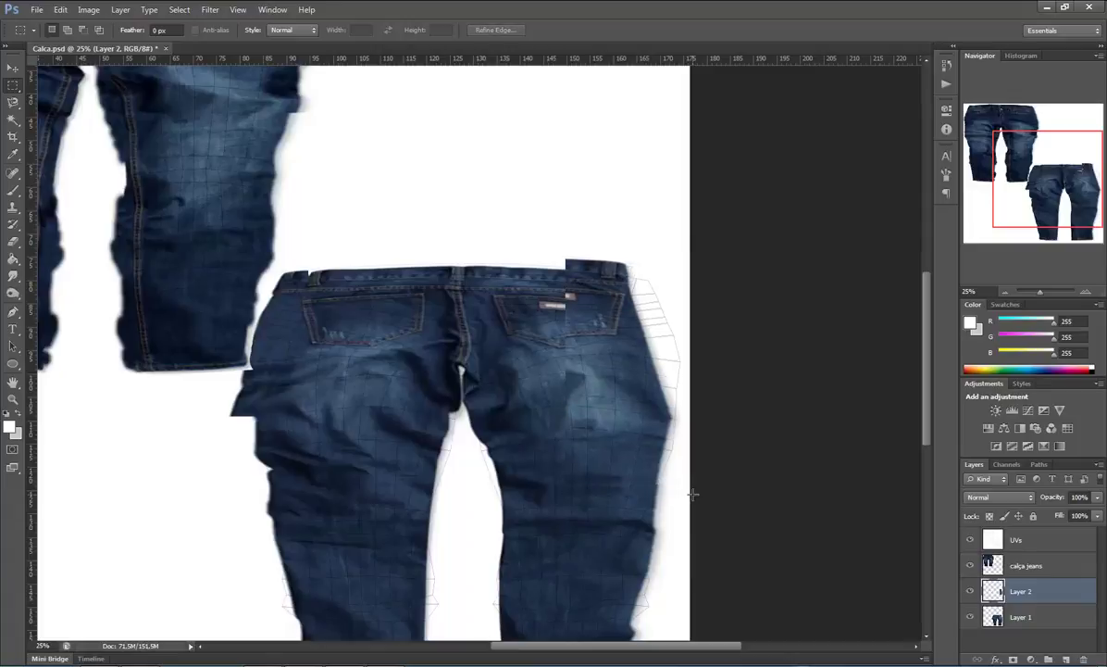
pyautogui.press('v')
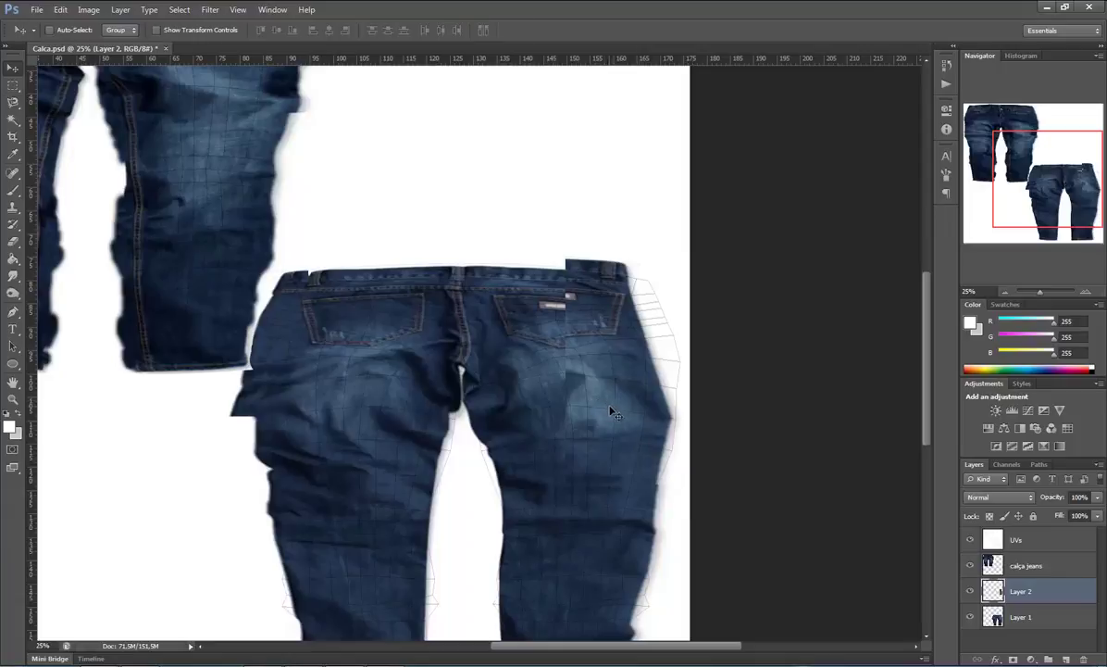
# Shift the copied denim right and down, then move Layer 2 below Layer 1
pyautogui.moveTo(630, 418)
pyautogui.mouseDown()
pyautogui.moveTo(689, 426)
pyautogui.moveTo(670, 430)
pyautogui.mouseUp()
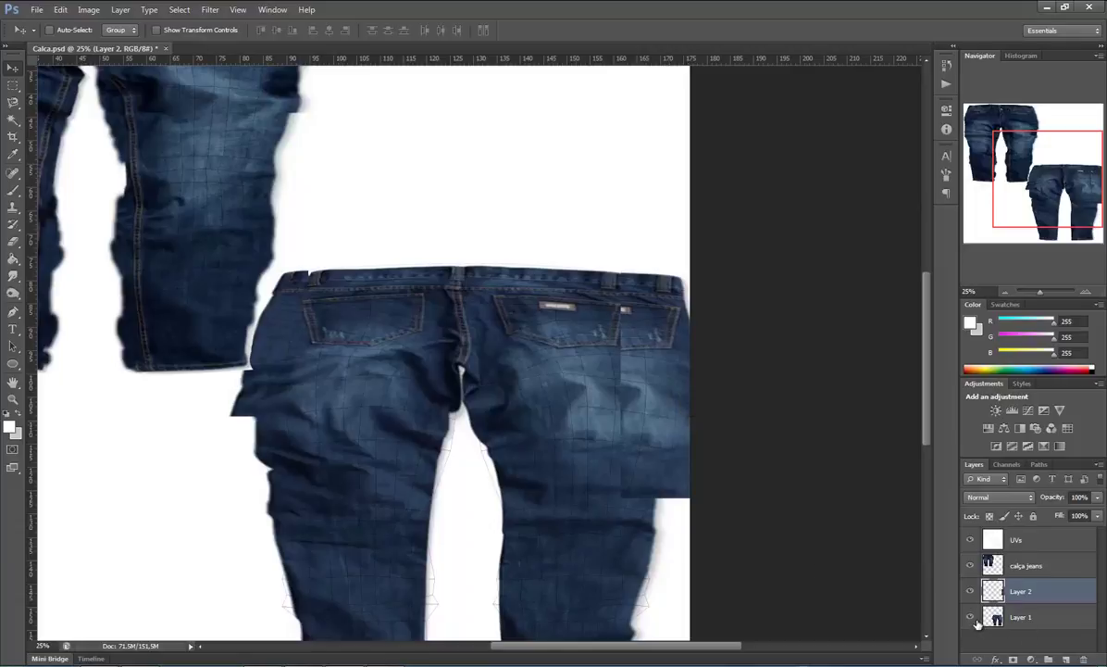
pyautogui.click(1018, 617)
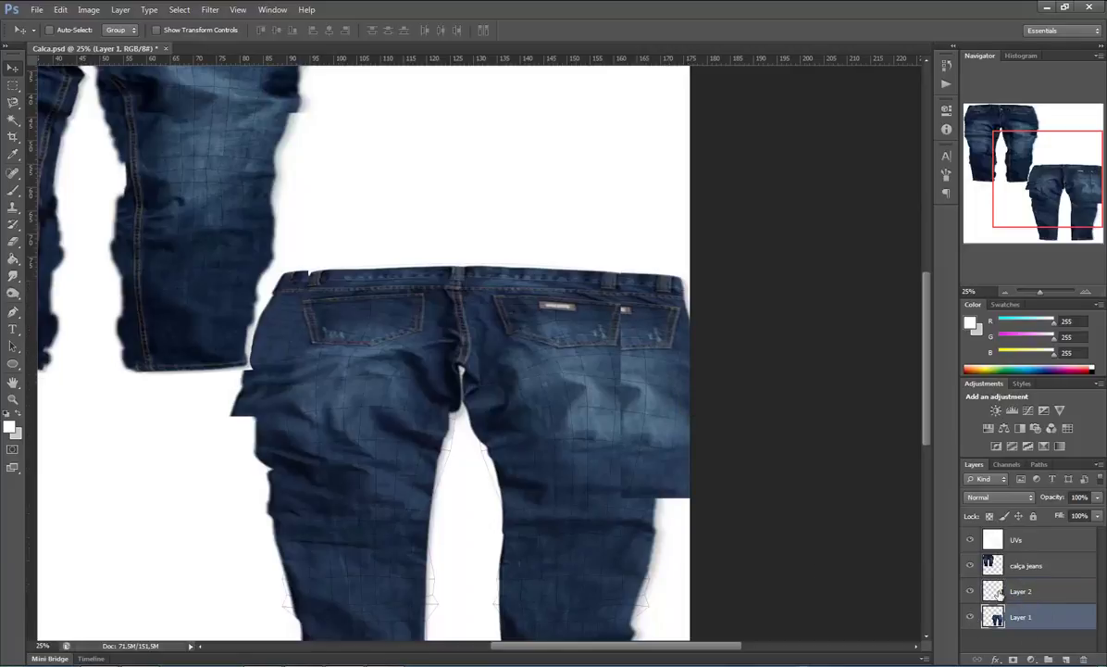
pyautogui.doubleClick(994, 594)
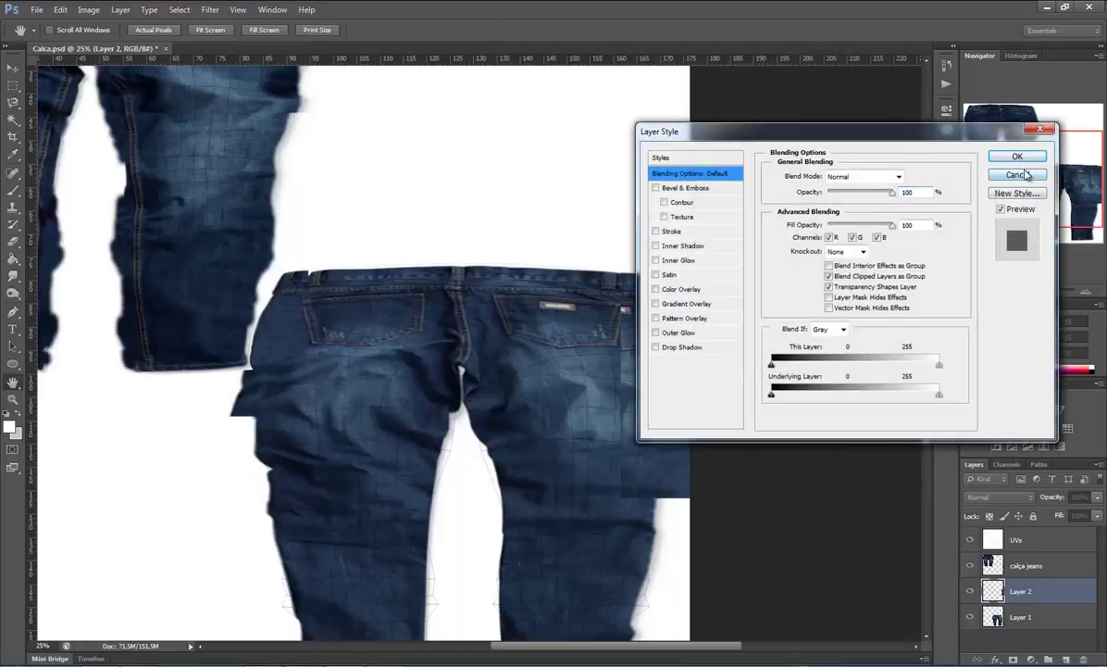
pyautogui.click(1012, 174)
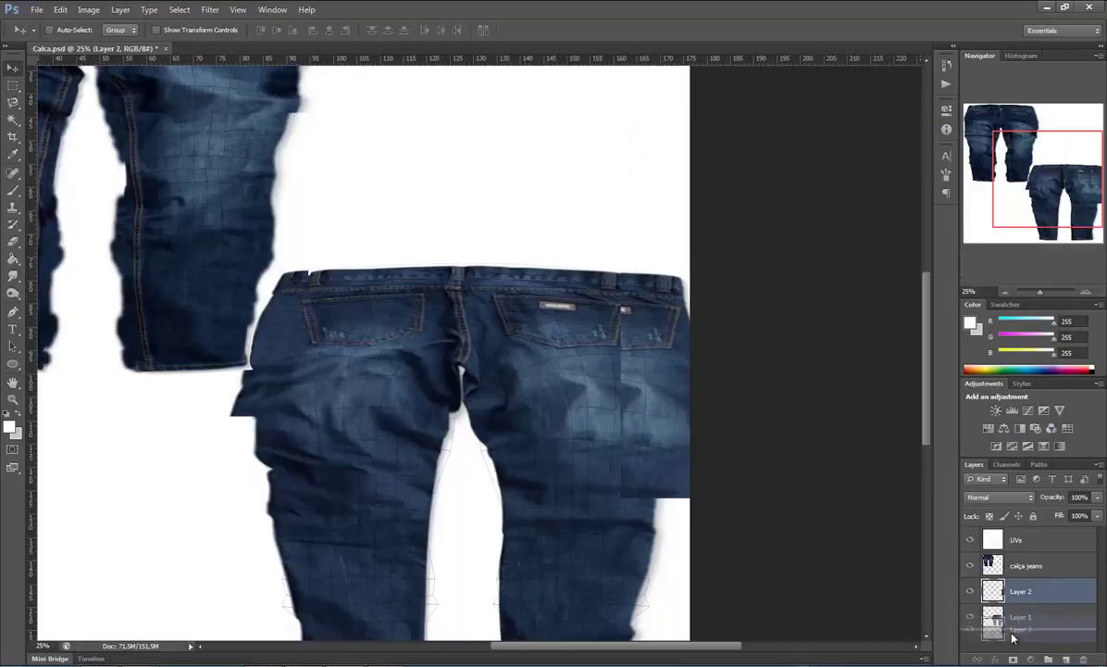
pyautogui.moveTo(1019, 591); pyautogui.dragTo(995, 613)
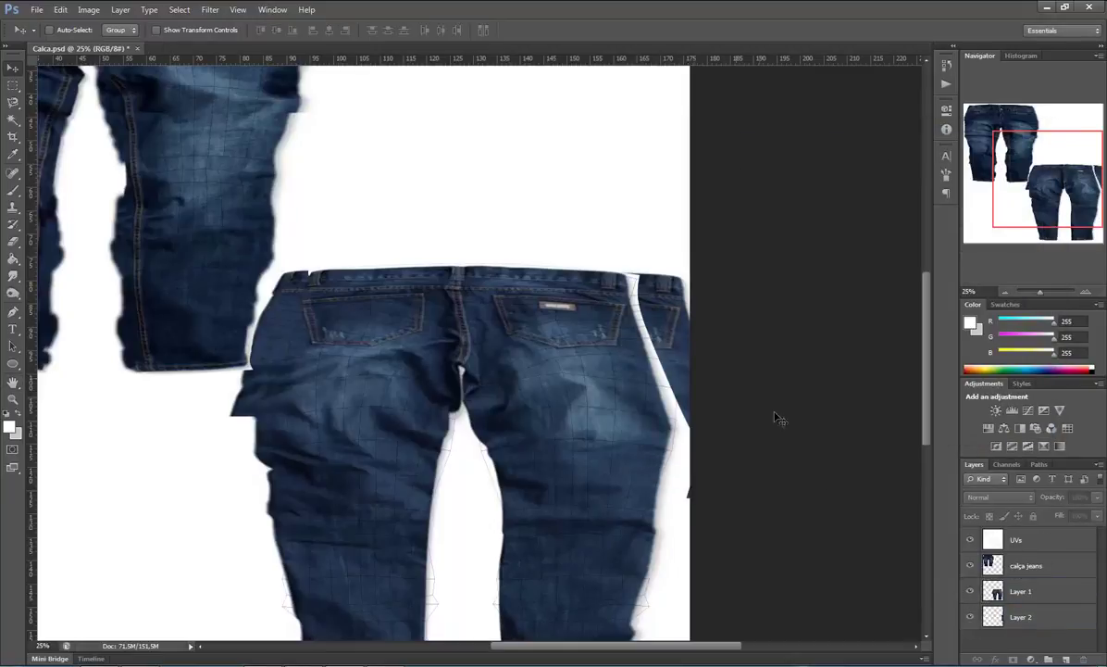
# Zoom in on the back pockets to check the right seam, then zoom back out
pyautogui.moveTo(1039, 295); pyautogui.dragTo(1044, 292)
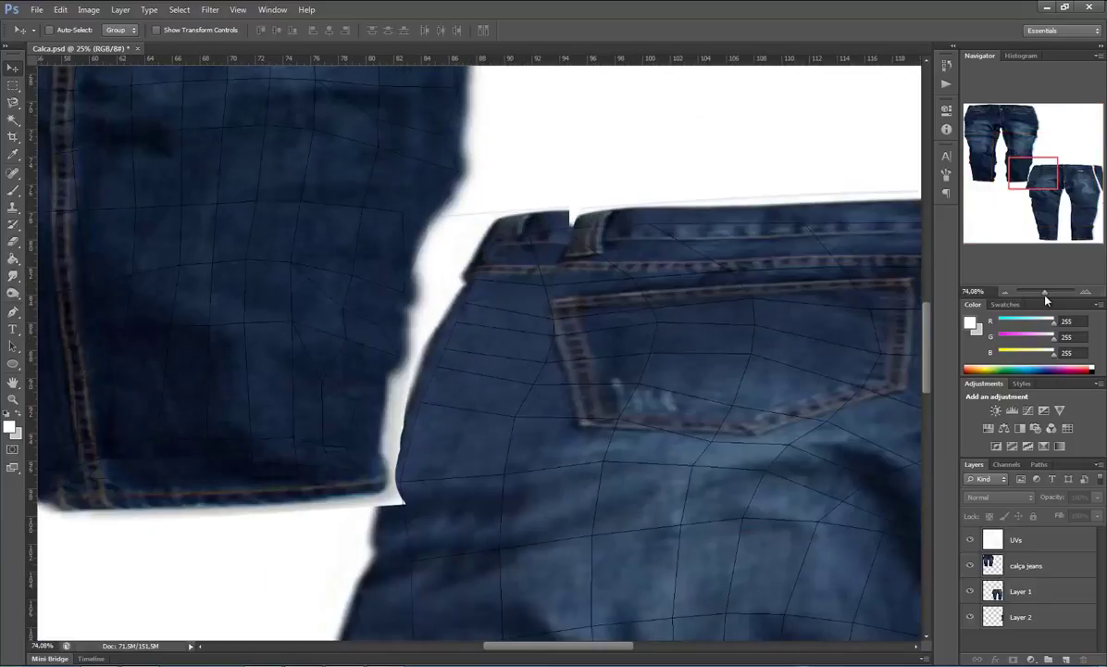
pyautogui.moveTo(1008, 192)
pyautogui.mouseDown()
pyautogui.moveTo(1063, 173)
pyautogui.moveTo(1088, 183)
pyautogui.mouseUp()
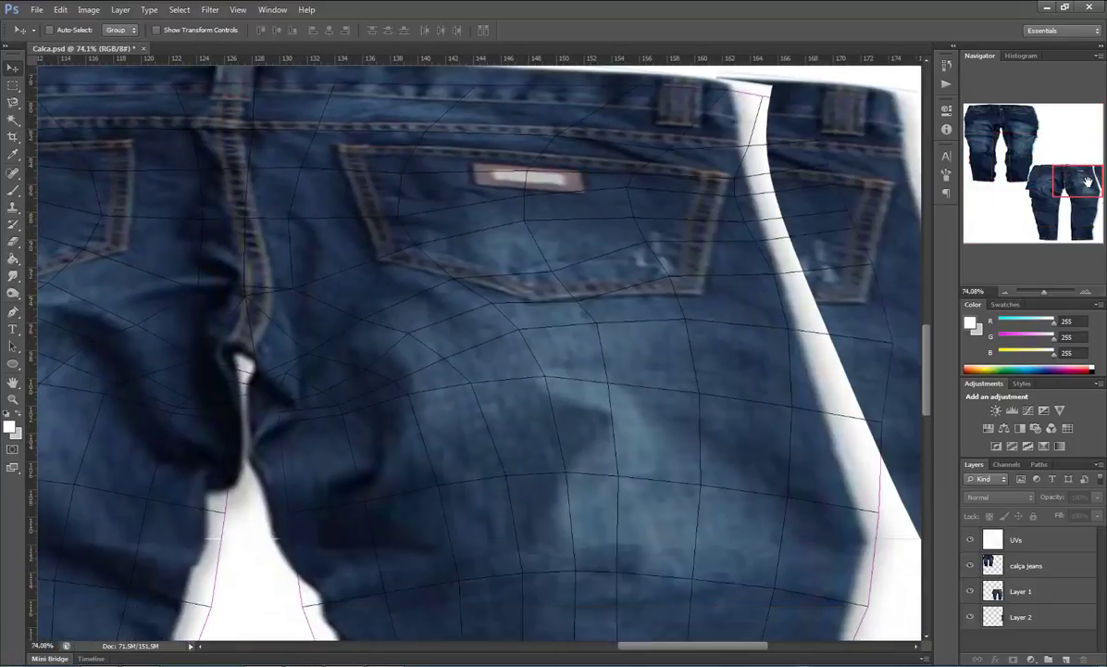
pyautogui.moveTo(1039, 297); pyautogui.dragTo(1042, 295)
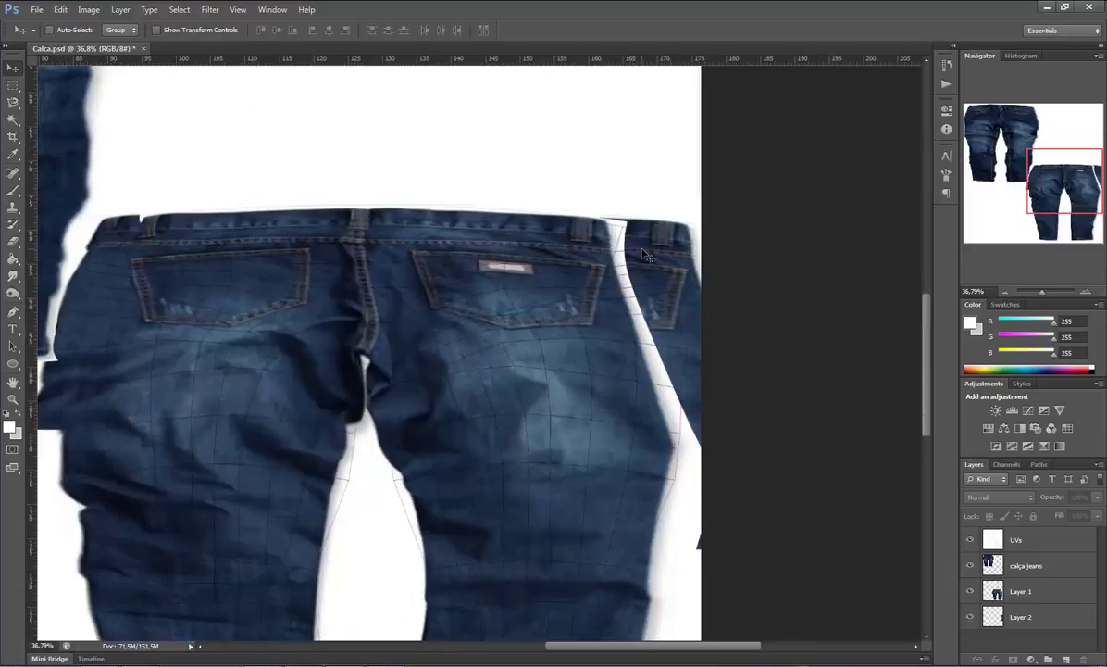
# Make a first eraser pass on Layer 1's white strip down the right leg edge, then undo it
pyautogui.press('e')
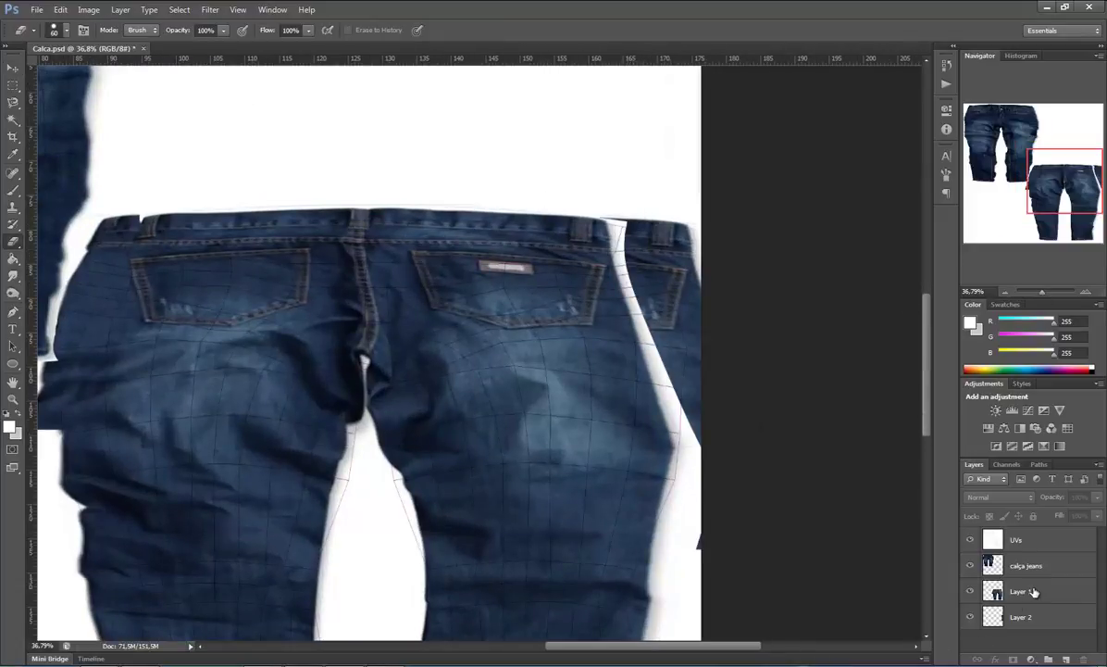
pyautogui.click(1035, 591)
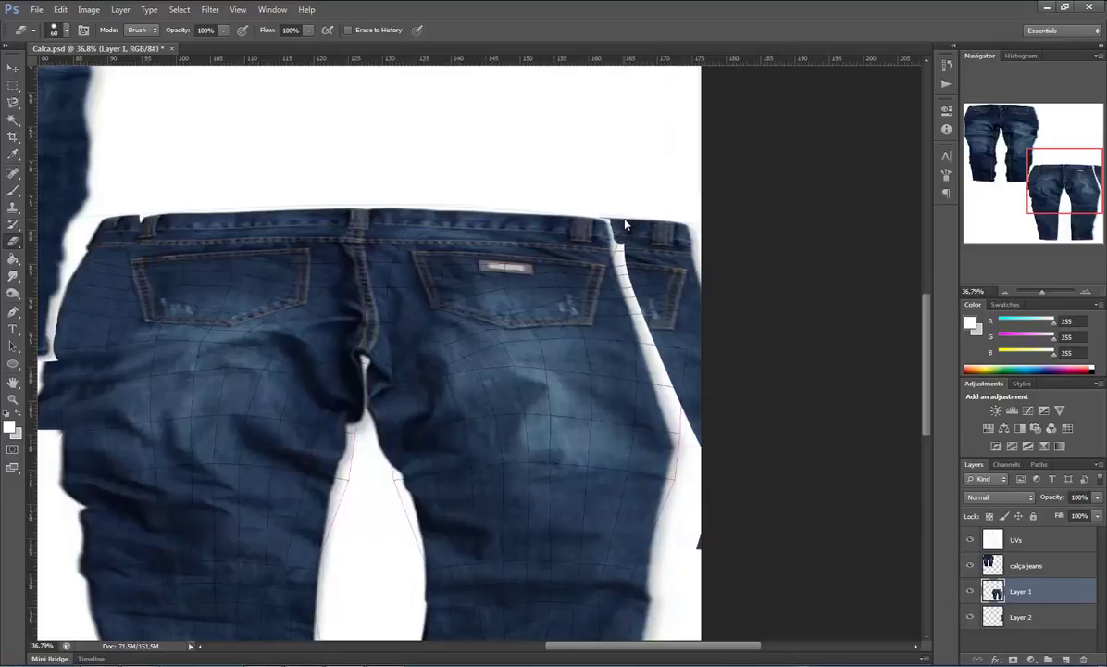
pyautogui.moveTo(625, 224)
pyautogui.mouseDown()
pyautogui.moveTo(646, 336)
pyautogui.moveTo(692, 463)
pyautogui.mouseUp()
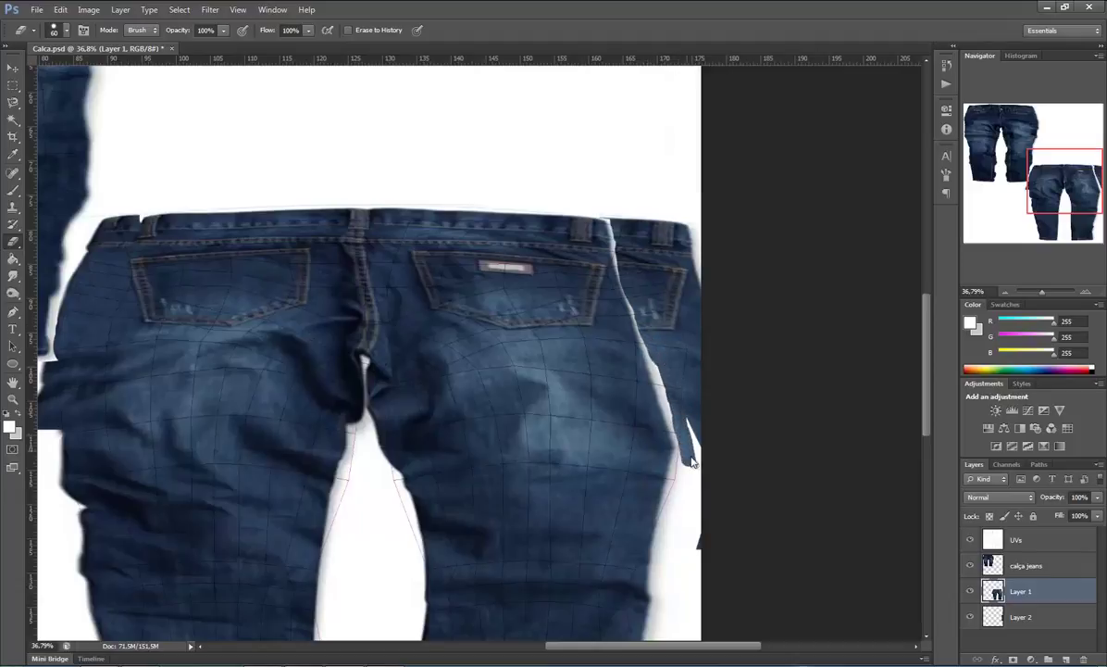
pyautogui.moveTo(692, 462); pyautogui.dragTo(685, 576)
pyautogui.moveTo(675, 521)
pyautogui.mouseDown()
pyautogui.moveTo(664, 550)
pyautogui.moveTo(688, 541)
pyautogui.mouseUp()
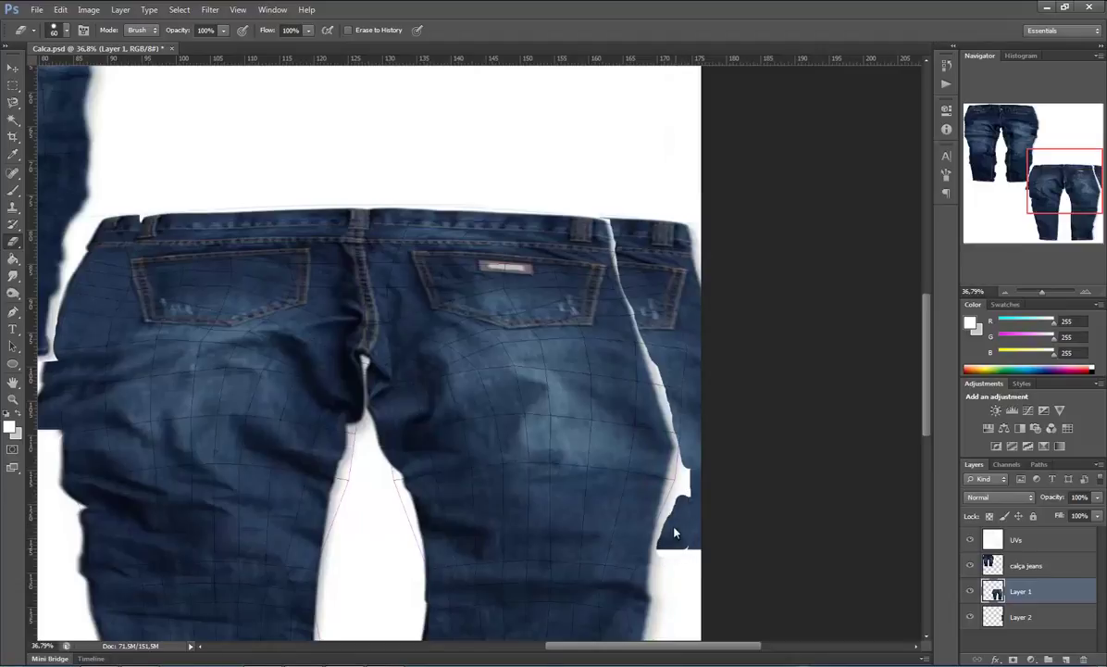
pyautogui.moveTo(687, 489); pyautogui.dragTo(638, 425)
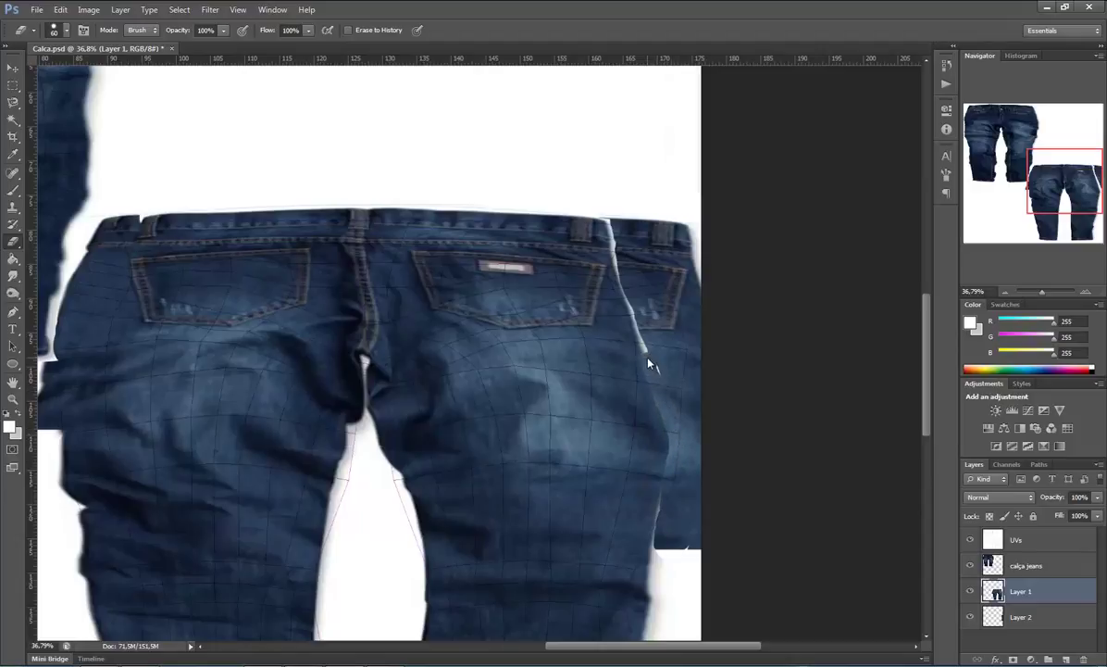
pyautogui.hotkey('ctrl', 'alt', 'z')
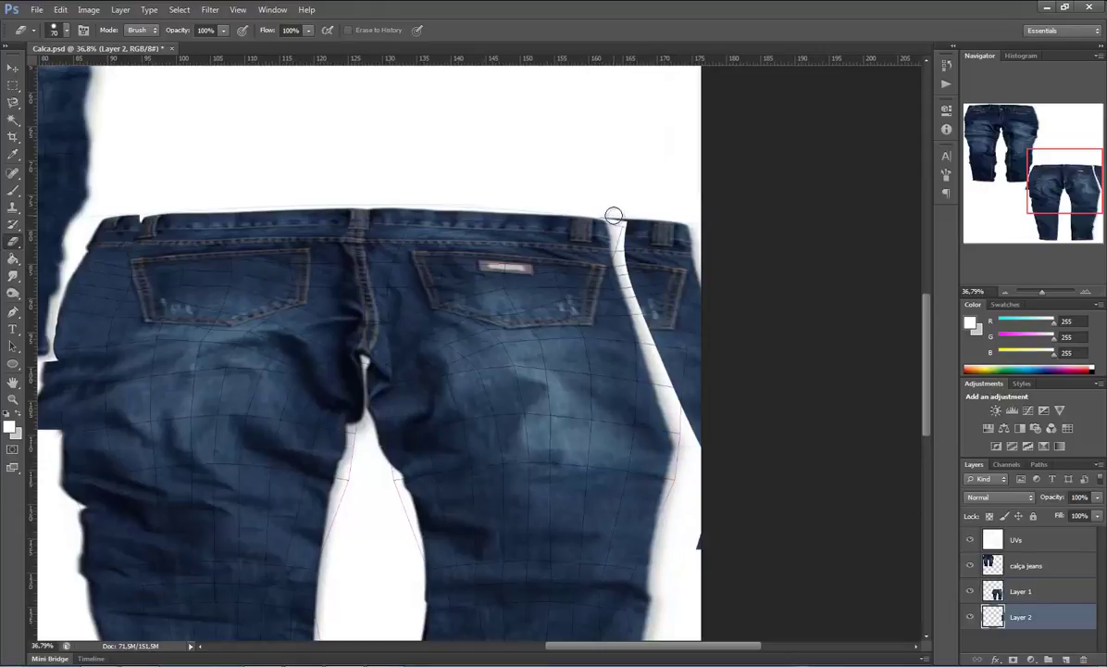
# With a larger eraser, clear the white strip down the right leg edge, undoing stray strokes
pyautogui.press(']')
pyautogui.moveTo(620, 232); pyautogui.dragTo(626, 250)
pyautogui.click(1002, 589)
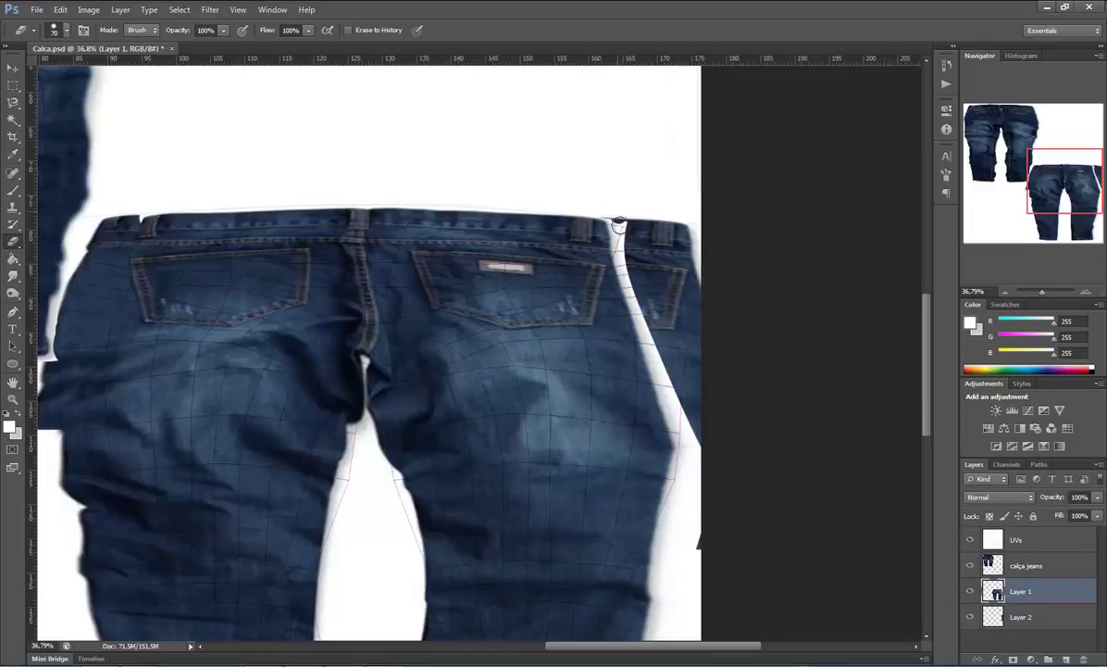
pyautogui.moveTo(619, 249)
pyautogui.mouseDown()
pyautogui.moveTo(696, 461)
pyautogui.moveTo(684, 460)
pyautogui.moveTo(675, 484)
pyautogui.moveTo(660, 569)
pyautogui.moveTo(673, 511)
pyautogui.mouseUp()
pyautogui.hotkey('ctrl', 'z')
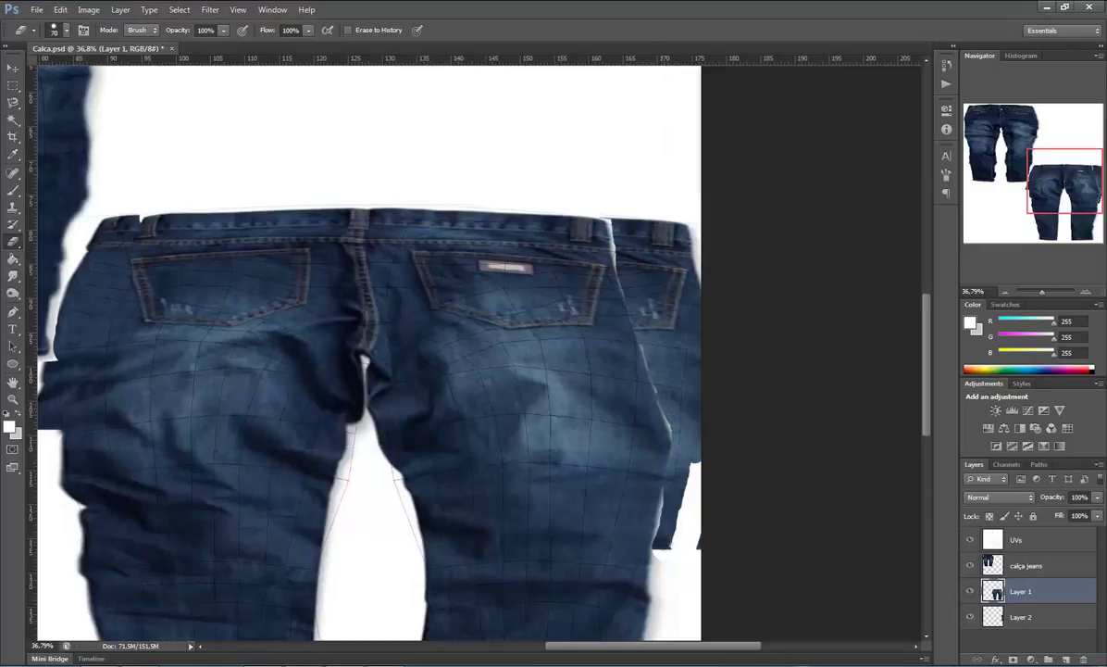
pyautogui.moveTo(660, 561)
pyautogui.mouseDown()
pyautogui.moveTo(662, 549)
pyautogui.moveTo(647, 586)
pyautogui.mouseUp()
pyautogui.hotkey('ctrl', 'z')
pyautogui.moveTo(690, 482)
pyautogui.mouseDown()
pyautogui.moveTo(695, 554)
pyautogui.moveTo(679, 547)
pyautogui.mouseUp()
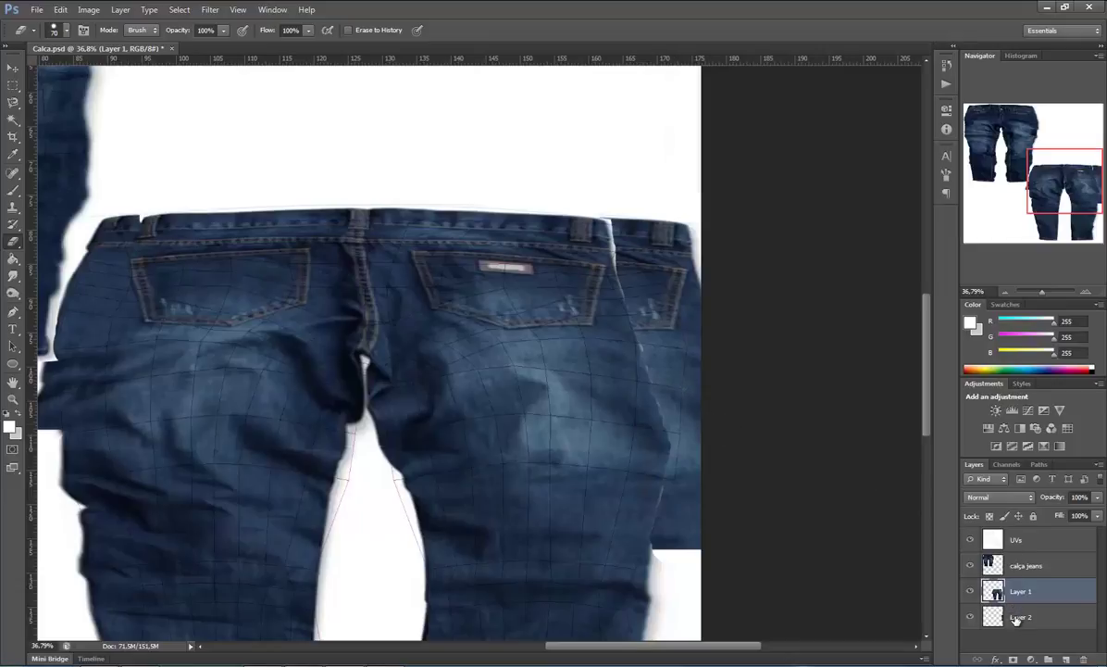
# Merge Layer 2 and Layer 1 with Merge Visible, then zoom to check the patched seam
pyautogui.keyDown('shift'); pyautogui.click(1015, 619); pyautogui.keyUp('shift')
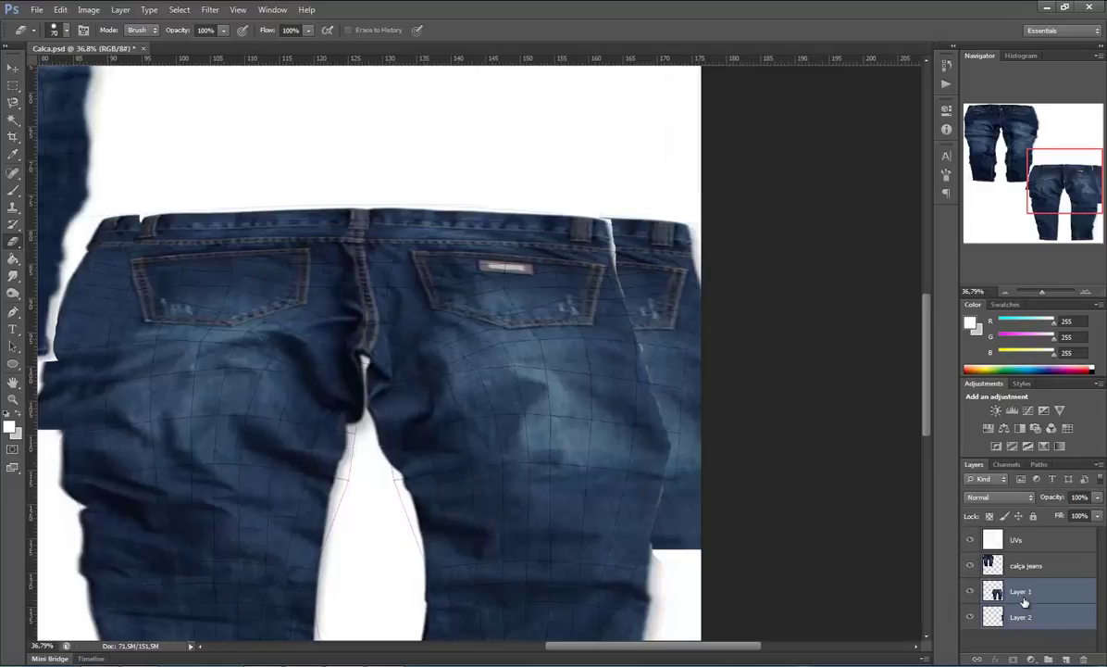
pyautogui.rightClick(1024, 602)
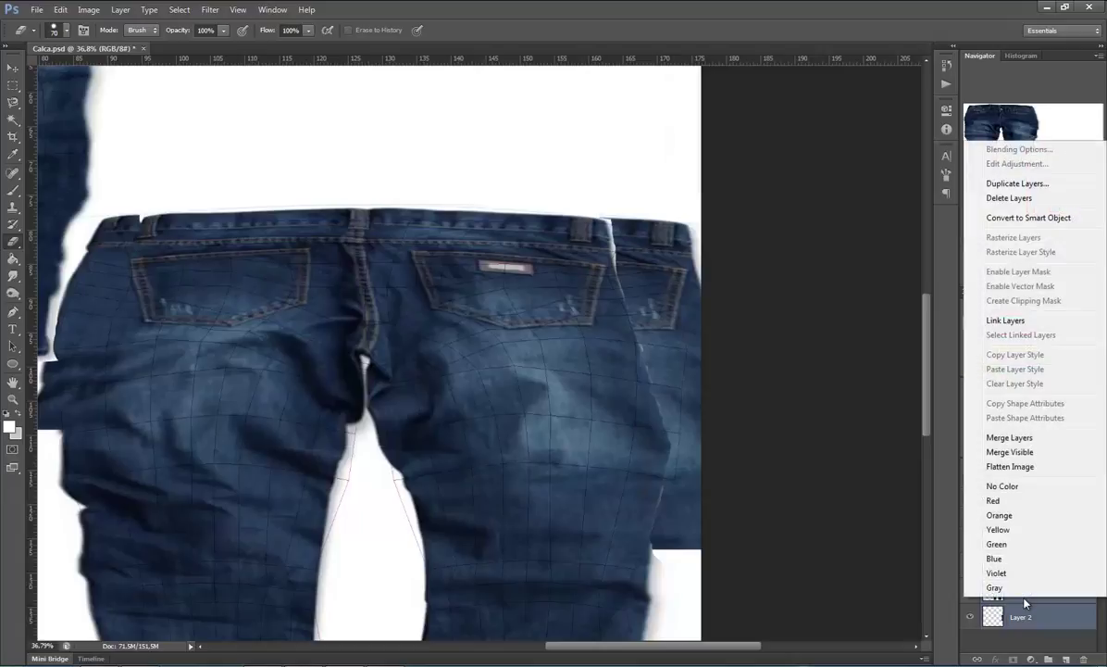
pyautogui.click(1009, 437)
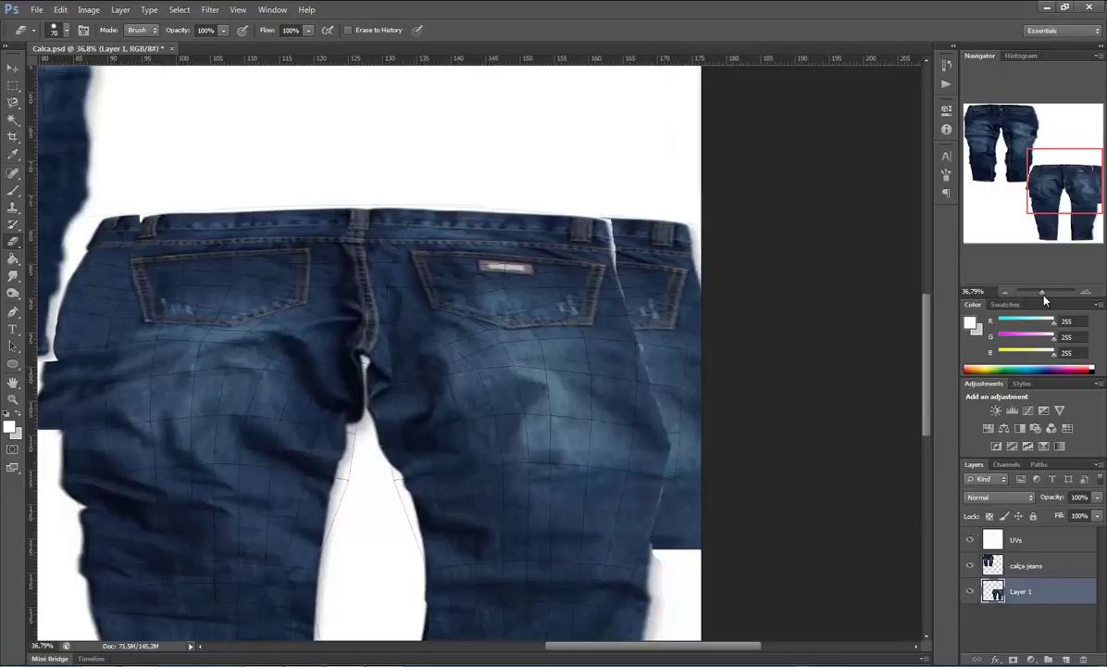
pyautogui.moveTo(1044, 293); pyautogui.dragTo(1046, 292)
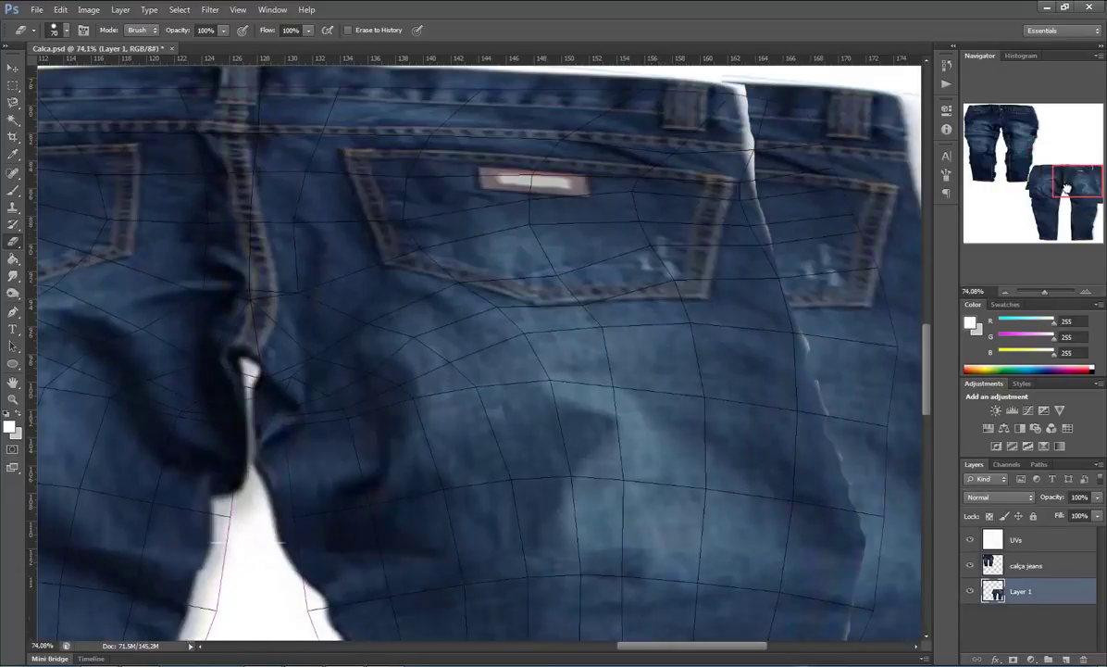
pyautogui.moveTo(1067, 190)
pyautogui.mouseDown()
pyautogui.moveTo(1066, 206)
pyautogui.moveTo(1063, 185)
pyautogui.mouseUp()
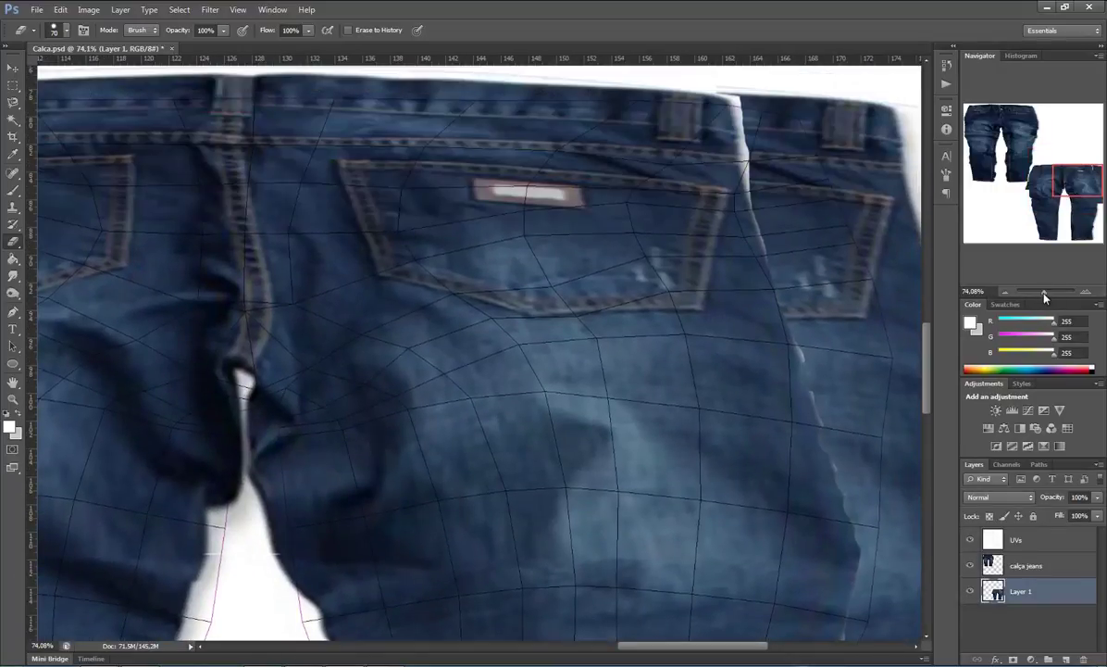
pyautogui.moveTo(1043, 294); pyautogui.dragTo(1044, 295)
# With an enlarged Clone Stamp brush, clone over the light crease near the right pocket seam
pyautogui.press('s')
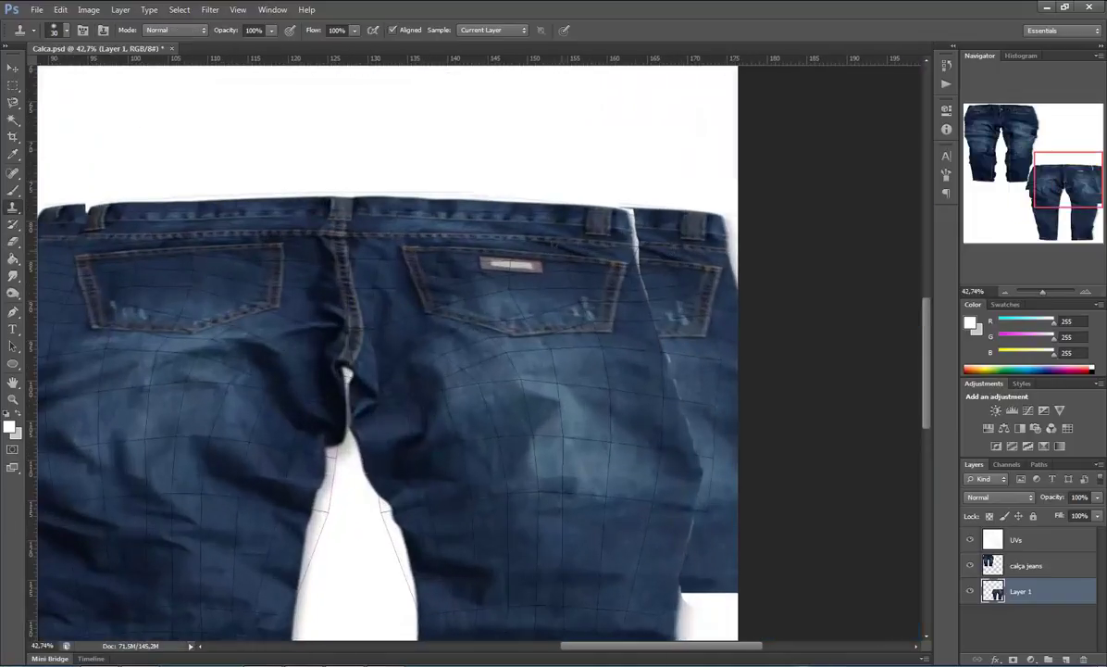
pyautogui.keyDown('alt'); pyautogui.click(620, 244); pyautogui.keyUp('alt')
pyautogui.moveTo(1044, 295); pyautogui.dragTo(1047, 295)
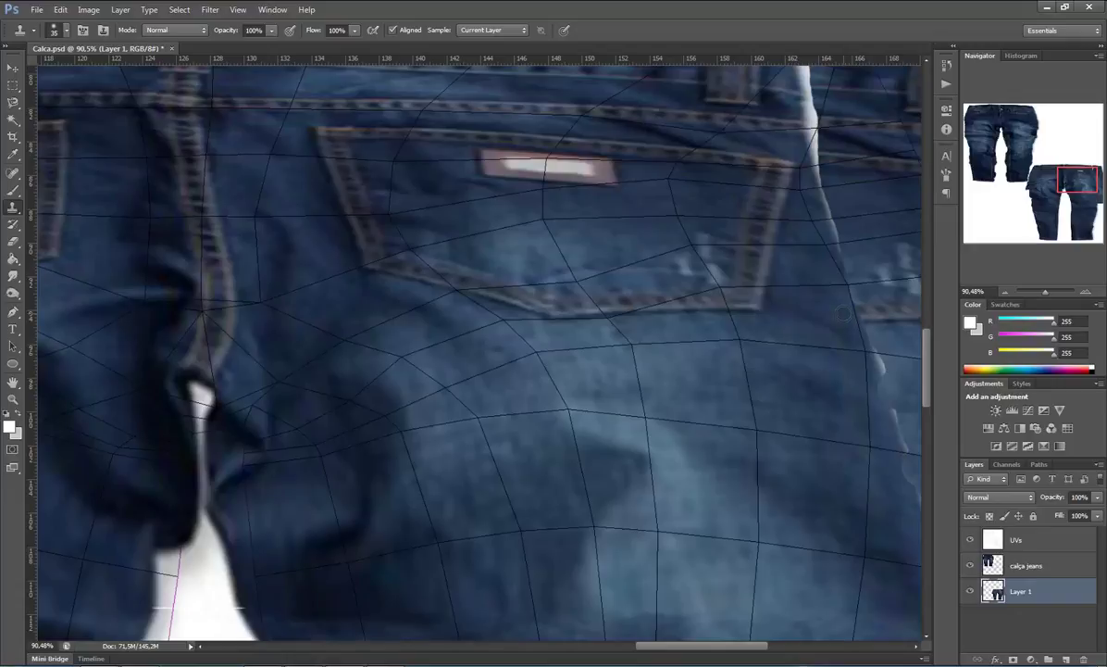
pyautogui.press(']')
pyautogui.moveTo(1047, 294); pyautogui.dragTo(1044, 294)
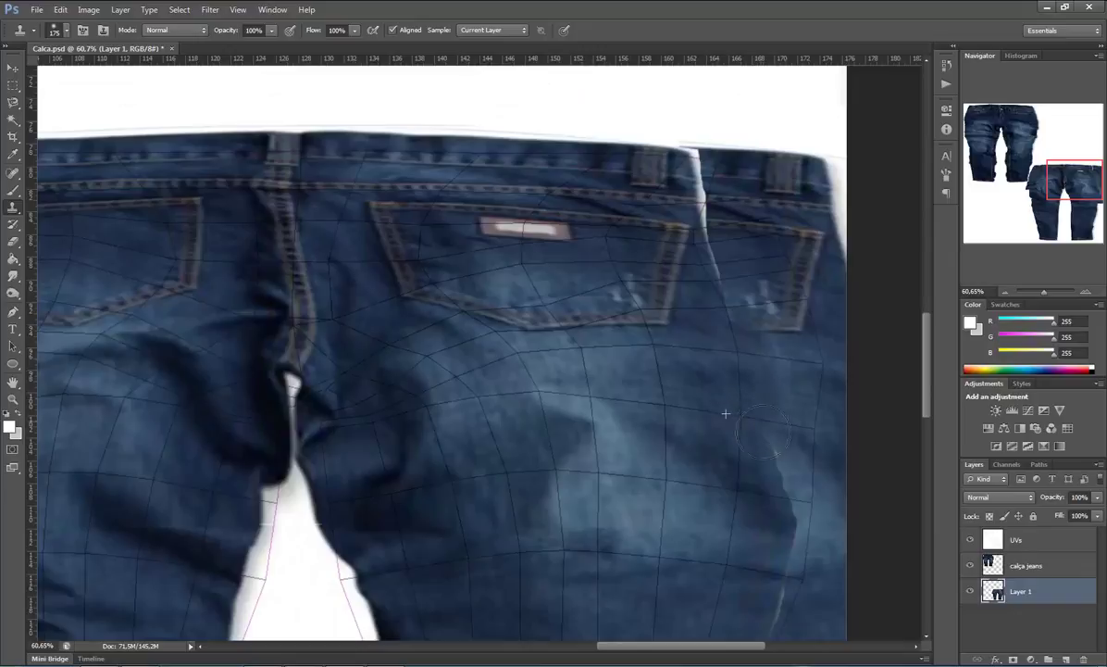
pyautogui.moveTo(782, 496); pyautogui.dragTo(786, 584)
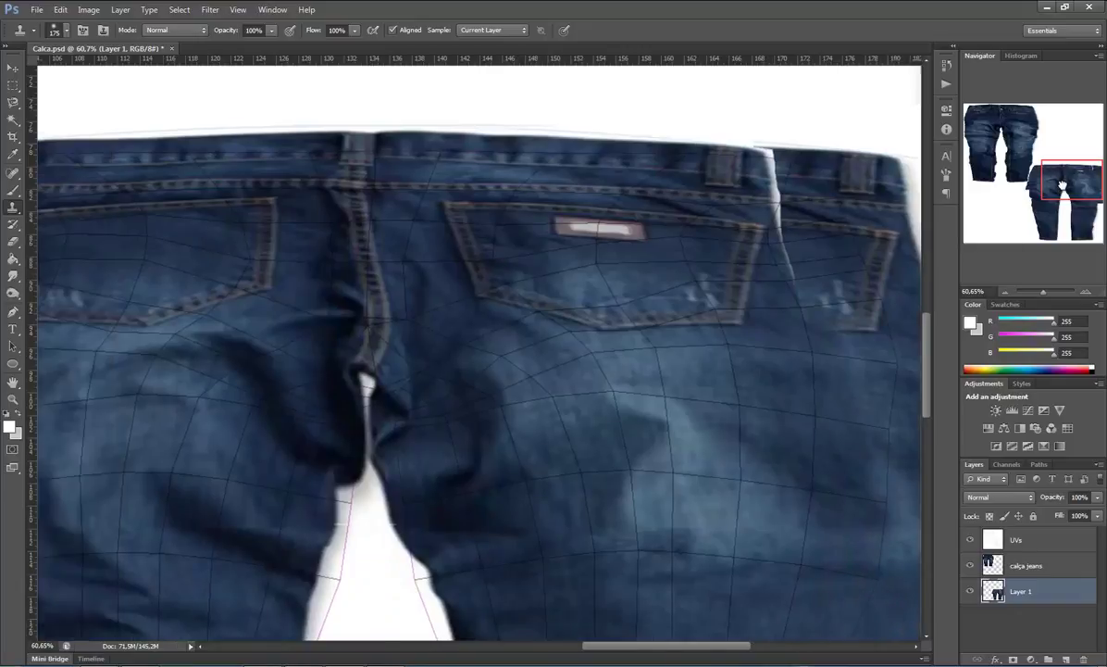
pyautogui.moveTo(776, 604); pyautogui.dragTo(850, 484)
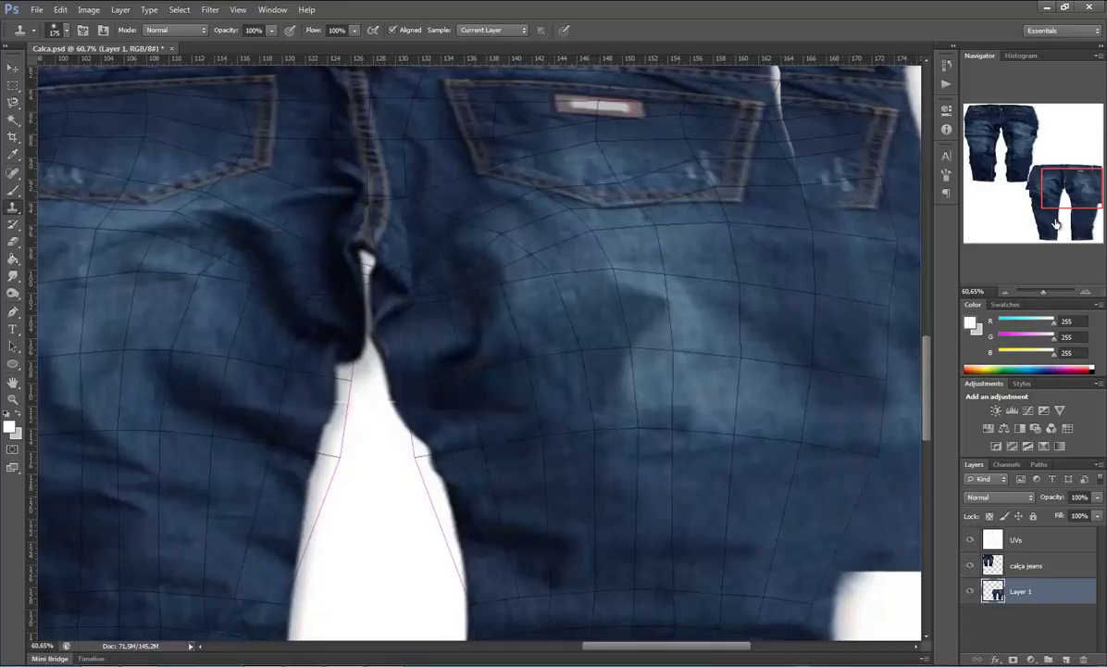
pyautogui.scroll(5, 773, 429)
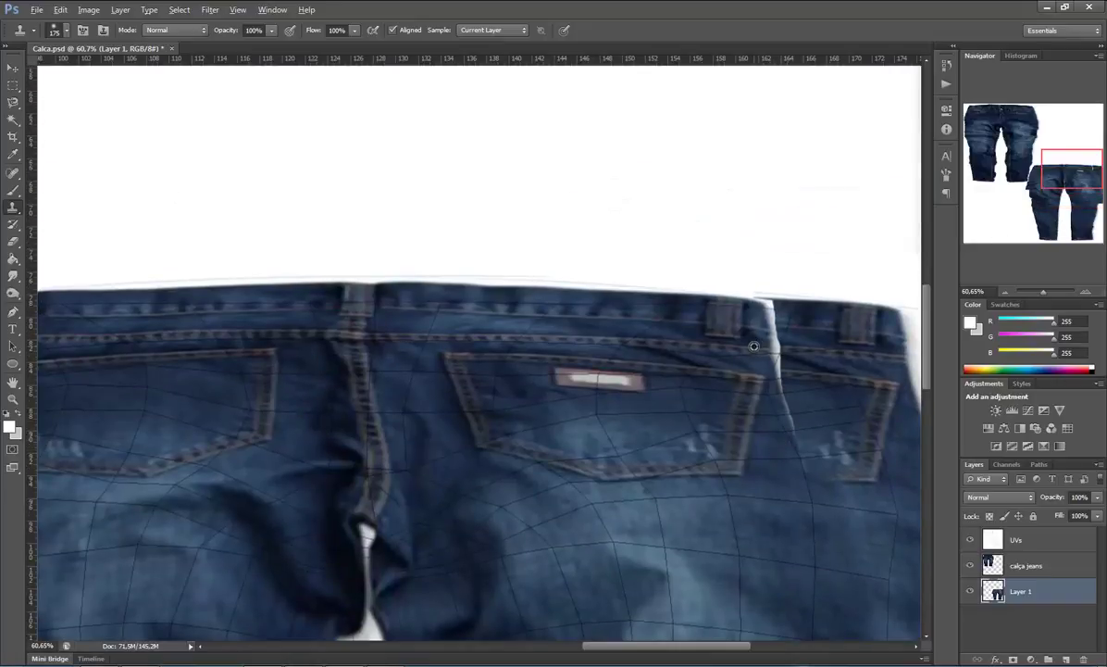
# Resample nearby denim with a smaller brush and smooth the waistband by the belt loop and pocket seam top
pyautogui.keyDown('alt'); pyautogui.click(793, 362); pyautogui.keyUp('alt')
pyautogui.keyDown('alt'); pyautogui.click(756, 350); pyautogui.keyUp('alt')
pyautogui.press('[')
pyautogui.press('[')
pyautogui.press('[')
pyautogui.press('alt')
pyautogui.moveTo(751, 337); pyautogui.dragTo(788, 340)
pyautogui.moveTo(796, 322); pyautogui.dragTo(767, 312)
pyautogui.moveTo(750, 335)
pyautogui.mouseDown()
pyautogui.moveTo(782, 338)
pyautogui.moveTo(767, 365)
pyautogui.moveTo(812, 394)
pyautogui.mouseUp()
pyautogui.moveTo(780, 368); pyautogui.dragTo(785, 389)
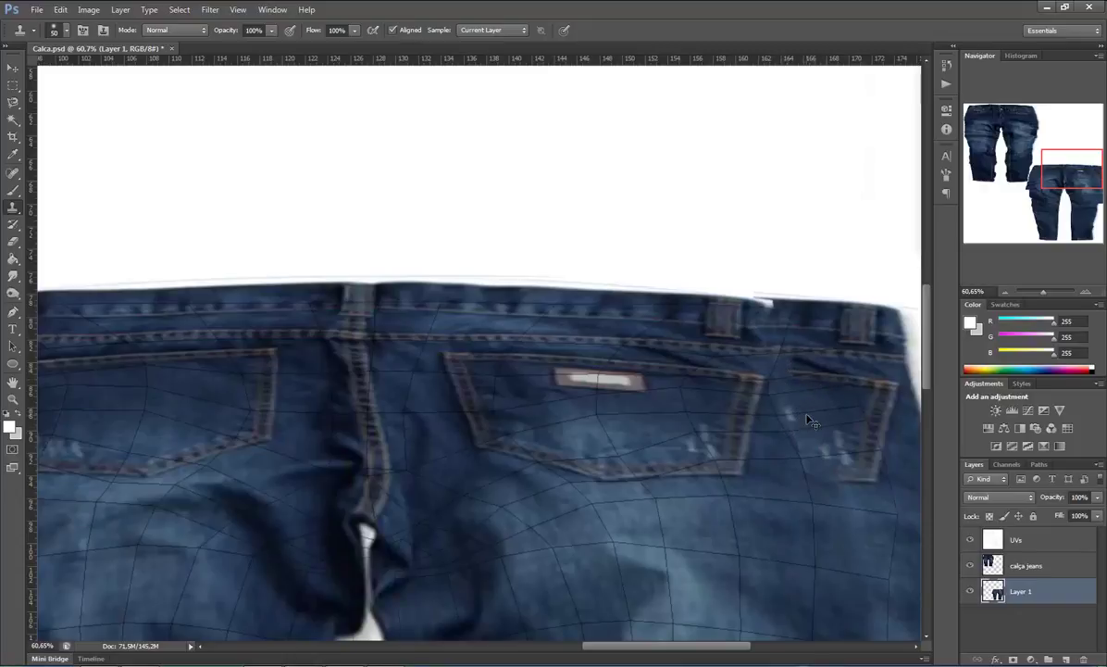
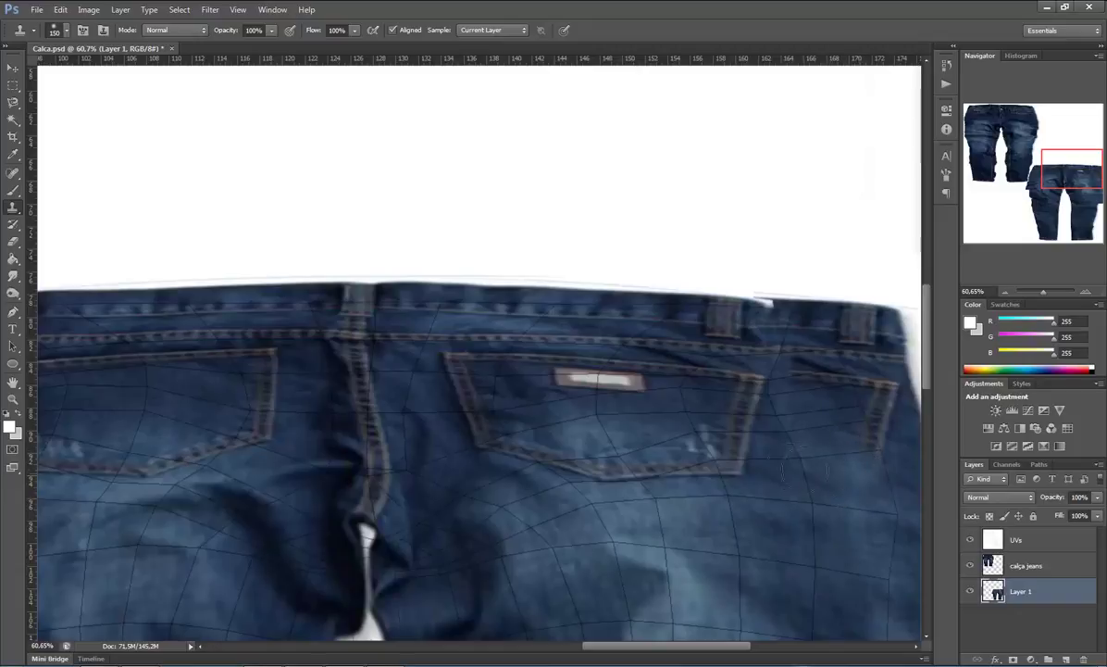
# Clone denim over the right back pocket stitching and the back waistband area
pyautogui.press('alt')
pyautogui.moveTo(1072, 177); pyautogui.dragTo(1072, 180)
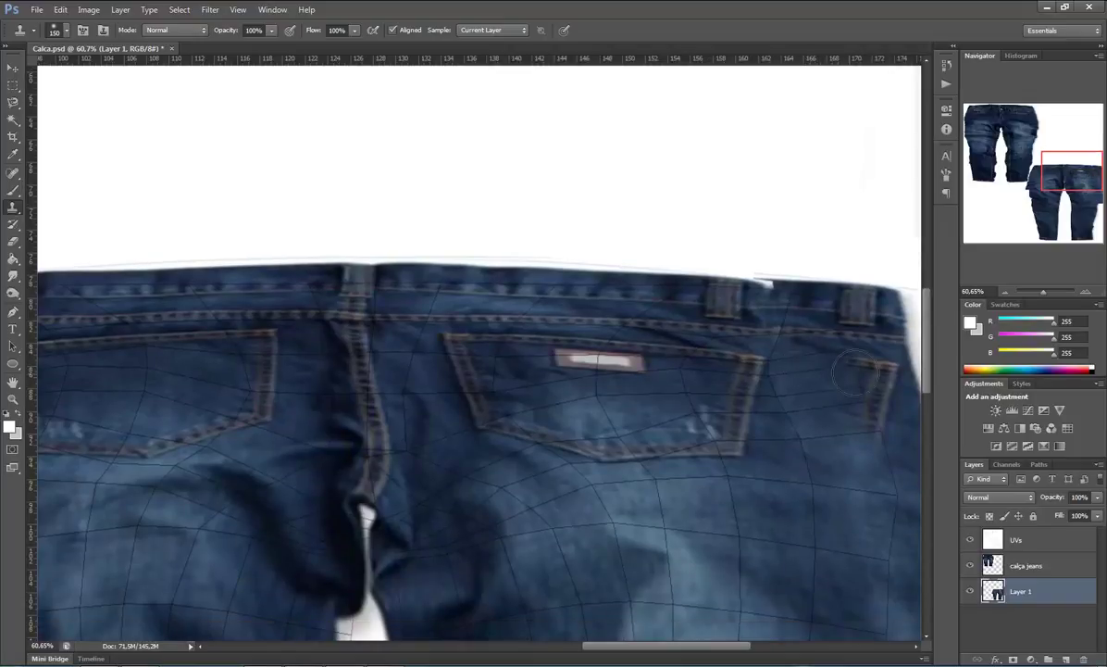
pyautogui.moveTo(874, 381); pyautogui.dragTo(880, 383)
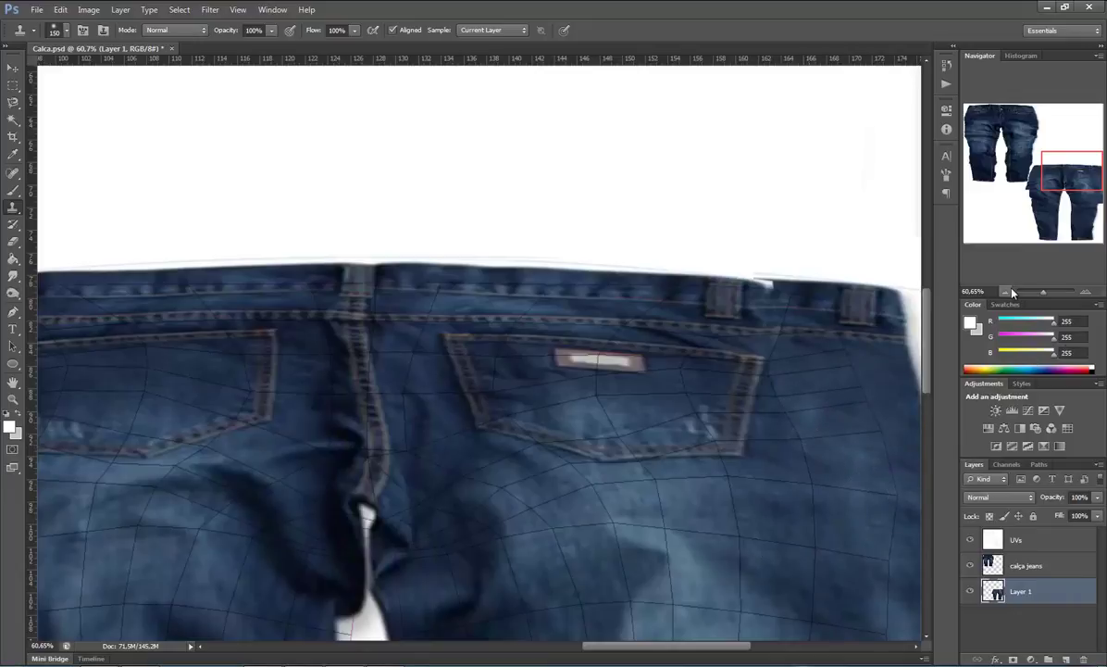
pyautogui.scroll(-2, 997, 185)
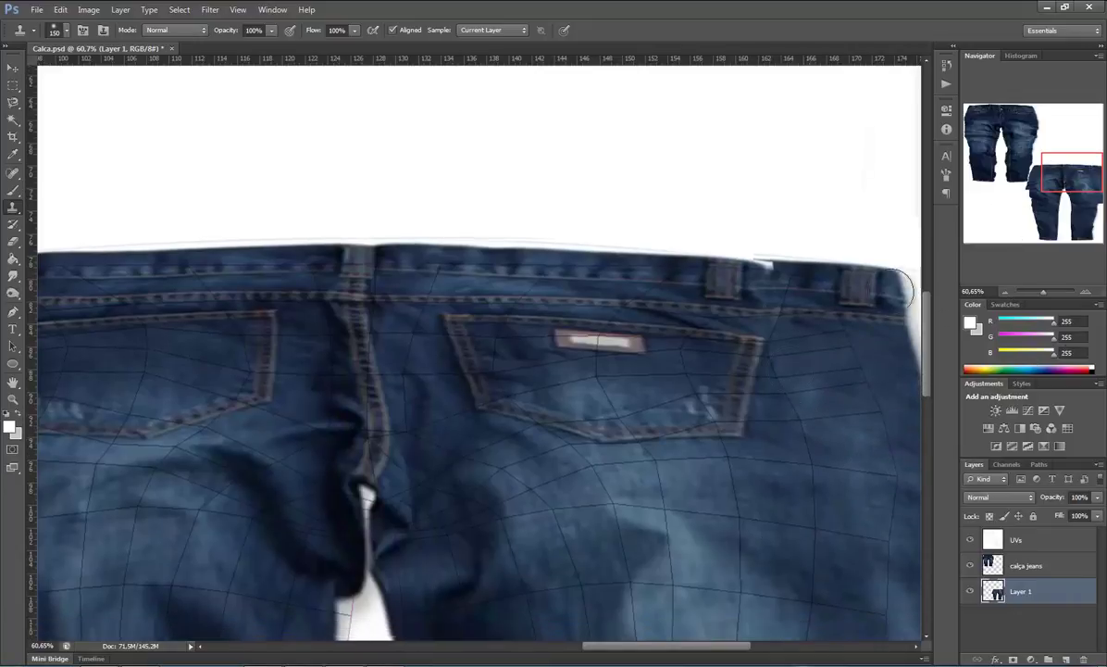
pyautogui.click(713, 394)
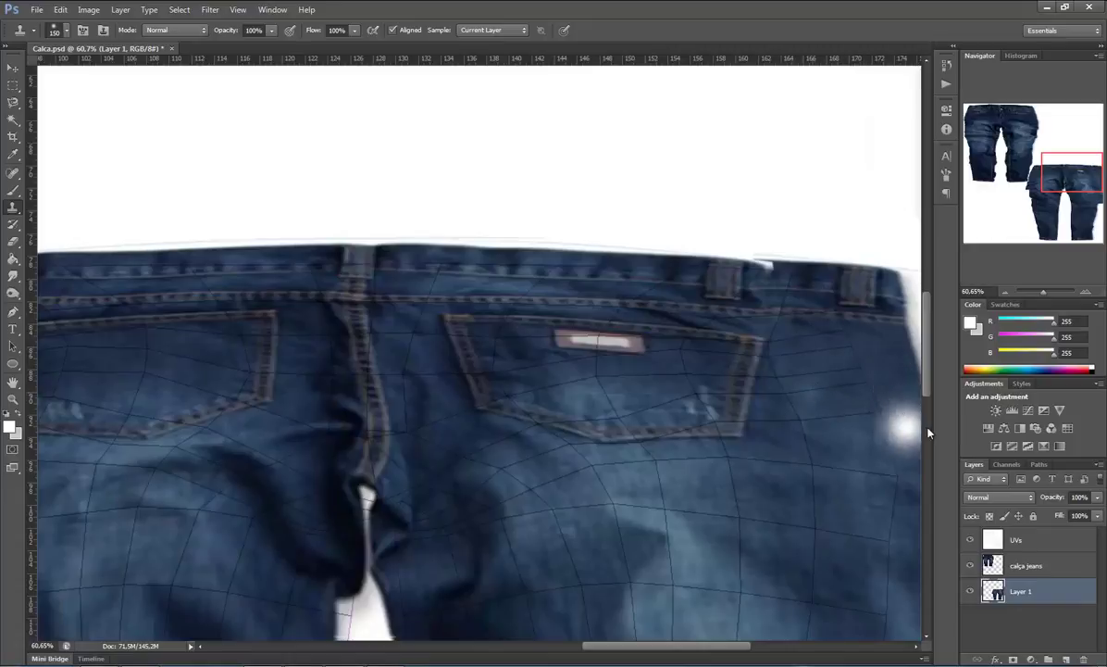
pyautogui.moveTo(1059, 165); pyautogui.dragTo(1065, 209)
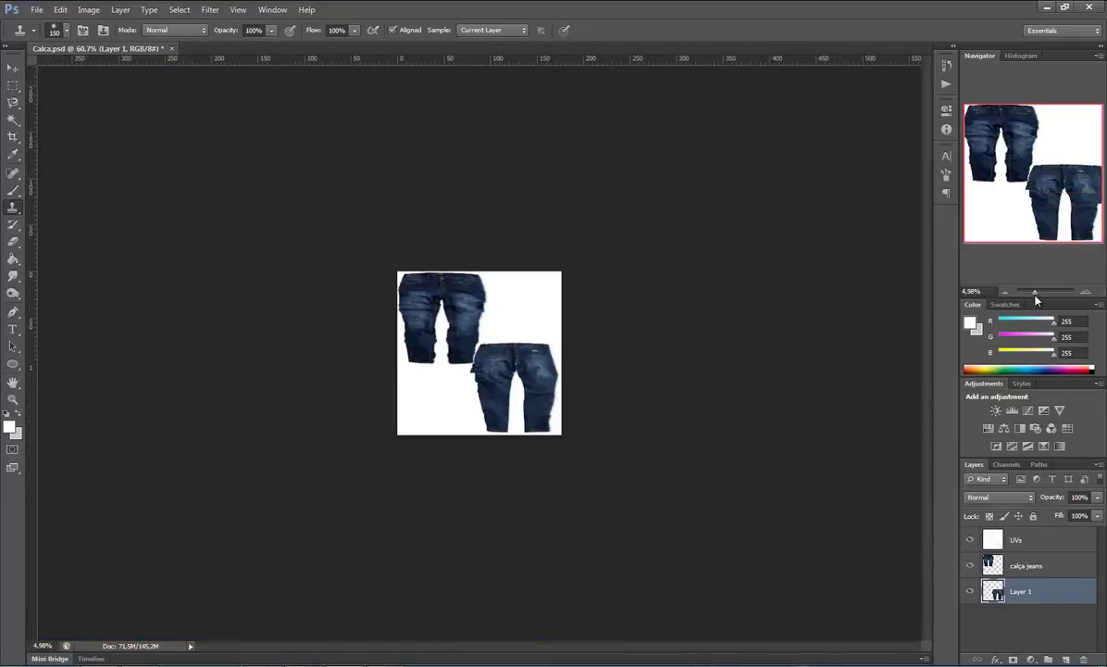
# Zoom in on the inner thighs and clone denim over the white crotch gap
pyautogui.moveTo(1046, 295); pyautogui.dragTo(1040, 293)
pyautogui.moveTo(1045, 188); pyautogui.dragTo(1044, 197)
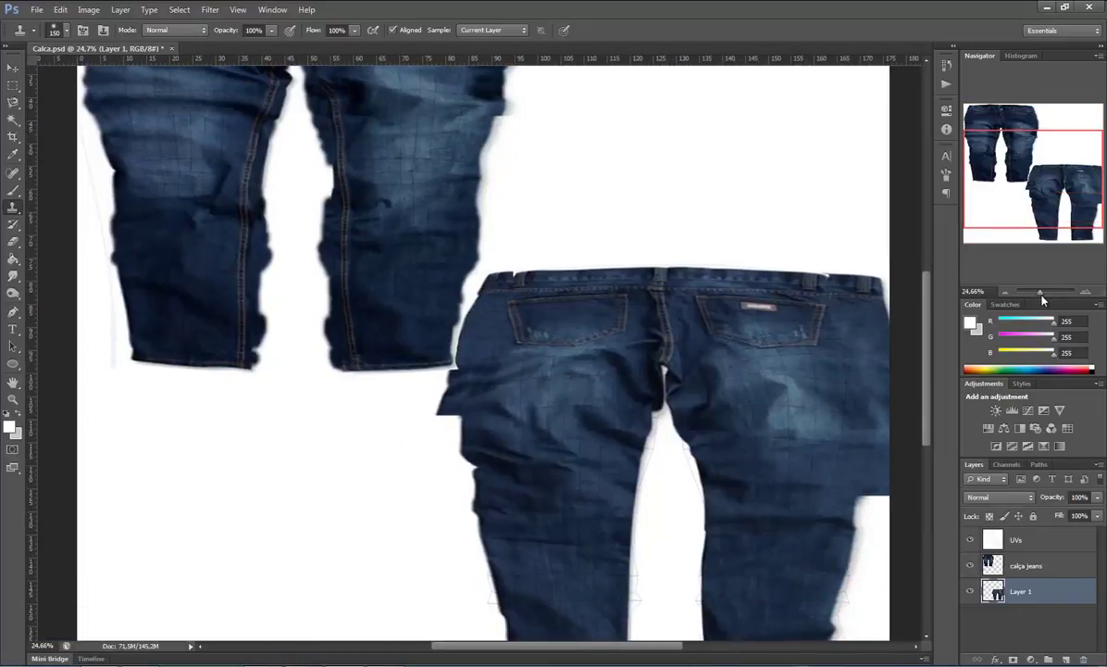
pyautogui.moveTo(1040, 295); pyautogui.dragTo(1045, 293)
pyautogui.moveTo(1026, 206); pyautogui.dragTo(1031, 201)
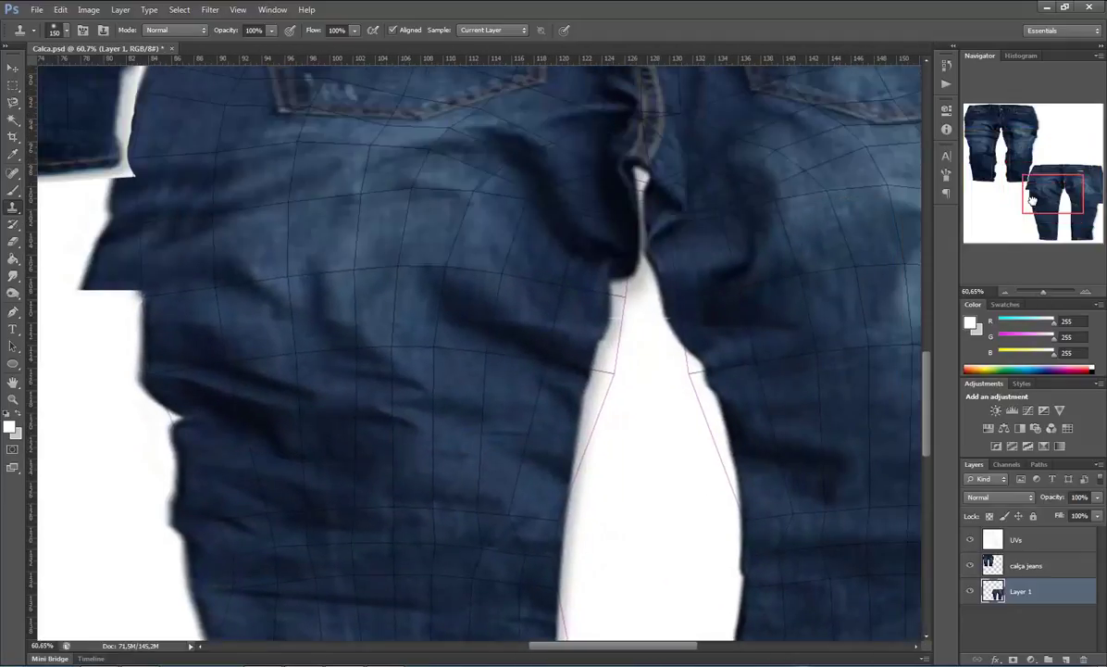
pyautogui.keyDown('alt'); pyautogui.click(577, 296); pyautogui.keyUp('alt')
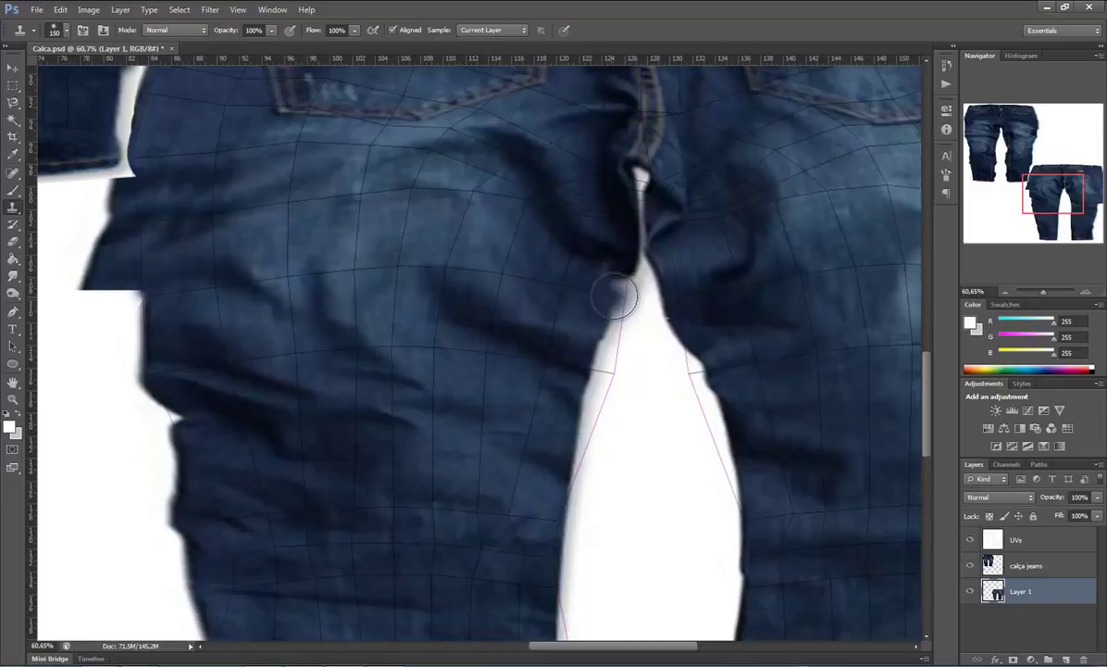
pyautogui.moveTo(613, 292)
pyautogui.mouseDown()
pyautogui.moveTo(610, 376)
pyautogui.moveTo(589, 424)
pyautogui.mouseUp()
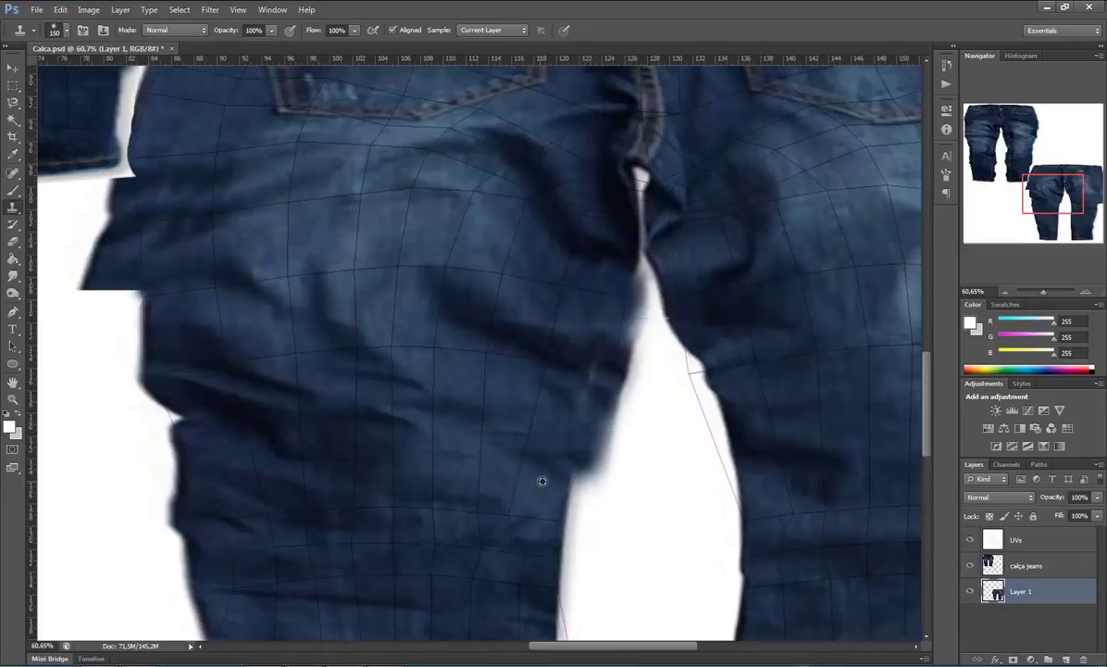
# Fill the inner-thigh gap edge, undo a stray blot, and clone along the right leg's inner edge
pyautogui.moveTo(593, 501); pyautogui.dragTo(633, 408)
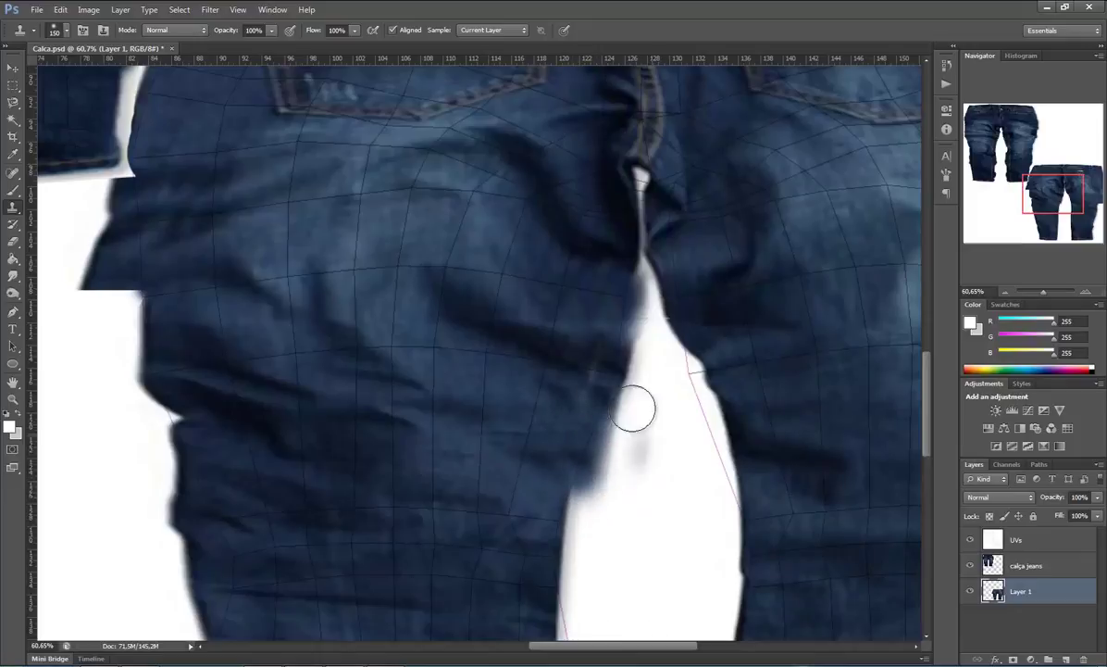
pyautogui.moveTo(552, 476)
pyautogui.mouseDown()
pyautogui.moveTo(543, 487)
pyautogui.moveTo(536, 397)
pyautogui.mouseUp()
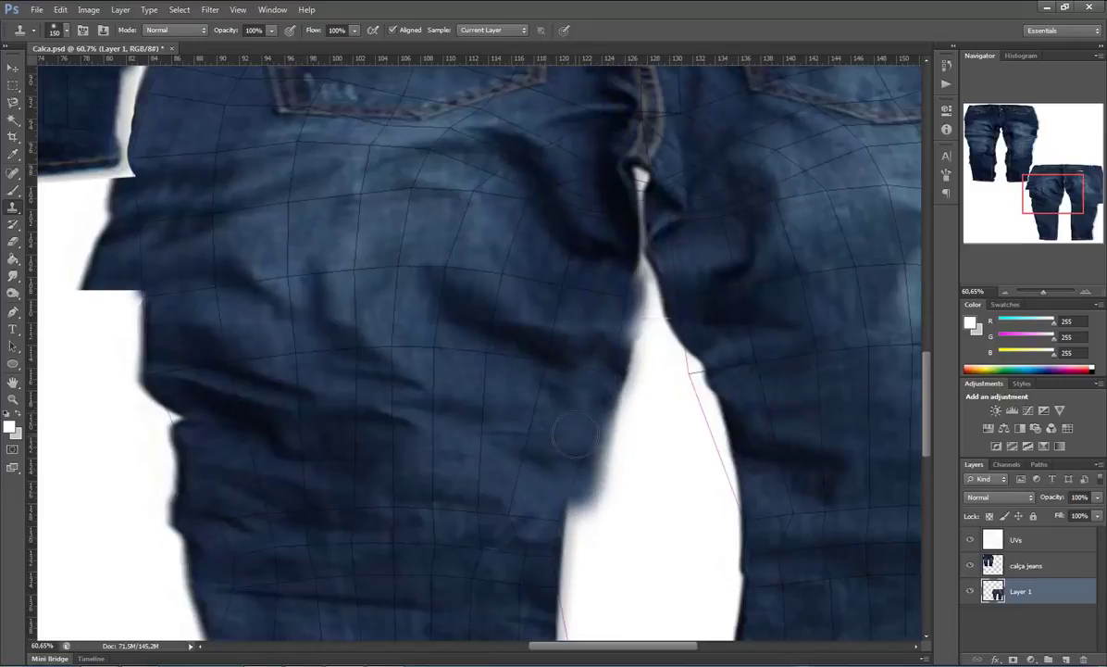
pyautogui.click(663, 451)
pyautogui.hotkey('ctrl', 'z')
pyautogui.keyDown('alt'); pyautogui.click(738, 316); pyautogui.keyUp('alt')
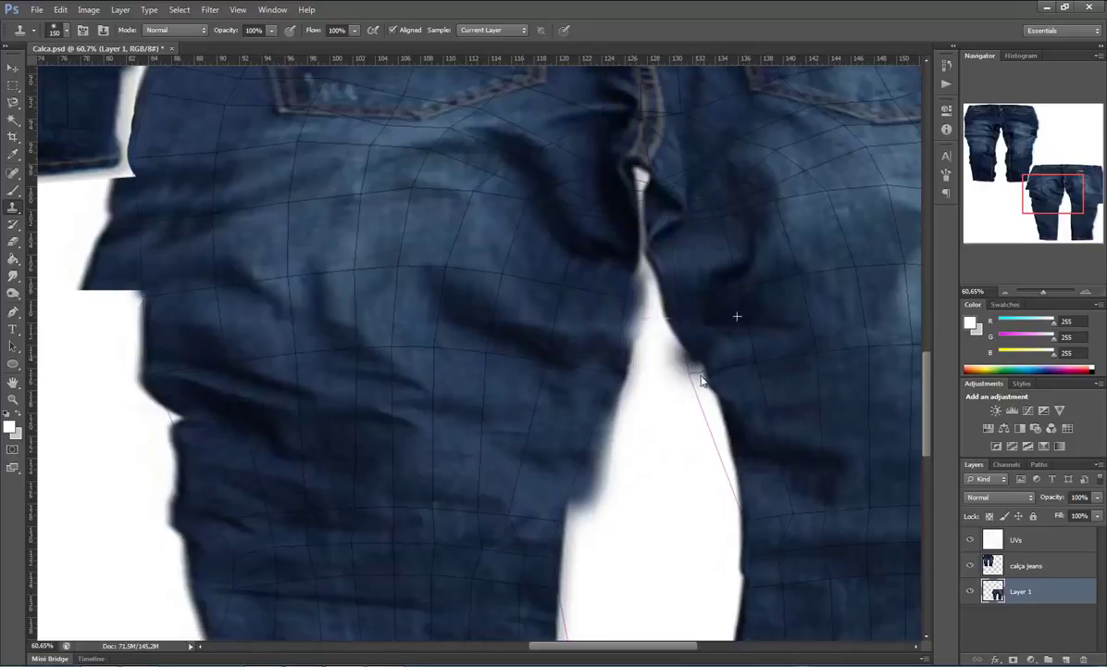
pyautogui.moveTo(689, 342)
pyautogui.mouseDown()
pyautogui.moveTo(727, 458)
pyautogui.moveTo(736, 524)
pyautogui.moveTo(724, 531)
pyautogui.mouseUp()
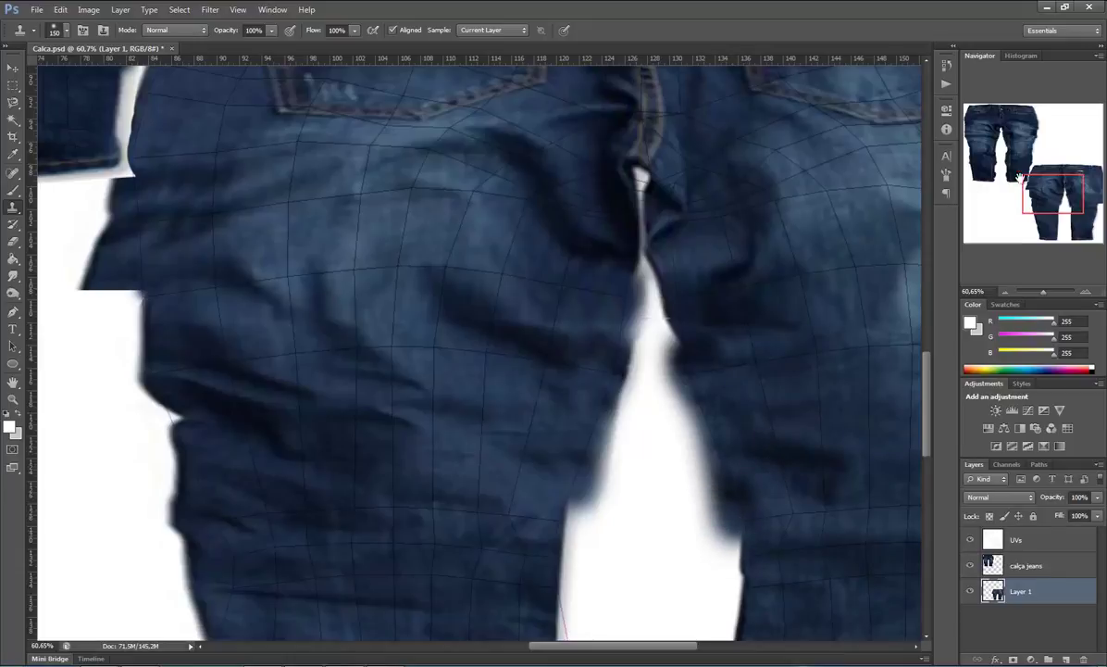
pyautogui.moveTo(1020, 177); pyautogui.dragTo(1026, 205)
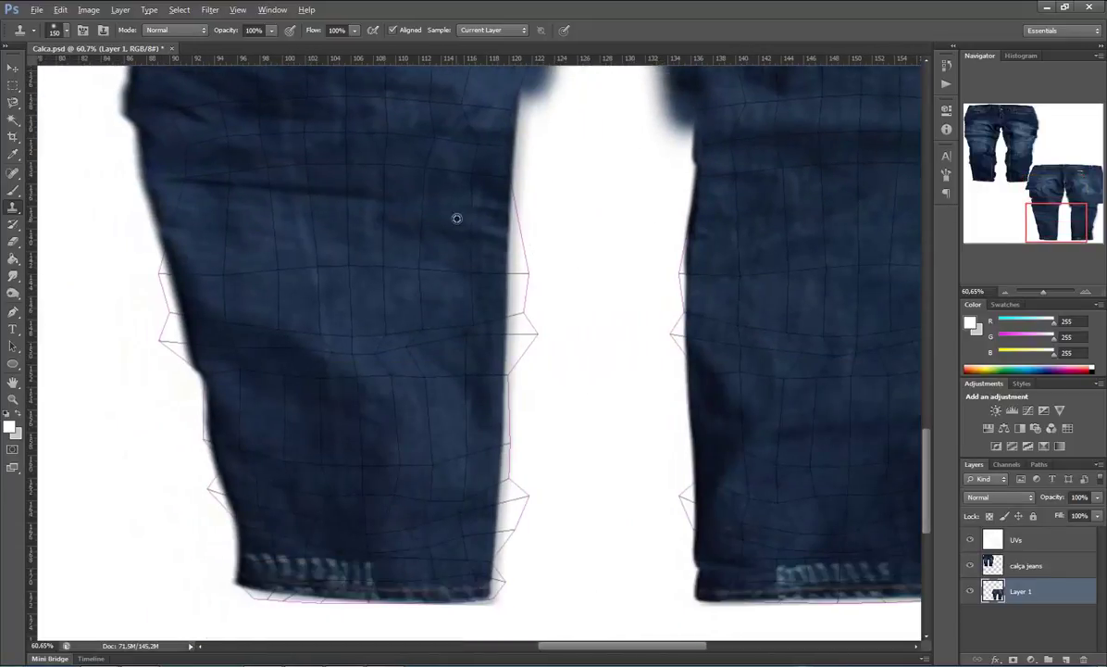
# Clone denim down the left lower leg's edge, undoing strokes that smeared past it
pyautogui.moveTo(506, 180); pyautogui.dragTo(520, 344)
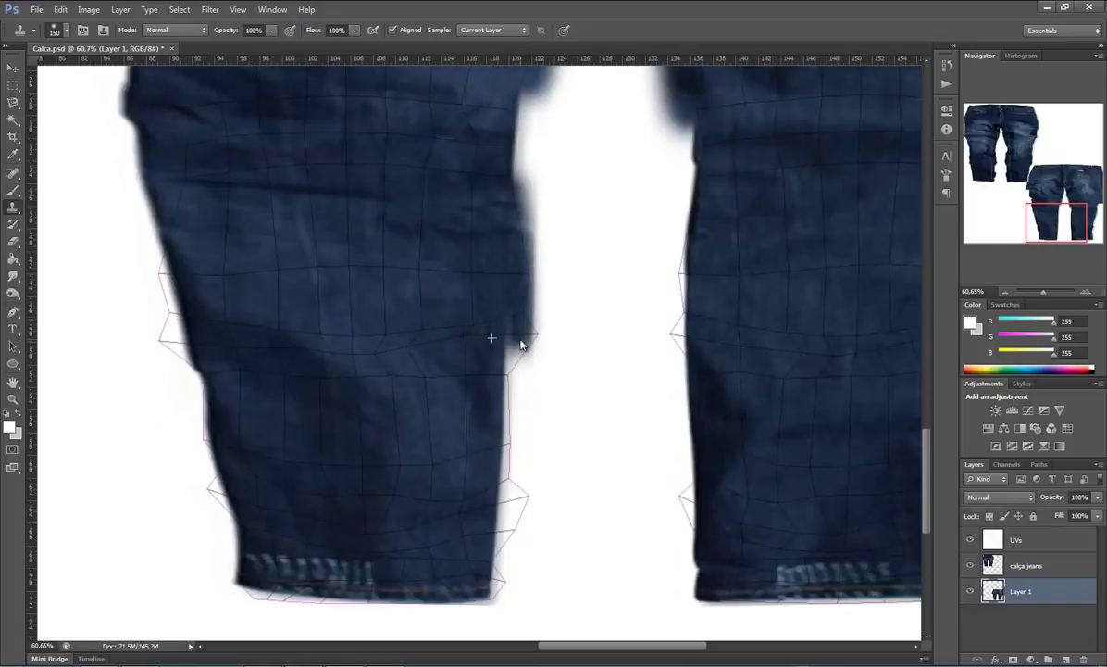
pyautogui.keyDown('alt'); pyautogui.click(481, 252); pyautogui.keyUp('alt')
pyautogui.moveTo(520, 235)
pyautogui.mouseDown()
pyautogui.moveTo(507, 210)
pyautogui.moveTo(514, 185)
pyautogui.moveTo(539, 292)
pyautogui.moveTo(521, 246)
pyautogui.mouseUp()
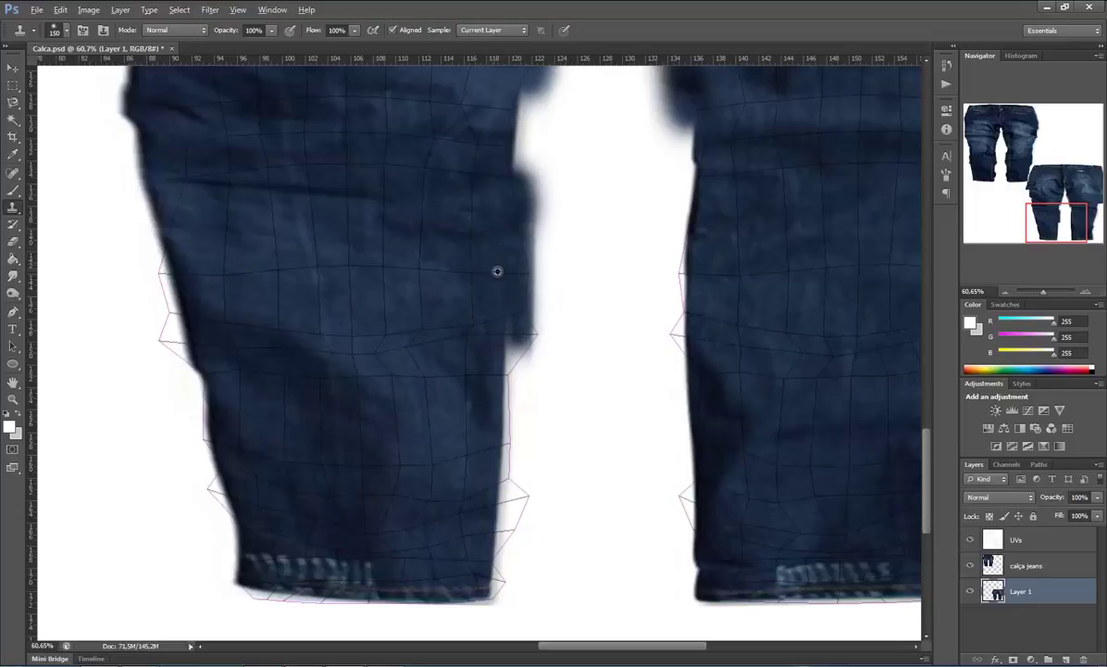
pyautogui.moveTo(517, 306)
pyautogui.mouseDown()
pyautogui.moveTo(507, 381)
pyautogui.moveTo(536, 383)
pyautogui.moveTo(495, 391)
pyautogui.moveTo(507, 407)
pyautogui.moveTo(505, 453)
pyautogui.mouseUp()
pyautogui.hotkey('ctrl', 'z')
pyautogui.hotkey('ctrl', 'alt', 'z')
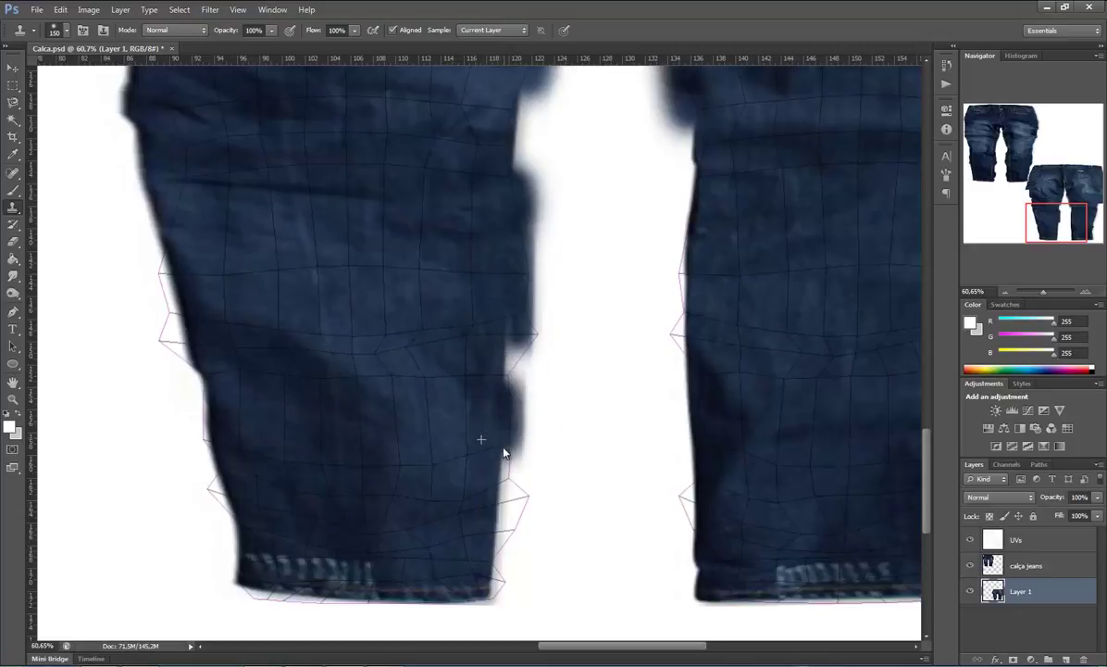
pyautogui.moveTo(499, 529)
pyautogui.mouseDown()
pyautogui.moveTo(495, 558)
pyautogui.moveTo(519, 498)
pyautogui.moveTo(557, 525)
pyautogui.moveTo(572, 413)
pyautogui.moveTo(512, 487)
pyautogui.moveTo(487, 368)
pyautogui.moveTo(520, 351)
pyautogui.moveTo(513, 388)
pyautogui.moveTo(512, 321)
pyautogui.moveTo(526, 338)
pyautogui.moveTo(539, 329)
pyautogui.moveTo(520, 573)
pyautogui.moveTo(482, 592)
pyautogui.moveTo(494, 593)
pyautogui.mouseUp()
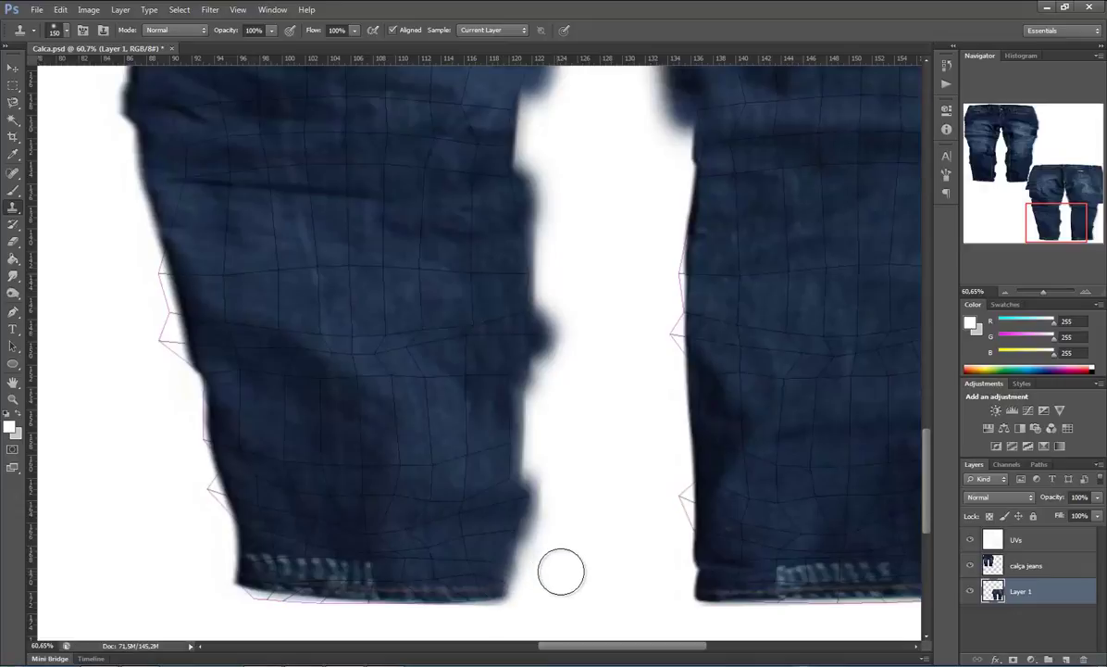
# Clone denim and stitching along the left leg hem with a smaller brush, cleaning smudges
pyautogui.moveTo(562, 567); pyautogui.dragTo(511, 581)
pyautogui.moveTo(312, 605)
pyautogui.mouseDown()
pyautogui.moveTo(257, 603)
pyautogui.moveTo(317, 623)
pyautogui.moveTo(410, 623)
pyautogui.moveTo(247, 604)
pyautogui.mouseUp()
pyautogui.moveTo(329, 613); pyautogui.dragTo(304, 613)
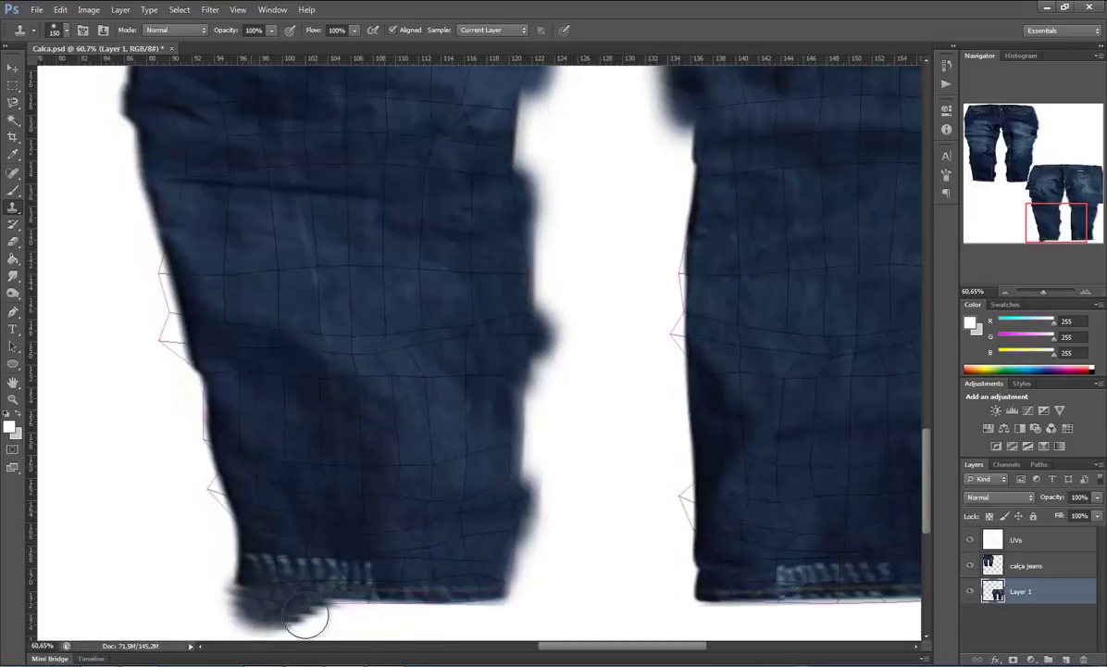
pyautogui.moveTo(222, 565); pyautogui.dragTo(298, 567)
pyautogui.press('[')
pyautogui.press('[')
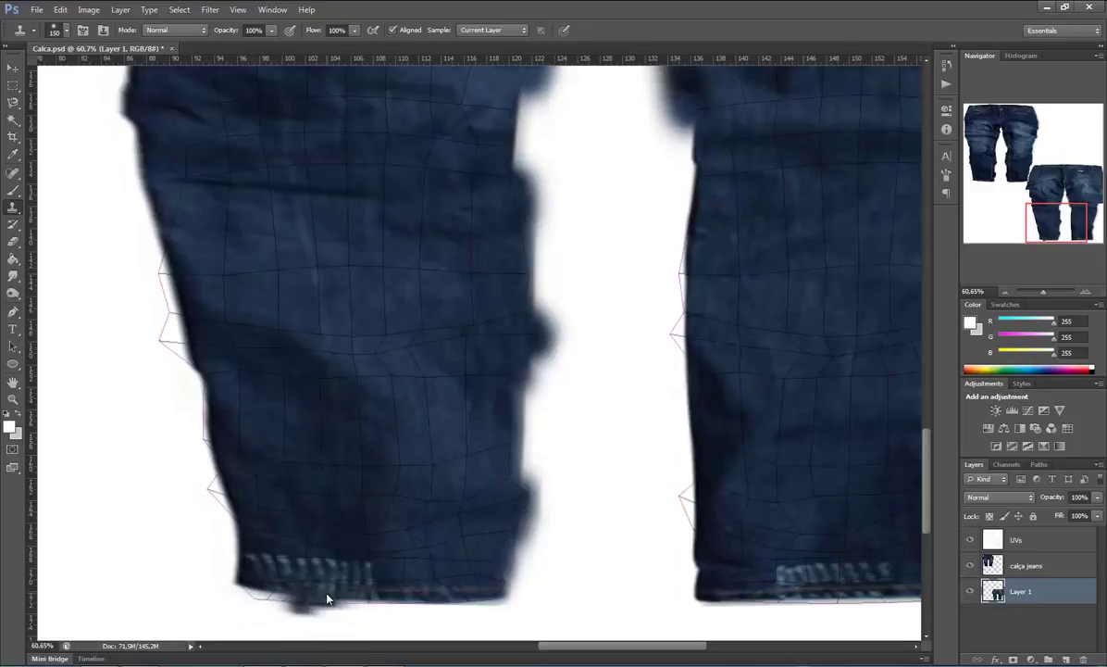
pyautogui.press('[')
pyautogui.press('[')
pyautogui.press('[')
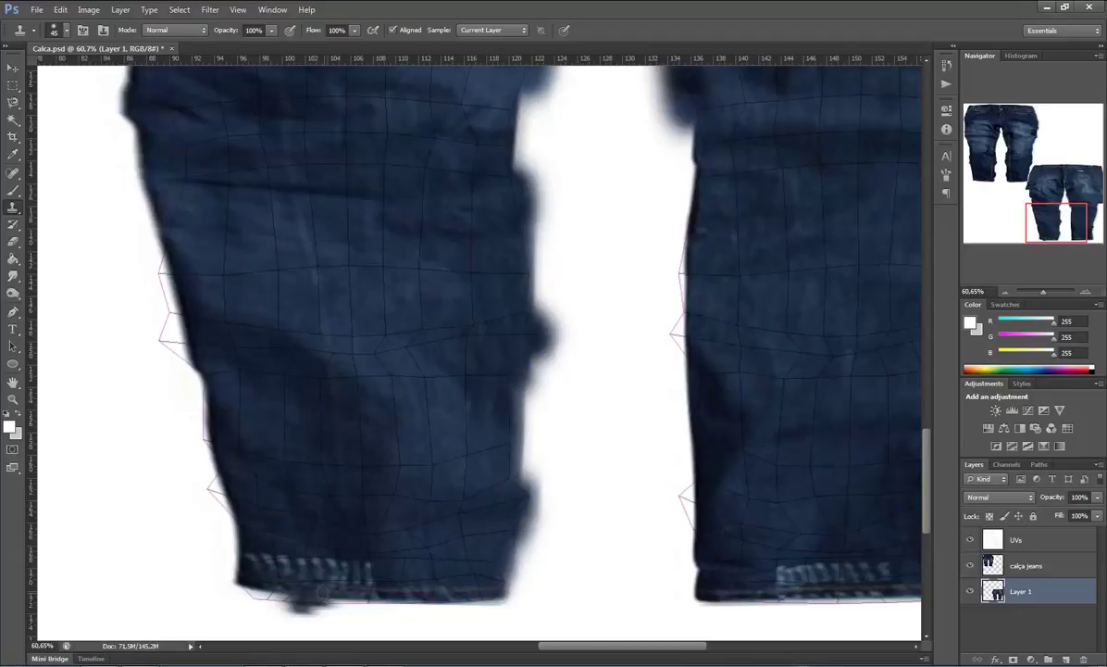
pyautogui.moveTo(289, 594)
pyautogui.mouseDown()
pyautogui.moveTo(248, 597)
pyautogui.moveTo(336, 603)
pyautogui.mouseUp()
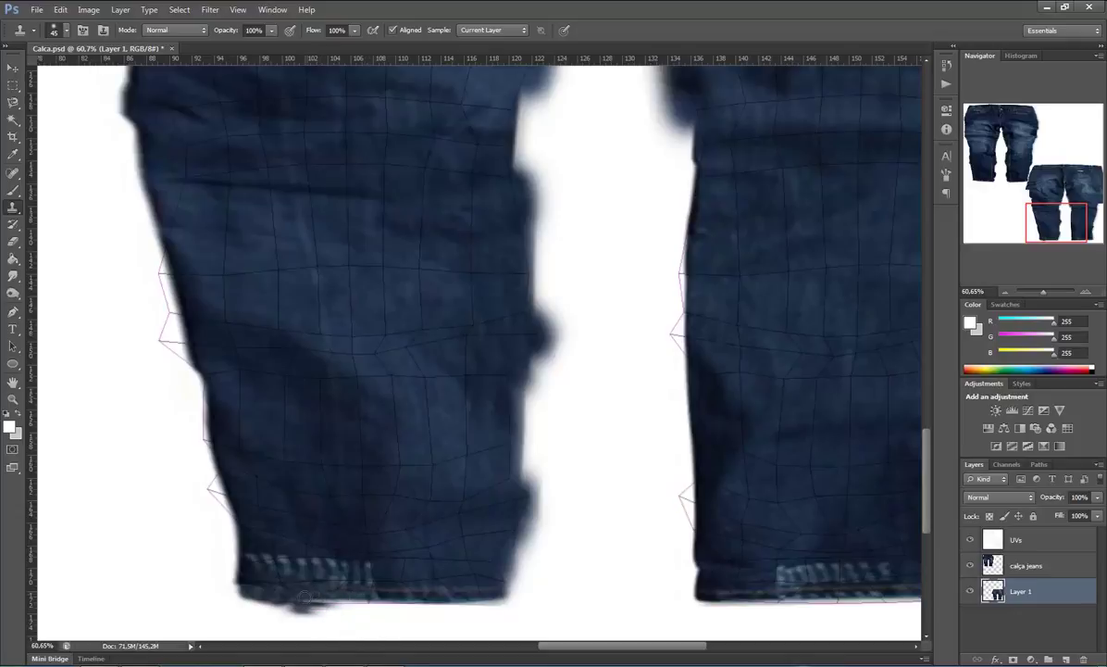
pyautogui.moveTo(335, 602); pyautogui.dragTo(378, 600)
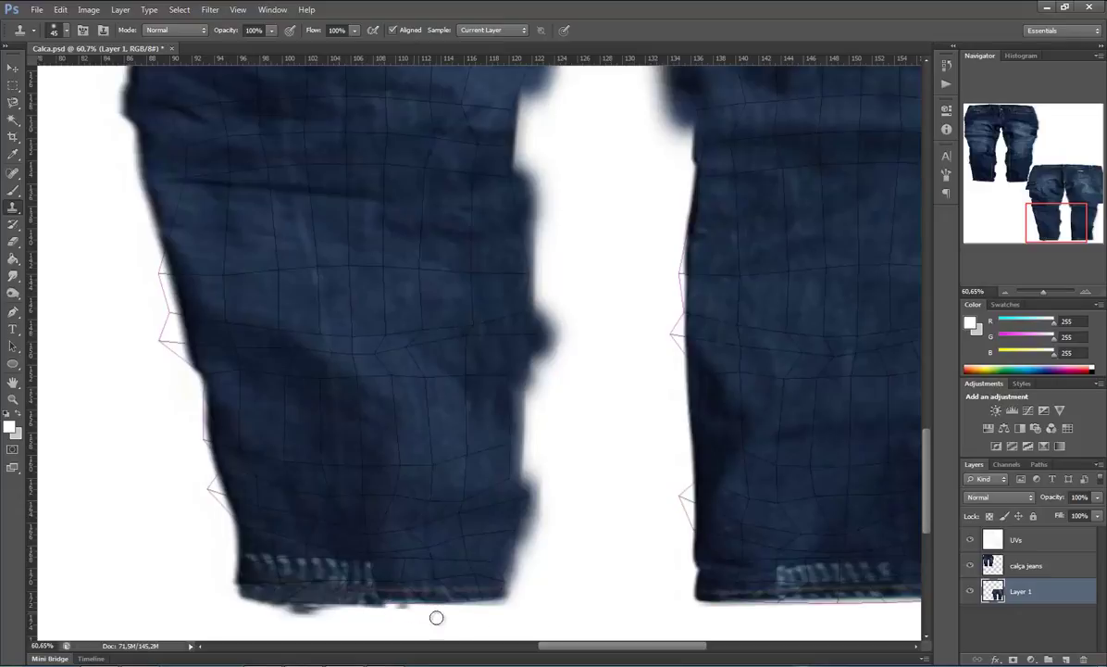
pyautogui.moveTo(1037, 238); pyautogui.dragTo(1046, 239)
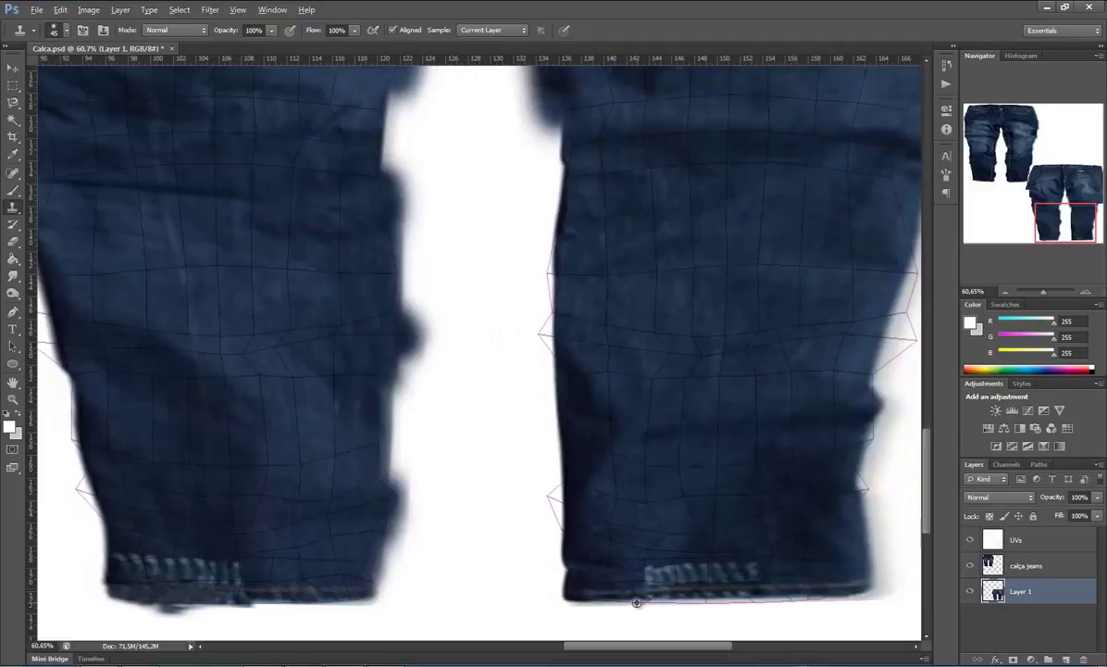
# Clone denim along the right leg's hem and, with an 80 brush, its inner edge
pyautogui.moveTo(644, 602); pyautogui.dragTo(827, 604)
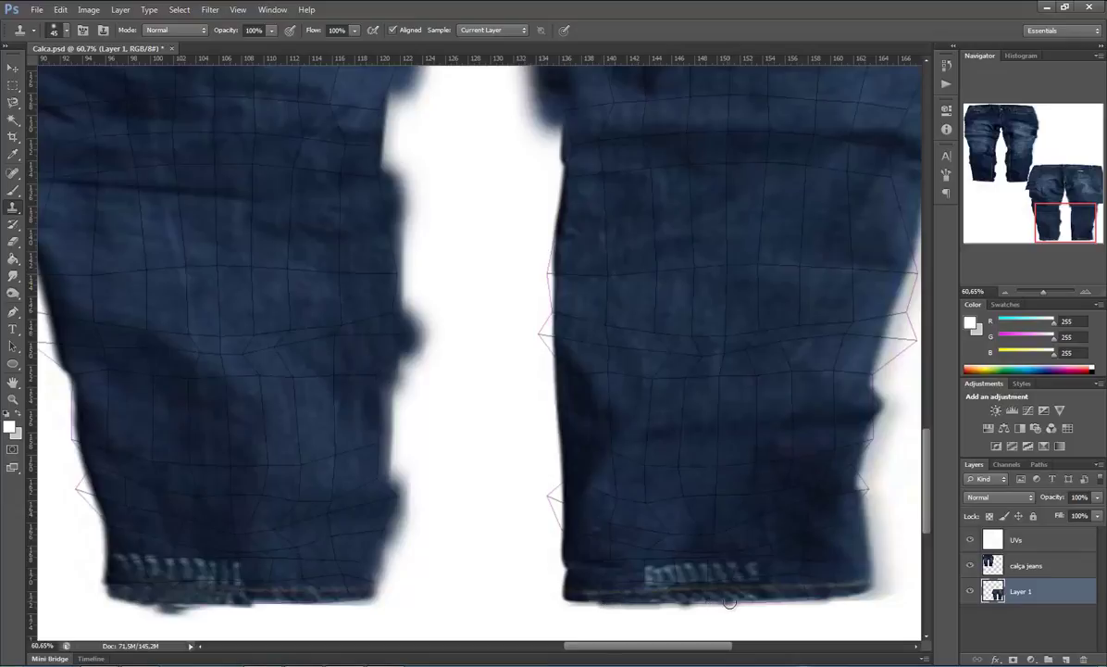
pyautogui.moveTo(714, 597)
pyautogui.mouseDown()
pyautogui.moveTo(674, 602)
pyautogui.moveTo(779, 602)
pyautogui.moveTo(668, 601)
pyautogui.mouseUp()
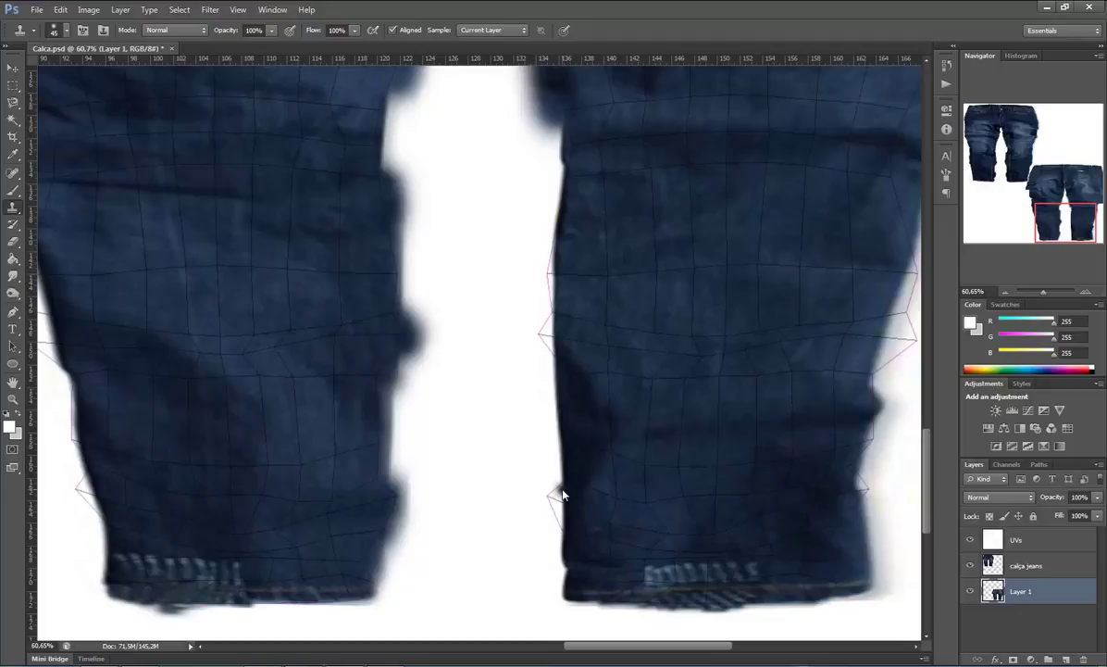
pyautogui.press(']')
pyautogui.press(']')
pyautogui.press(']')
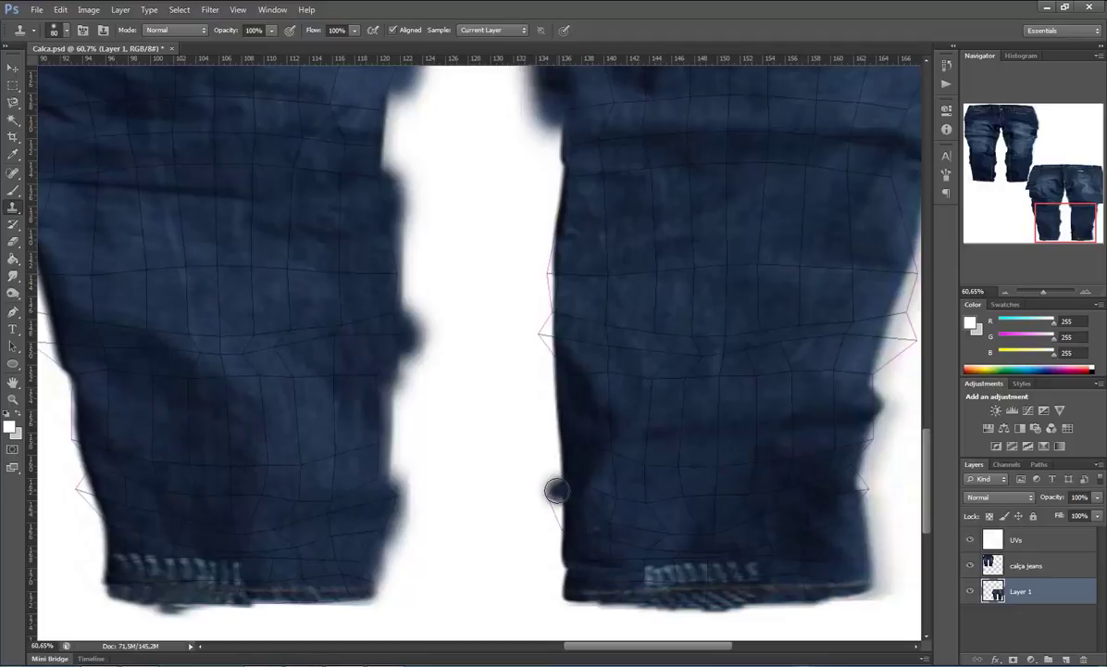
pyautogui.moveTo(557, 497)
pyautogui.mouseDown()
pyautogui.moveTo(584, 406)
pyautogui.moveTo(548, 326)
pyautogui.mouseUp()
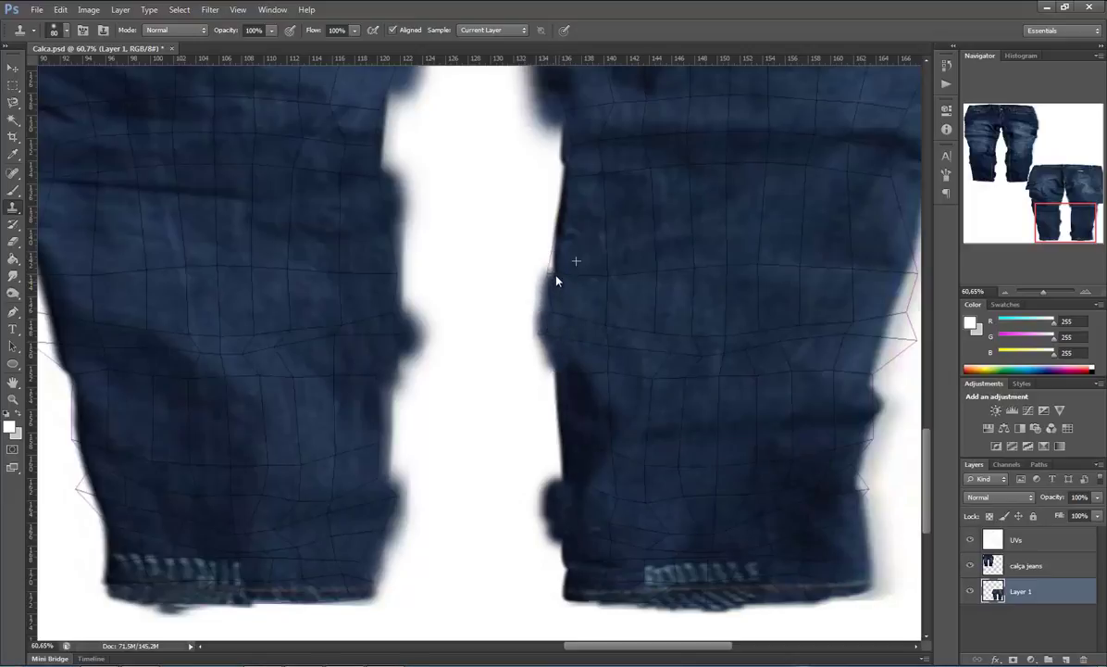
pyautogui.moveTo(554, 259)
pyautogui.mouseDown()
pyautogui.moveTo(547, 283)
pyautogui.moveTo(564, 340)
pyautogui.moveTo(527, 350)
pyautogui.moveTo(549, 351)
pyautogui.mouseUp()
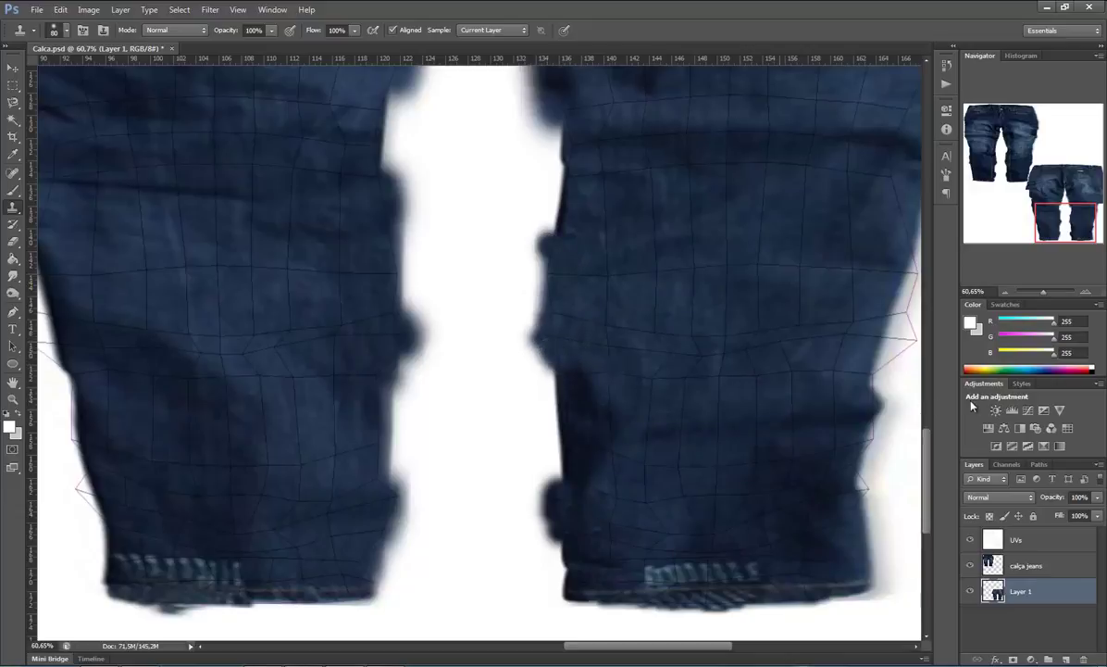
# Fill the white gaps on the right leg's outer edge, then hide the UVs layer
pyautogui.moveTo(1025, 243); pyautogui.dragTo(1079, 223)
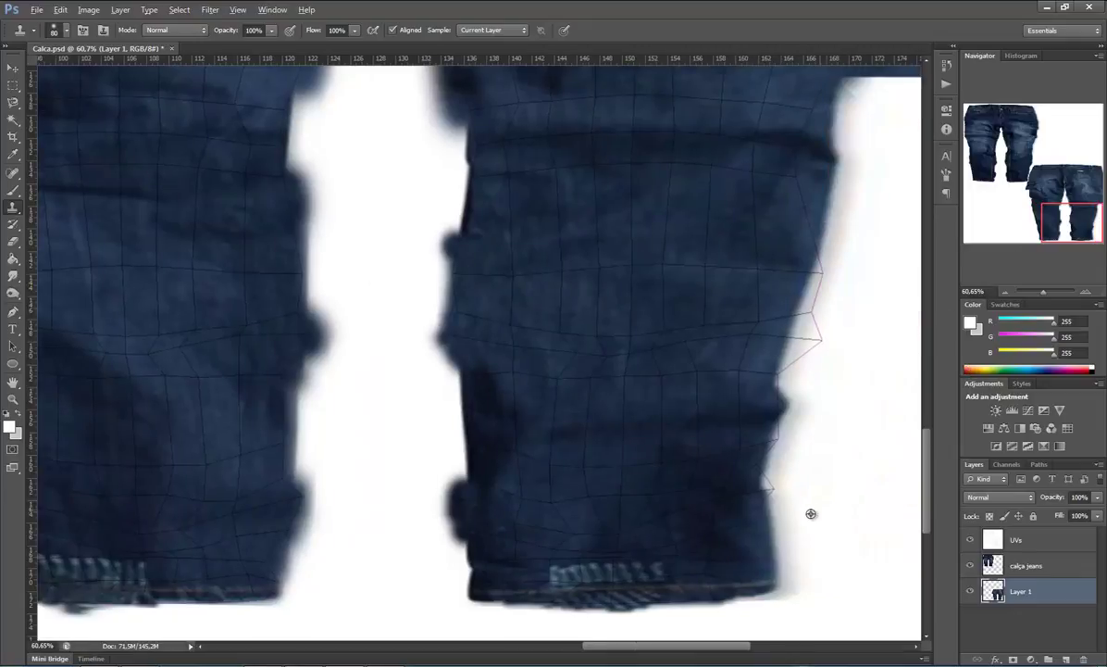
pyautogui.moveTo(743, 488)
pyautogui.mouseDown()
pyautogui.moveTo(766, 476)
pyautogui.moveTo(769, 500)
pyautogui.moveTo(746, 460)
pyautogui.moveTo(781, 371)
pyautogui.moveTo(762, 309)
pyautogui.mouseUp()
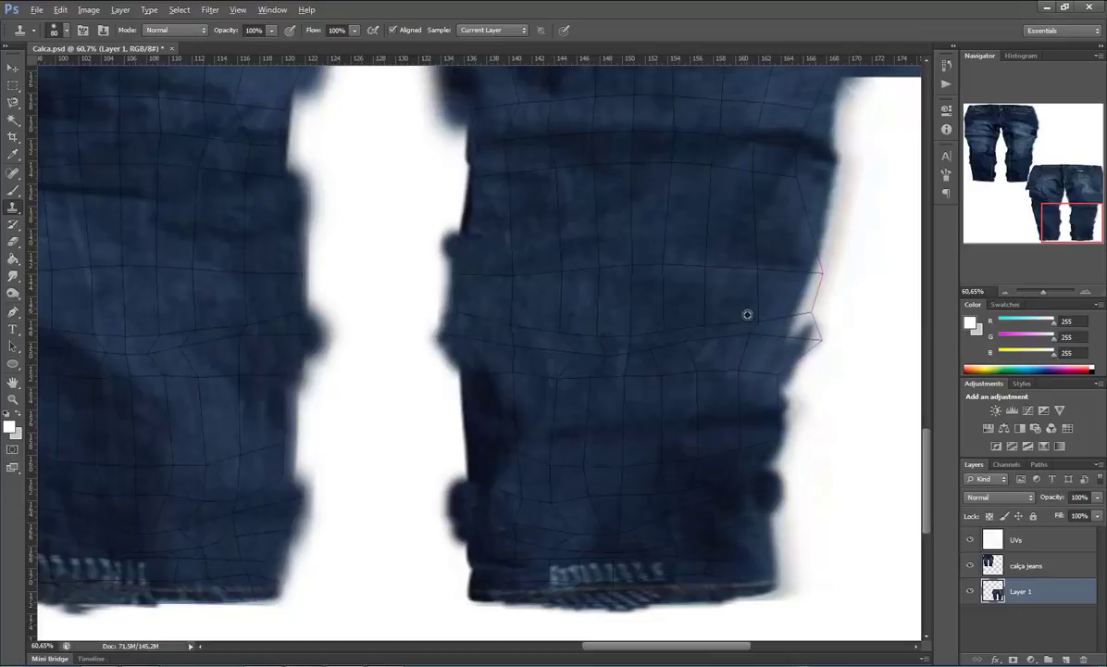
pyautogui.moveTo(757, 320); pyautogui.dragTo(810, 345)
pyautogui.moveTo(817, 272); pyautogui.dragTo(820, 256)
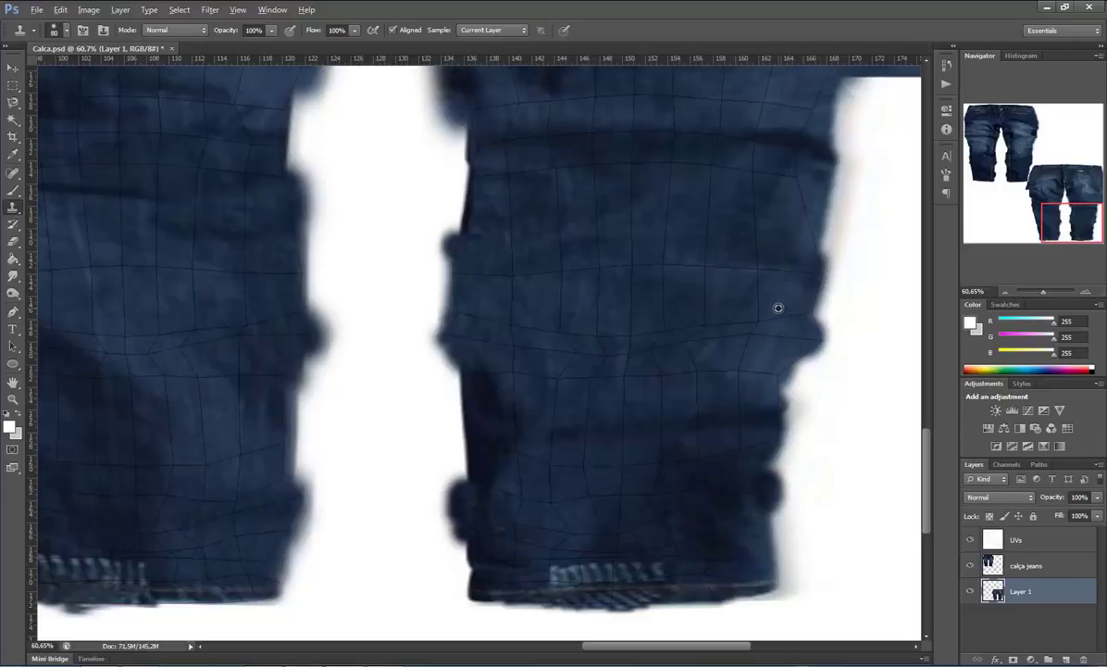
pyautogui.moveTo(804, 317); pyautogui.dragTo(847, 381)
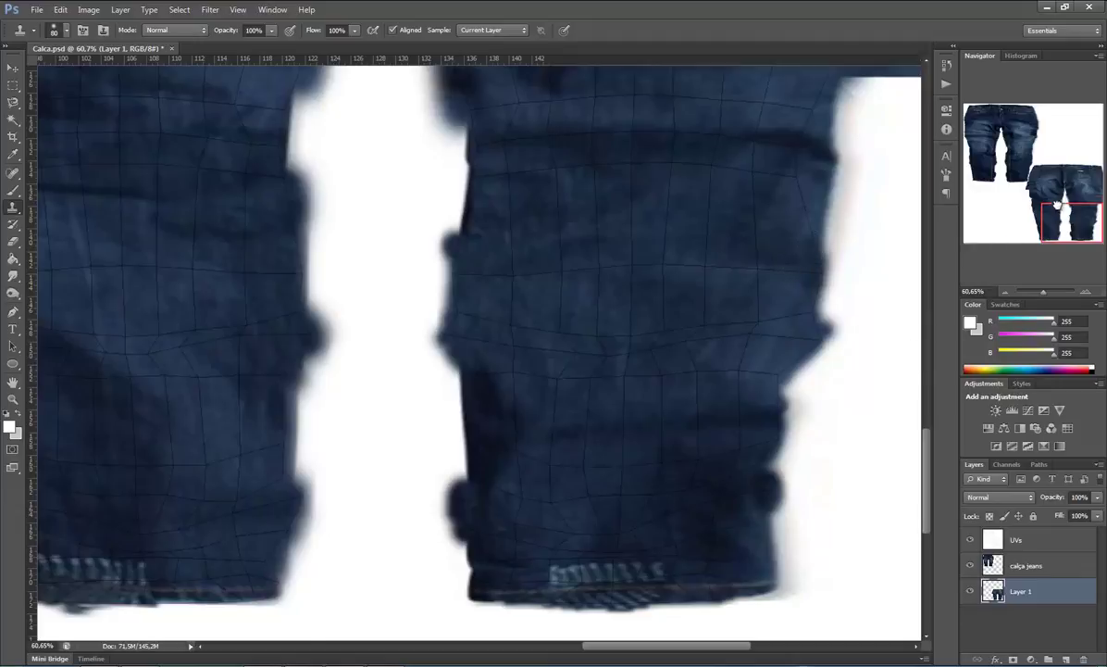
pyautogui.moveTo(1060, 215)
pyautogui.mouseDown()
pyautogui.moveTo(1059, 196)
pyautogui.moveTo(1070, 218)
pyautogui.mouseUp()
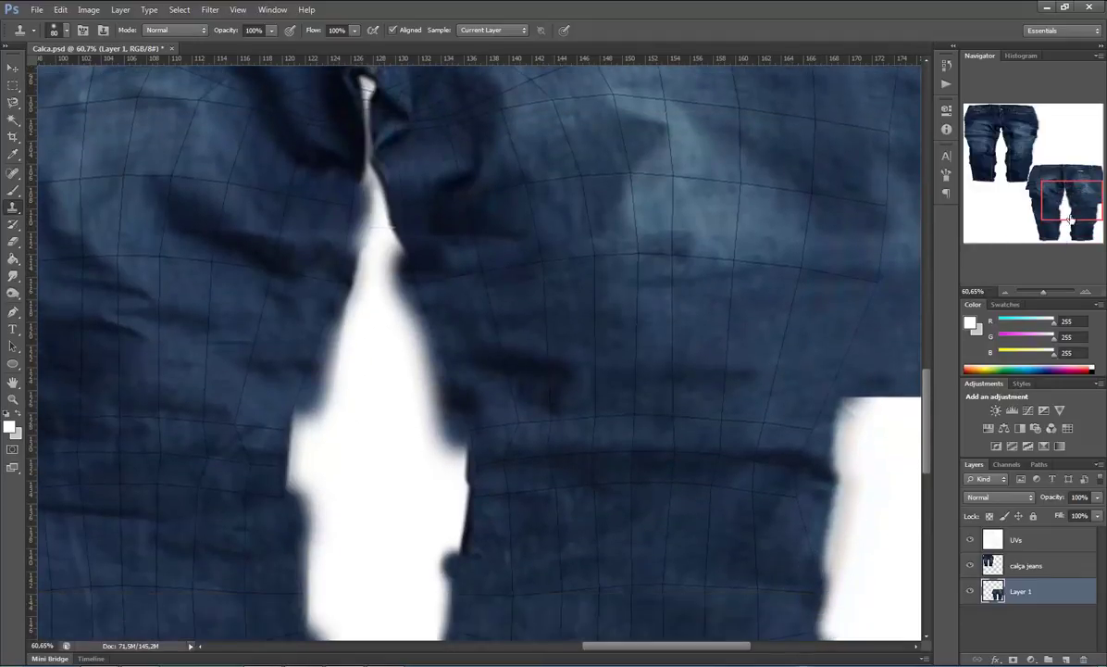
pyautogui.moveTo(1048, 297); pyautogui.dragTo(1043, 296)
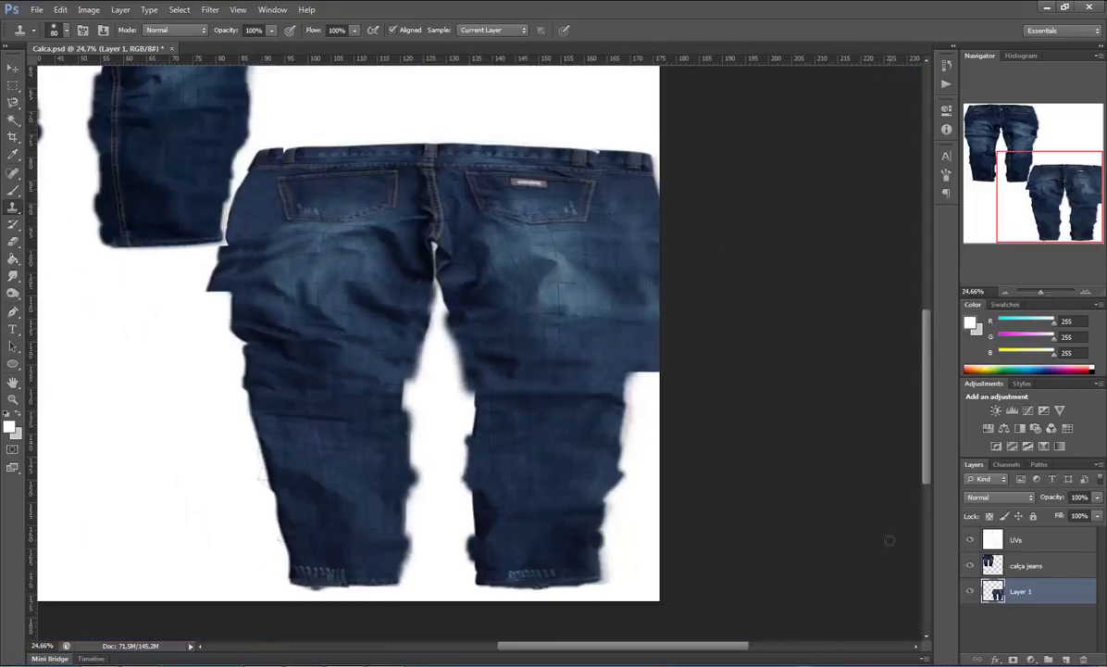
pyautogui.click(972, 542)
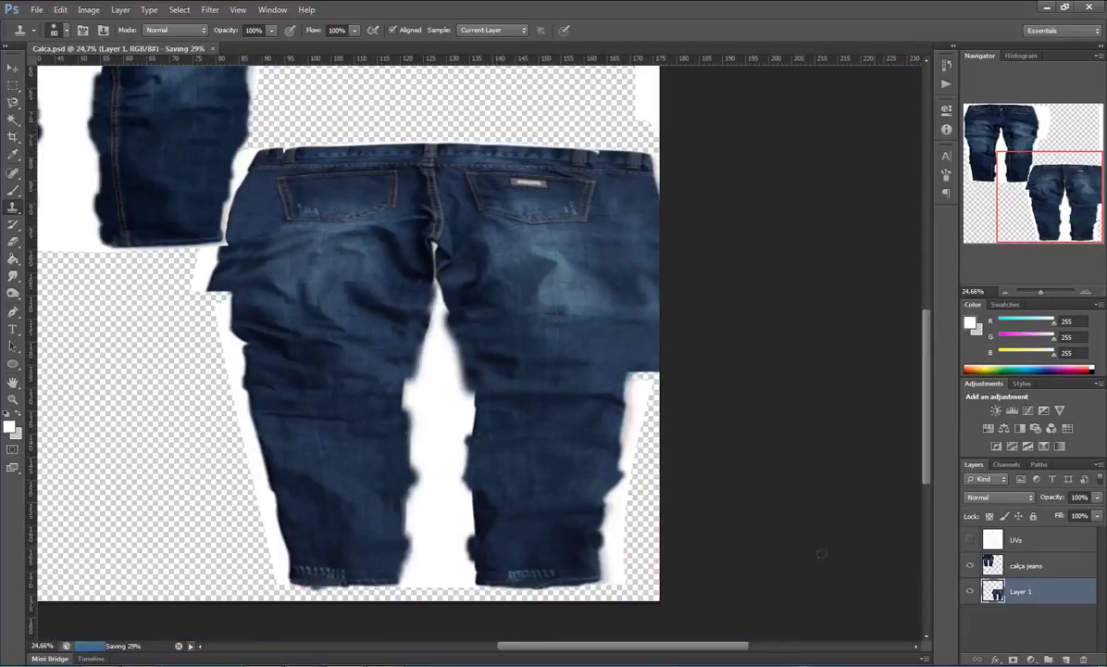
# In 3ds Max, zoom and orbit around the character's jeans from the side and back
pyautogui.hotkey('alt', 'Tab')
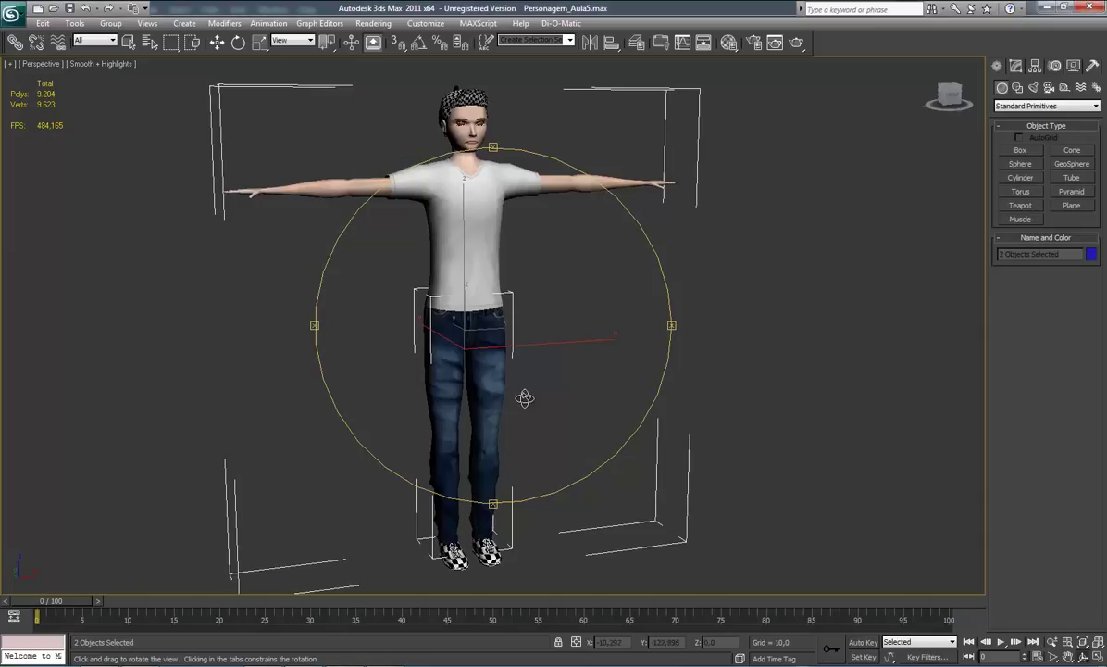
pyautogui.scroll(3, 460, 396)
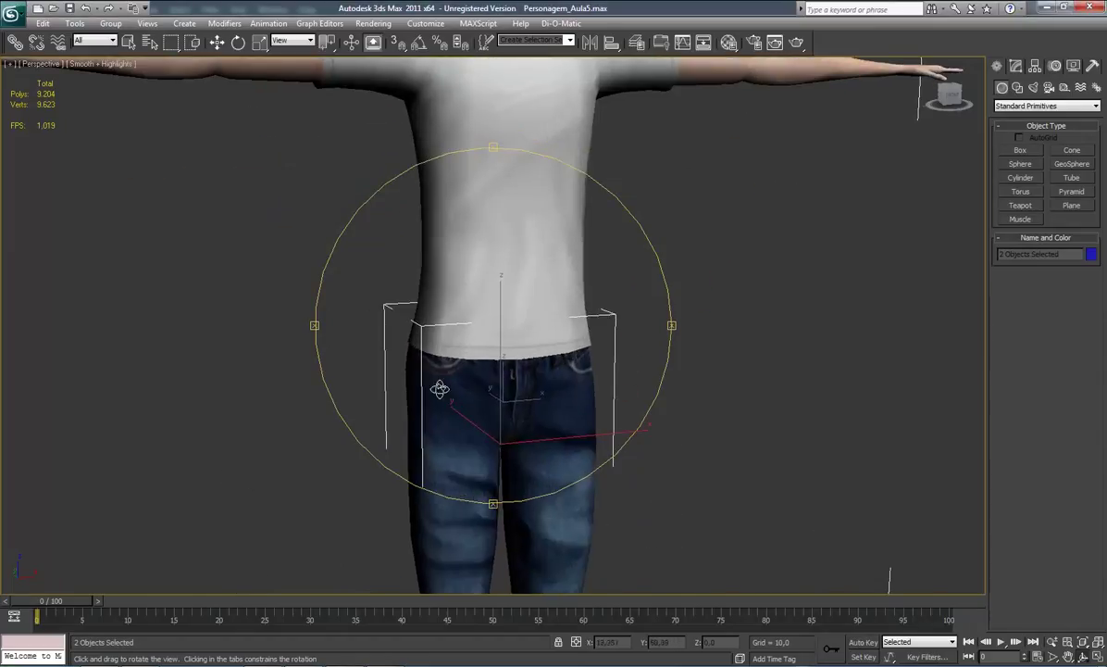
pyautogui.moveTo(440, 388); pyautogui.dragTo(650, 378)
pyautogui.scroll(2, 514, 350)
pyautogui.moveTo(514, 350)
pyautogui.mouseDown()
pyautogui.moveTo(526, 363)
pyautogui.moveTo(621, 351)
pyautogui.moveTo(593, 375)
pyautogui.moveTo(491, 400)
pyautogui.moveTo(494, 339)
pyautogui.moveTo(494, 388)
pyautogui.moveTo(329, 388)
pyautogui.moveTo(551, 414)
pyautogui.moveTo(492, 421)
pyautogui.moveTo(539, 402)
pyautogui.moveTo(522, 408)
pyautogui.moveTo(497, 391)
pyautogui.moveTo(440, 400)
pyautogui.moveTo(504, 418)
pyautogui.moveTo(468, 420)
pyautogui.mouseUp()
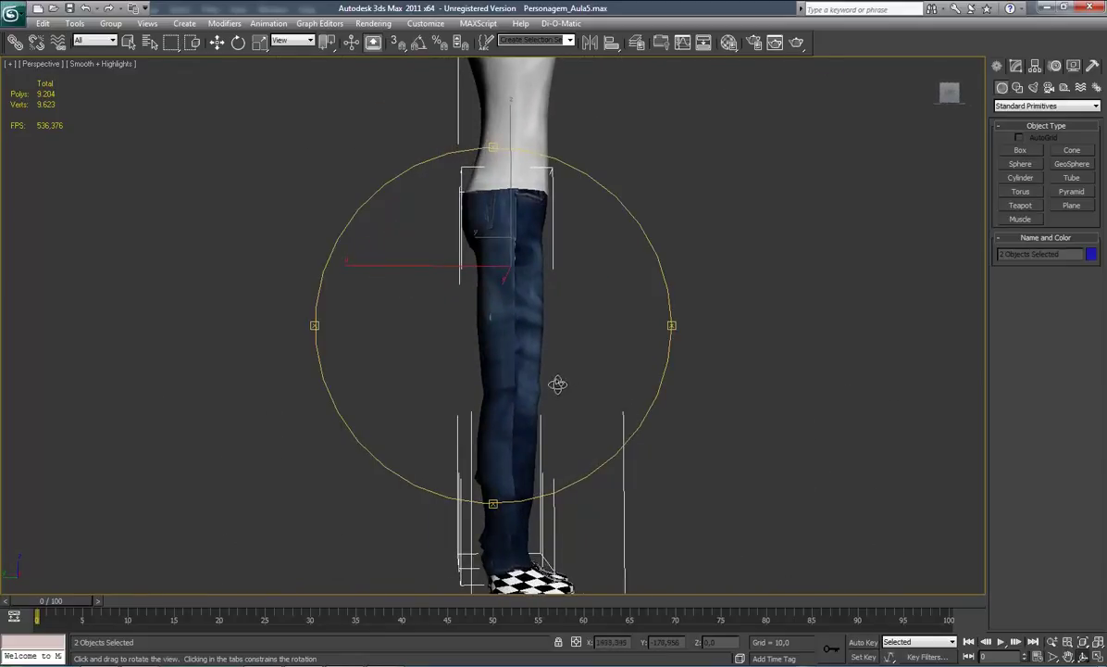
pyautogui.moveTo(558, 385)
pyautogui.mouseDown()
pyautogui.moveTo(519, 388)
pyautogui.moveTo(506, 403)
pyautogui.moveTo(524, 339)
pyautogui.moveTo(529, 487)
pyautogui.mouseUp()
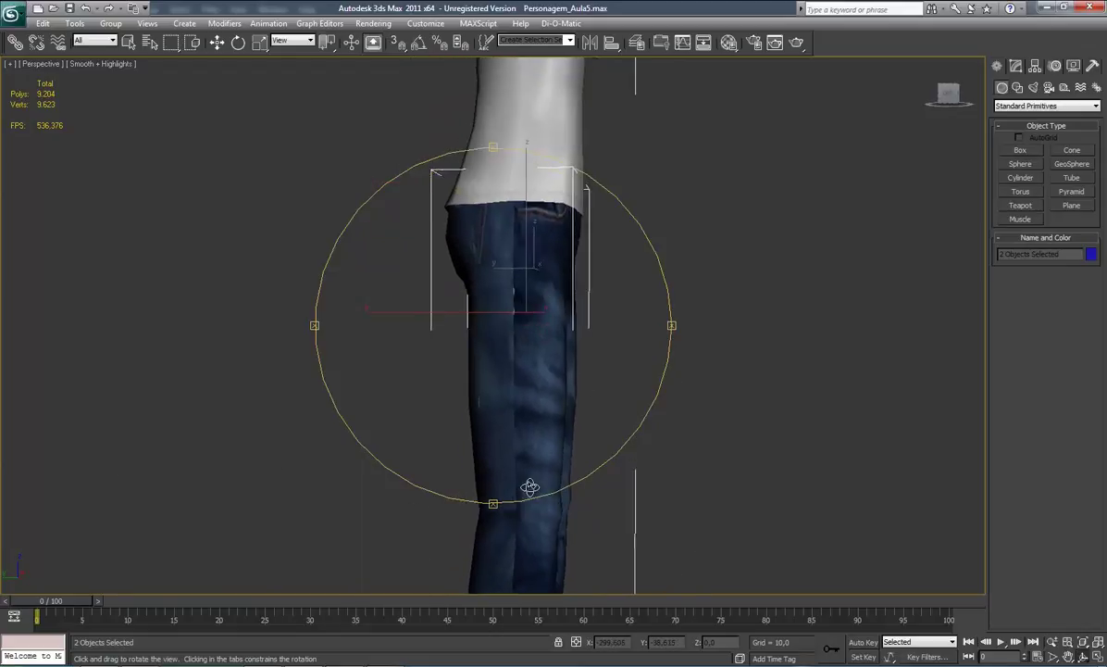
pyautogui.scroll(3, 529, 487)
pyautogui.moveTo(549, 408); pyautogui.dragTo(543, 388)
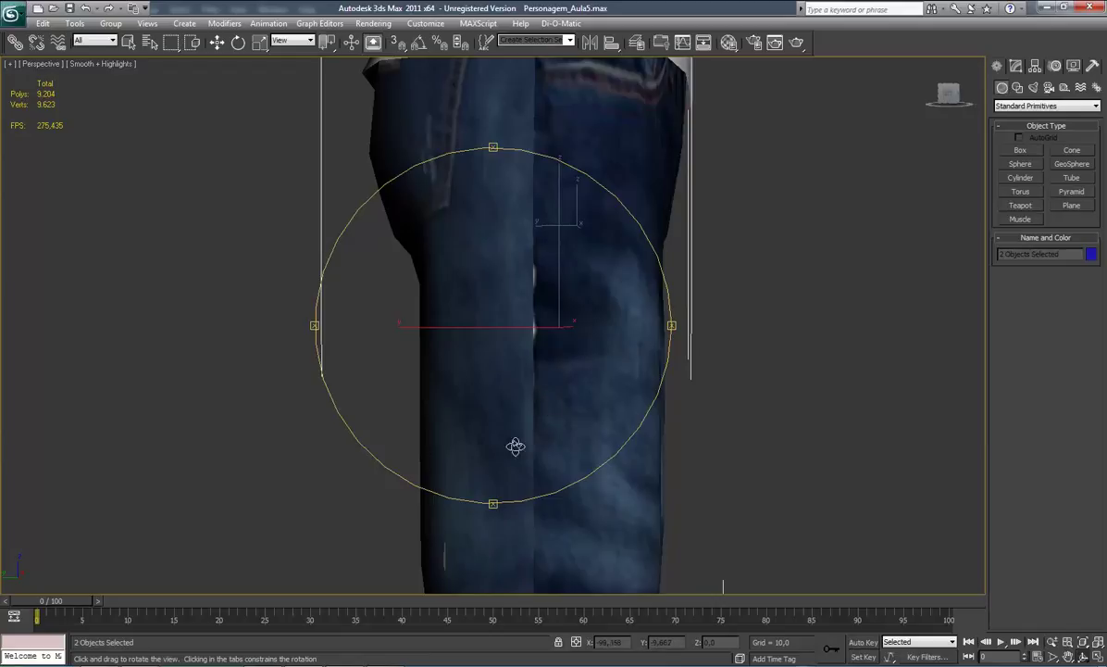
pyautogui.moveTo(526, 398)
pyautogui.mouseDown()
pyautogui.moveTo(487, 475)
pyautogui.moveTo(583, 385)
pyautogui.moveTo(512, 363)
pyautogui.moveTo(506, 315)
pyautogui.moveTo(524, 311)
pyautogui.moveTo(527, 373)
pyautogui.moveTo(514, 326)
pyautogui.moveTo(579, 375)
pyautogui.moveTo(495, 388)
pyautogui.moveTo(424, 433)
pyautogui.moveTo(553, 413)
pyautogui.moveTo(418, 408)
pyautogui.moveTo(522, 356)
pyautogui.moveTo(524, 336)
pyautogui.moveTo(557, 410)
pyautogui.moveTo(623, 407)
pyautogui.moveTo(411, 408)
pyautogui.moveTo(484, 407)
pyautogui.moveTo(487, 388)
pyautogui.mouseUp()
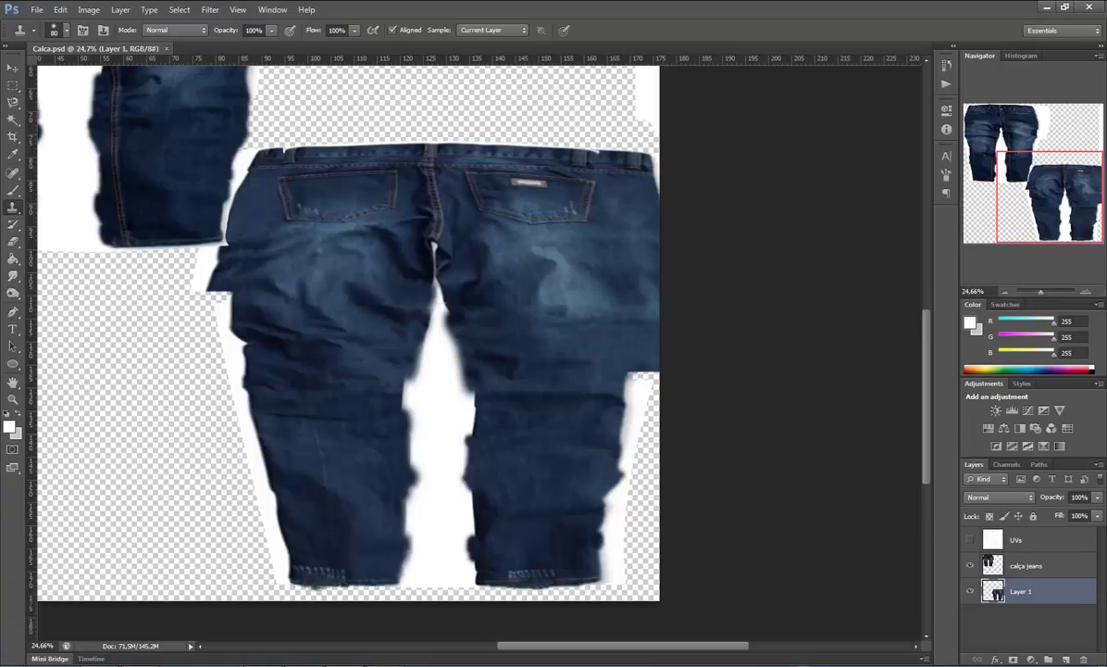
# Show the UVs layer again and clone denim over the leg-edge gap with an 80 brush
pyautogui.click(969, 540)
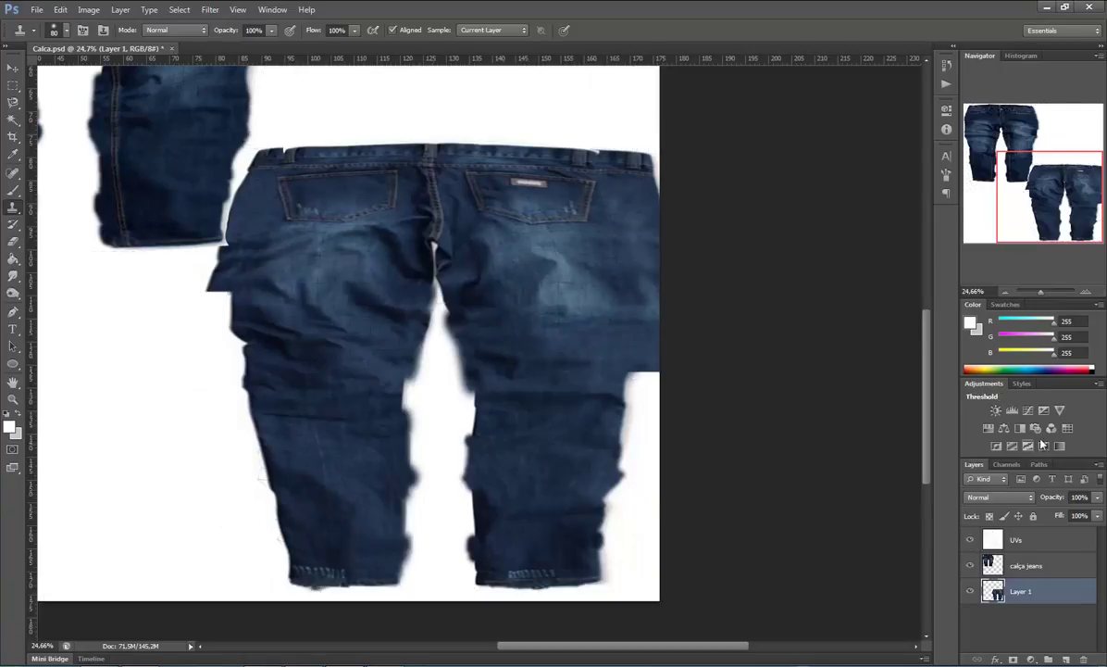
pyautogui.moveTo(1049, 291); pyautogui.dragTo(1044, 292)
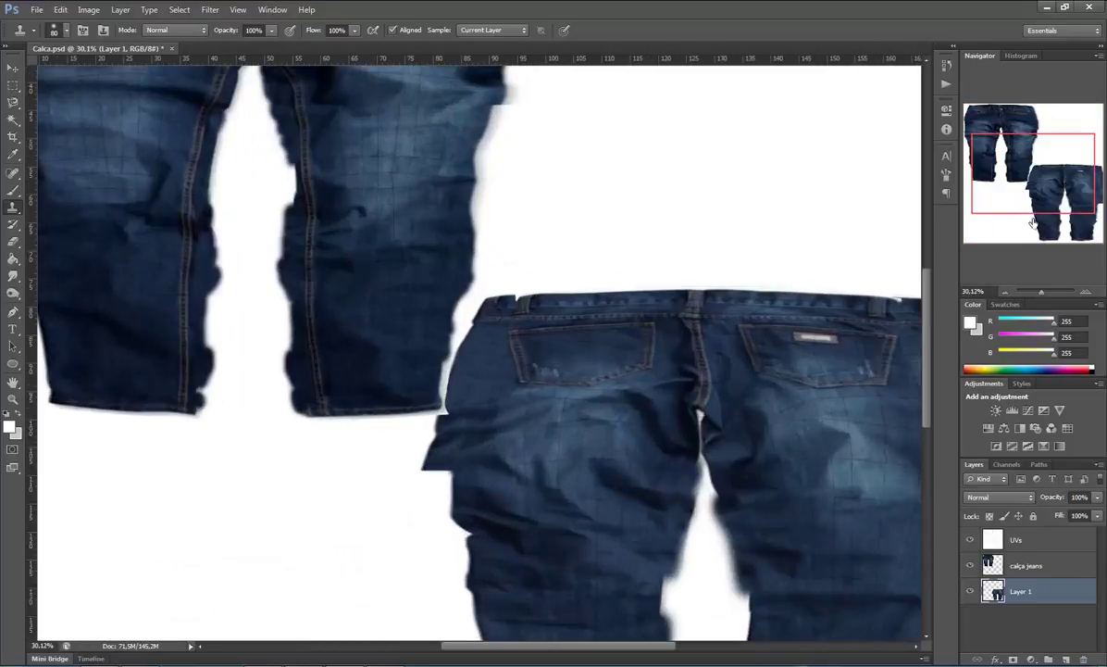
pyautogui.moveTo(1033, 222); pyautogui.dragTo(1011, 236)
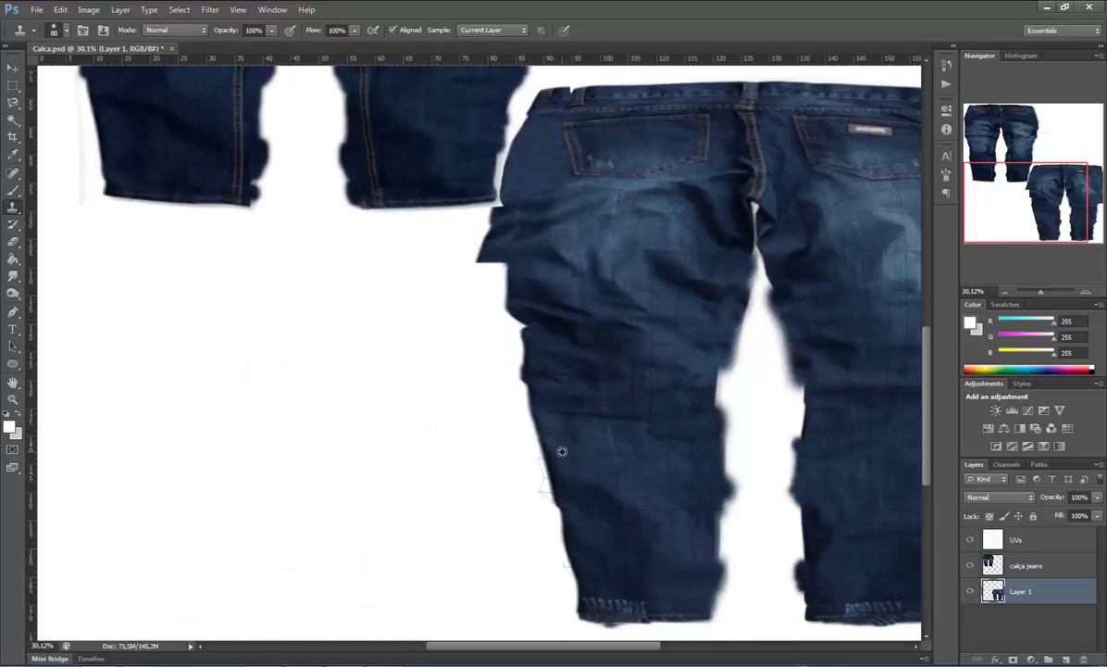
pyautogui.press(']')
pyautogui.press(']')
pyautogui.moveTo(1044, 293); pyautogui.dragTo(1047, 293)
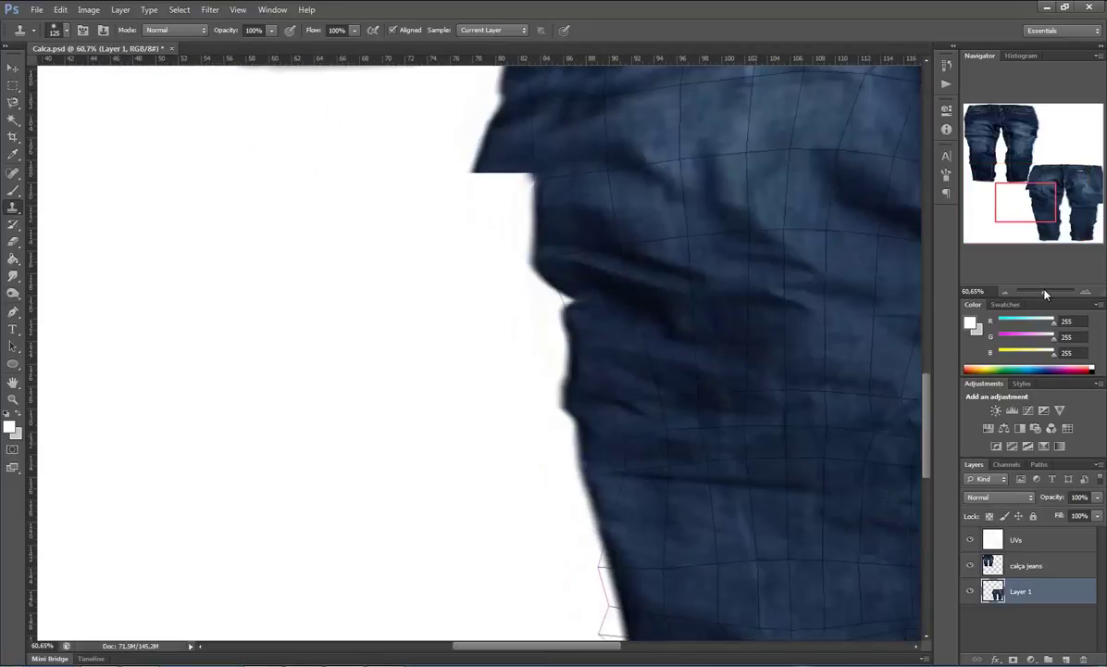
pyautogui.moveTo(1037, 209); pyautogui.dragTo(1036, 225)
pyautogui.press('[')
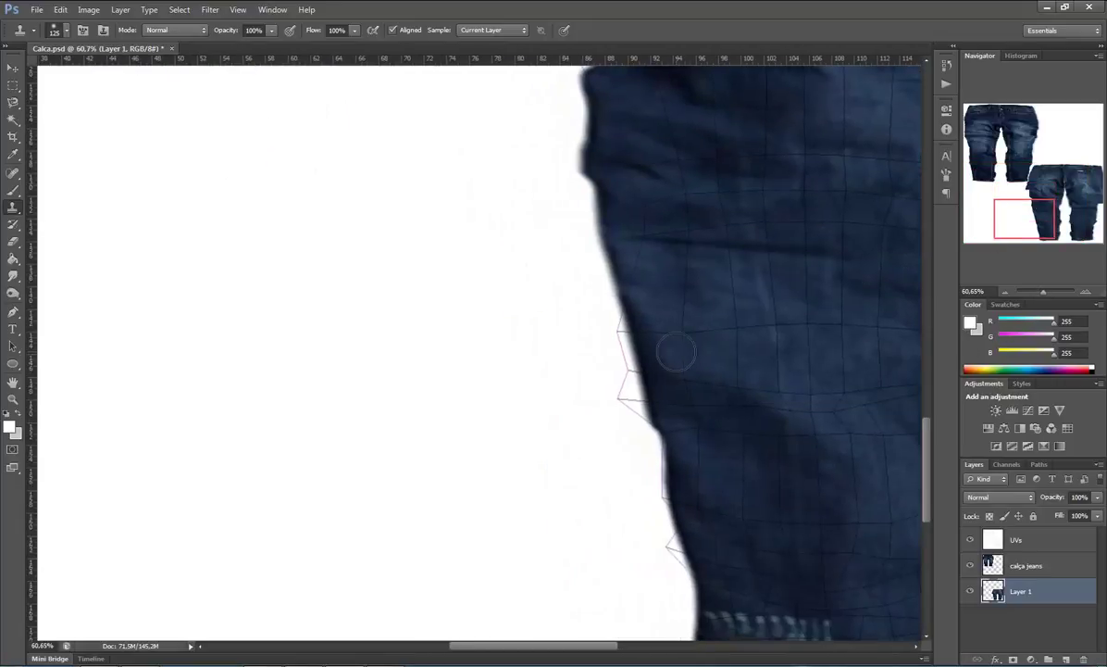
pyautogui.press('[')
pyautogui.press('[')
pyautogui.moveTo(630, 349)
pyautogui.mouseDown()
pyautogui.moveTo(649, 413)
pyautogui.moveTo(632, 389)
pyautogui.moveTo(646, 421)
pyautogui.moveTo(625, 400)
pyautogui.moveTo(637, 417)
pyautogui.mouseUp()
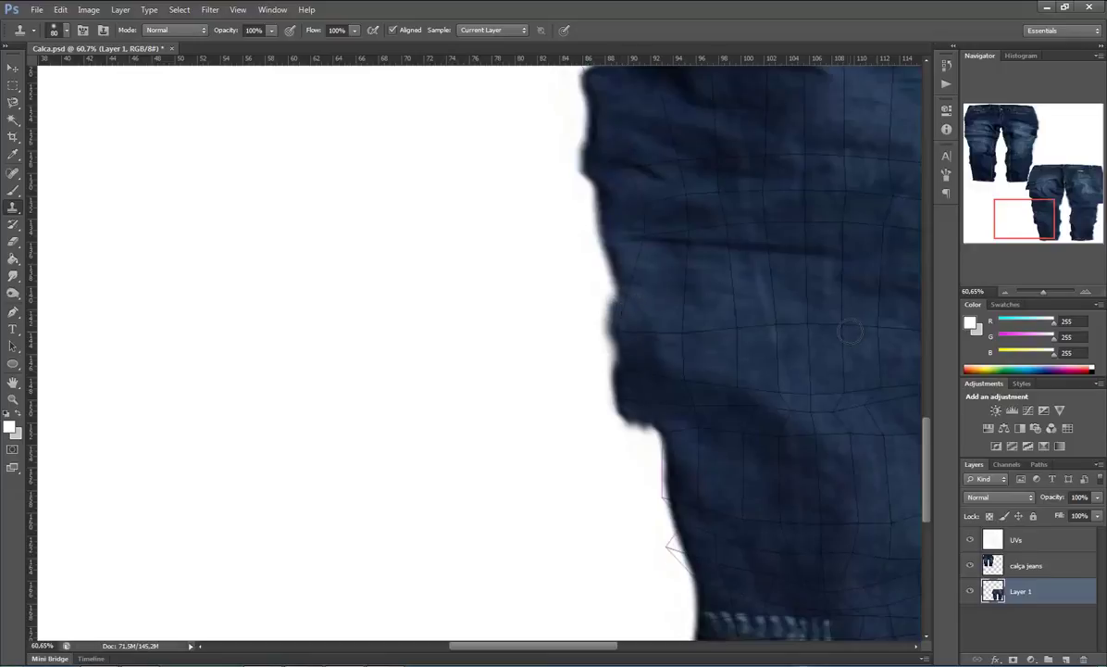
pyautogui.moveTo(1045, 295); pyautogui.dragTo(1043, 295)
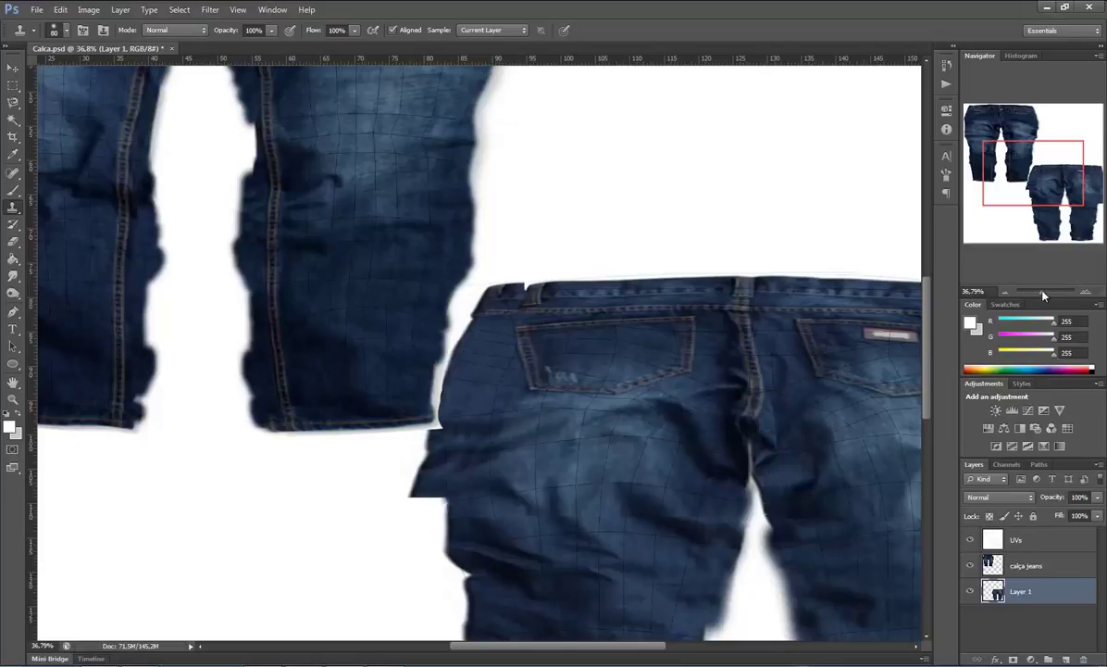
# Erase the stray edge between pieces on the calça jeans layer, then reselect Layer 1
pyautogui.moveTo(1043, 292); pyautogui.dragTo(1048, 294)
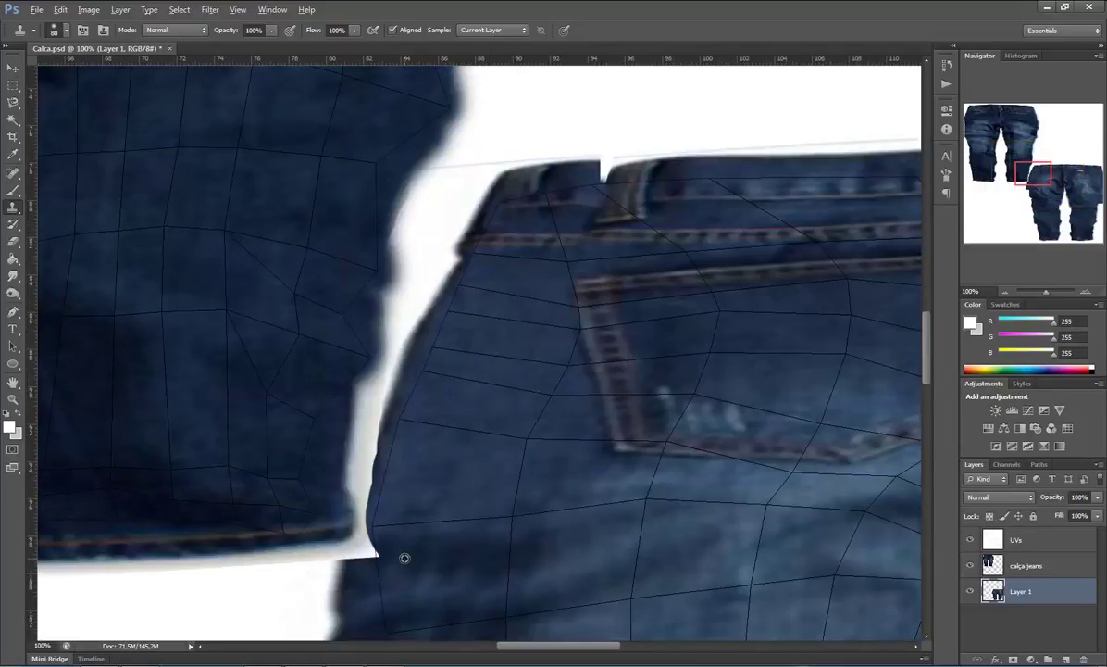
pyautogui.click(1032, 565)
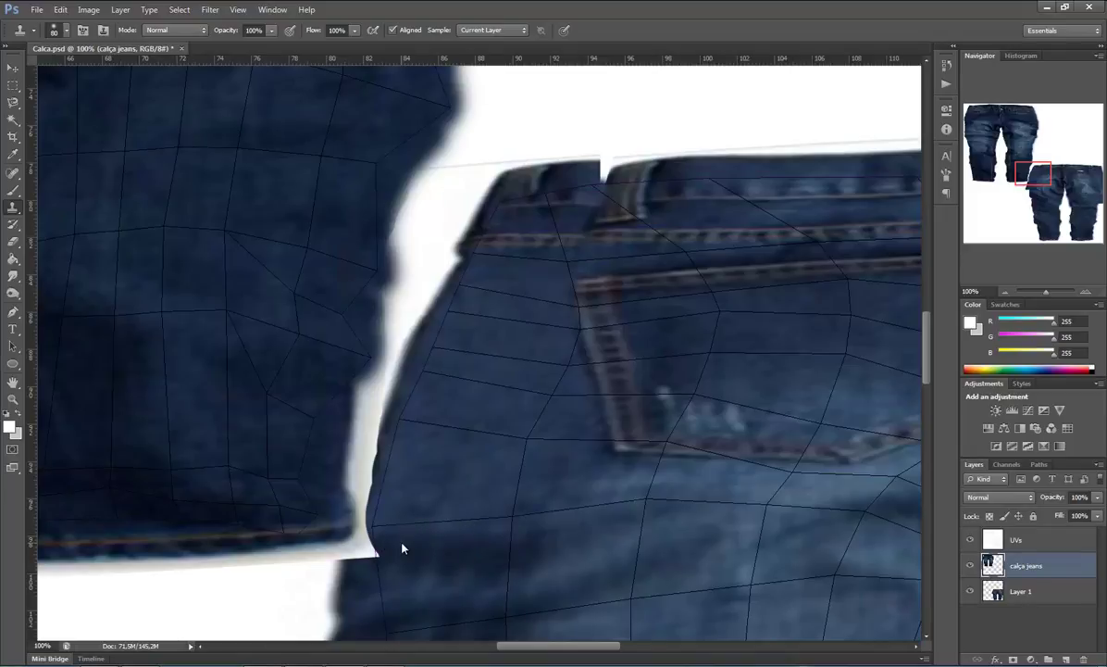
pyautogui.press('e')
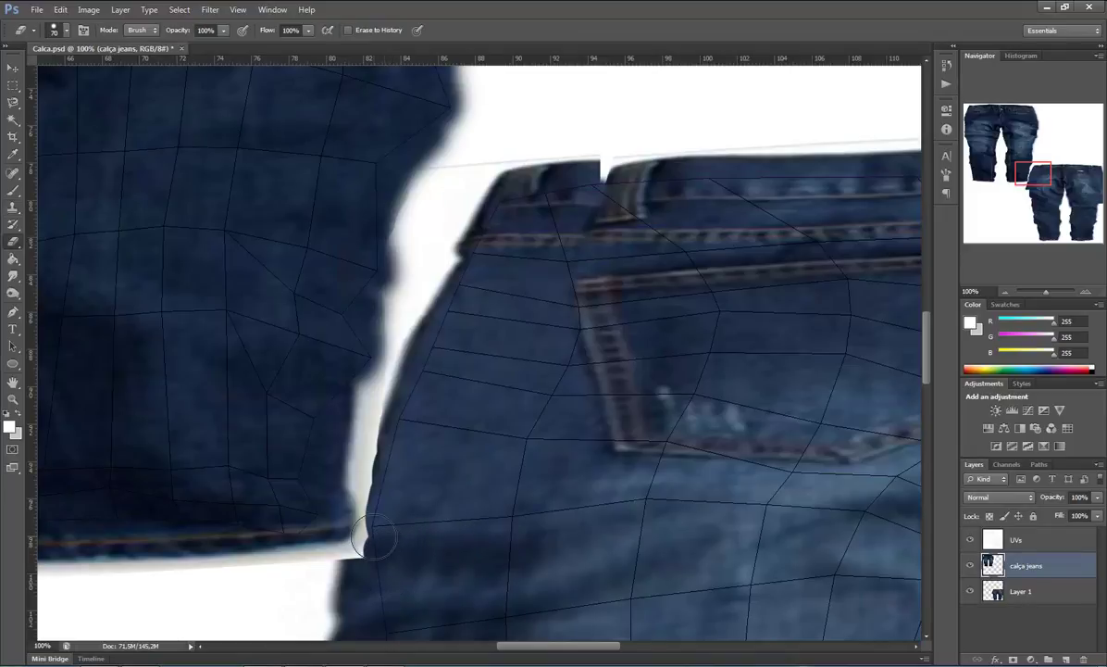
pyautogui.moveTo(375, 535)
pyautogui.mouseDown()
pyautogui.moveTo(352, 472)
pyautogui.moveTo(385, 497)
pyautogui.mouseUp()
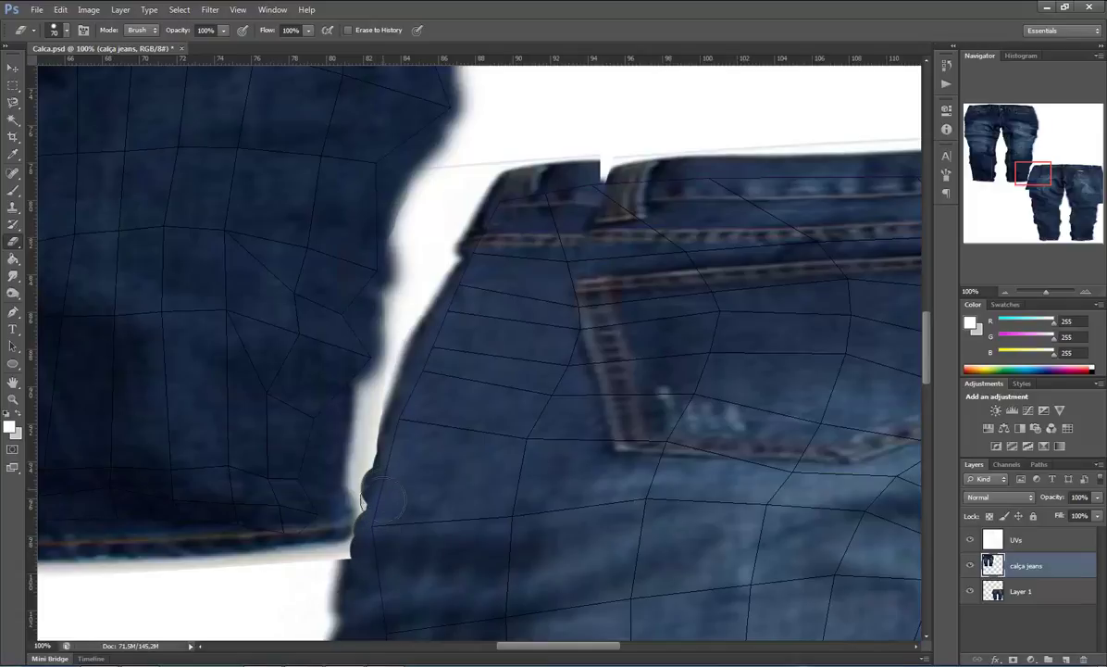
pyautogui.click(1018, 593)
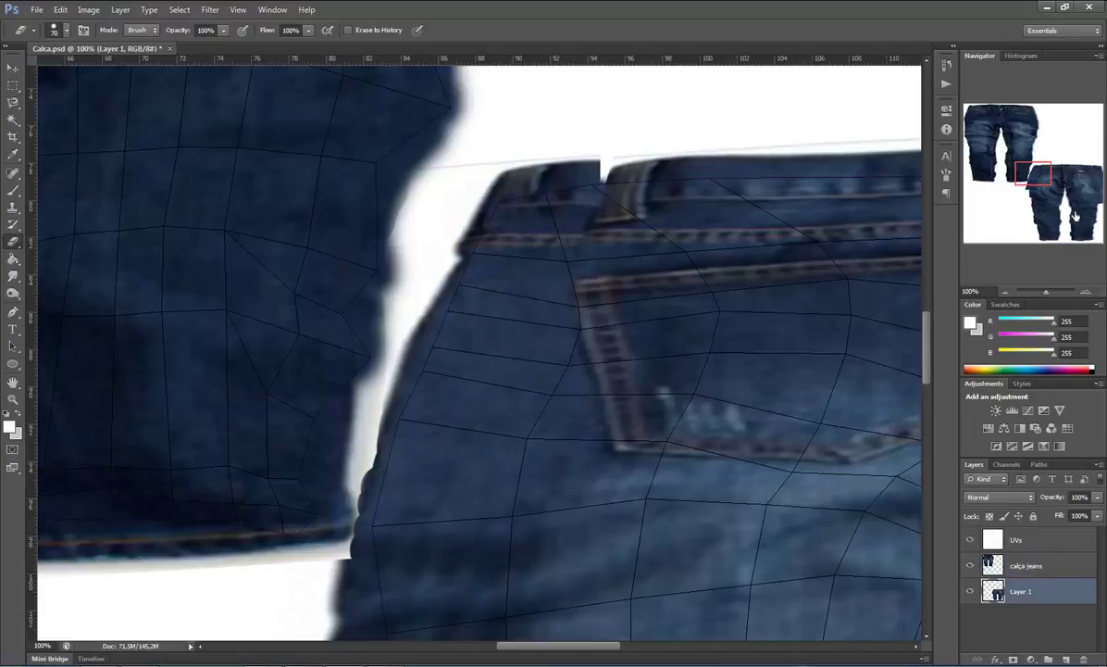
pyautogui.moveTo(1035, 190); pyautogui.dragTo(1027, 186)
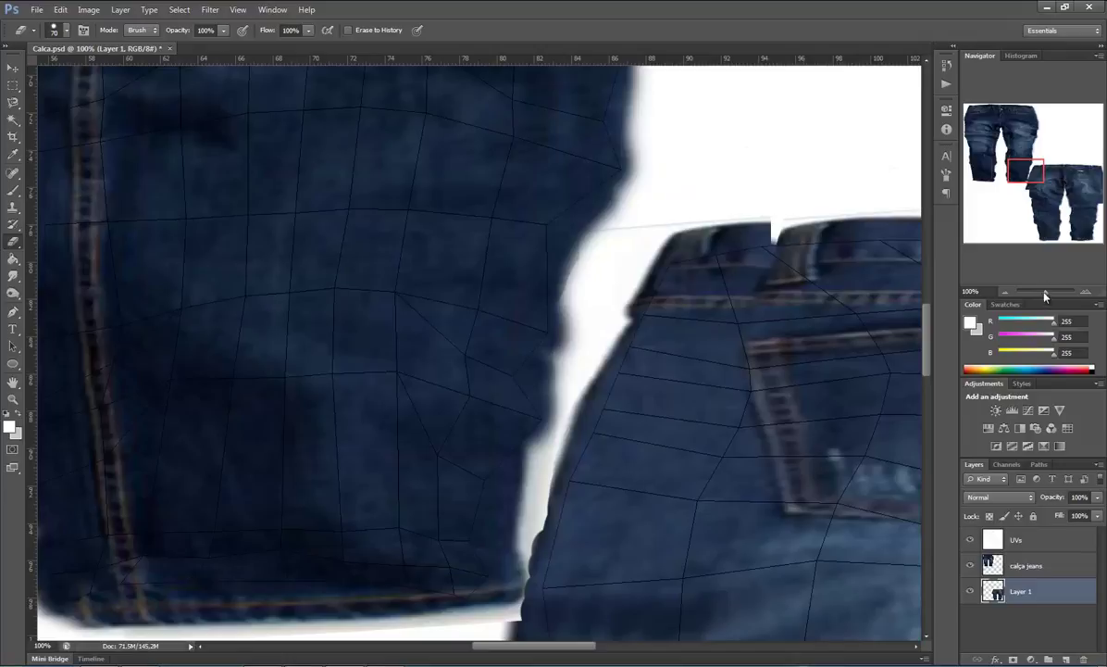
pyautogui.moveTo(1046, 295); pyautogui.dragTo(1039, 292)
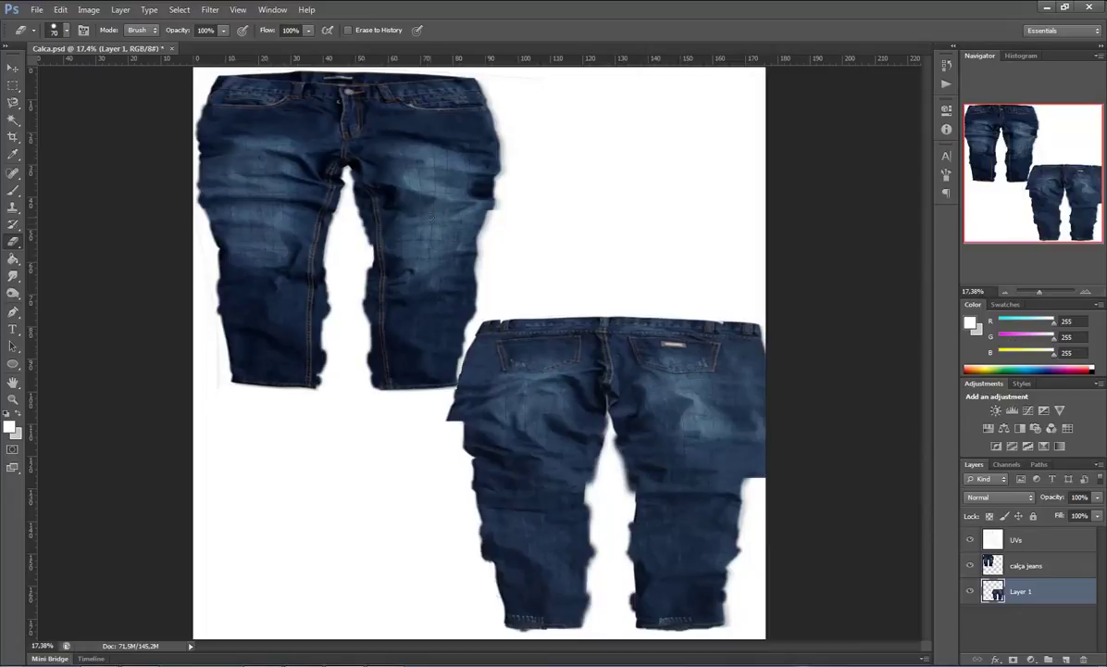
# Erase along the front jeans' left edge, then clone denim over its gaps on calça jeans
pyautogui.moveTo(1043, 295); pyautogui.dragTo(1046, 292)
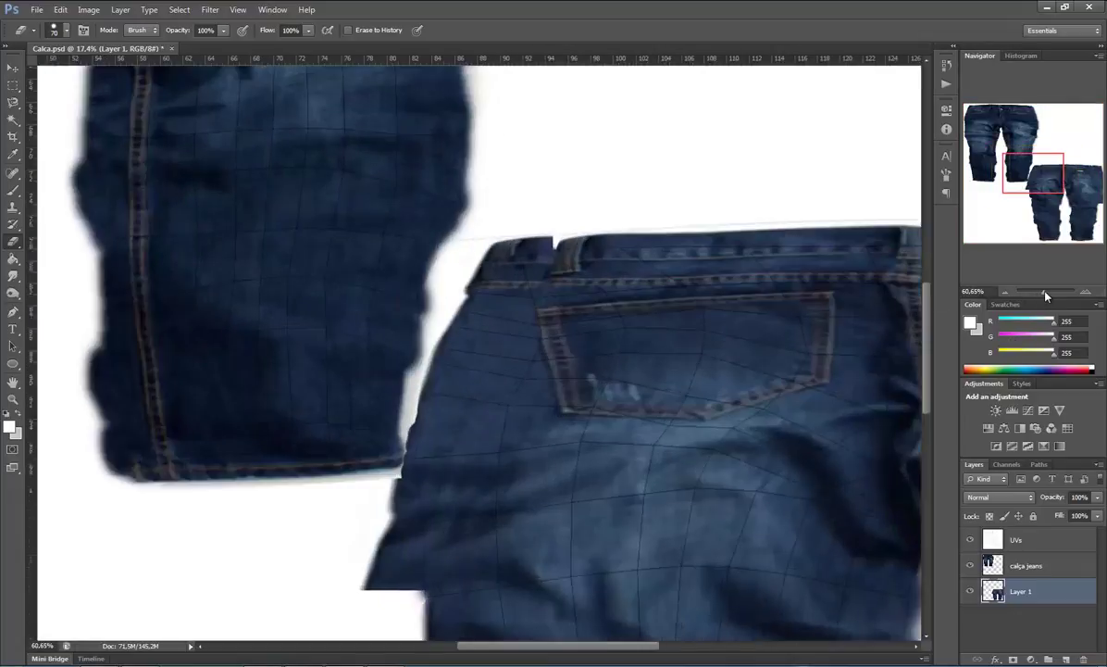
pyautogui.moveTo(1038, 197); pyautogui.dragTo(946, 127)
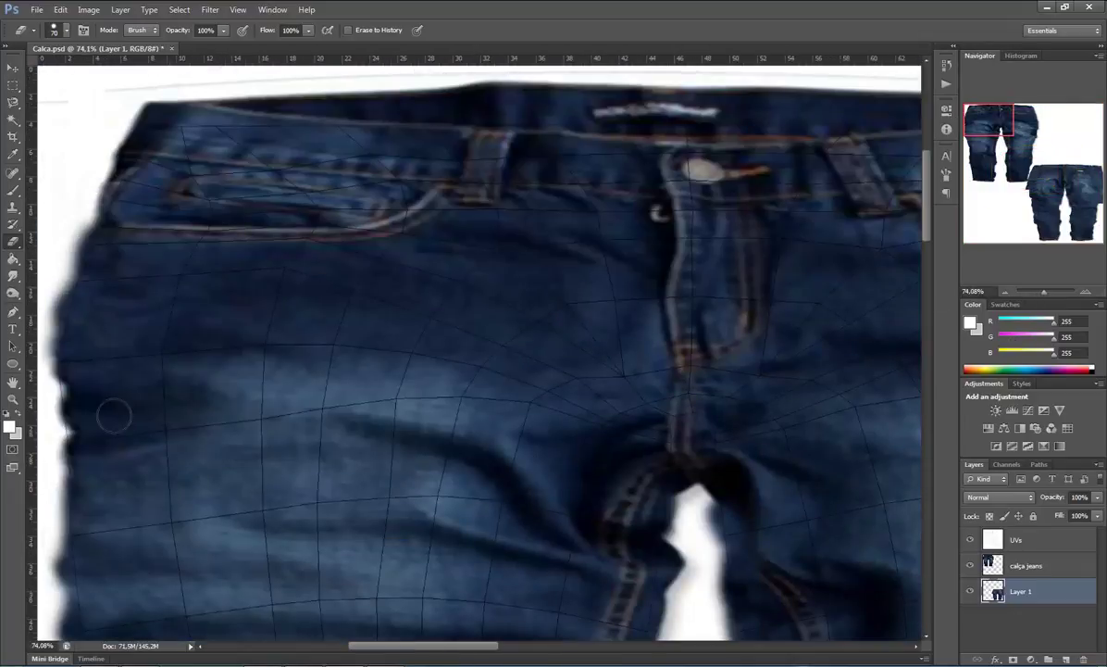
pyautogui.moveTo(63, 356); pyautogui.dragTo(70, 407)
pyautogui.click(1014, 563)
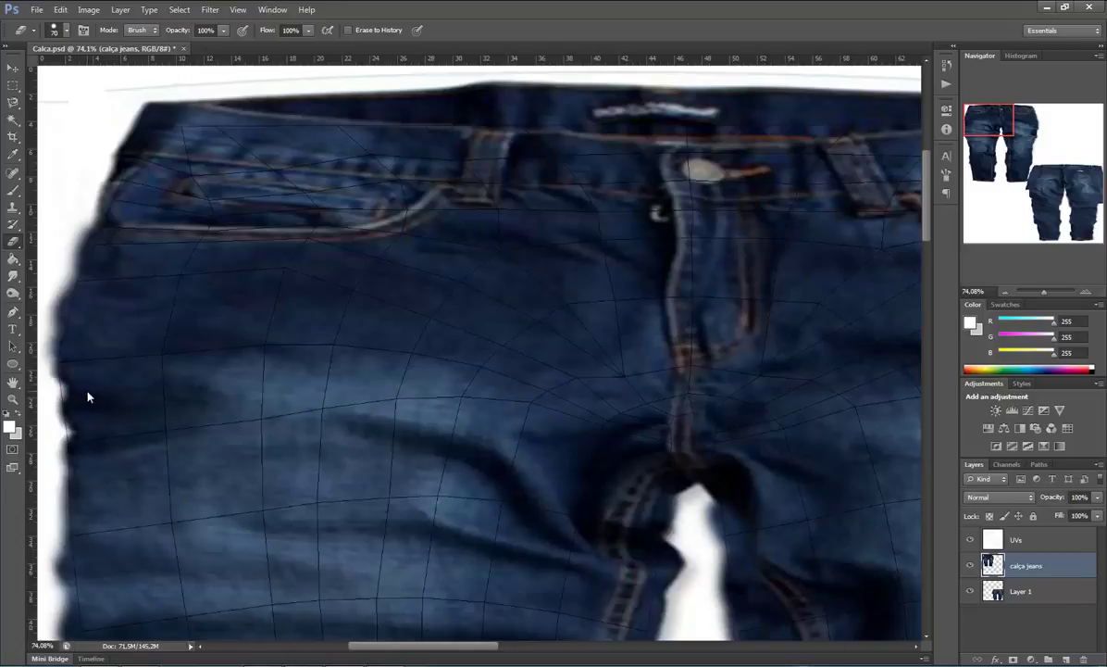
pyautogui.press('s')
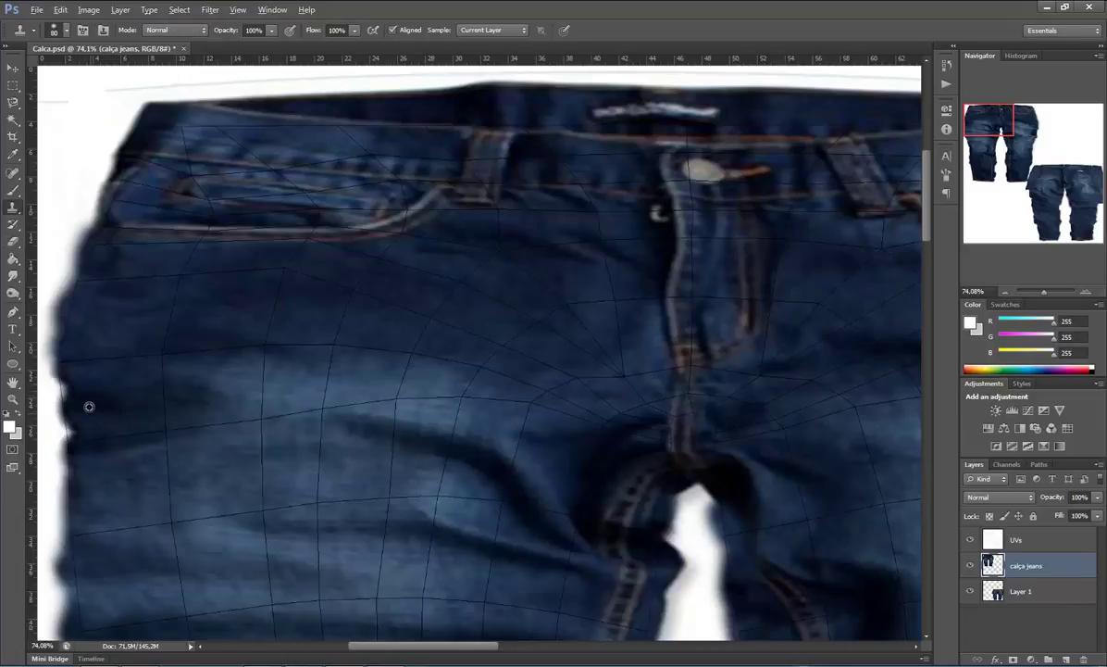
pyautogui.keyDown('alt'); pyautogui.click(89, 406); pyautogui.keyUp('alt')
pyautogui.moveTo(69, 398); pyautogui.dragTo(63, 400)
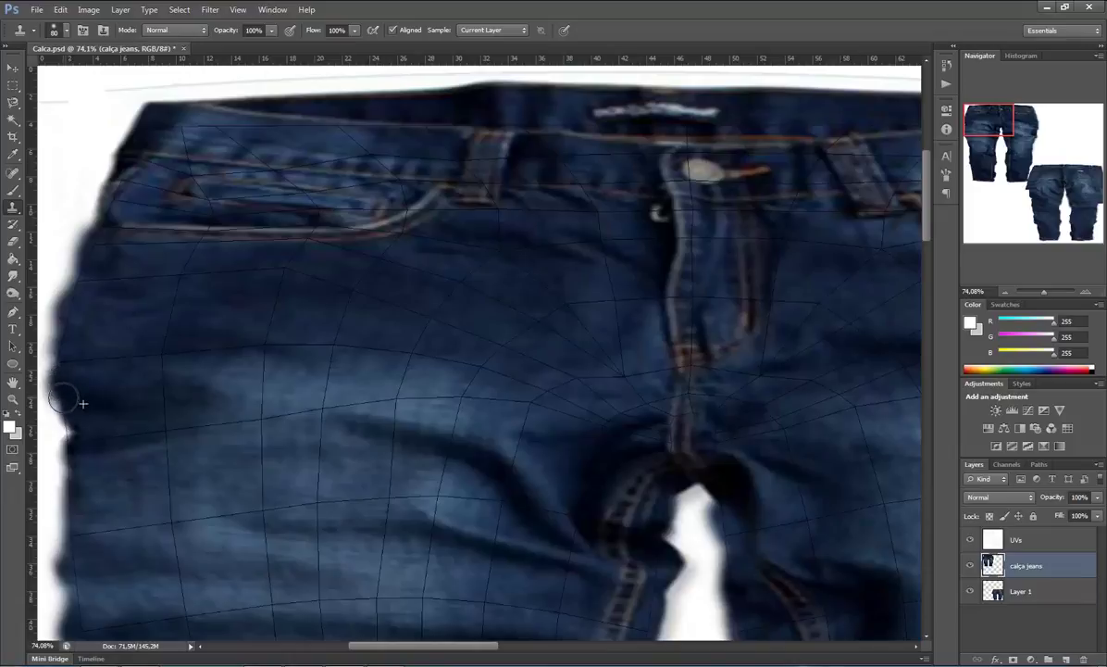
pyautogui.moveTo(66, 437); pyautogui.dragTo(59, 455)
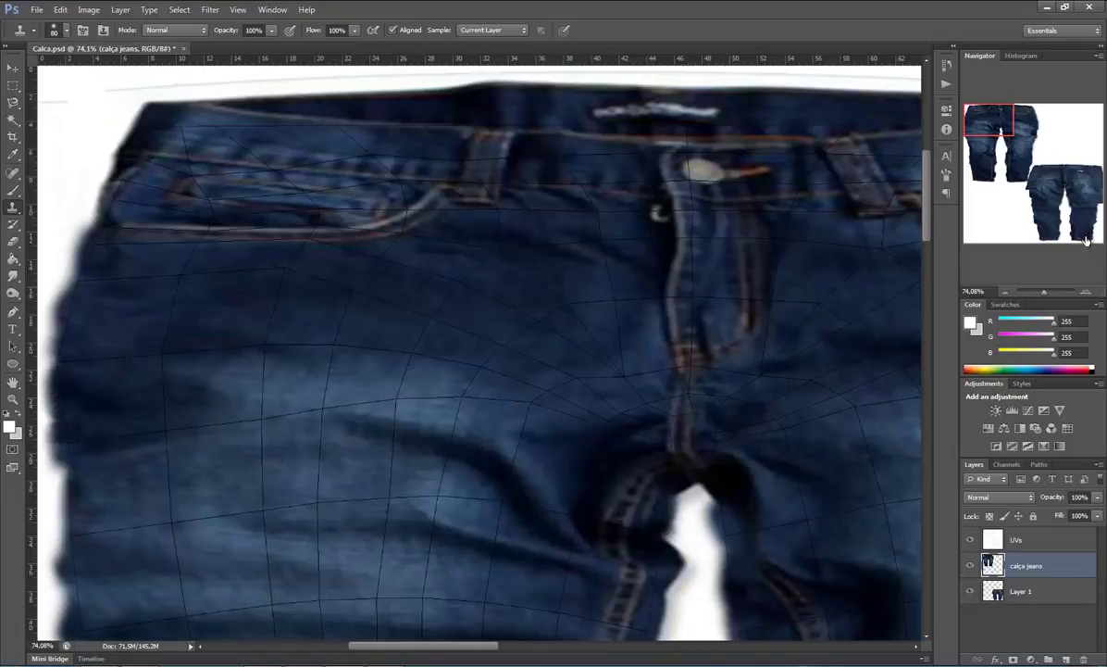
# Clone denim over the white strip near the crotch and hide the UVs layer
pyautogui.click(1000, 141)
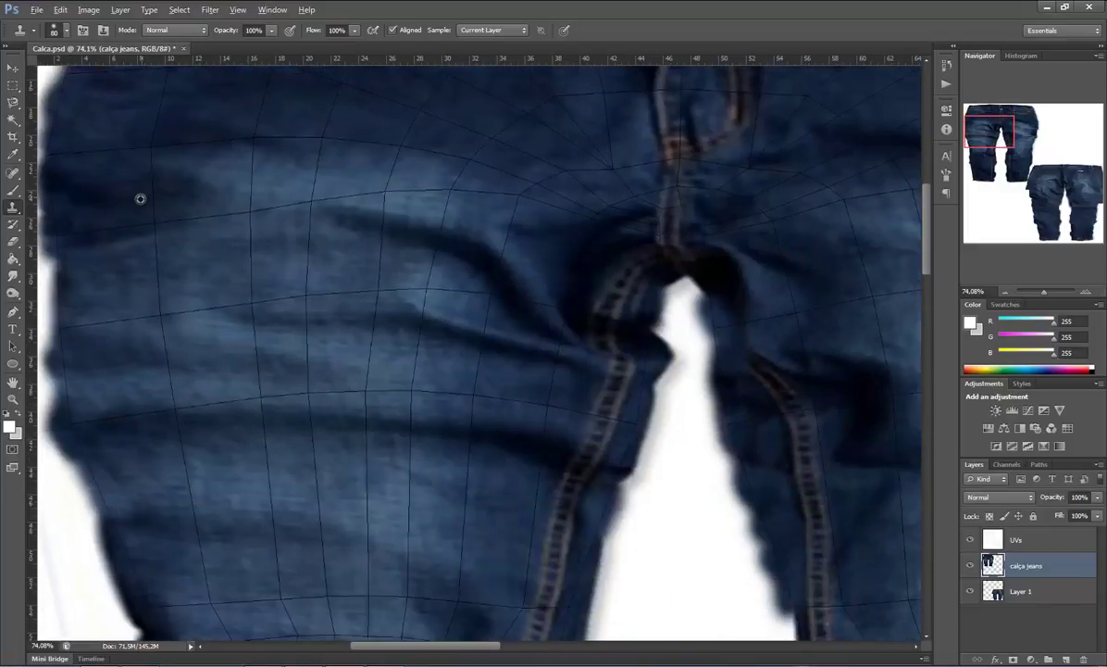
pyautogui.moveTo(79, 263)
pyautogui.mouseDown()
pyautogui.moveTo(62, 310)
pyautogui.moveTo(64, 262)
pyautogui.mouseUp()
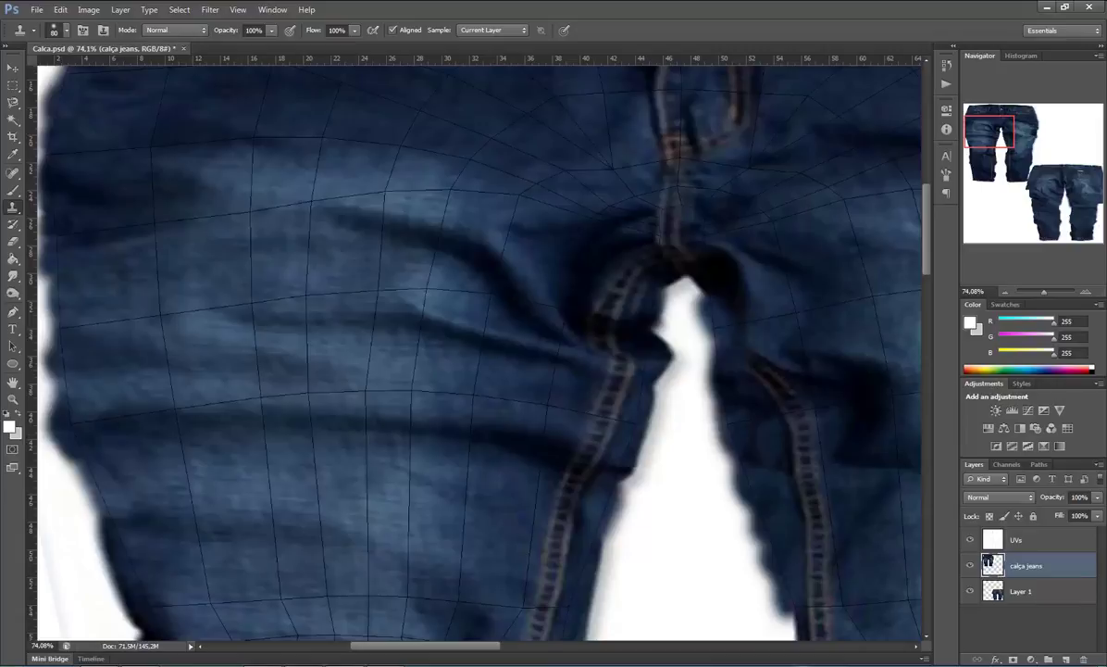
pyautogui.moveTo(1044, 292); pyautogui.dragTo(1043, 295)
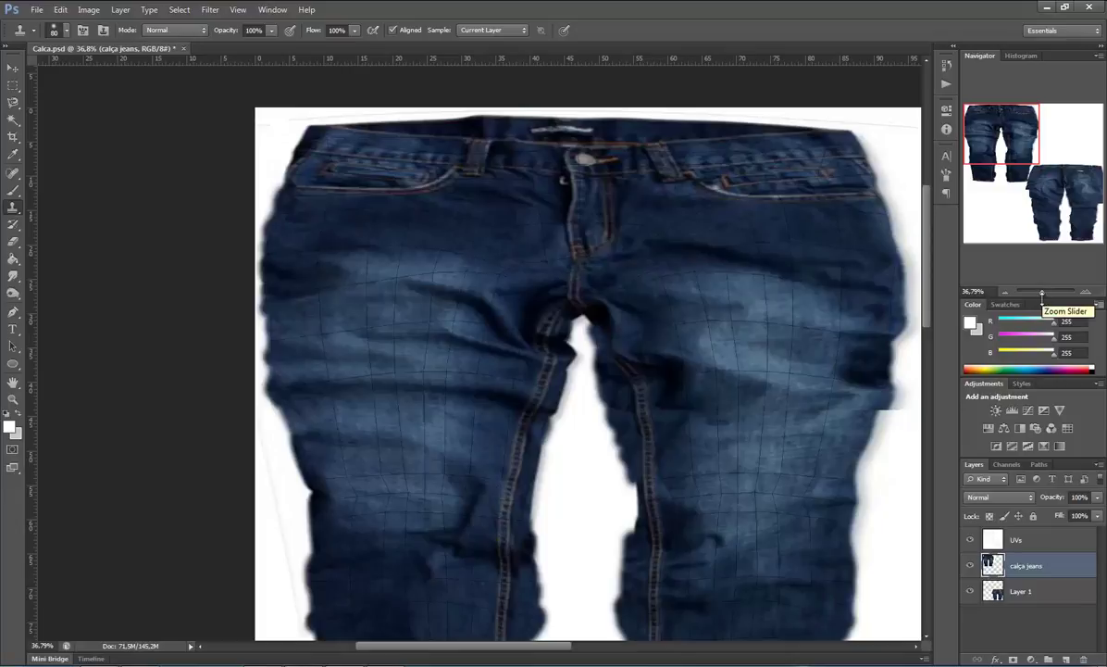
pyautogui.moveTo(1041, 295); pyautogui.dragTo(1043, 294)
pyautogui.click(970, 541)
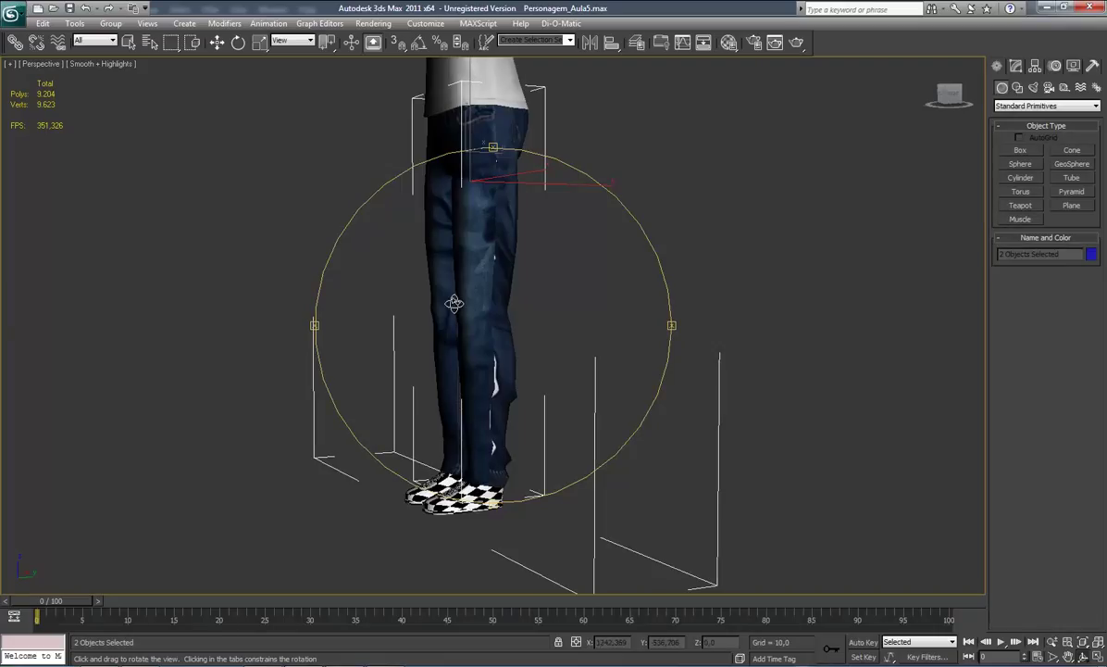
# Orbit and zoom around the character's jeans in 3ds Max, then return to Photoshop
pyautogui.moveTo(468, 377)
pyautogui.mouseDown()
pyautogui.moveTo(462, 420)
pyautogui.moveTo(428, 425)
pyautogui.moveTo(687, 425)
pyautogui.moveTo(463, 420)
pyautogui.moveTo(539, 277)
pyautogui.moveTo(519, 403)
pyautogui.mouseUp()
pyautogui.scroll(2, 499, 365)
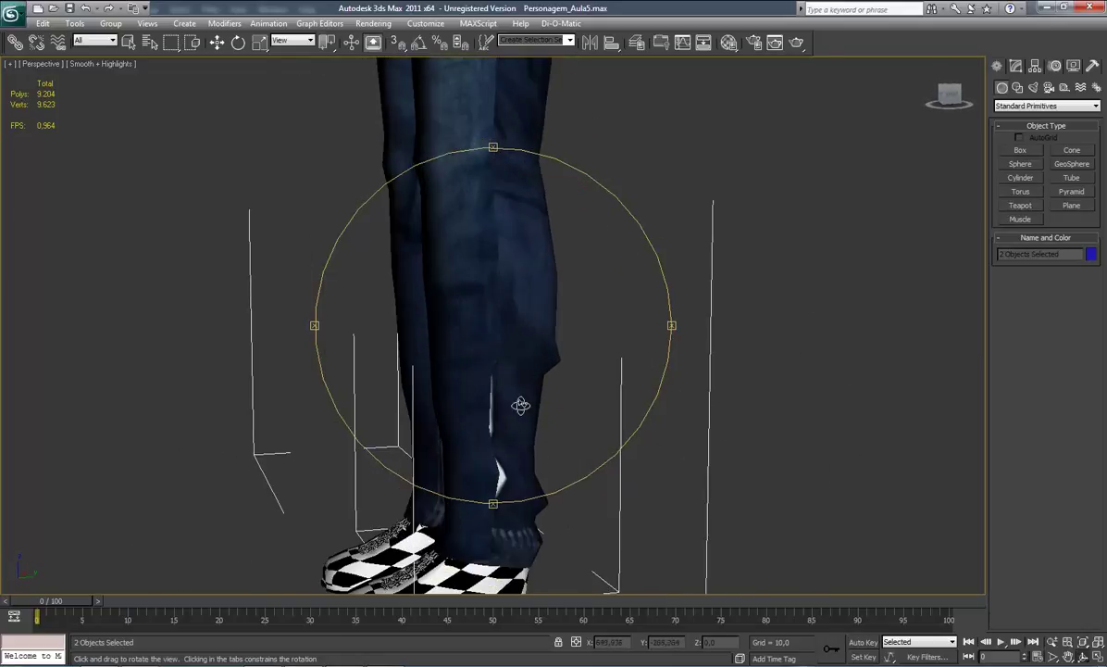
pyautogui.rightClick(477, 389)
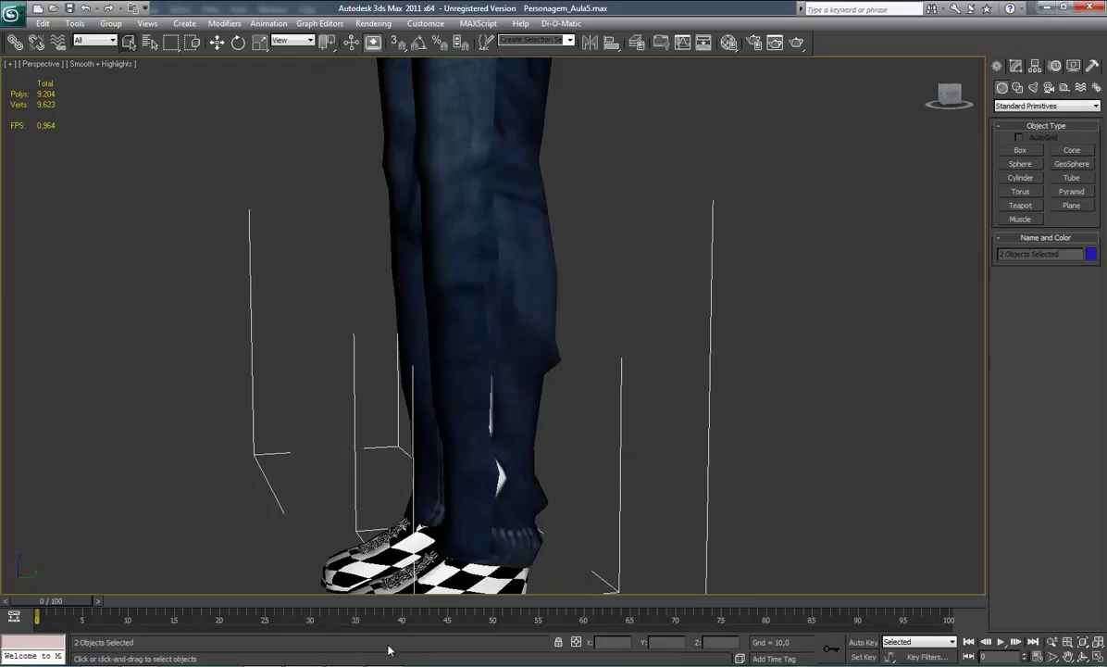
pyautogui.scroll(-3, 437, 475)
pyautogui.scroll(2, 437, 475)
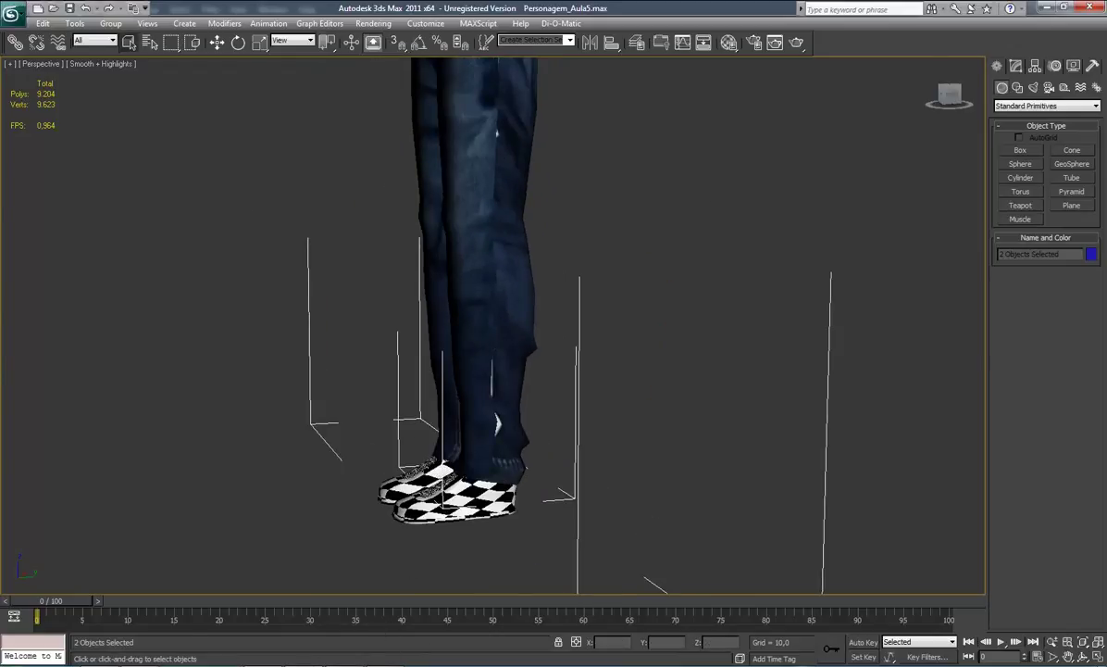
pyautogui.hotkey('alt', 'Tab')
# Show the UVs layer again and bring the front jeans' lower legs into view at 60.65%
pyautogui.click(971, 539)
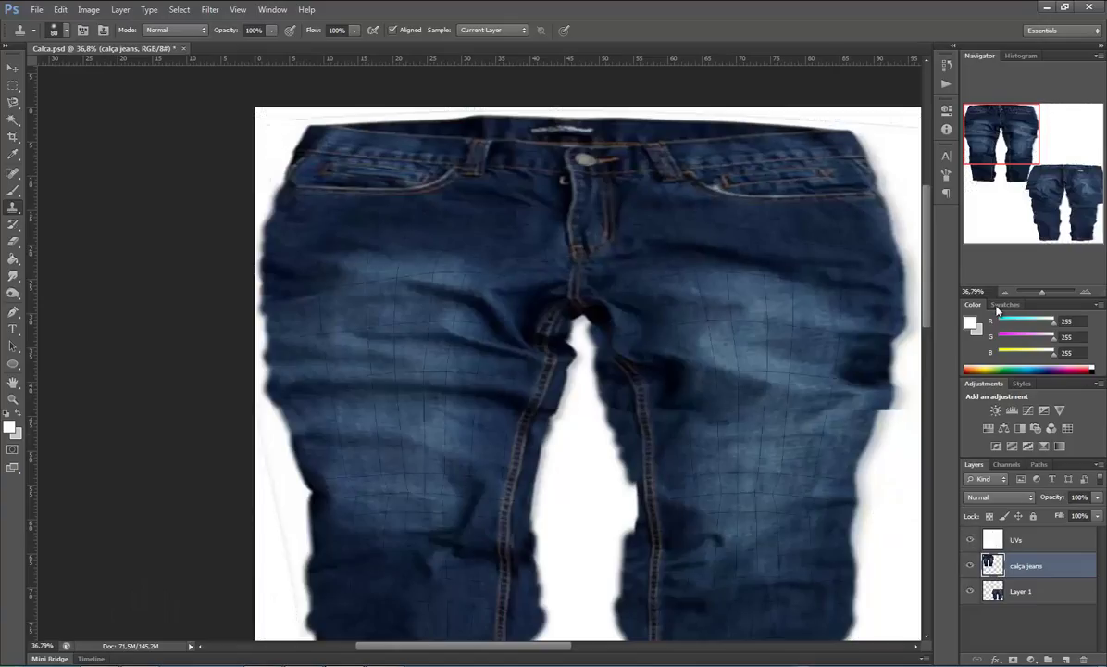
pyautogui.moveTo(1006, 137); pyautogui.dragTo(1020, 165)
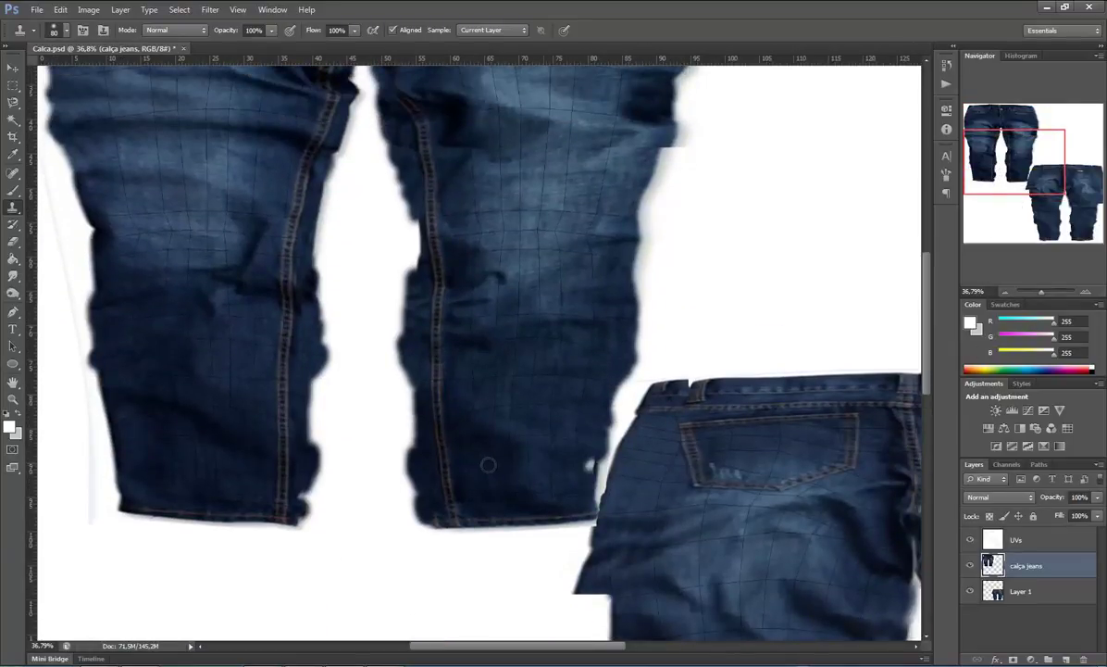
pyautogui.click(1042, 293)
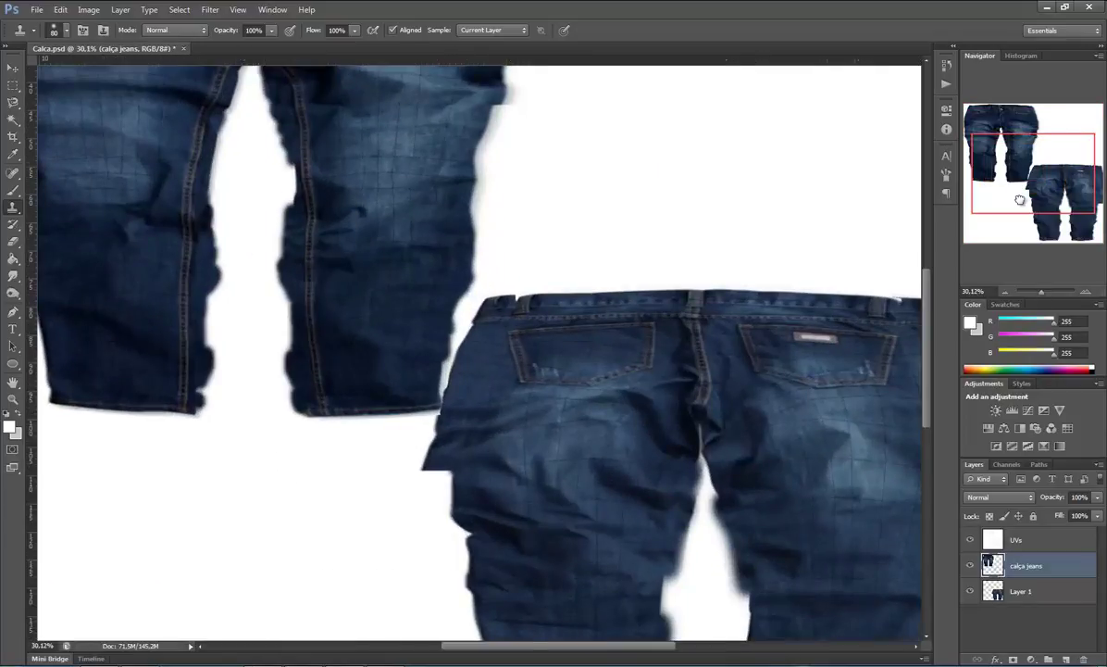
pyautogui.moveTo(1011, 188); pyautogui.dragTo(1003, 185)
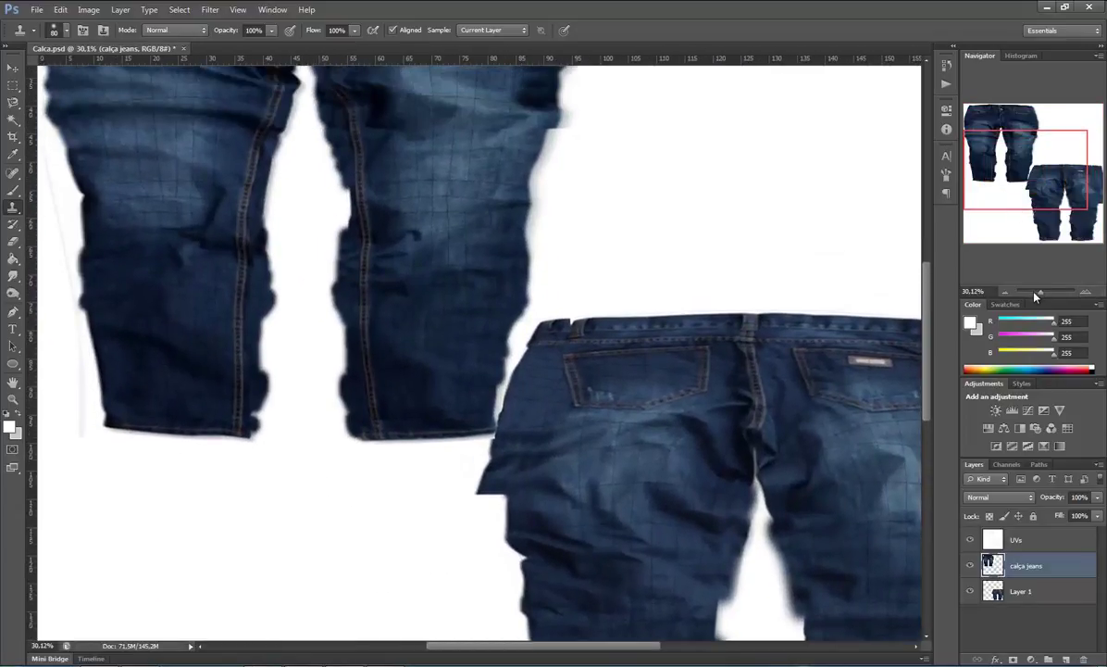
pyautogui.moveTo(1036, 296); pyautogui.dragTo(1045, 294)
pyautogui.moveTo(1016, 167); pyautogui.dragTo(883, 170)
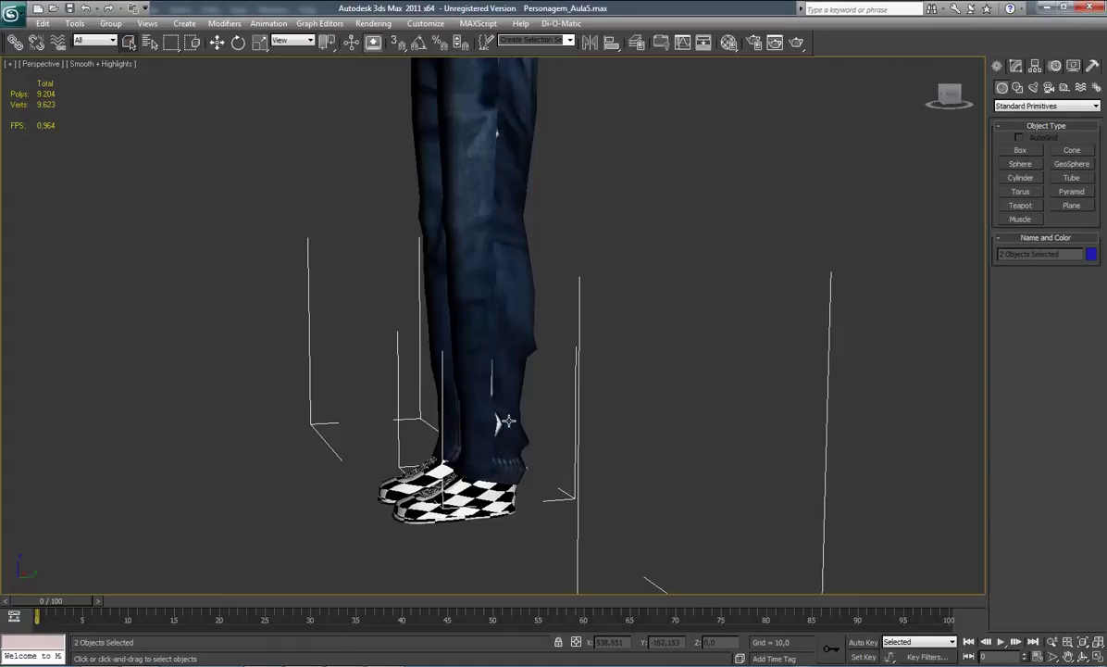
# Show the mesh edges over the shaded jeans in 3ds Max with F3/F4, then return to Photoshop
pyautogui.press('F3')
pyautogui.press('F3')
pyautogui.press('F4')
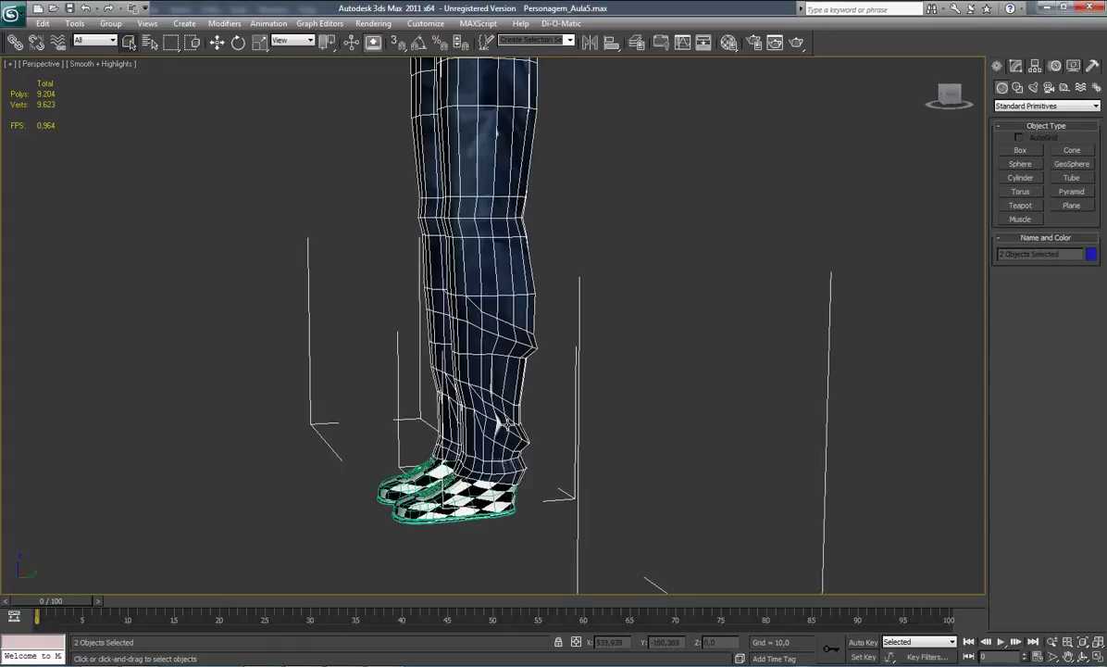
pyautogui.scroll(2, 472, 389)
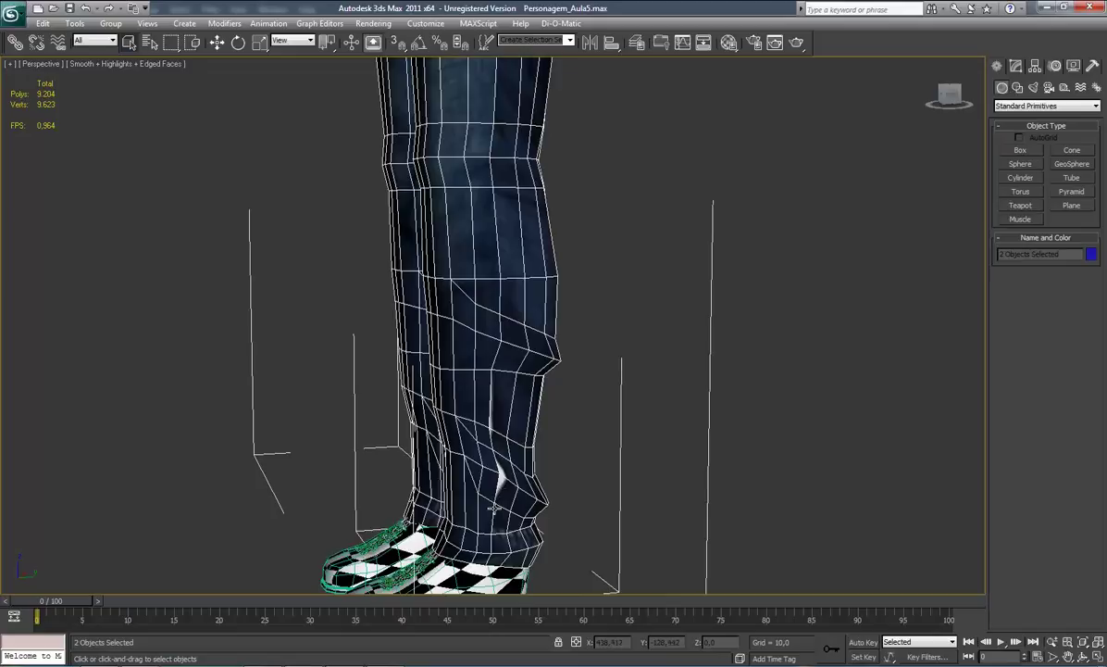
pyautogui.hotkey('alt', 'Tab')
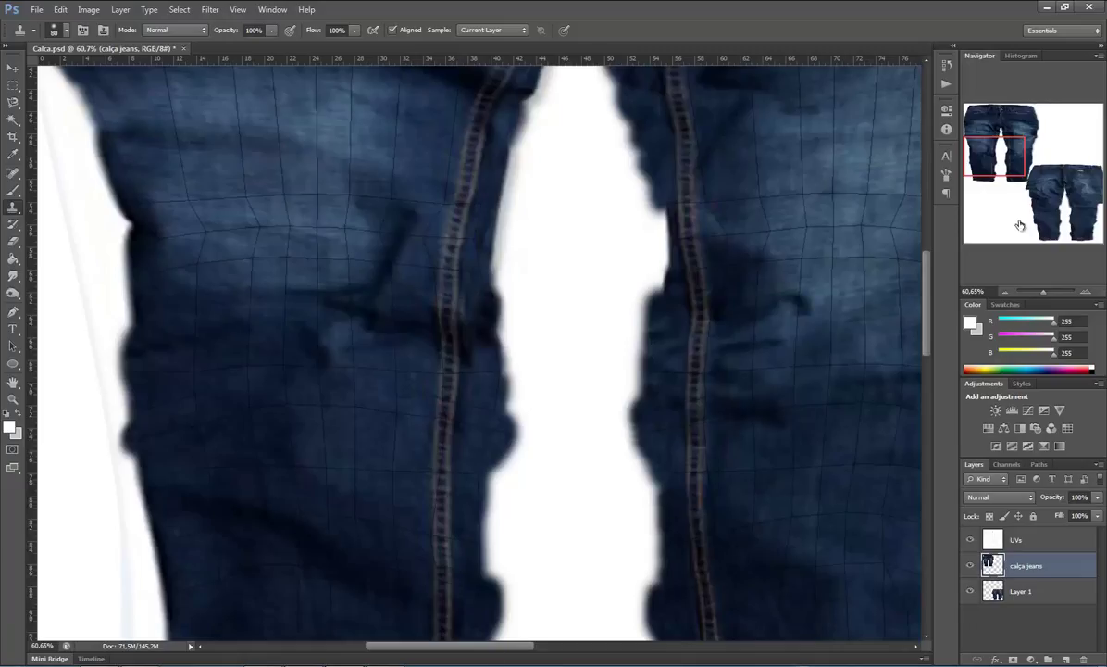
# Clone denim over the lower pant-leg edge gap on Layer 1, hide the UVs layer and save
pyautogui.moveTo(1020, 225)
pyautogui.mouseDown()
pyautogui.moveTo(1089, 237)
pyautogui.moveTo(1028, 211)
pyautogui.mouseUp()
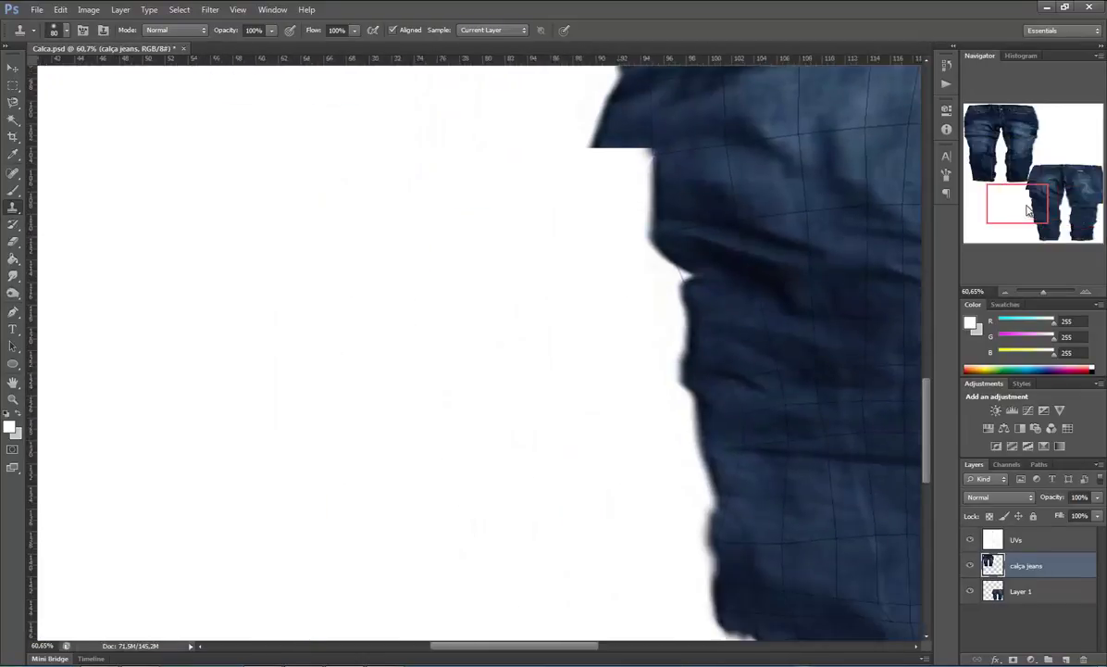
pyautogui.moveTo(1028, 211); pyautogui.dragTo(1040, 208)
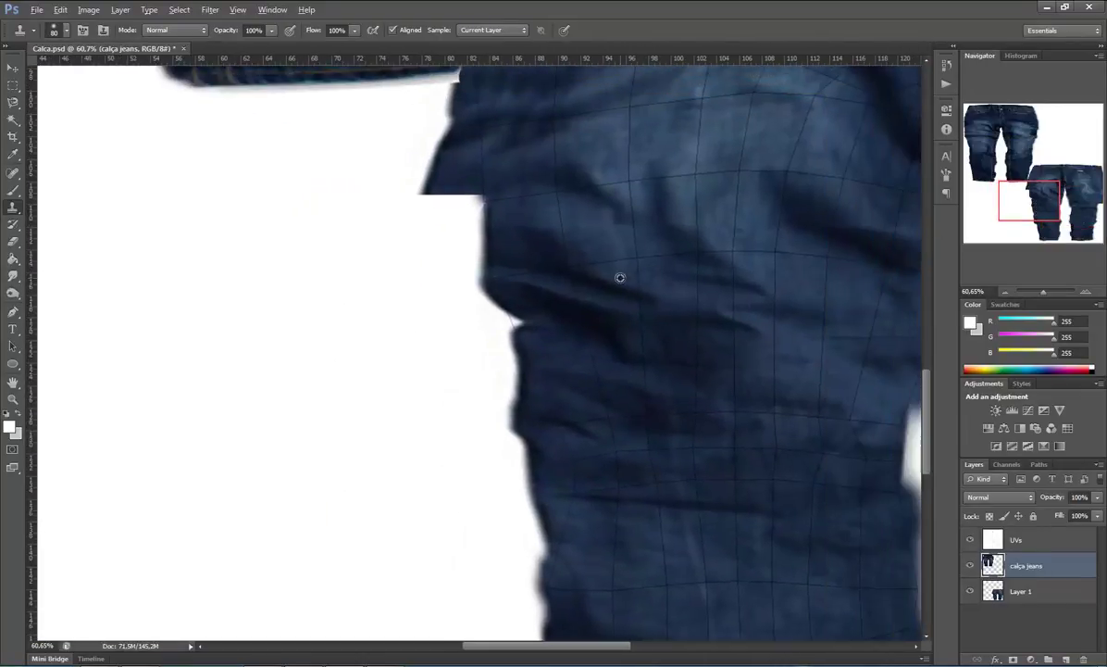
pyautogui.click(516, 321)
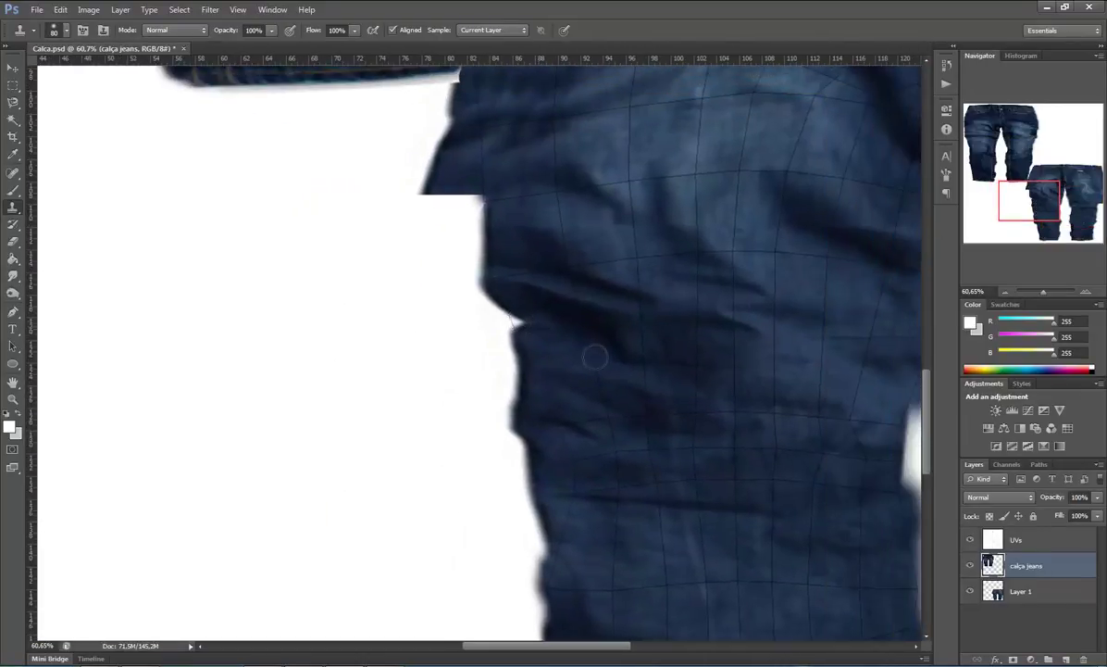
pyautogui.click(1007, 595)
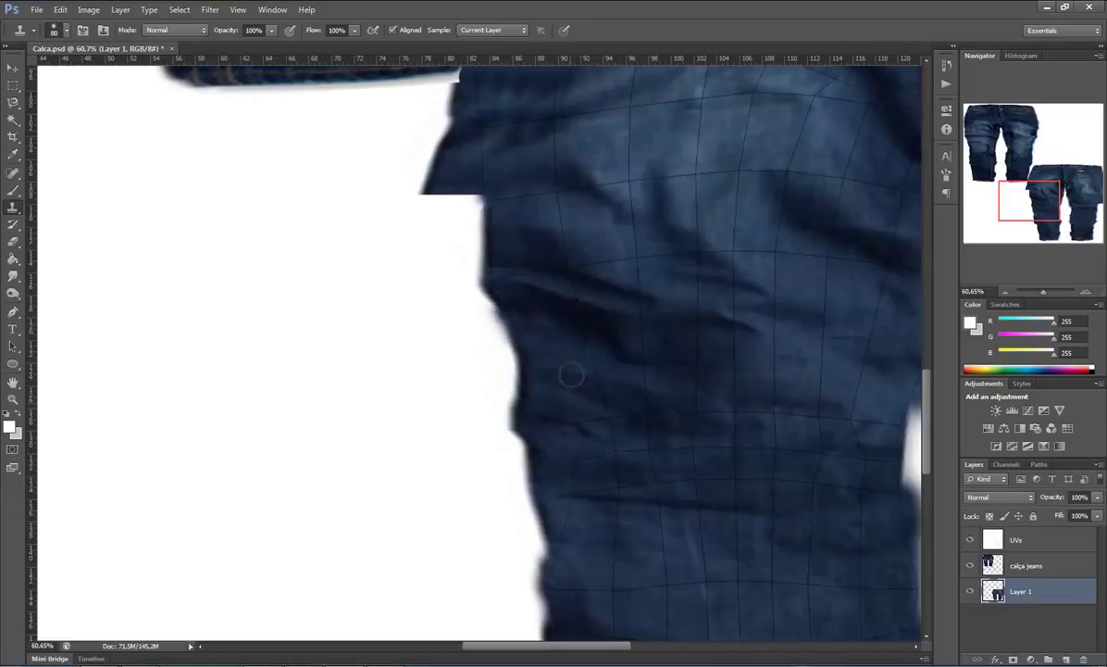
pyautogui.moveTo(1013, 203); pyautogui.dragTo(1011, 225)
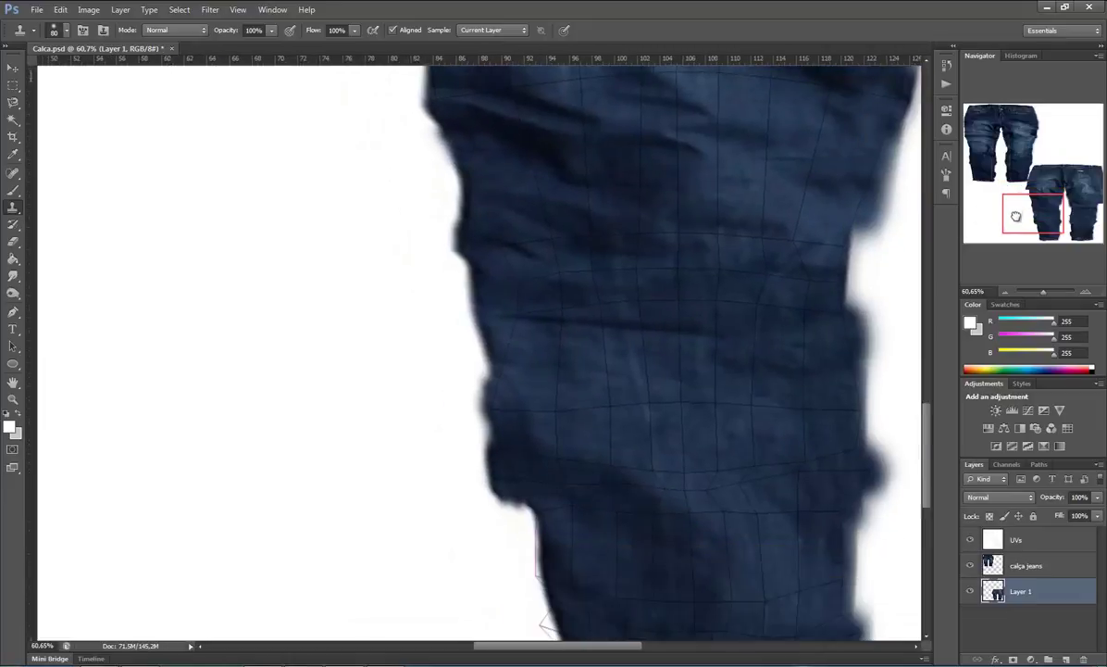
pyautogui.moveTo(651, 386)
pyautogui.mouseDown()
pyautogui.moveTo(635, 443)
pyautogui.moveTo(661, 524)
pyautogui.mouseUp()
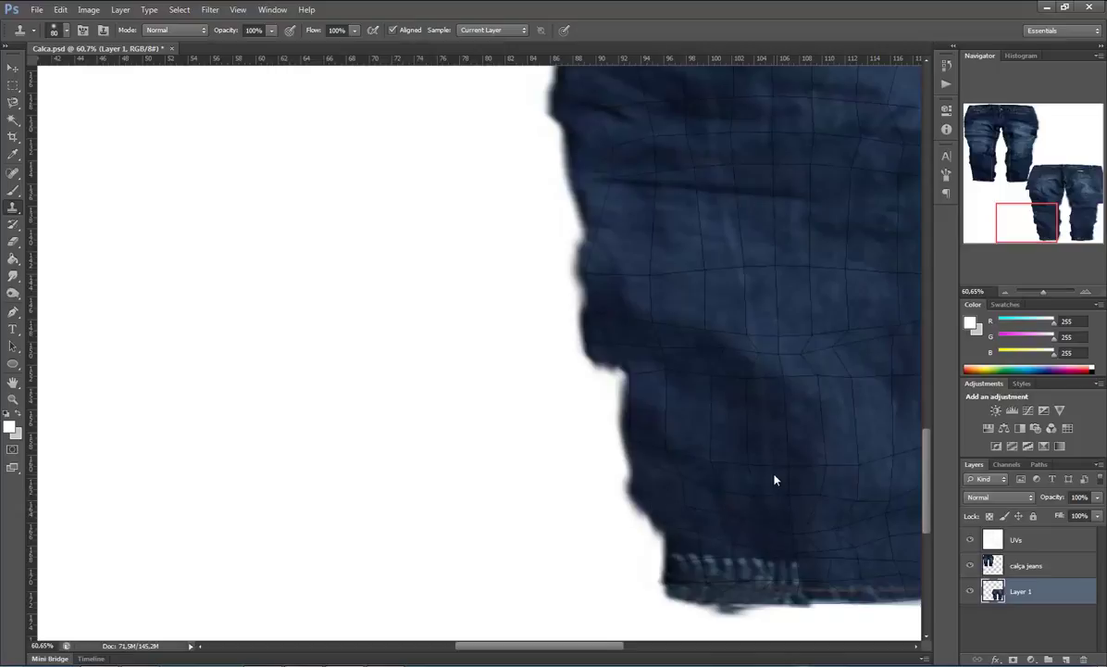
pyautogui.click(970, 539)
pyautogui.hotkey('ctrl', 's')
# In 3ds Max, pan, orbit and zoom around the jeans, toggling the edge overlay
pyautogui.hotkey('alt', 'Tab')
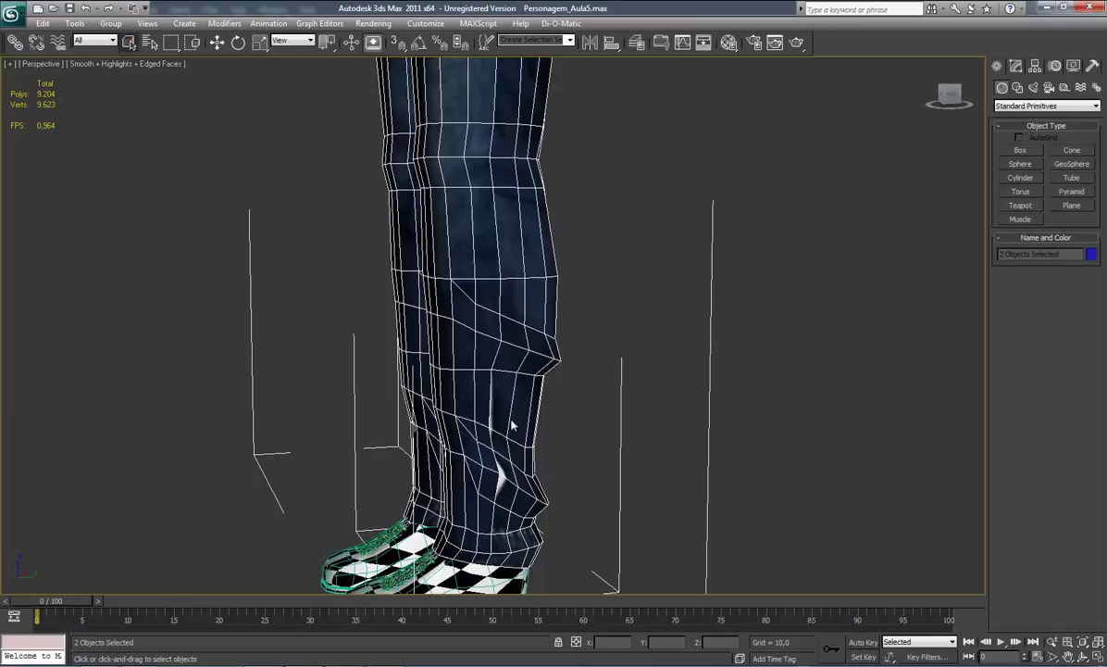
pyautogui.moveTo(585, 267); pyautogui.dragTo(595, 282)
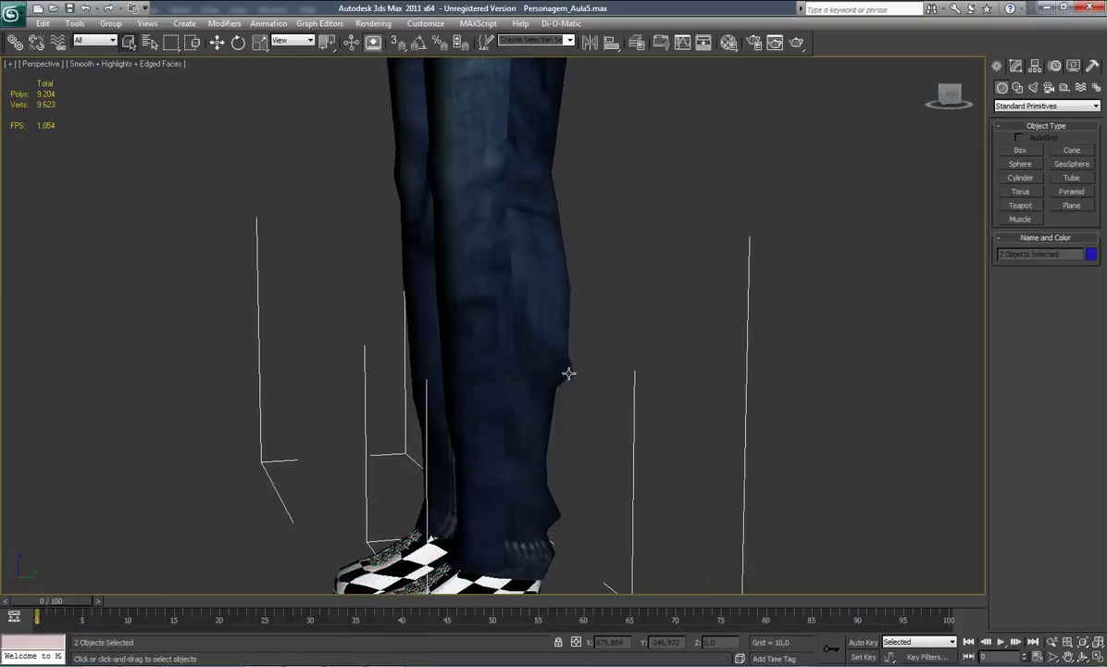
pyautogui.hotkey('ctrl', 'r')
pyautogui.moveTo(569, 373)
pyautogui.mouseDown()
pyautogui.moveTo(416, 368)
pyautogui.moveTo(605, 374)
pyautogui.moveTo(521, 311)
pyautogui.moveTo(520, 444)
pyautogui.mouseUp()
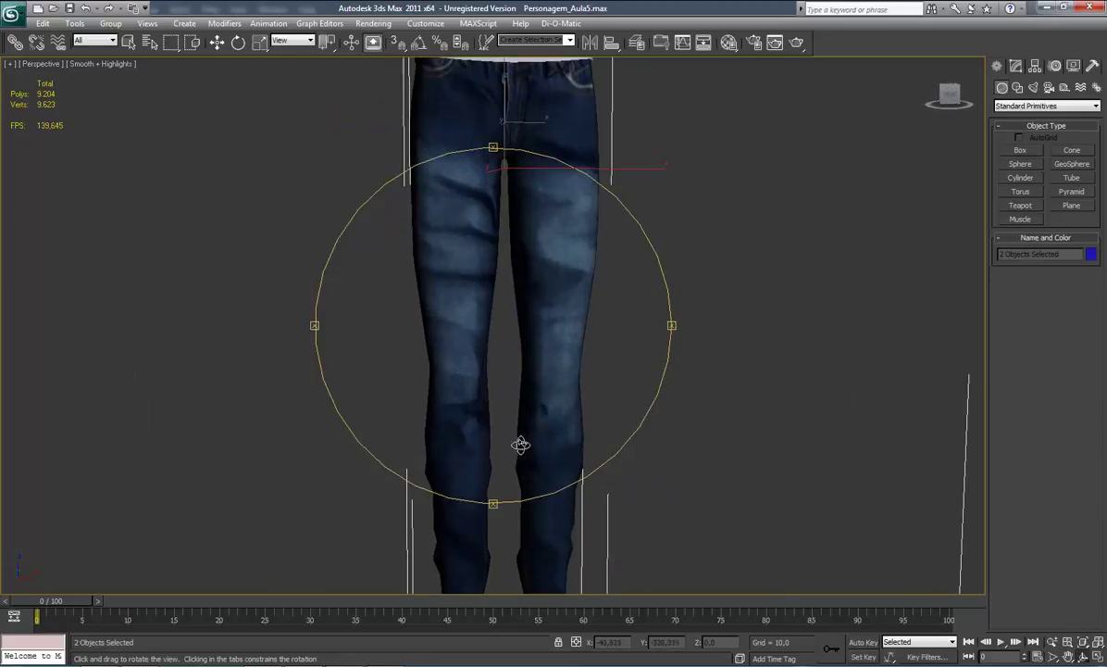
pyautogui.press('z')
pyautogui.scroll(5, 500, 382)
pyautogui.scroll(3, 500, 383)
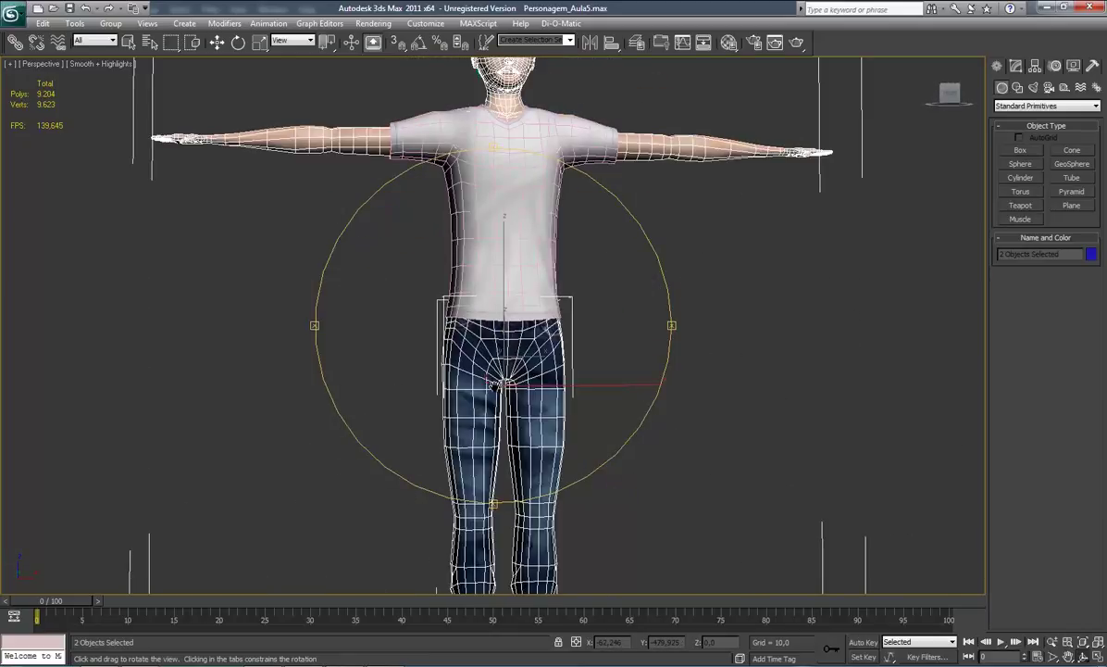
pyautogui.press('F4')
# Orbit to the character's back, select the jeans mesh and check its edges with F4
pyautogui.moveTo(505, 383)
pyautogui.mouseDown()
pyautogui.moveTo(655, 321)
pyautogui.moveTo(723, 323)
pyautogui.moveTo(719, 359)
pyautogui.moveTo(680, 347)
pyautogui.moveTo(606, 445)
pyautogui.moveTo(558, 336)
pyautogui.moveTo(457, 358)
pyautogui.moveTo(586, 358)
pyautogui.mouseUp()
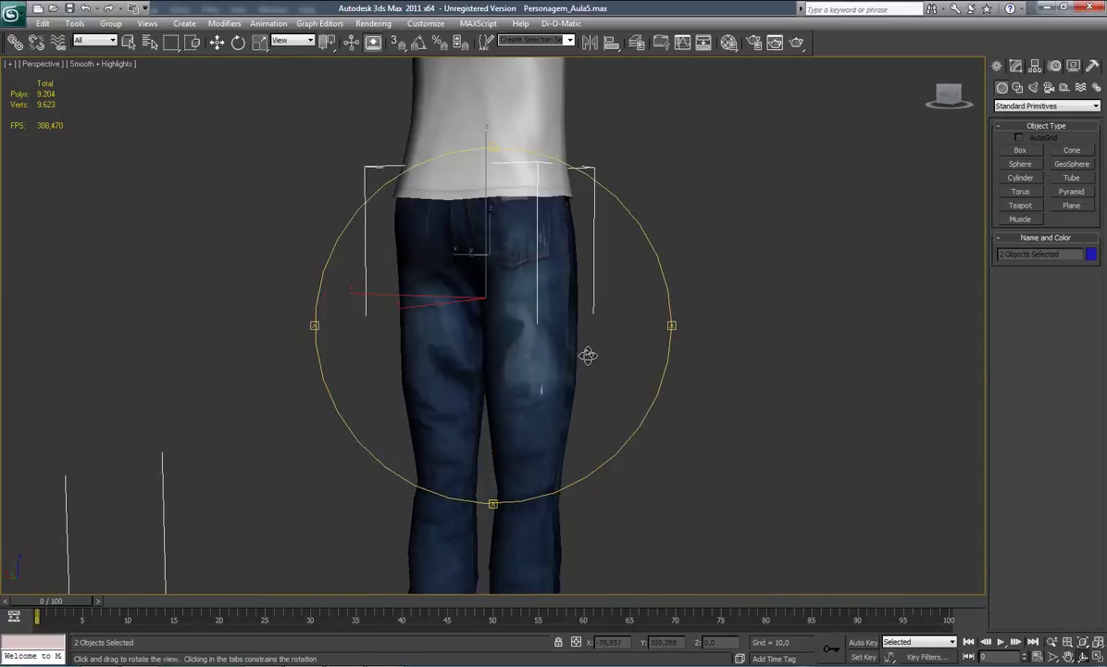
pyautogui.scroll(3, 570, 400)
pyautogui.rightClick(641, 509)
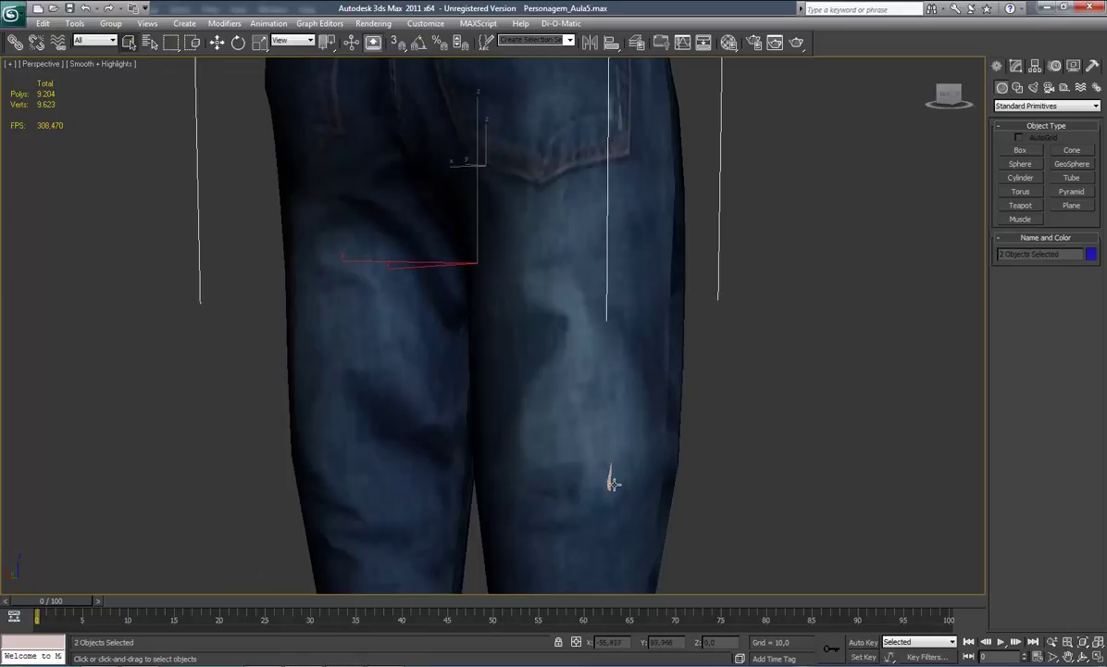
pyautogui.click(610, 481)
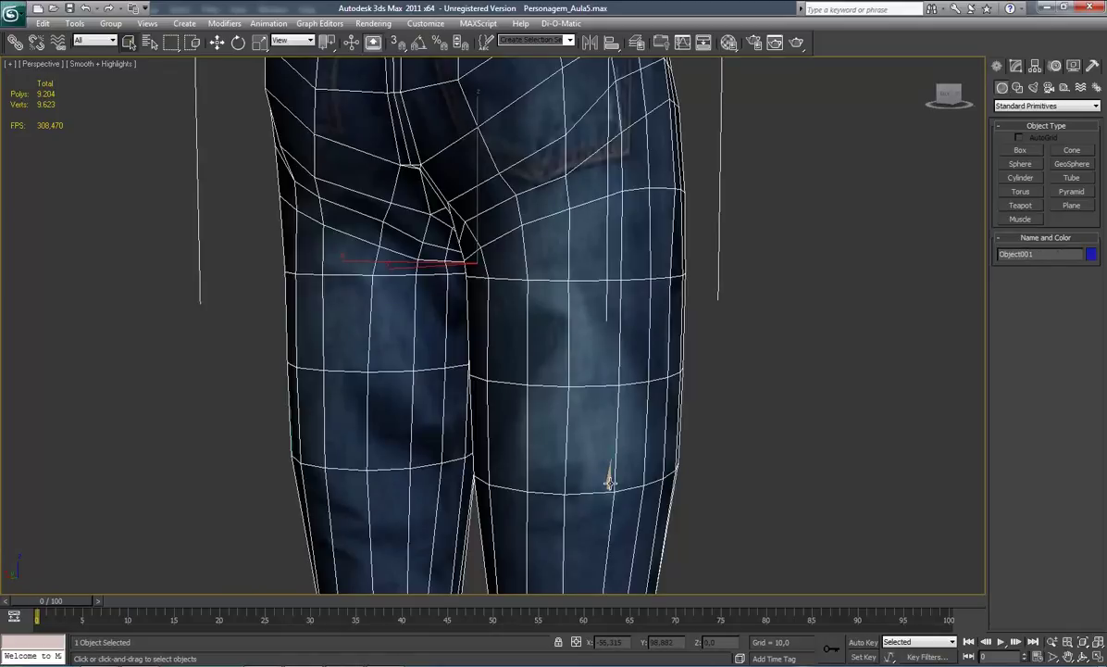
pyautogui.scroll(-5, 610, 459)
pyautogui.press('F4')
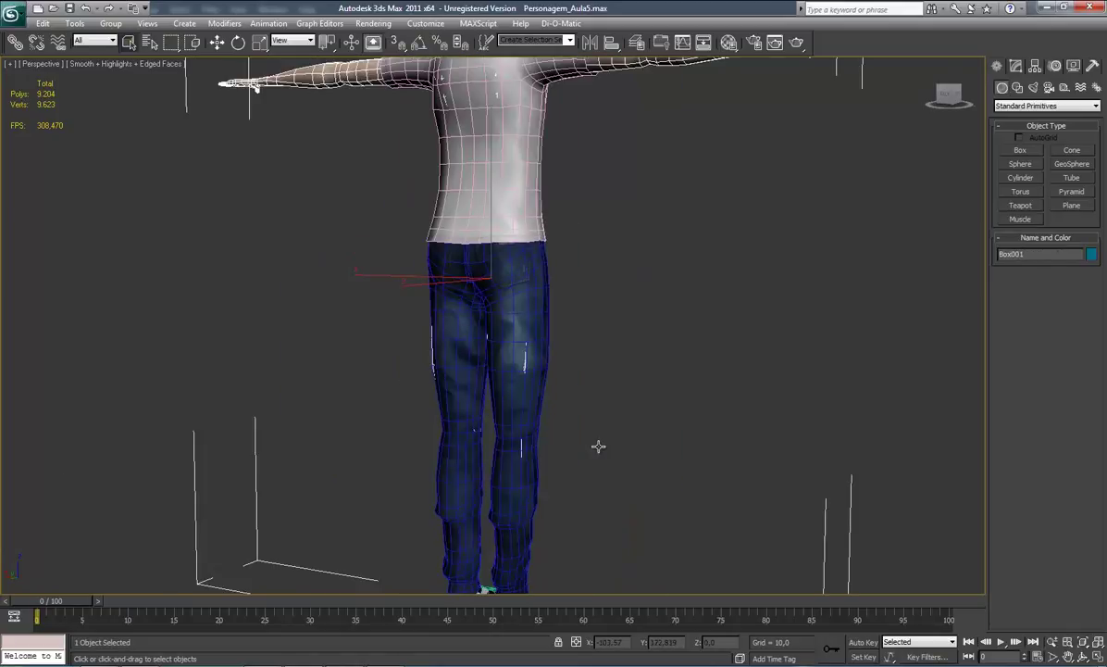
pyautogui.press('F4')
pyautogui.scroll(-1, 599, 446)
pyautogui.scroll(-3, 574, 416)
pyautogui.scroll(-3, 554, 386)
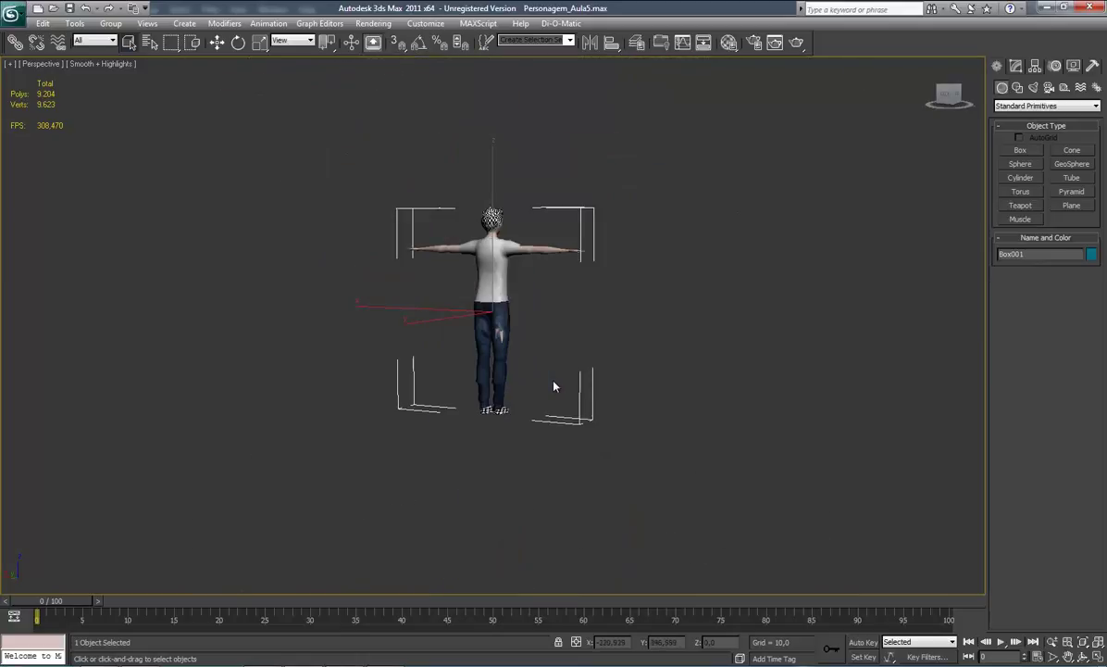
pyautogui.scroll(4, 554, 386)
pyautogui.scroll(2, 554, 386)
pyautogui.scroll(2, 553, 380)
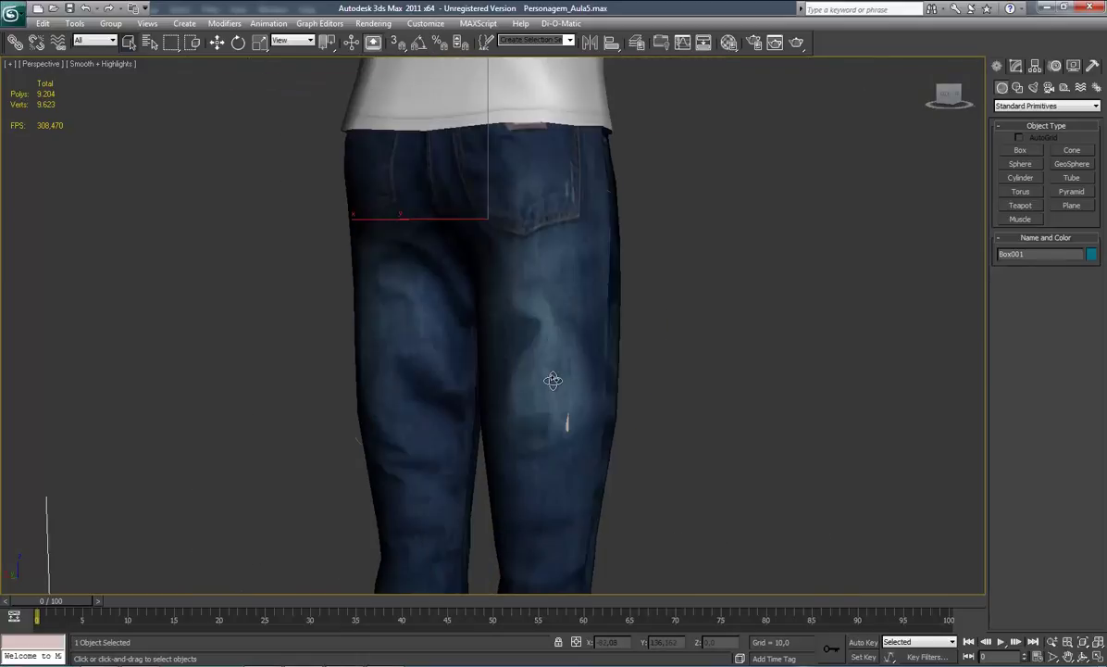
pyautogui.scroll(-8, 552, 379)
# Orbit and zoom the view around toward the character's front
pyautogui.moveTo(557, 377)
pyautogui.mouseDown()
pyautogui.moveTo(378, 378)
pyautogui.moveTo(469, 346)
pyautogui.moveTo(528, 384)
pyautogui.mouseUp()
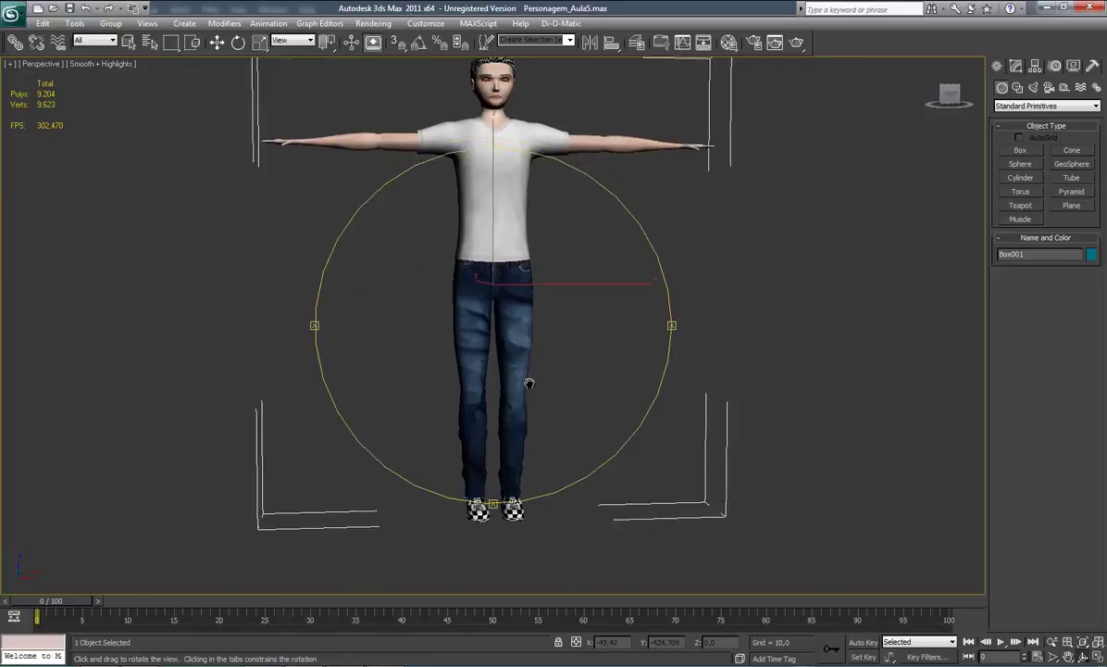
pyautogui.scroll(4, 528, 384)
pyautogui.scroll(-6, 535, 380)
pyautogui.scroll(2, 539, 378)
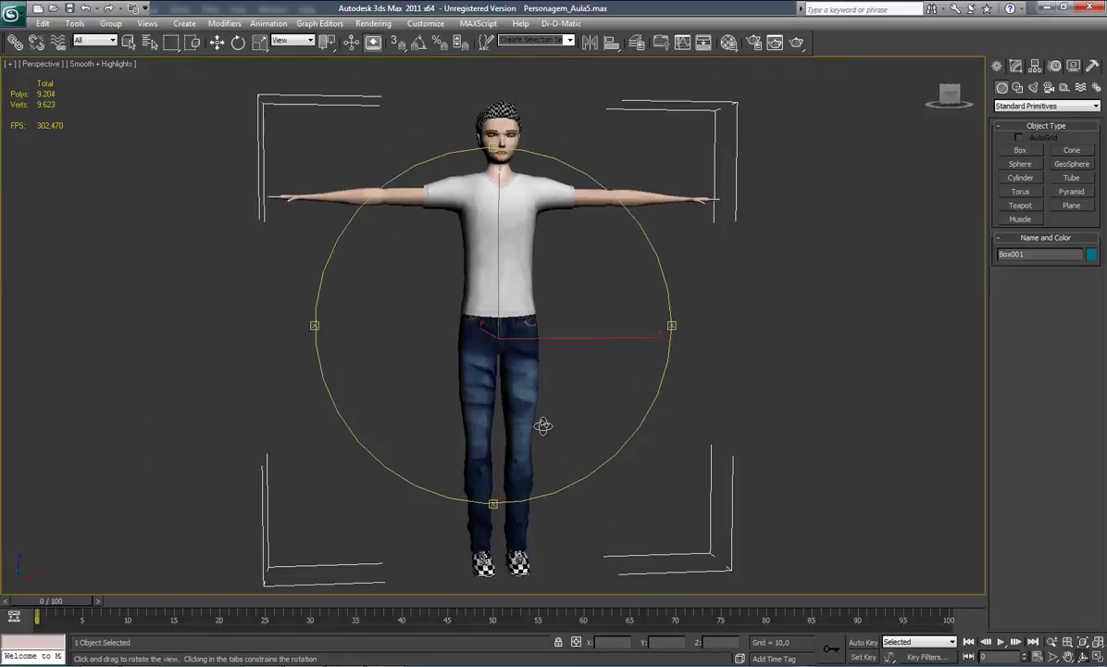
pyautogui.moveTo(544, 425)
pyautogui.mouseDown()
pyautogui.moveTo(438, 400)
pyautogui.moveTo(547, 524)
pyautogui.moveTo(526, 404)
pyautogui.mouseUp()
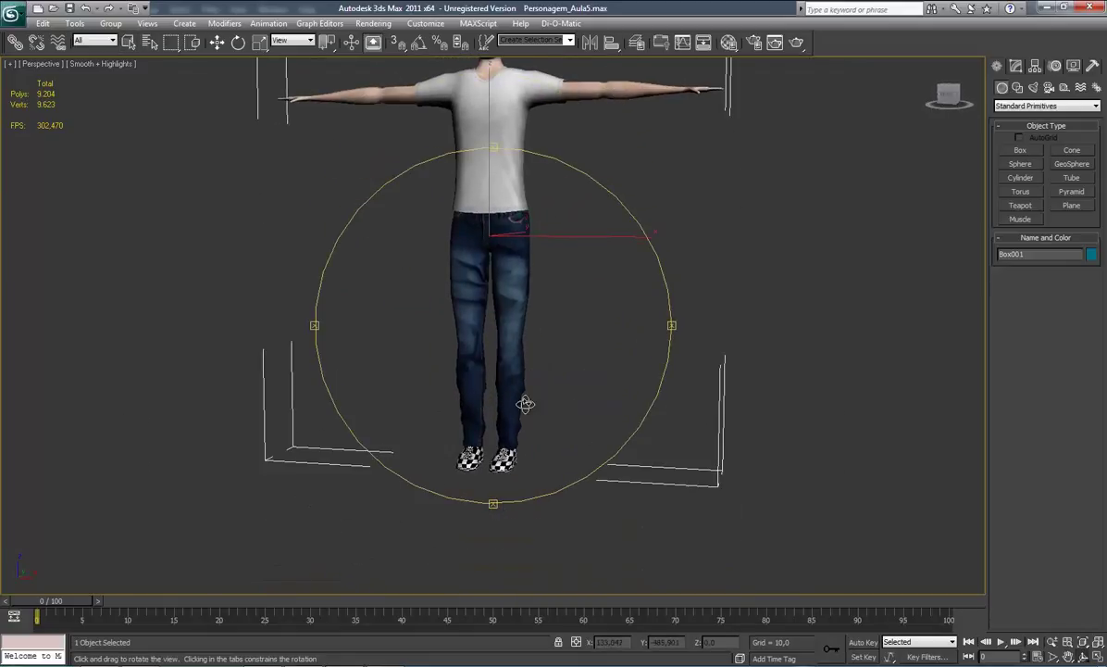
pyautogui.scroll(2, 525, 404)
pyautogui.scroll(1, 486, 318)
pyautogui.rightClick(486, 318)
# Level the view to a zoomed-out front view of the whole character
pyautogui.moveTo(559, 272); pyautogui.dragTo(561, 339)
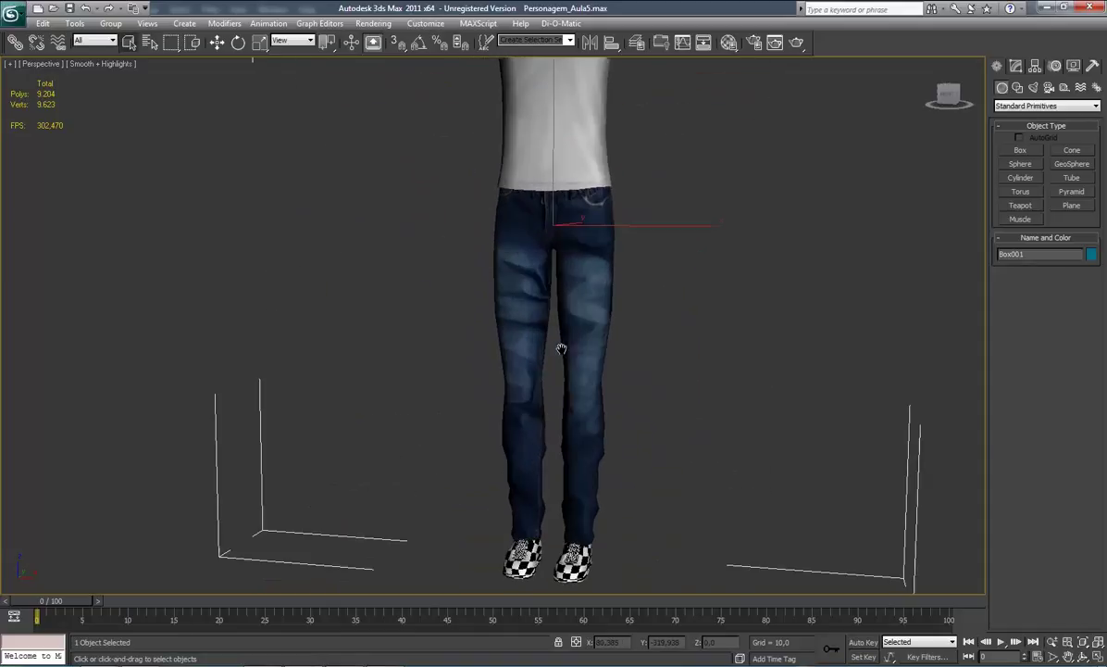
pyautogui.scroll(-1, 501, 347)
pyautogui.scroll(-1, 492, 359)
pyautogui.moveTo(491, 359); pyautogui.dragTo(506, 308)
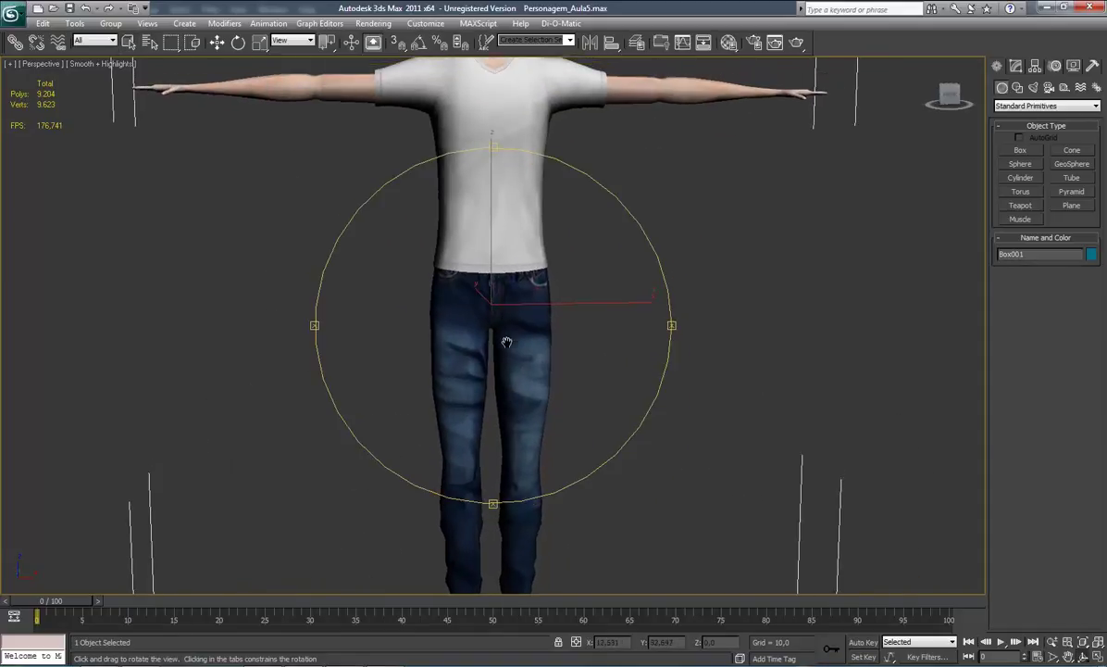
pyautogui.rightClick(507, 315)
pyautogui.scroll(-1, 509, 324)
pyautogui.scroll(-2, 506, 343)
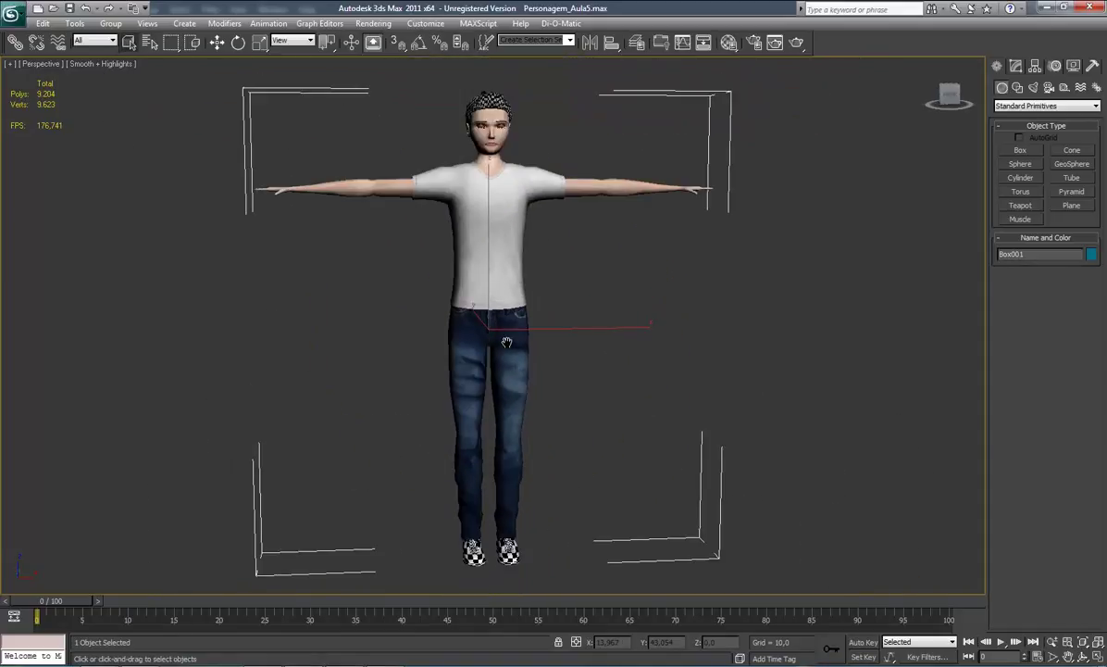